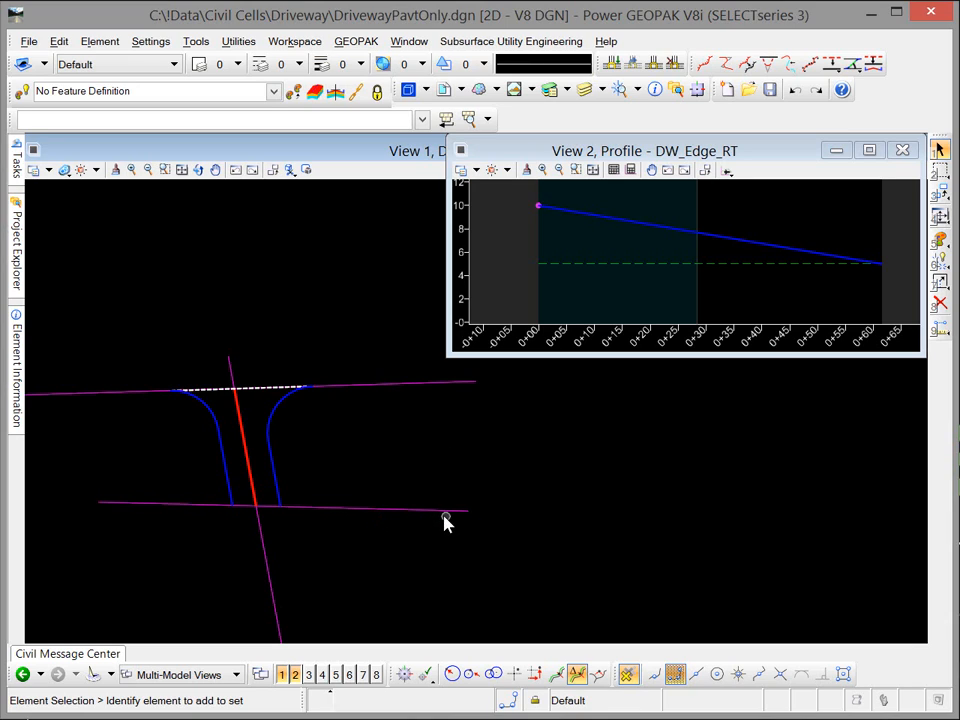
# Step: Move the free end of the lower boundary line upward so the line is about 142 long, heading about N81°E
pyautogui.click(444, 519)
pyautogui.click(469, 511)
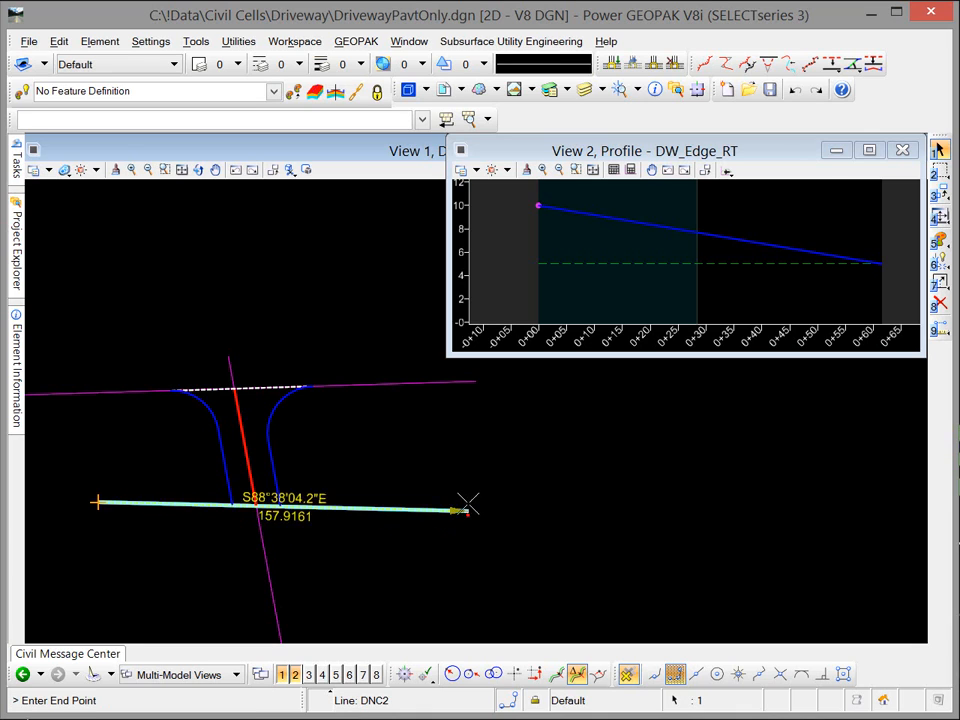
pyautogui.click(413, 542)
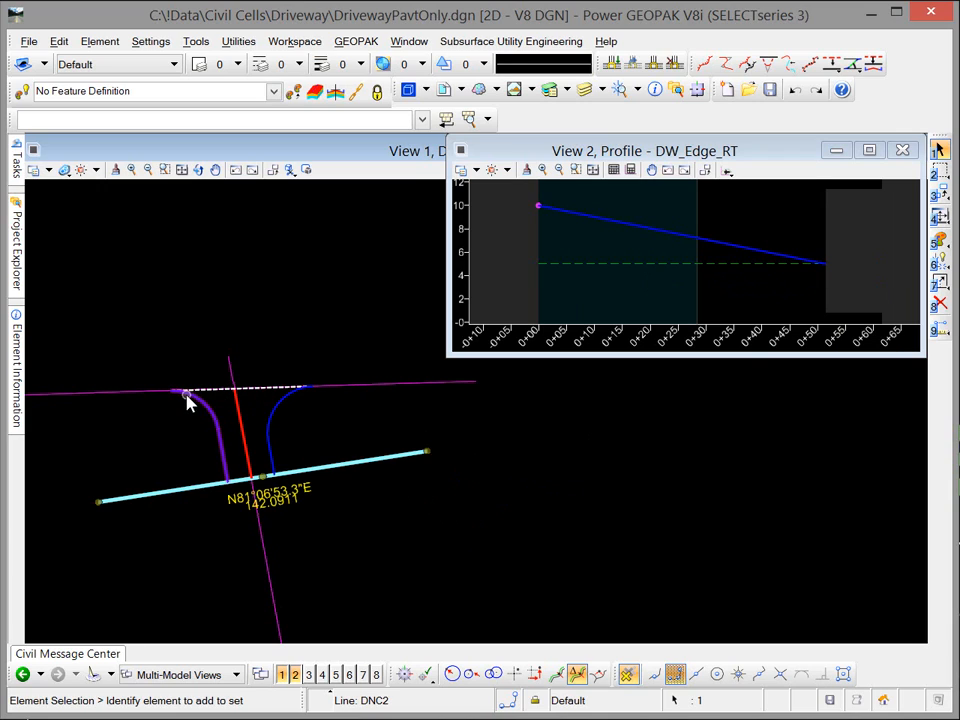
# Step: Examine the edge profile, the driveway's red centerline segment and the DW_Edge_LT edge
pyautogui.click(637, 225)
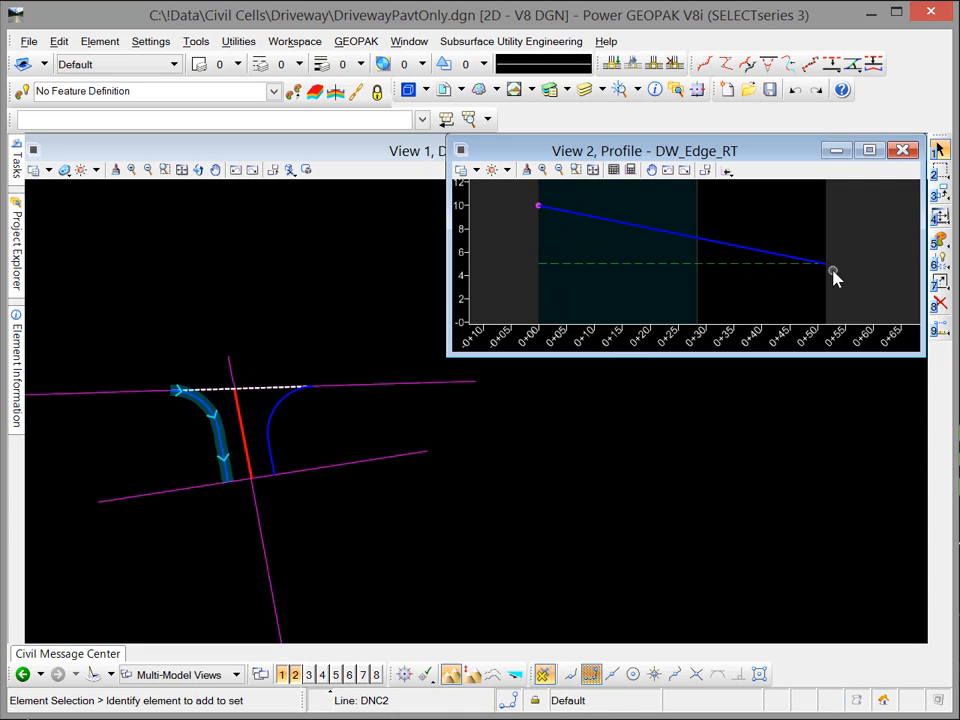
pyautogui.click(315, 544)
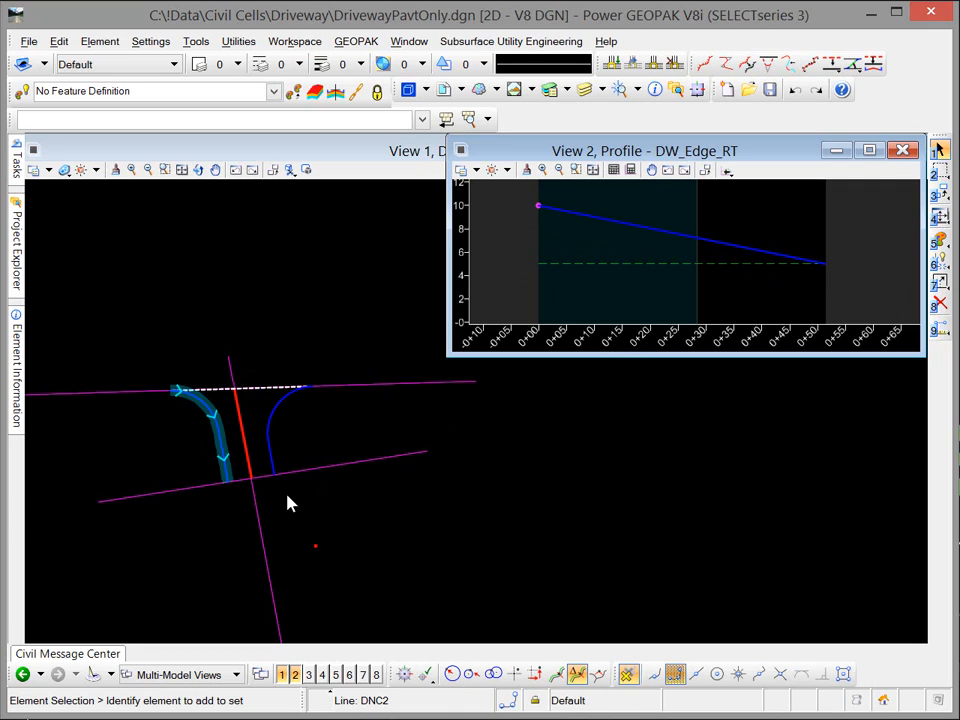
pyautogui.click(243, 442)
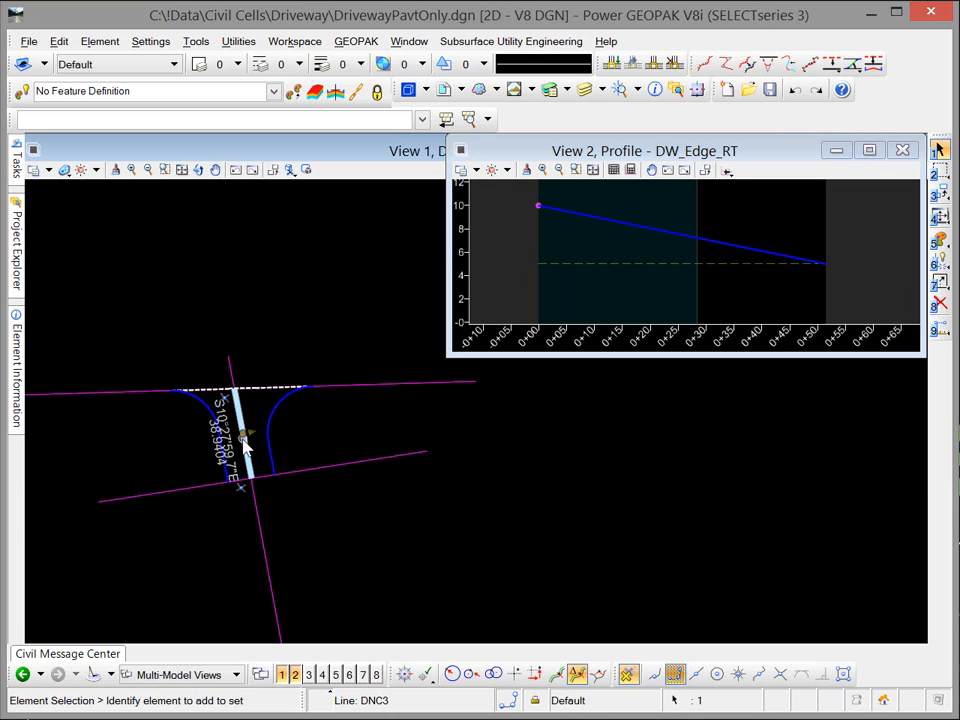
pyautogui.click(292, 425)
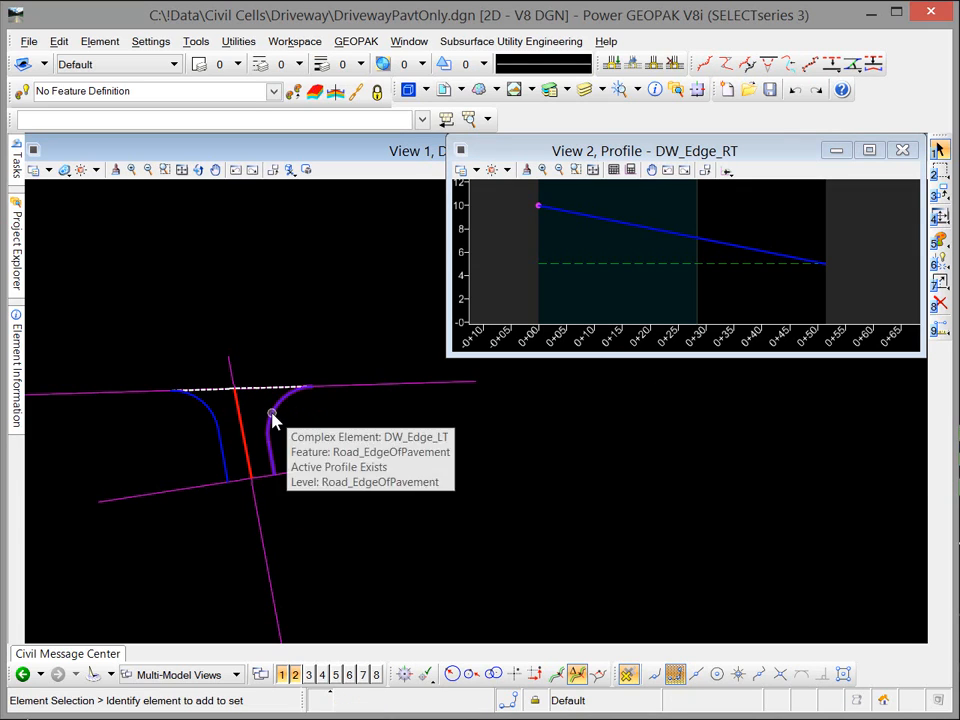
pyautogui.click(275, 420)
pyautogui.click(340, 422)
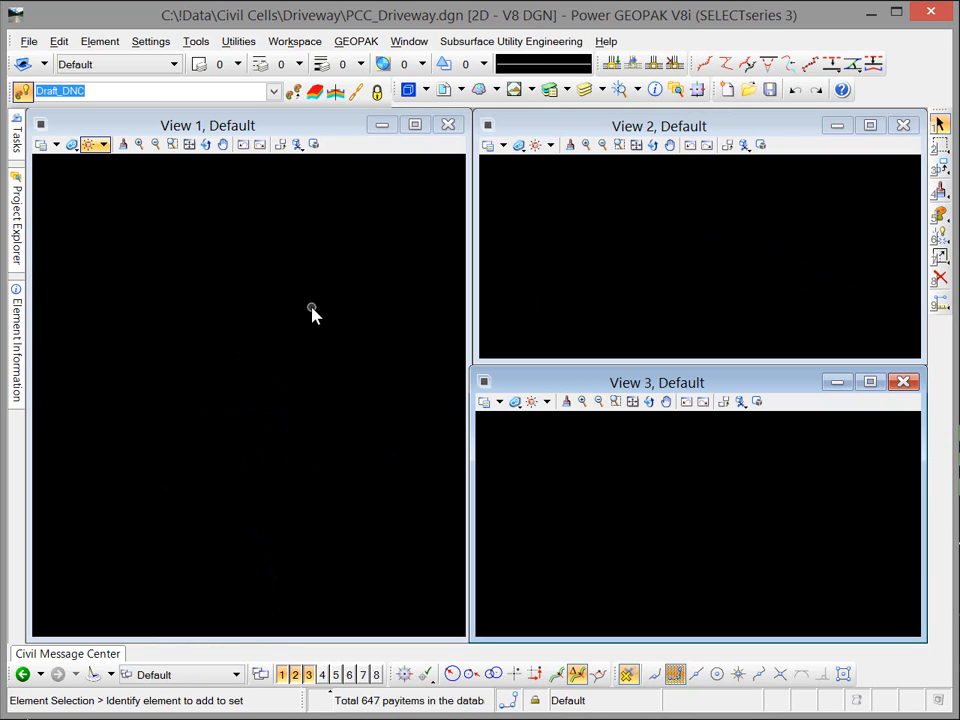
# Step: Start a civil geometry Line in PCC_Driveway.dgn and name it ML_EOP
pyautogui.moveTo(16, 138)
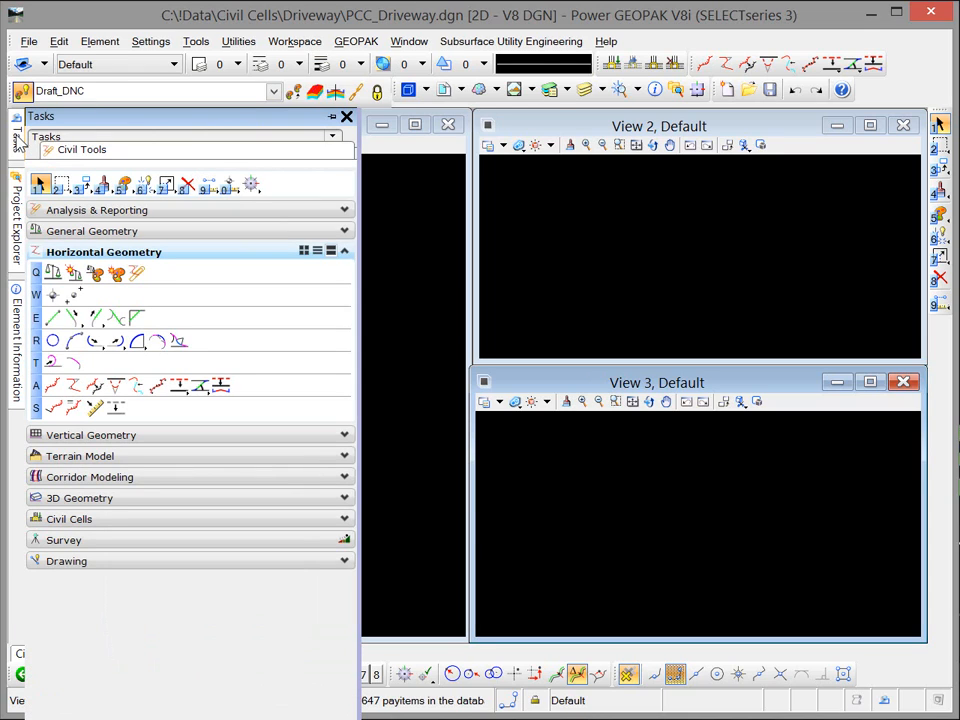
pyautogui.click(53, 317)
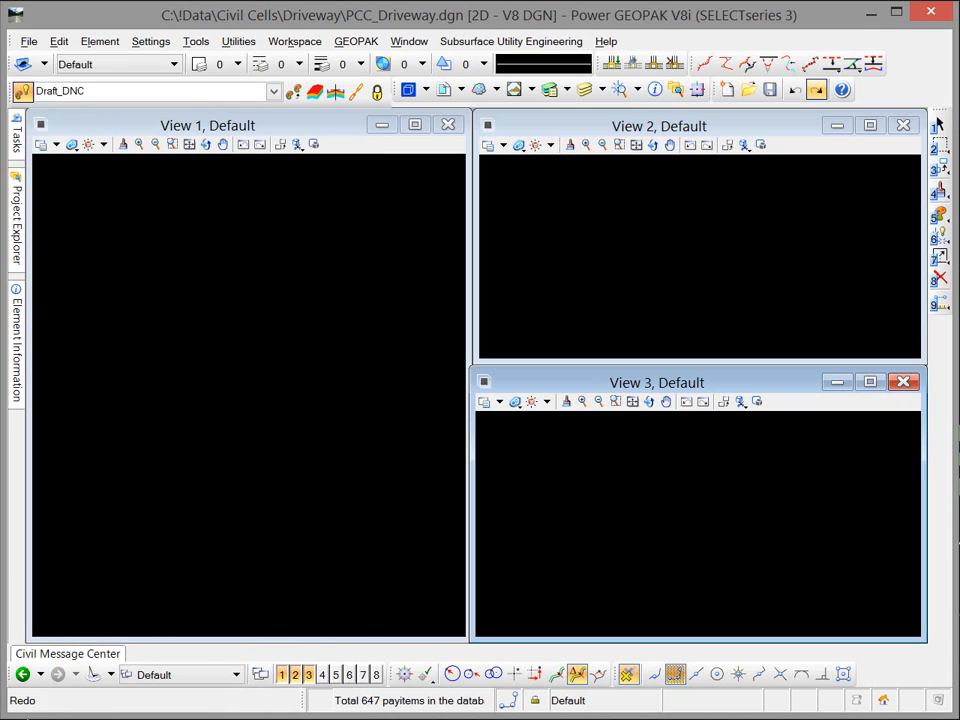
pyautogui.moveTo(735, 150); pyautogui.dragTo(611, 182)
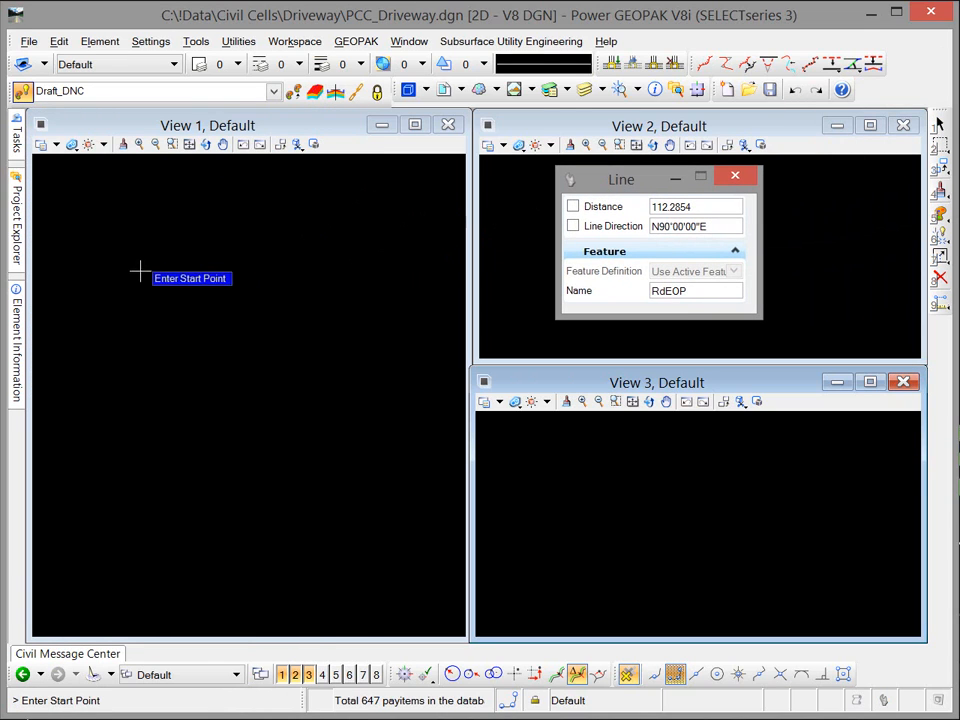
pyautogui.click(713, 296)
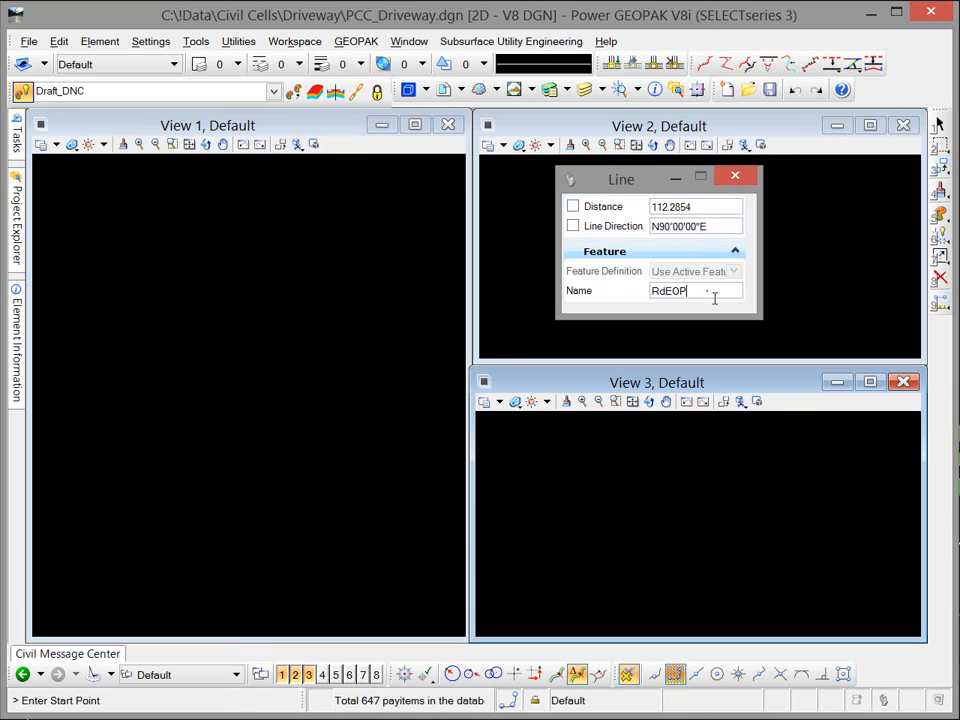
pyautogui.press('Left')
pyautogui.press('Left')
pyautogui.press('Left')
pyautogui.press('Left')
pyautogui.press('Left')
pyautogui.hotkey('shift', 'Right')
pyautogui.hotkey('shift', 'Right')
pyautogui.write('ML_')
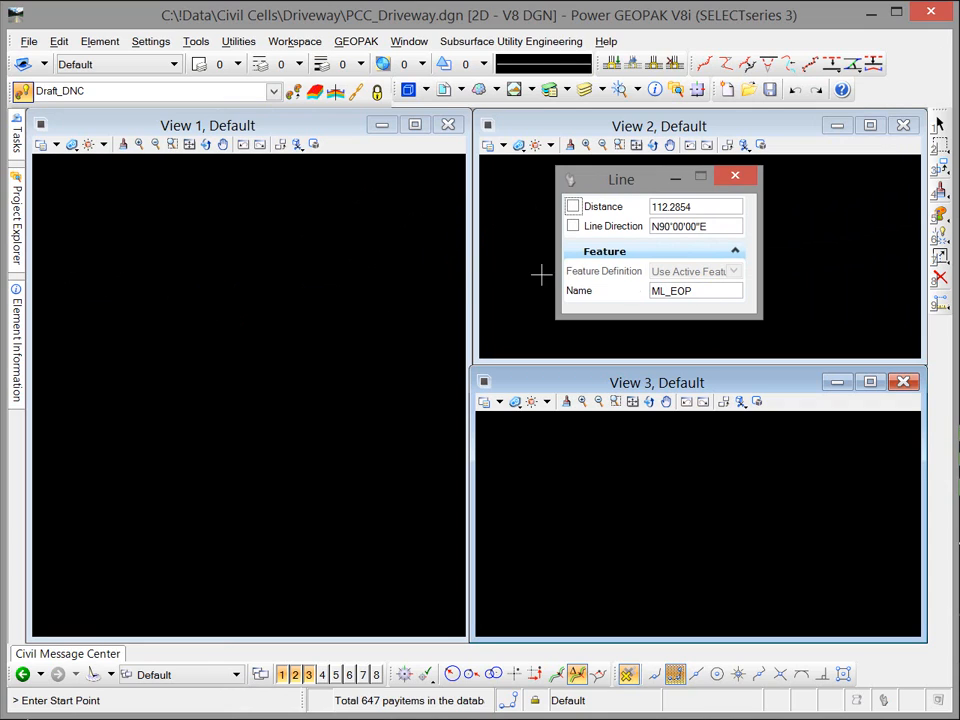
# Step: Draw the mainline edge line in View 1 with a length of 200, running nearly due east
pyautogui.click(46, 301)
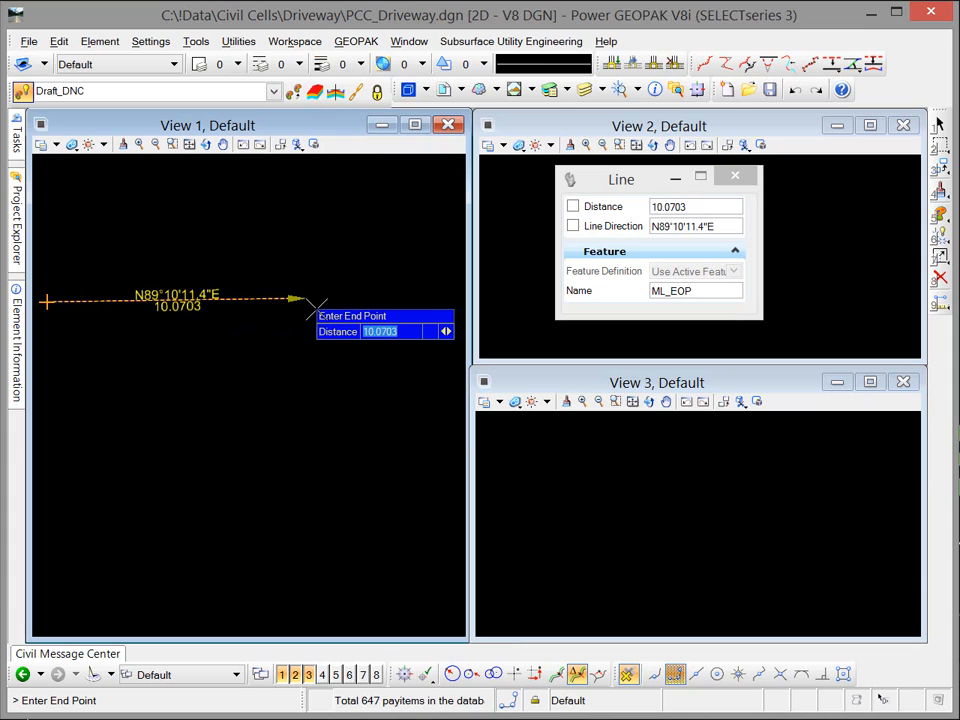
pyautogui.write('200')
pyautogui.press('Tab')
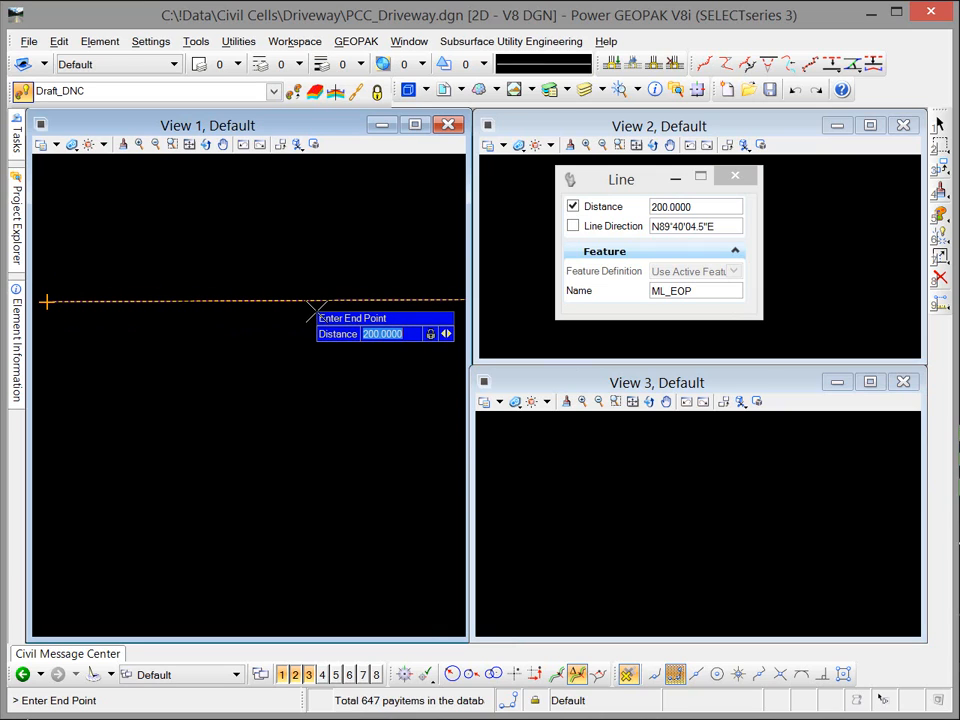
pyautogui.scroll(-6, 313, 305)
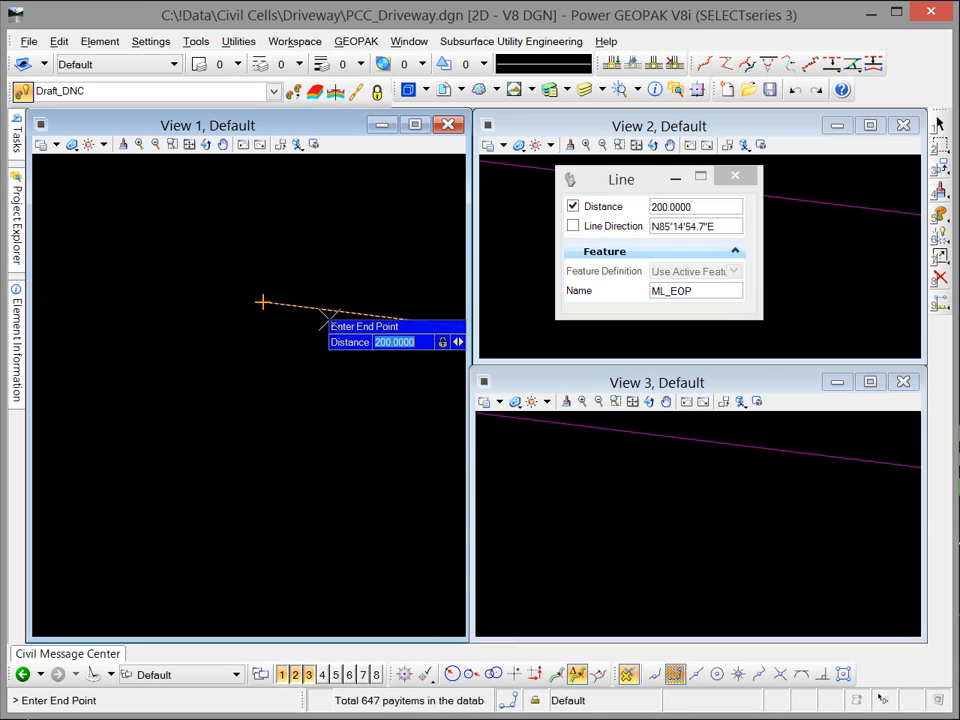
pyautogui.scroll(-1, 330, 317)
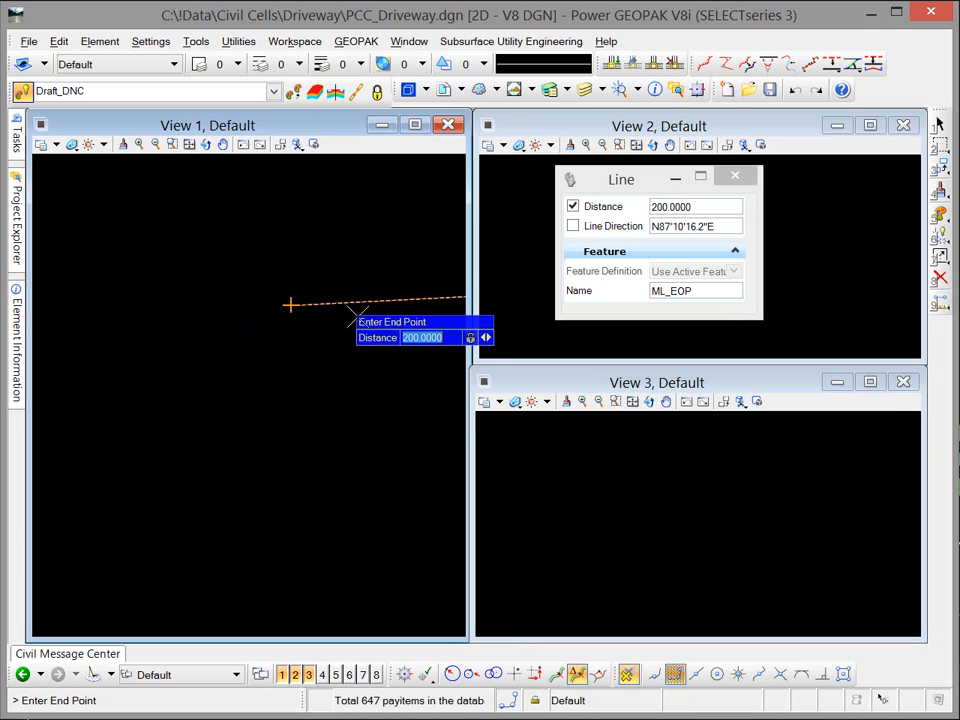
pyautogui.click(416, 314)
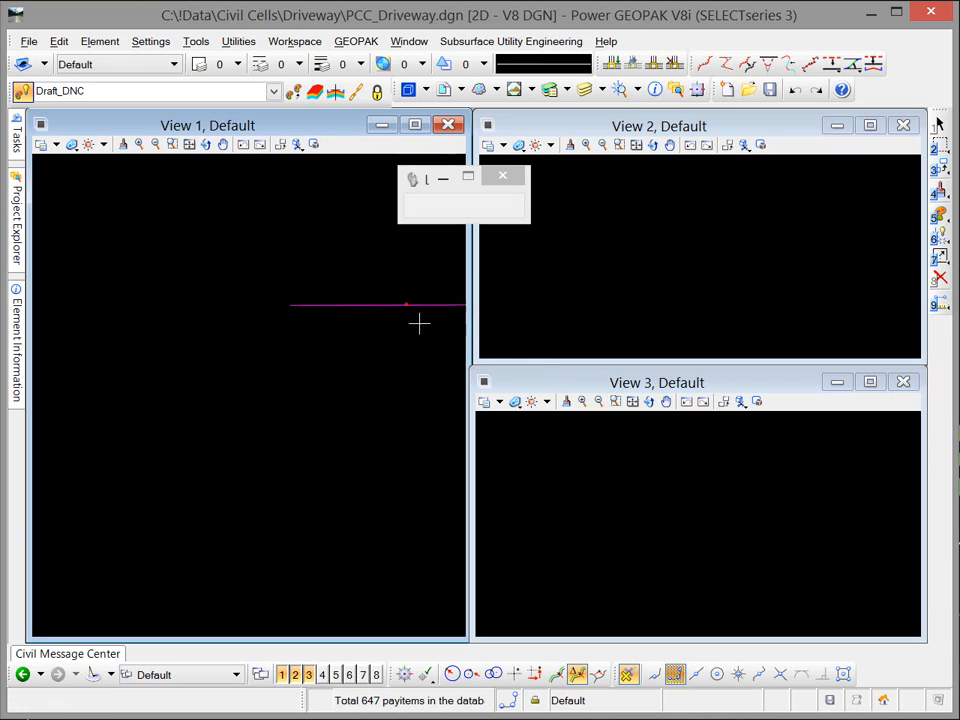
# Step: Draw a 200-long line from just above the middle of the mainline edge, heading downward at about S03°W
pyautogui.click(190, 145)
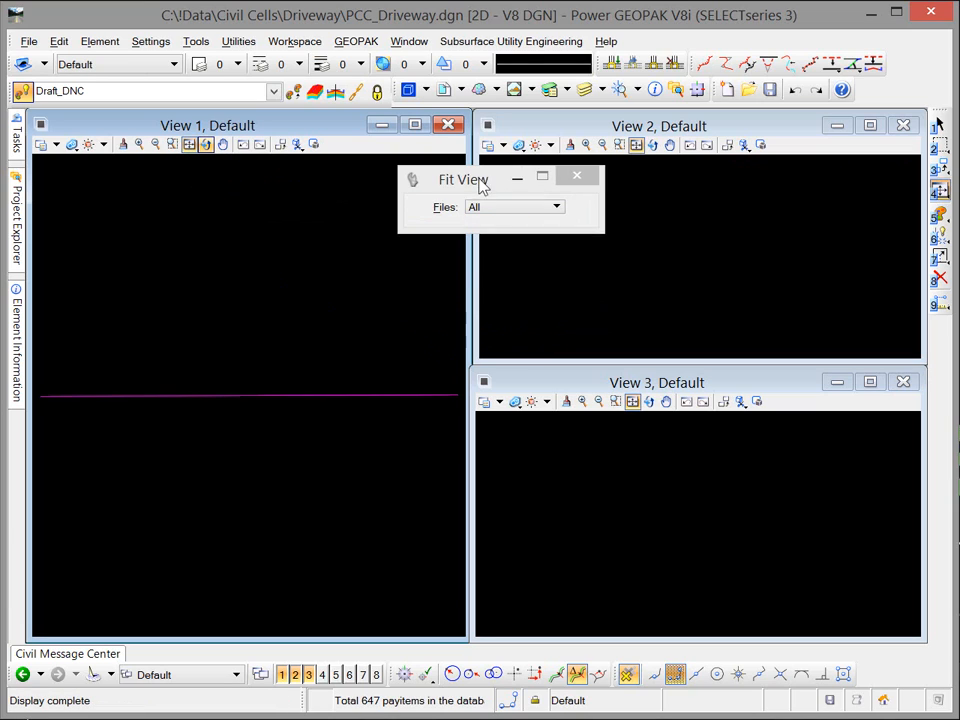
pyautogui.moveTo(482, 184); pyautogui.dragTo(577, 137)
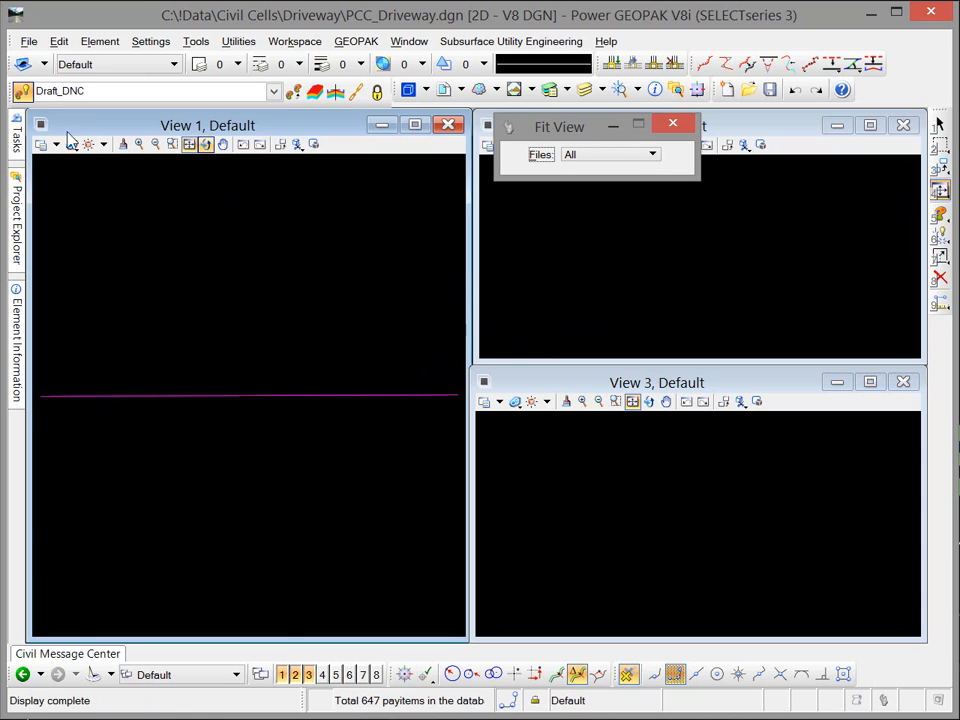
pyautogui.moveTo(17, 135)
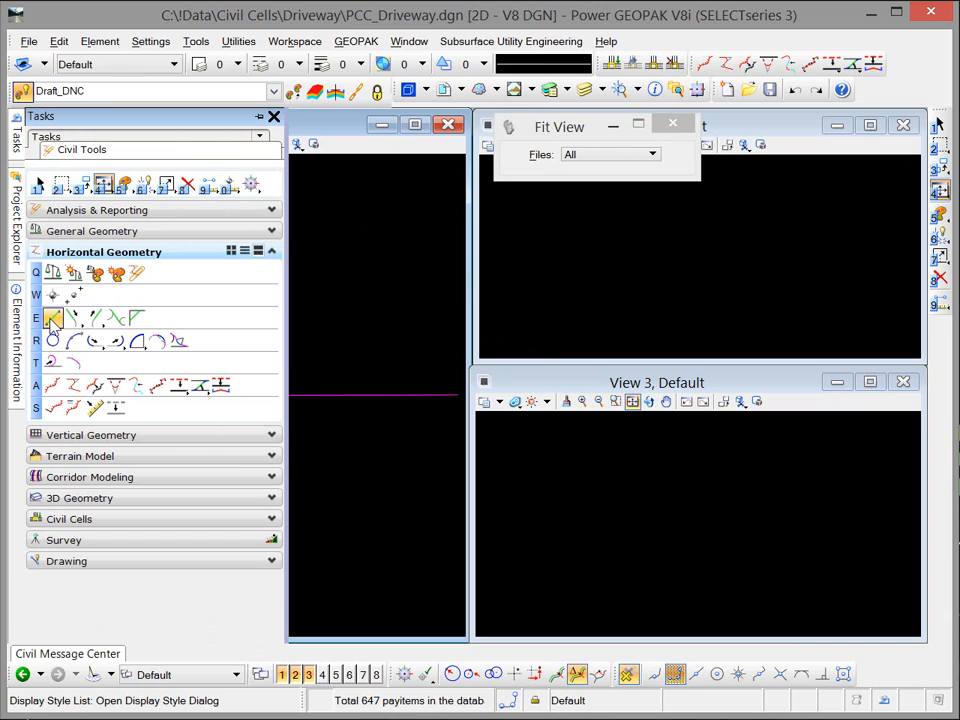
pyautogui.click(53, 320)
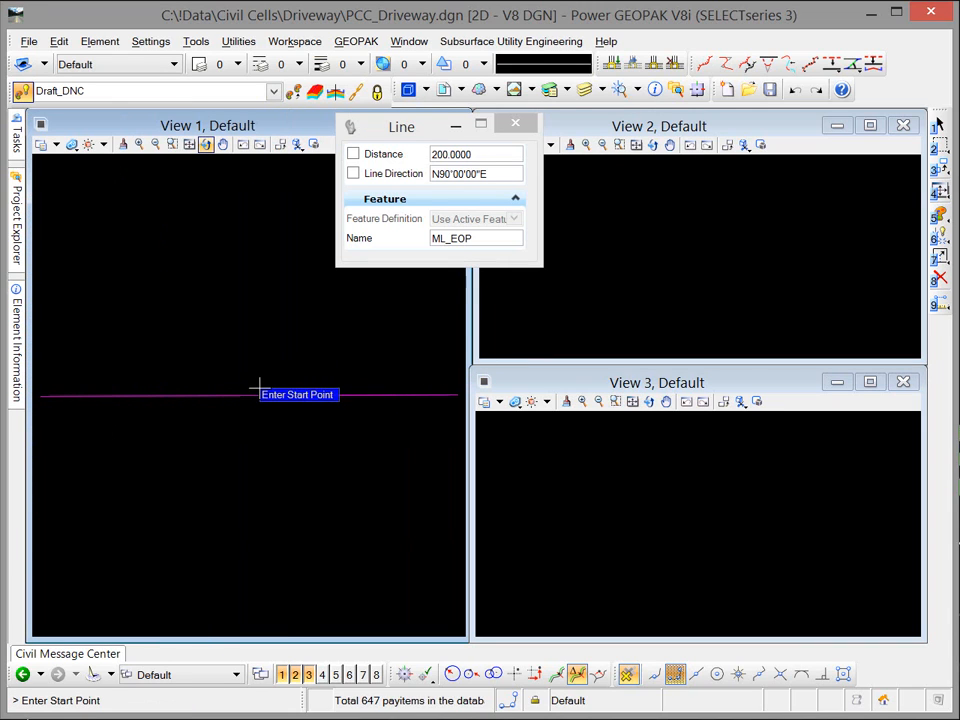
pyautogui.click(250, 375)
pyautogui.scroll(-1, 253, 568)
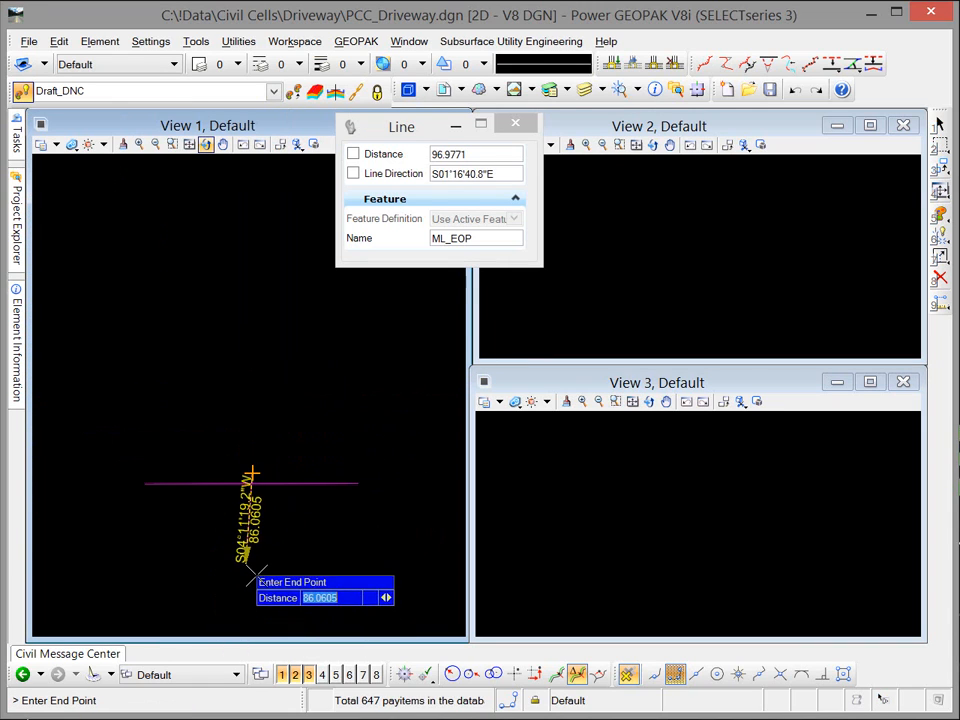
pyautogui.moveTo(251, 570); pyautogui.dragTo(238, 343, button='middle')
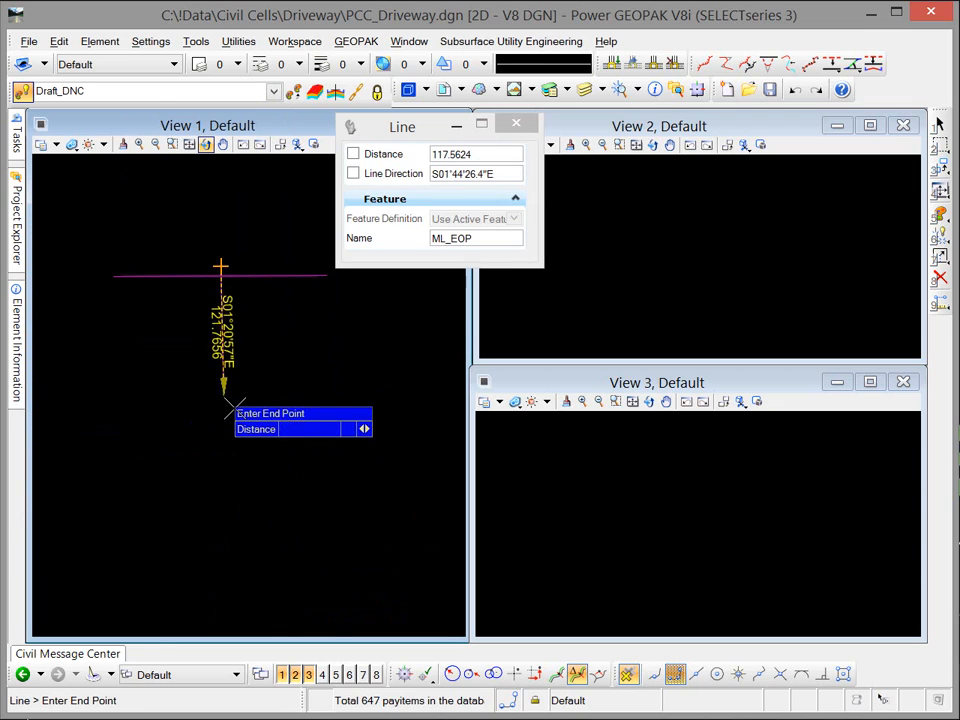
pyautogui.write('200')
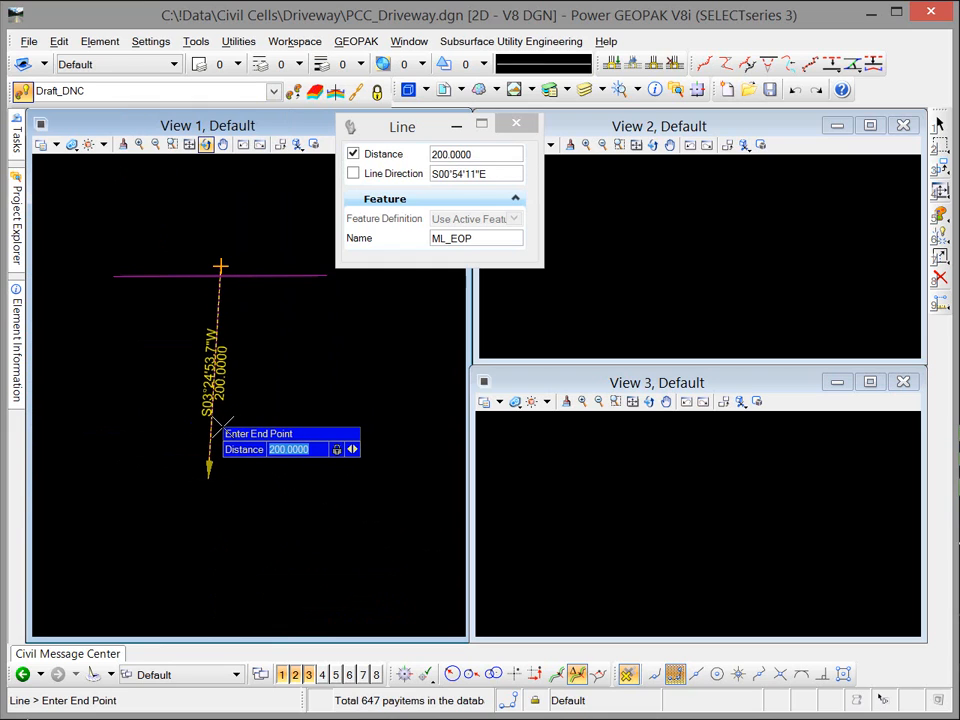
pyautogui.click(214, 425)
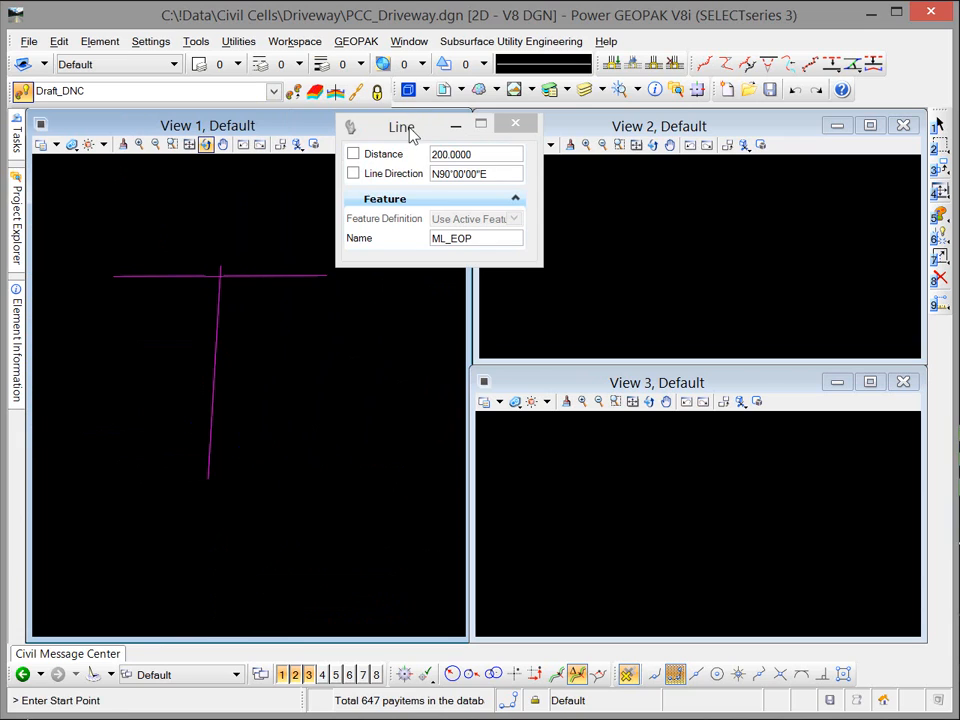
# Step: Draw a line named Back Edge, about 157 long, sloping slightly upward across the lower part of the vertical line
pyautogui.moveTo(414, 133); pyautogui.dragTo(559, 97)
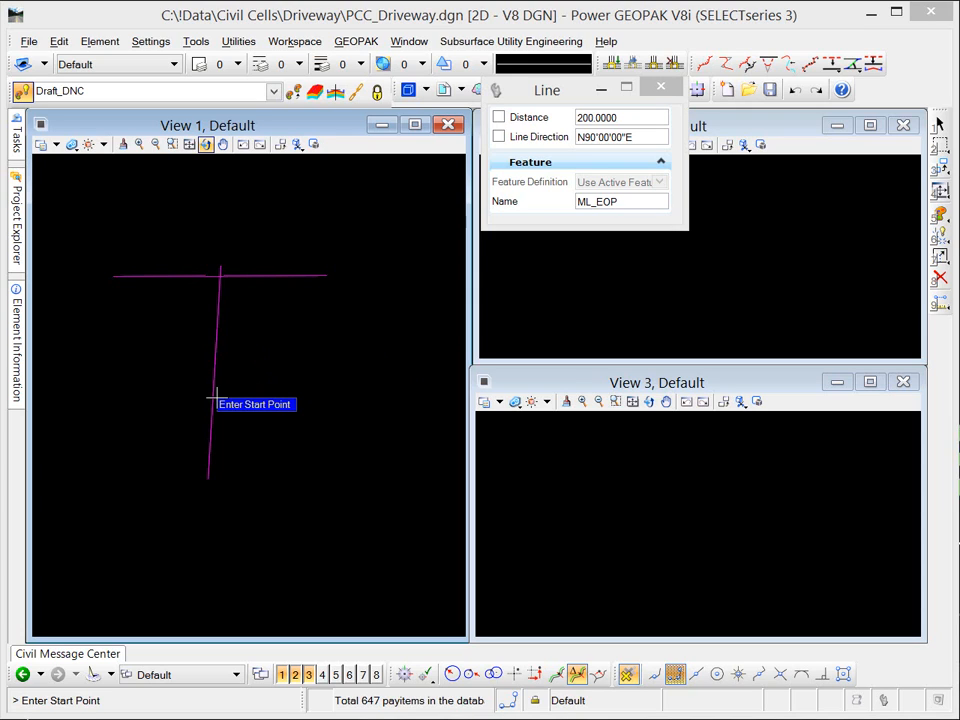
pyautogui.moveTo(630, 202); pyautogui.dragTo(549, 201)
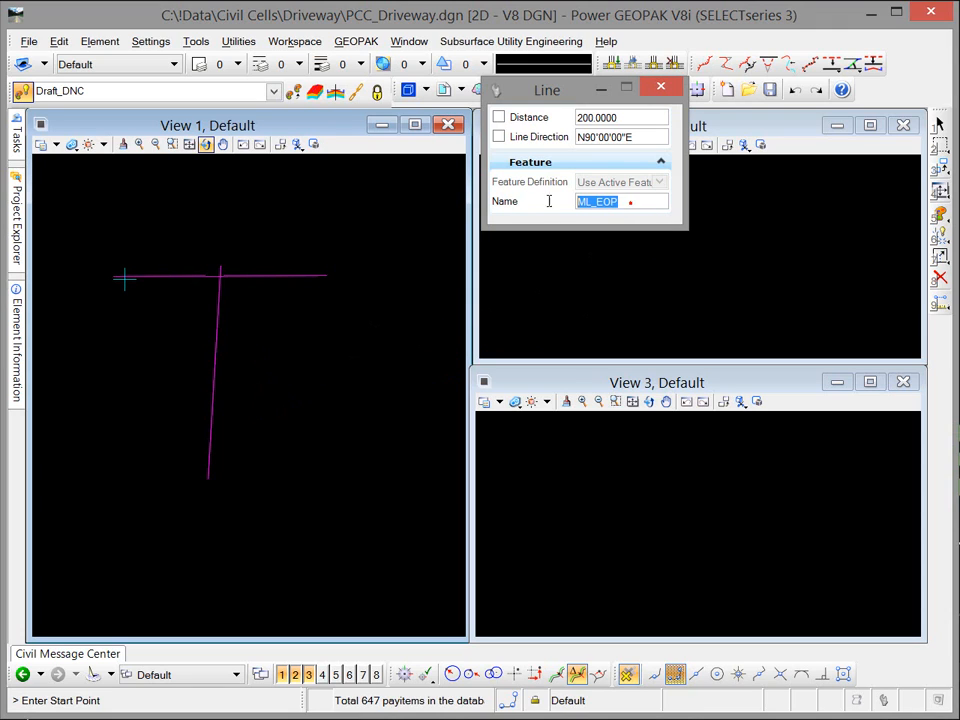
pyautogui.write('Back Edge')
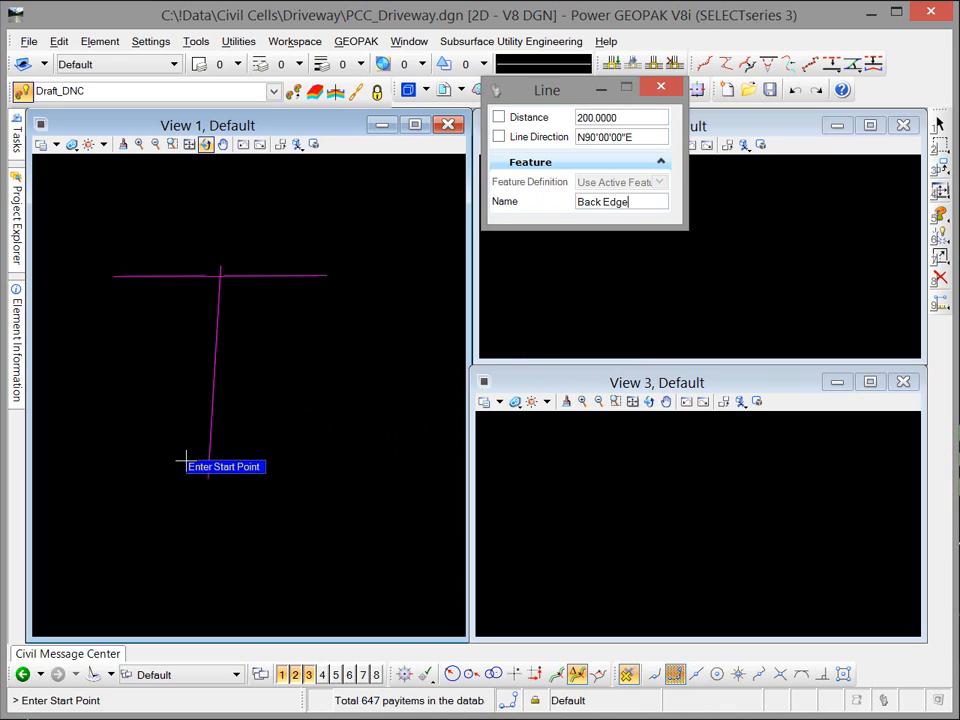
pyautogui.click(131, 428)
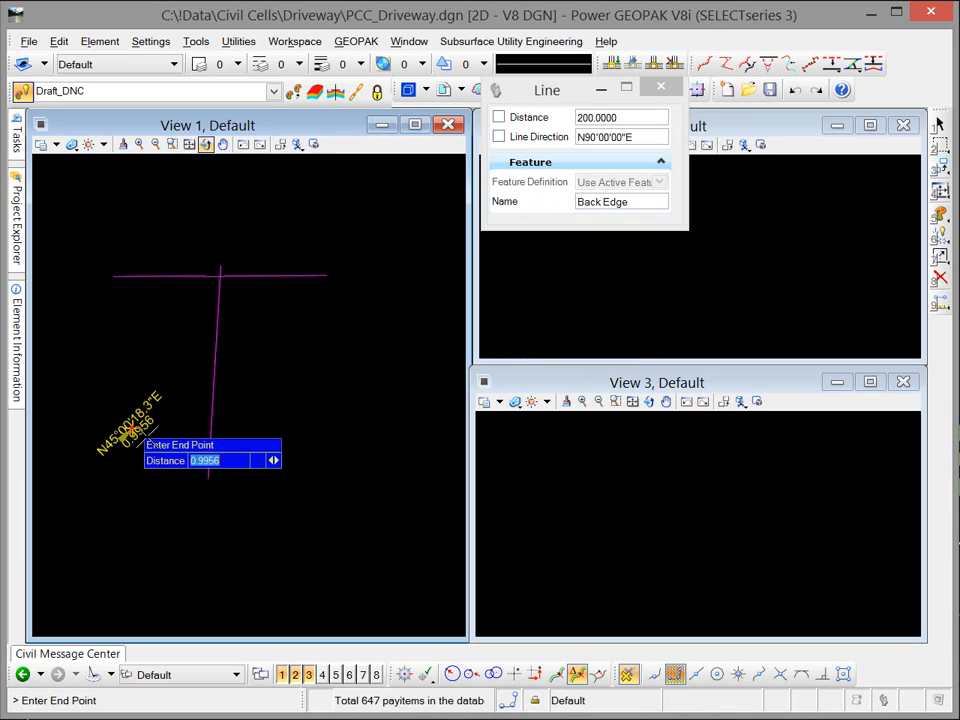
pyautogui.click(306, 413)
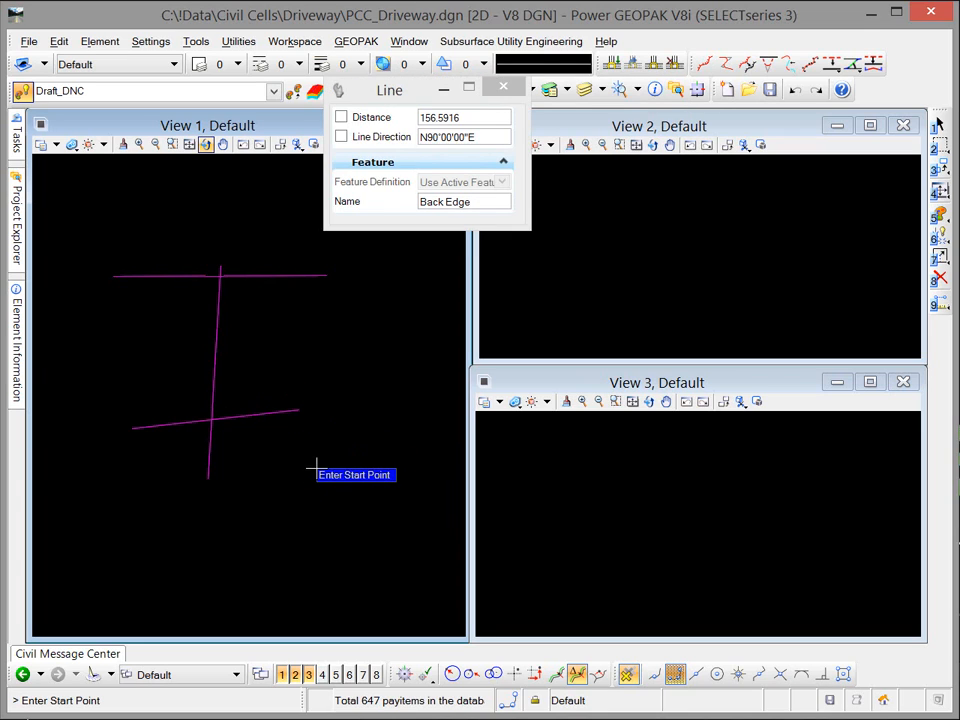
pyautogui.press('Escape')
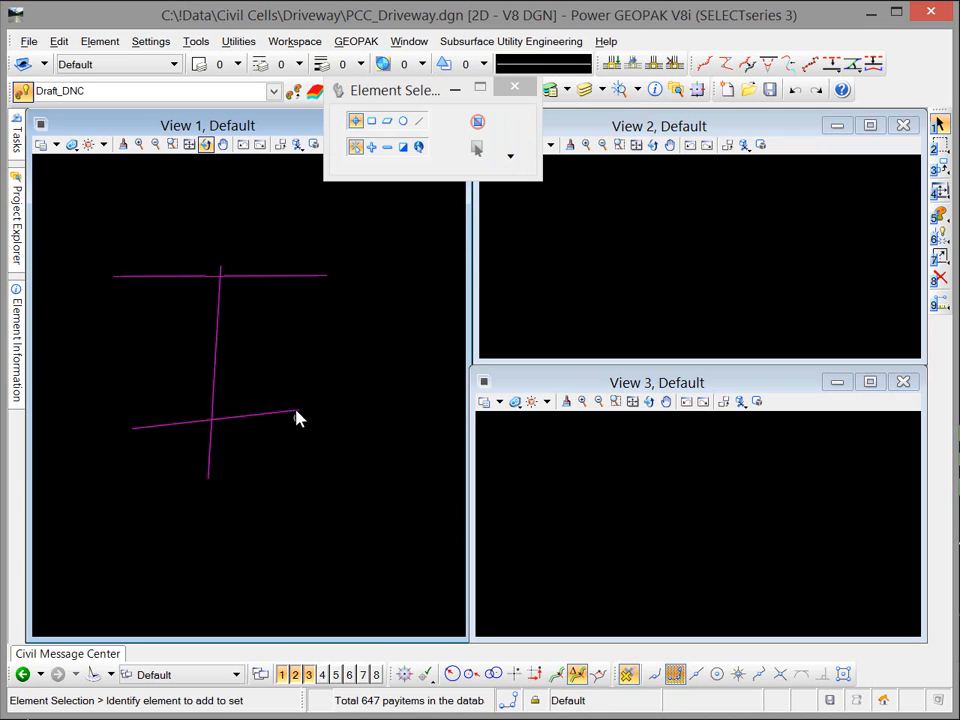
# Step: Rename the vertical line's feature to DW_CL
pyautogui.click(215, 343)
pyautogui.moveTo(228, 338)
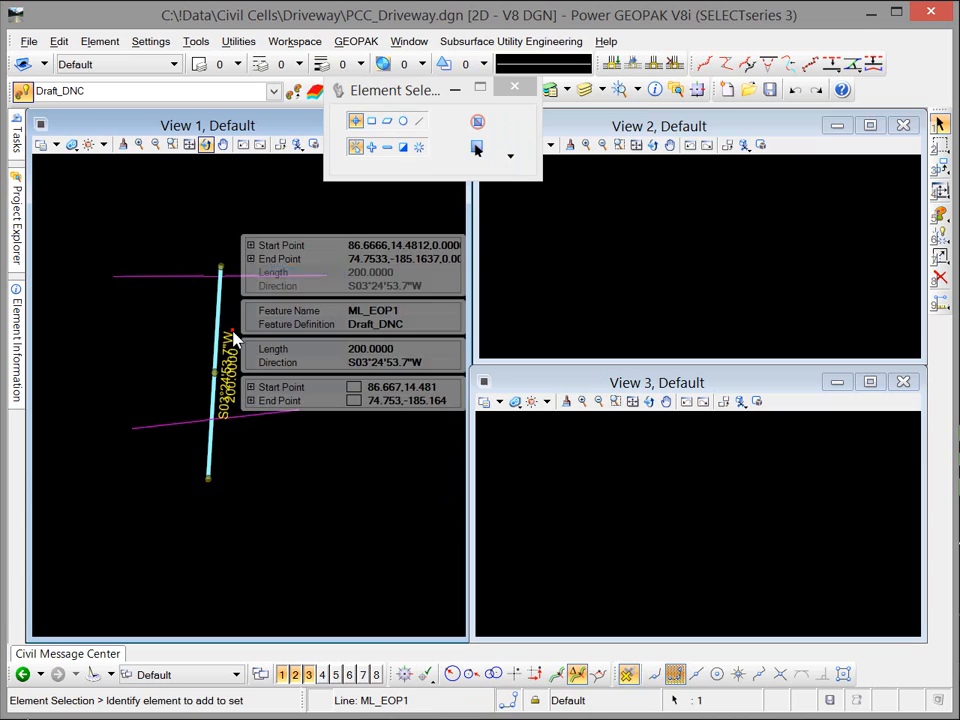
pyautogui.click(414, 313)
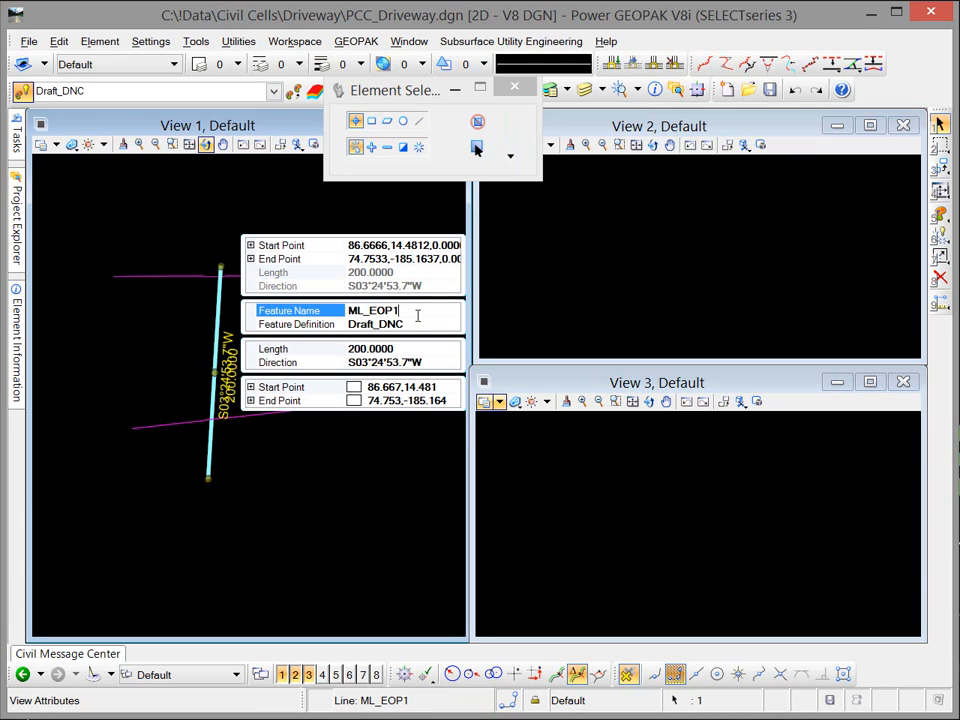
pyautogui.press('BackSpace')
pyautogui.press('BackSpace')
pyautogui.press('BackSpace')
pyautogui.press('BackSpace')
pyautogui.press('BackSpace')
pyautogui.press('BackSpace')
pyautogui.press('BackSpace')
pyautogui.write('DW_CL')
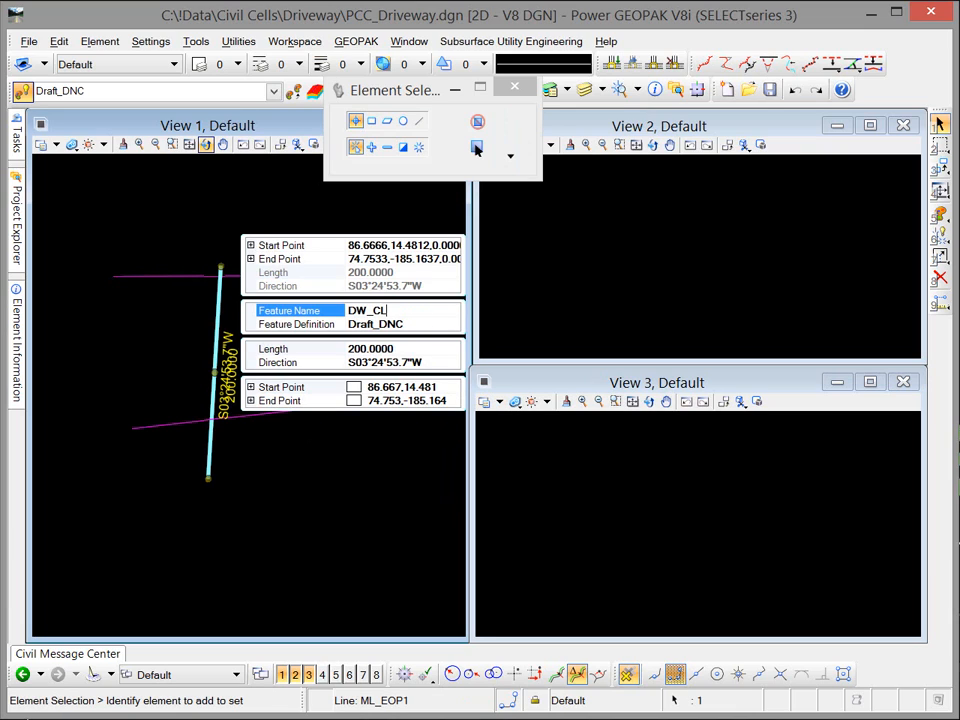
pyautogui.press('Return')
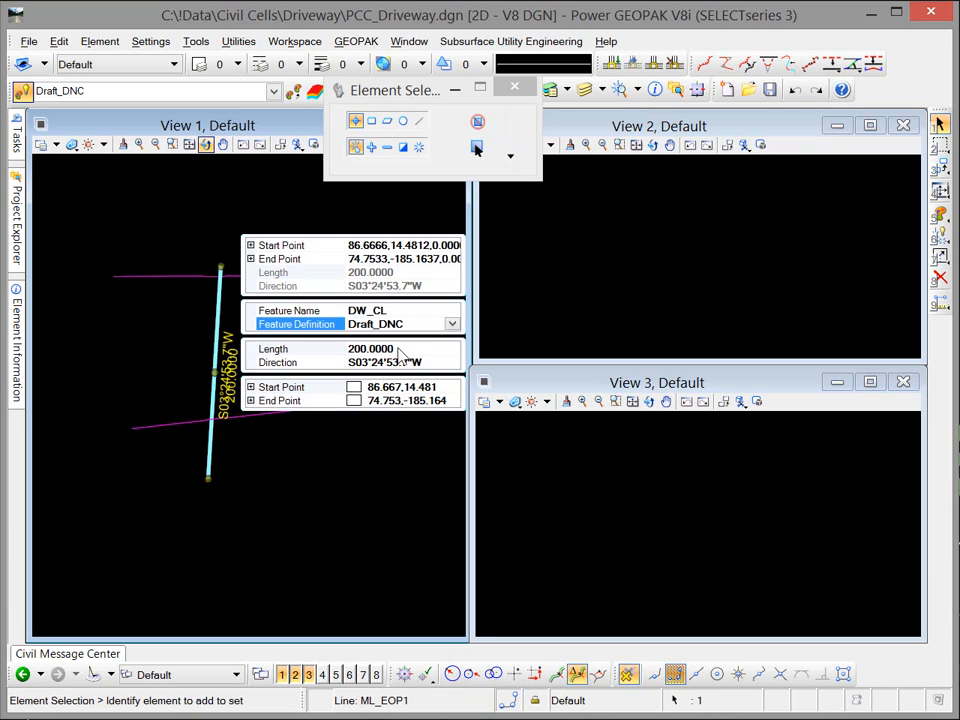
# Step: Clear the selection and check the feature details of the reference lines in View 1
pyautogui.click(356, 459)
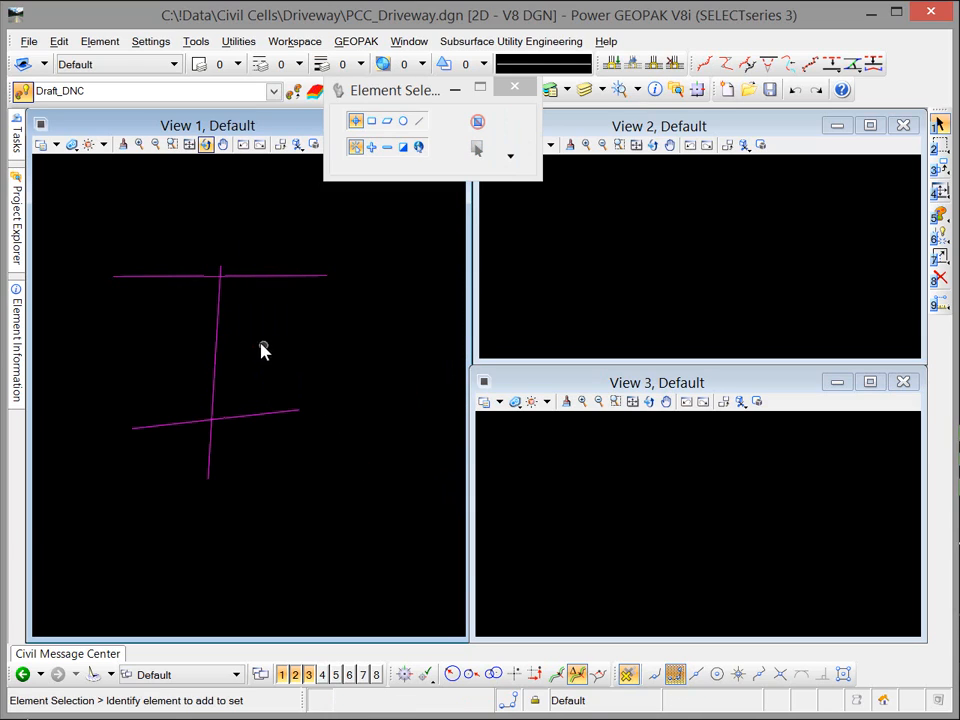
pyautogui.moveTo(218, 334)
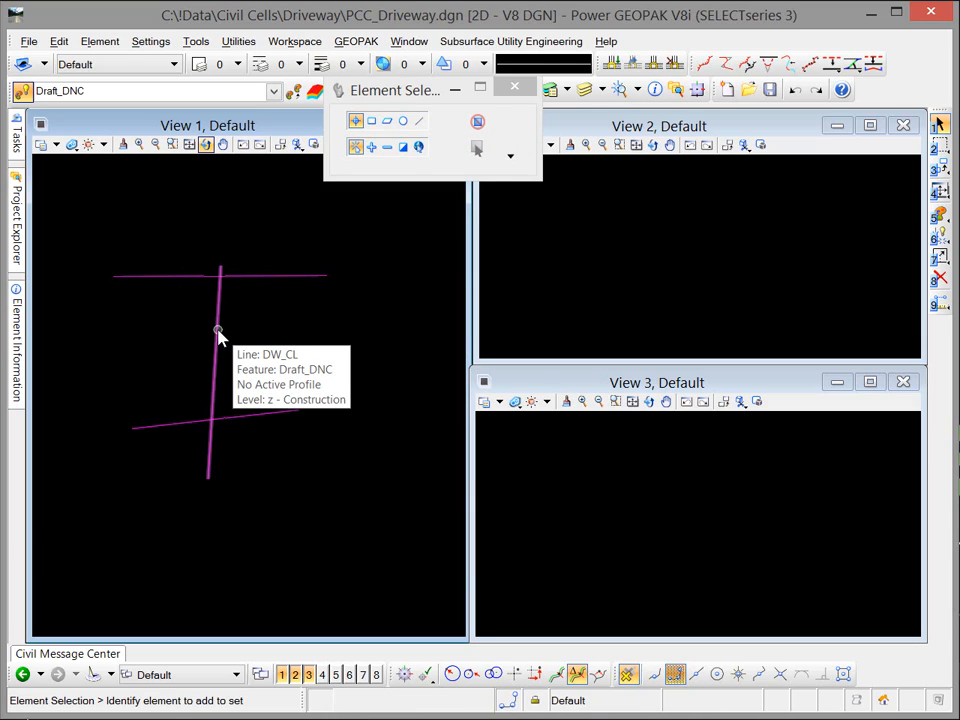
pyautogui.moveTo(256, 284)
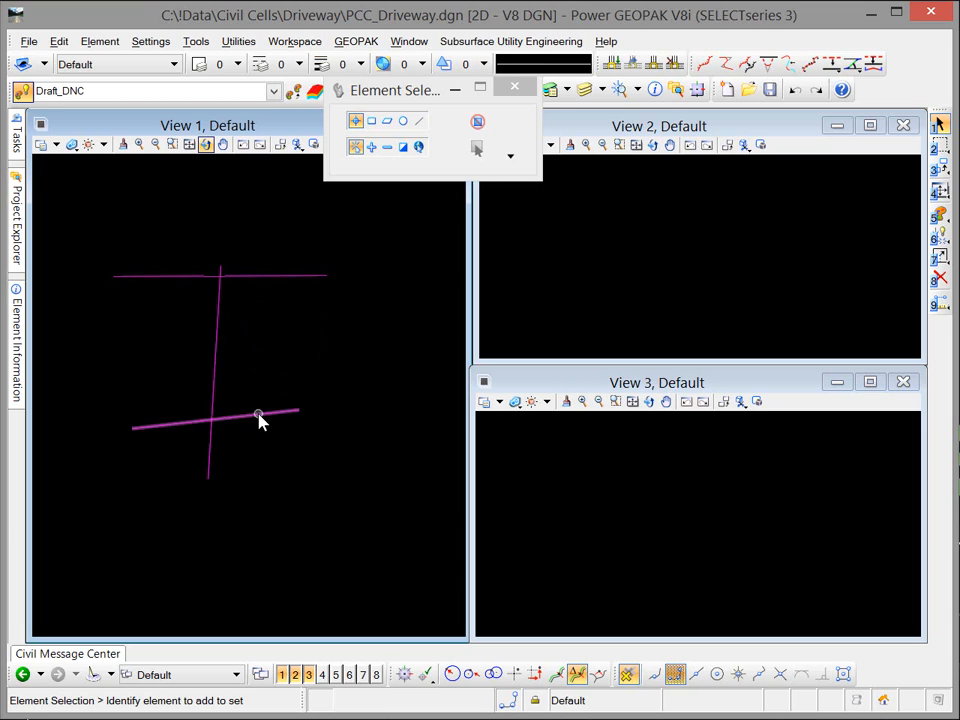
pyautogui.moveTo(258, 420)
pyautogui.scroll(2, 167, 300)
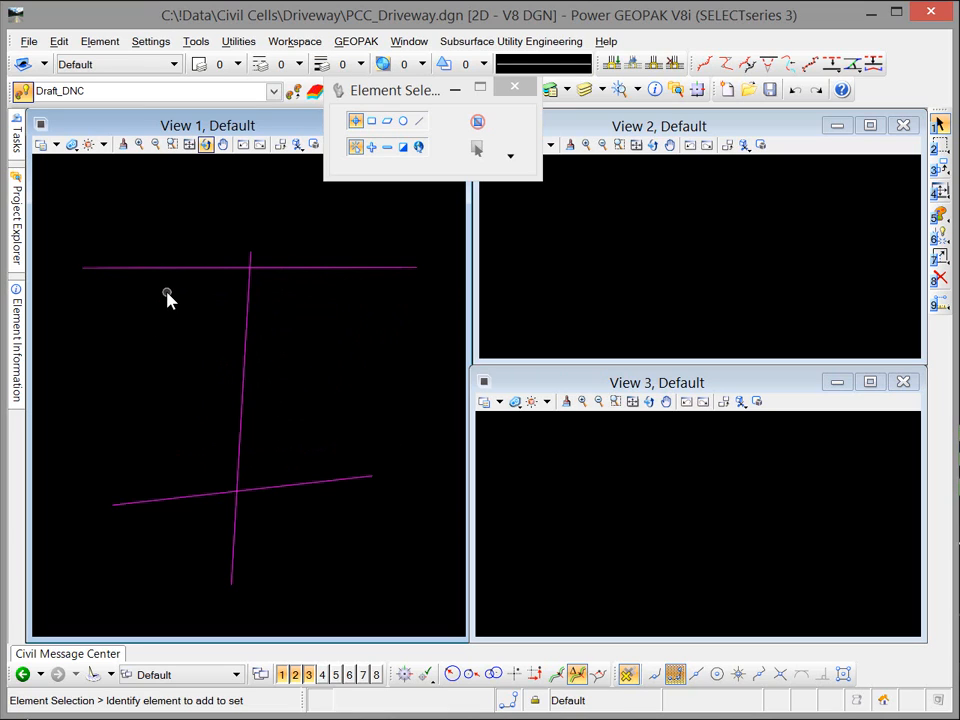
pyautogui.scroll(1, 167, 296)
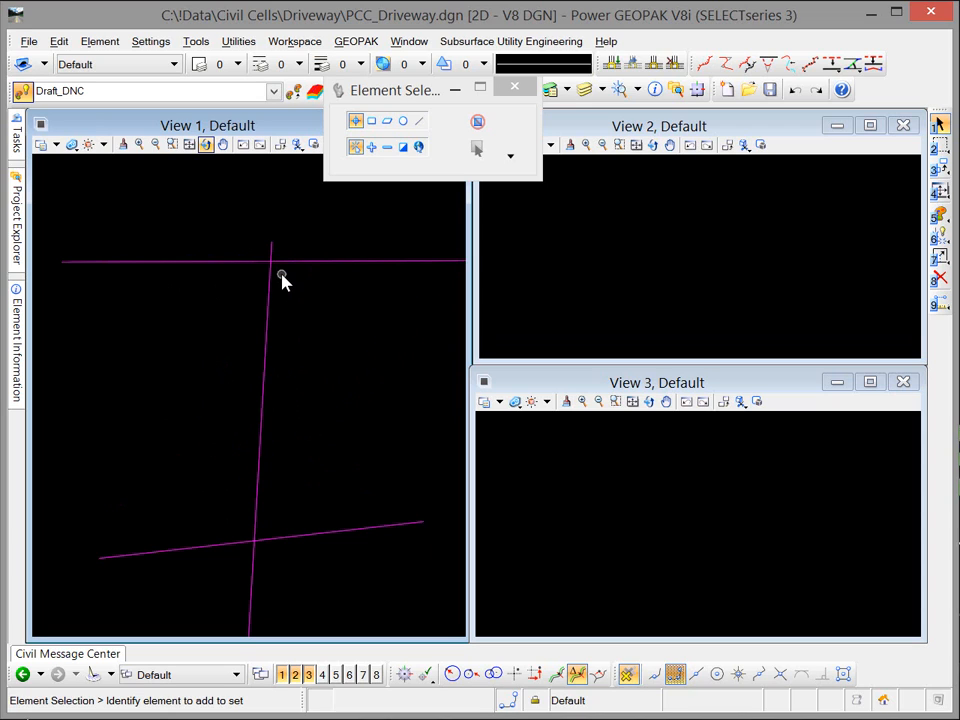
# Step: Set the active feature definition to Geom_Driveway_Centerline from the linear Geometry group
pyautogui.moveTo(386, 96); pyautogui.dragTo(739, 159)
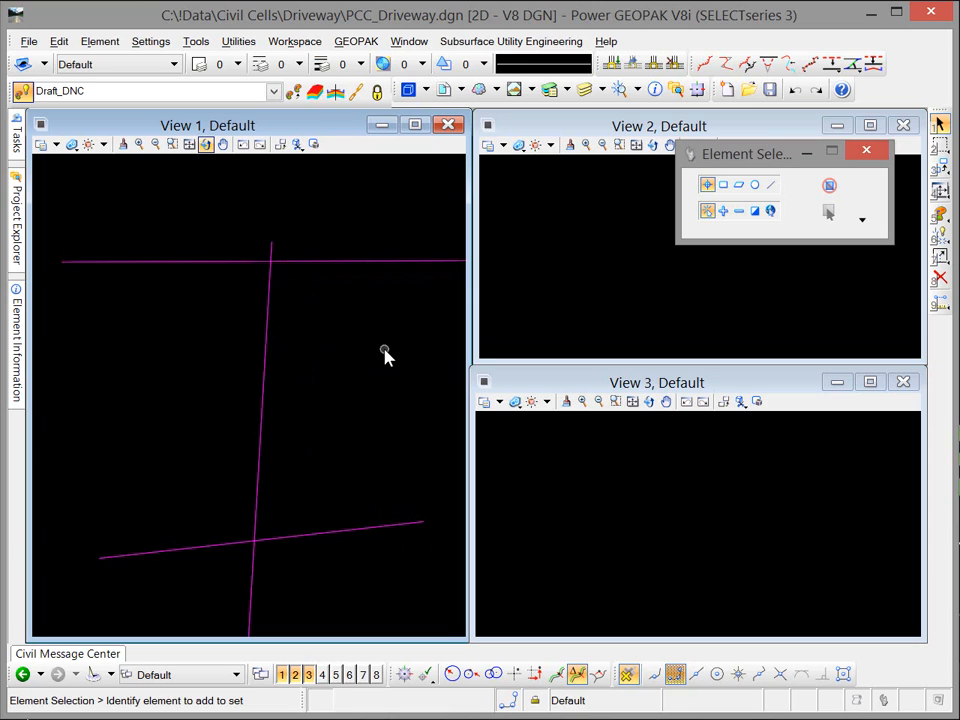
pyautogui.moveTo(384, 356)
pyautogui.mouseDown(button='middle')
pyautogui.moveTo(359, 352)
pyautogui.moveTo(366, 345)
pyautogui.mouseUp(button='middle')
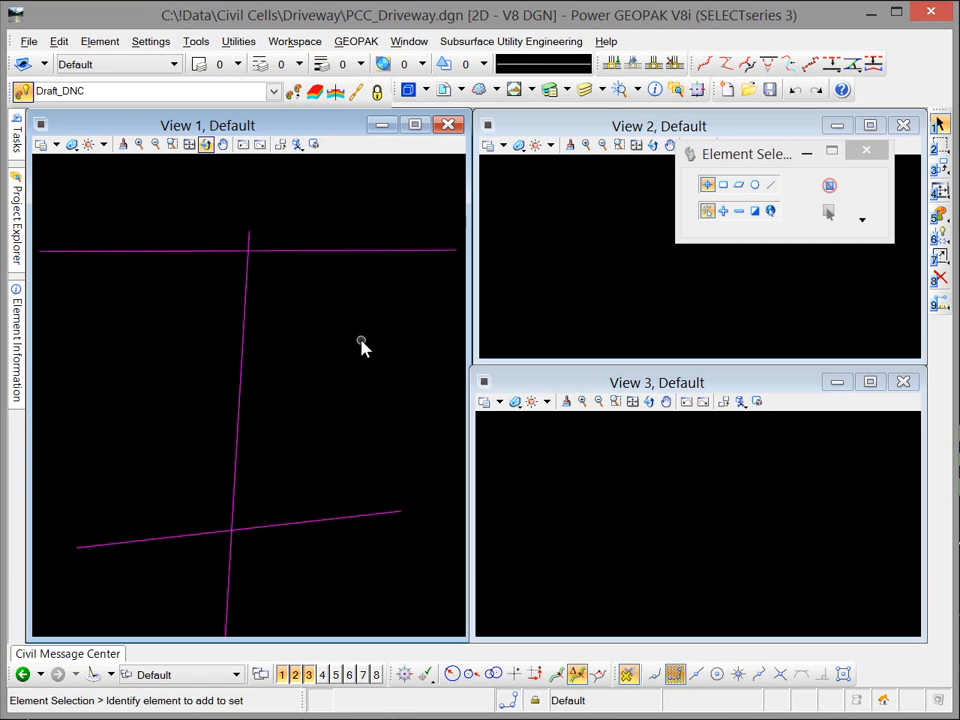
pyautogui.click(273, 92)
pyautogui.click(41, 125)
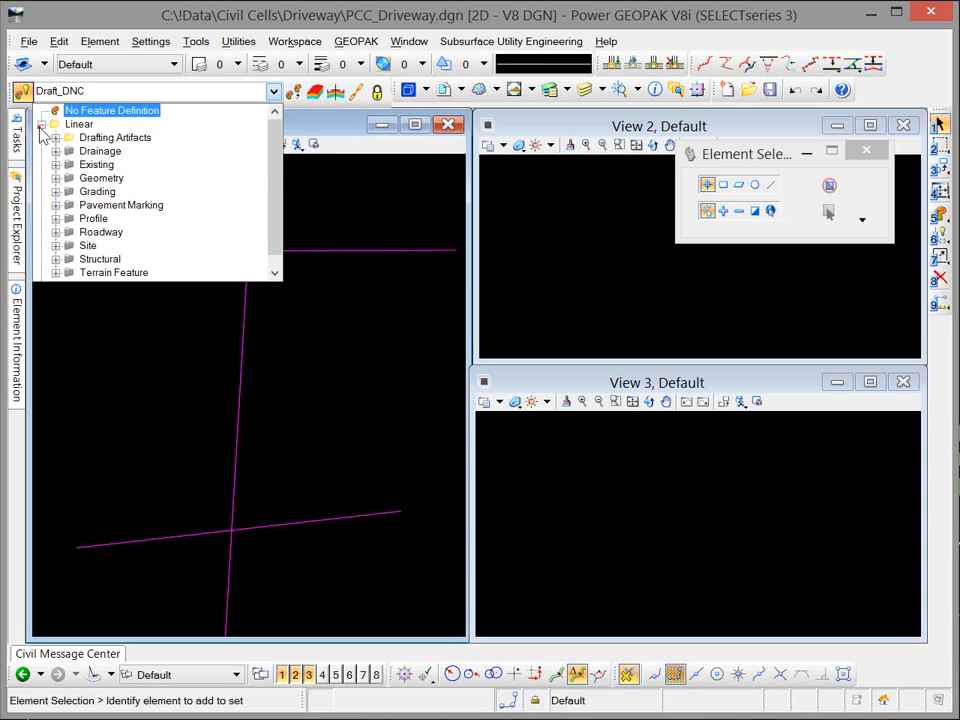
pyautogui.click(56, 178)
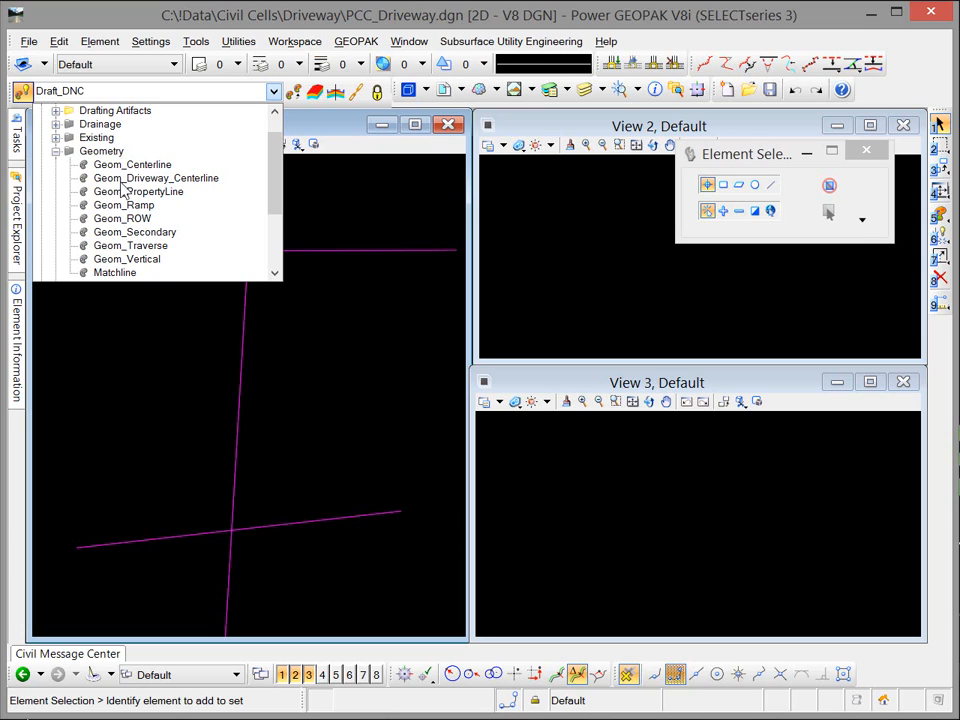
pyautogui.click(122, 182)
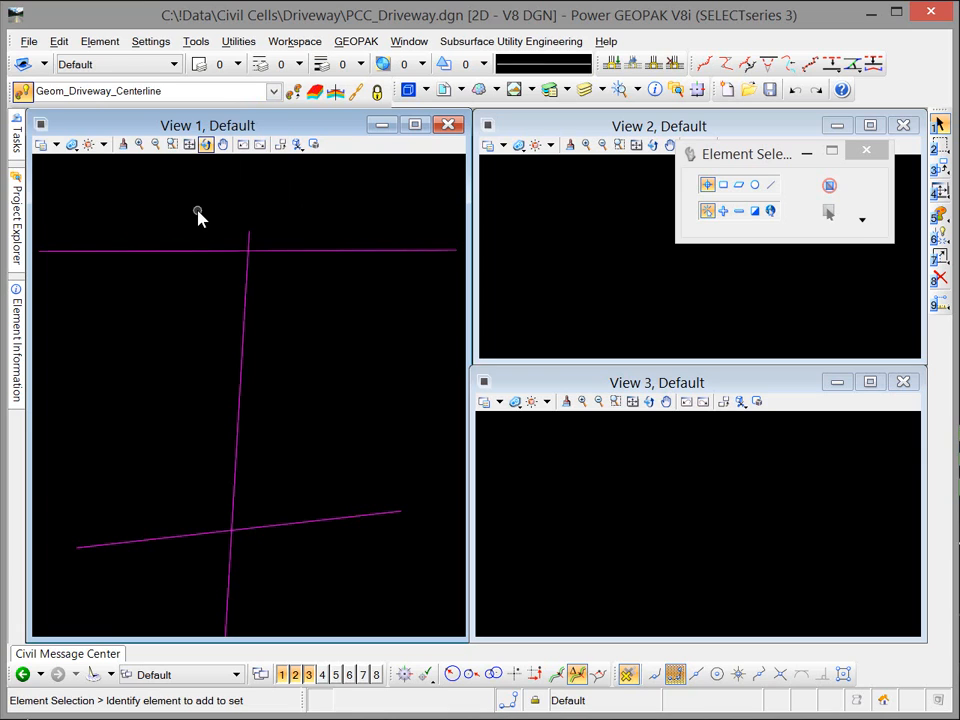
# Step: Start a Single Offset Partial and name the resulting feature DW_CL_Geom
pyautogui.moveTo(16, 140)
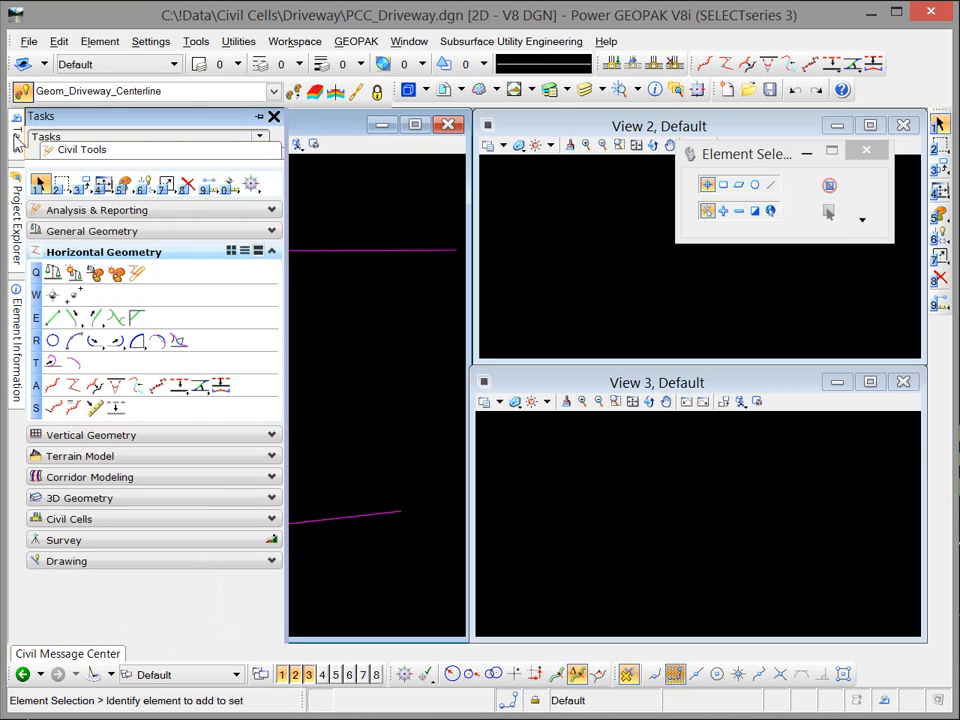
pyautogui.click(178, 386)
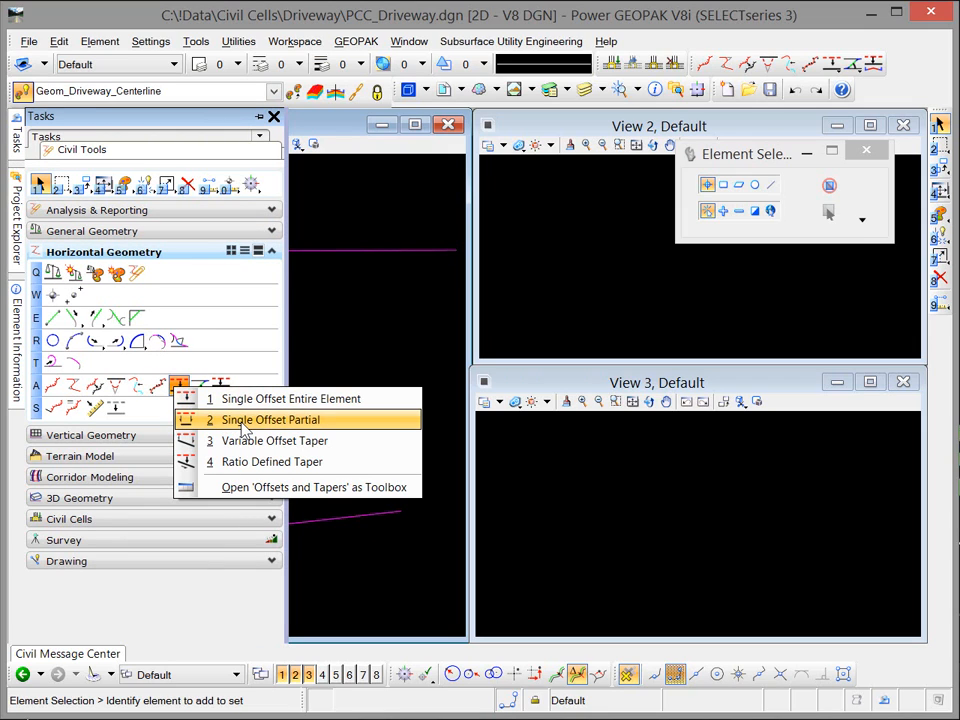
pyautogui.click(244, 421)
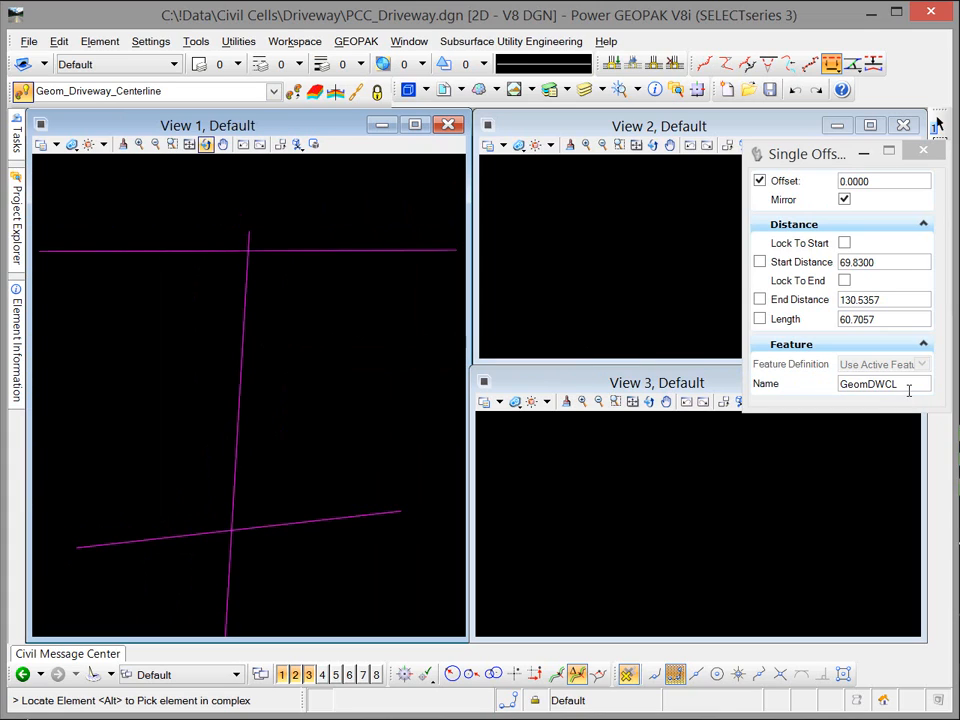
pyautogui.moveTo(909, 392); pyautogui.dragTo(790, 387)
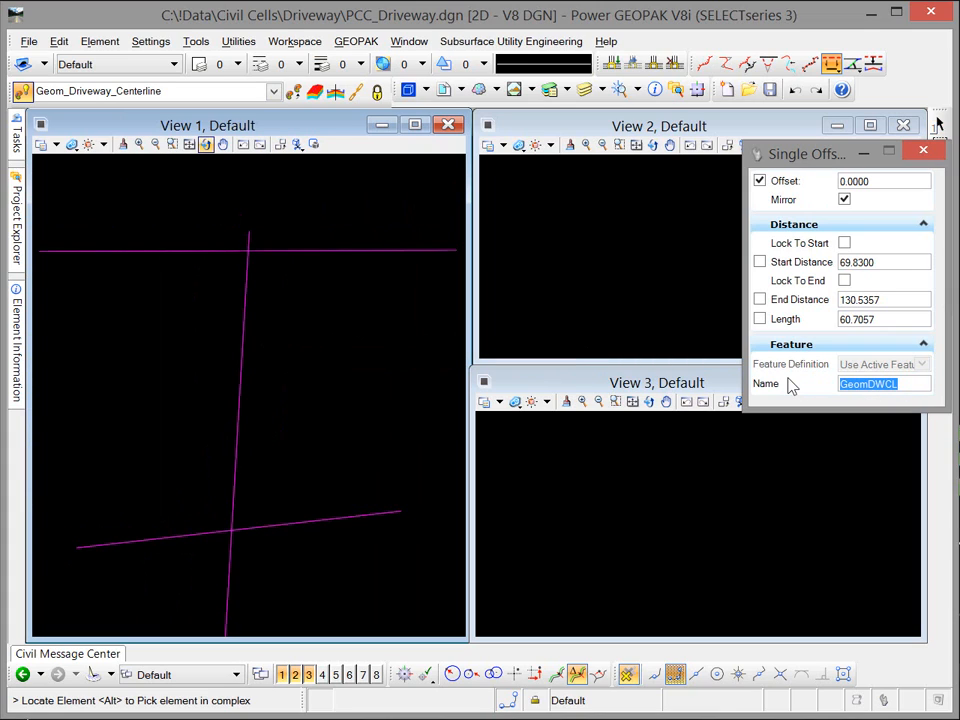
pyautogui.write('DW_CL_Geom')
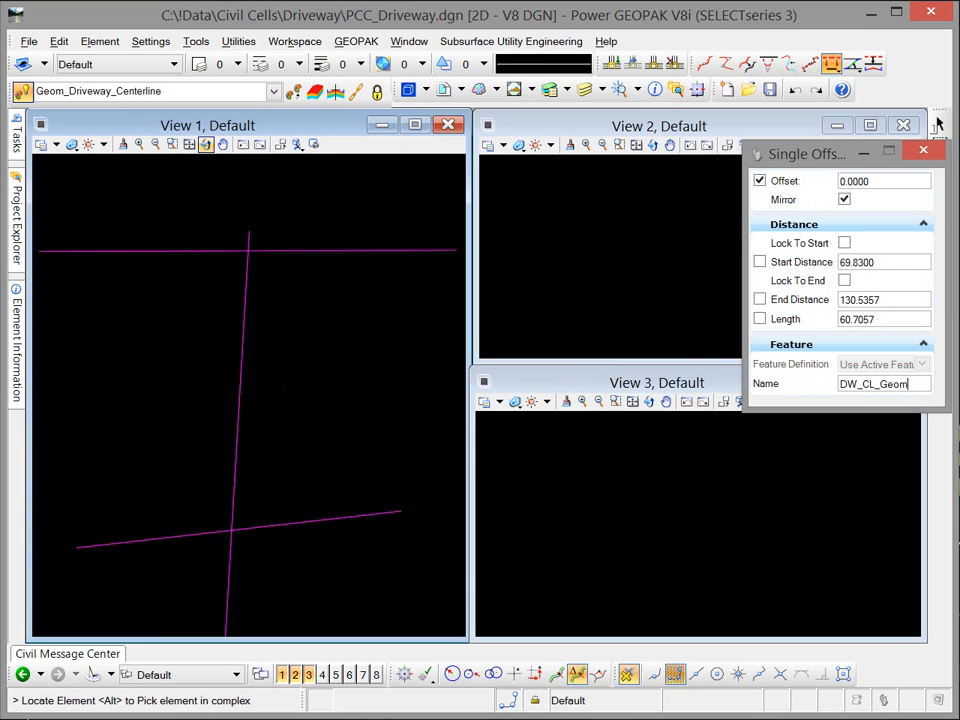
pyautogui.press('Tab')
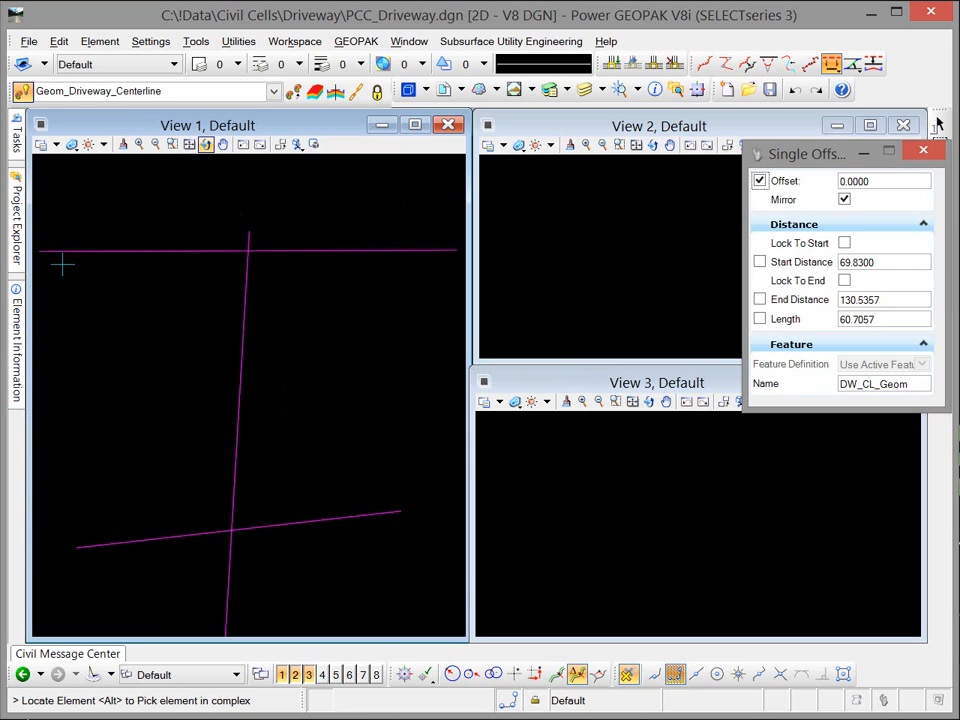
# Step: Use the DW_CL line as the offset reference at offset 0 and start the partial offset at its intersection with the mainline edge
pyautogui.click(245, 347)
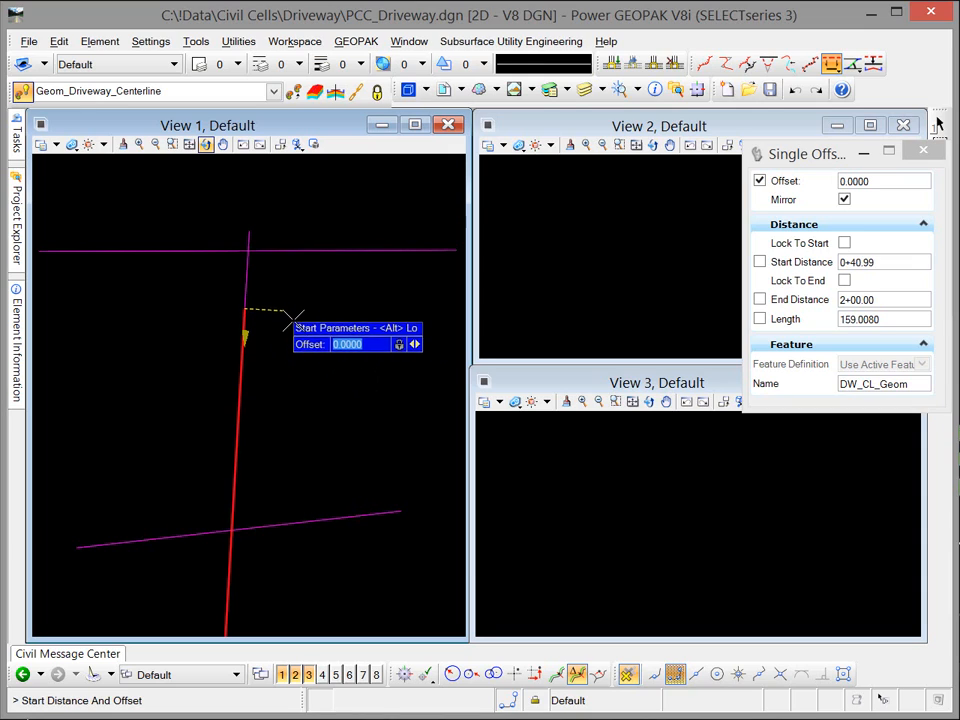
pyautogui.press('Right')
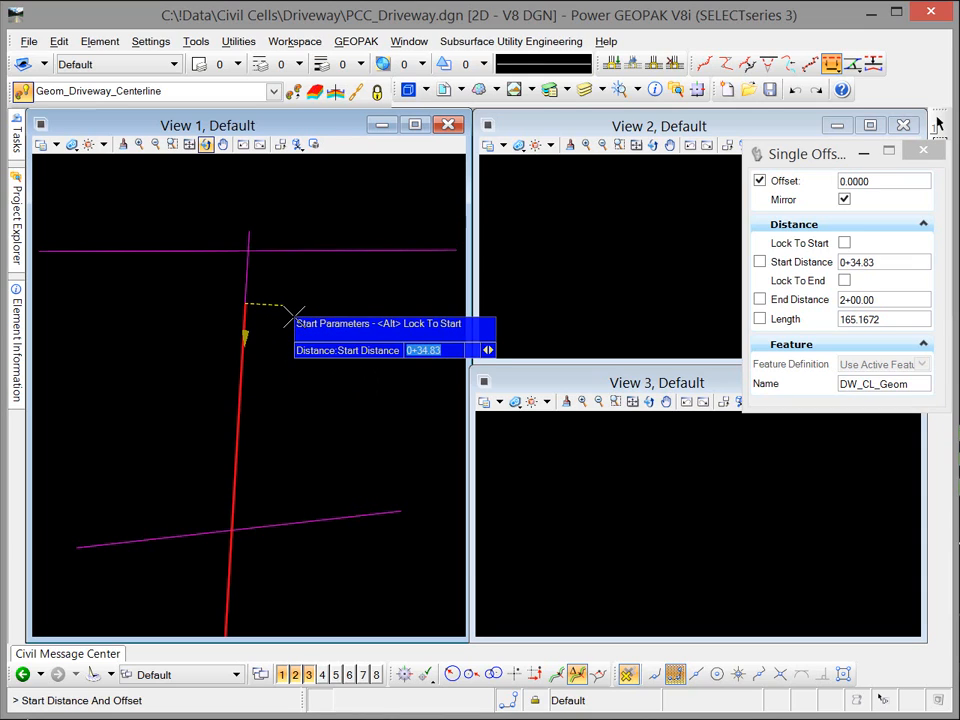
pyautogui.press('Left')
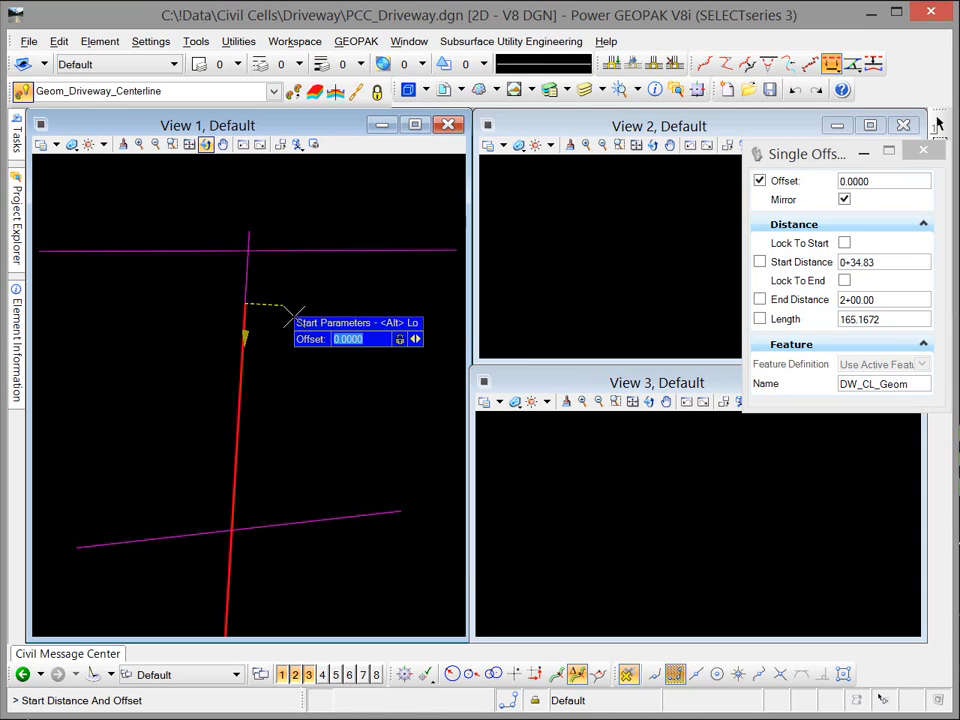
pyautogui.press('Right')
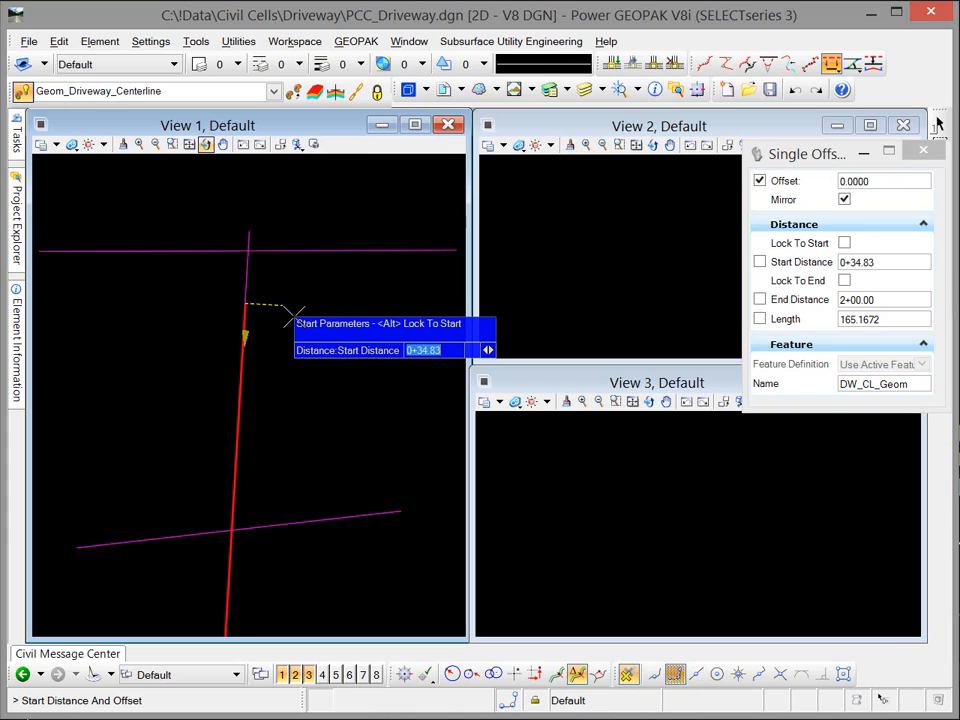
pyautogui.press('Left')
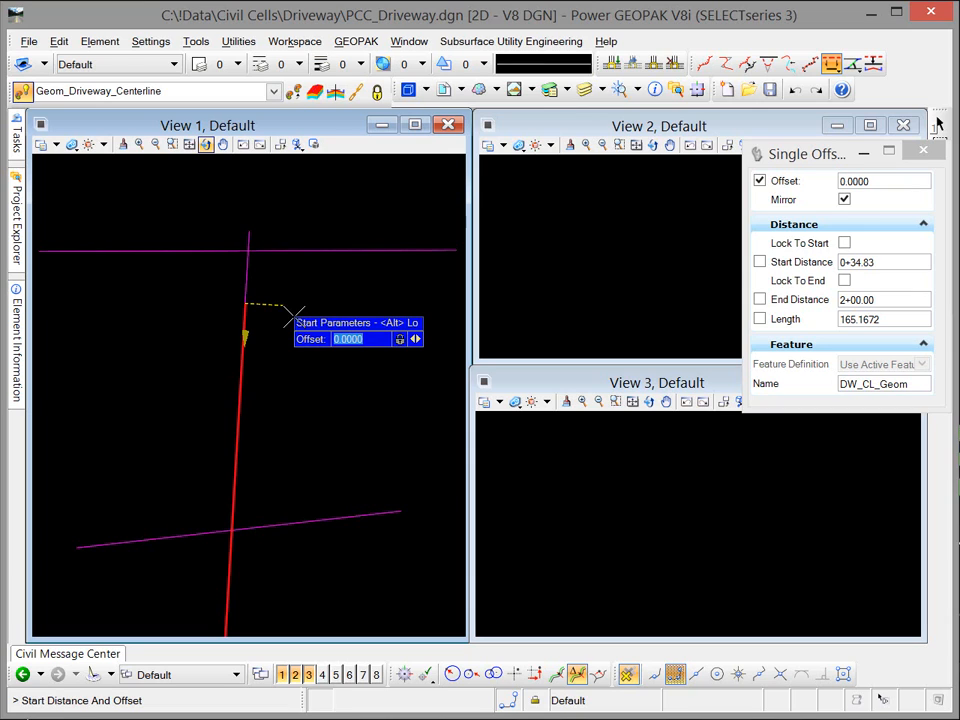
pyautogui.click(780, 677)
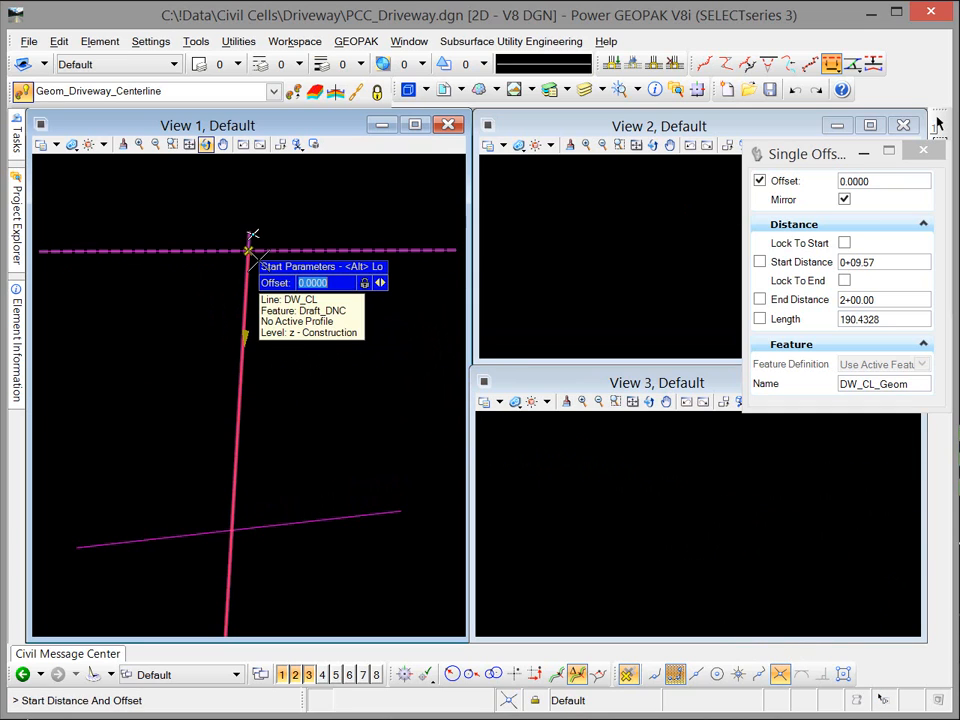
pyautogui.click(250, 247)
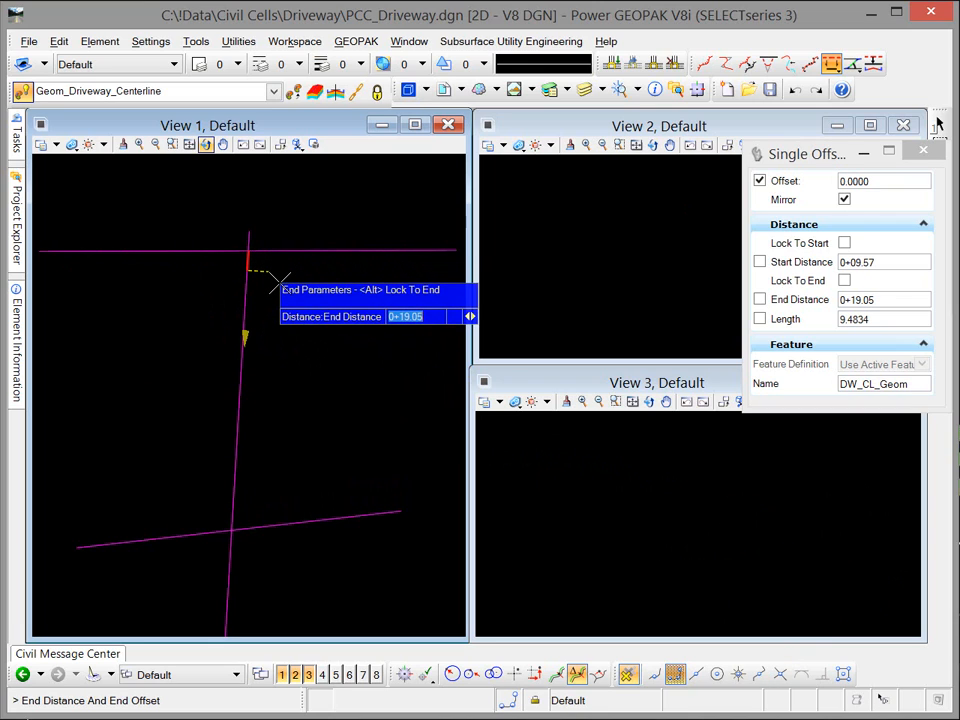
# Step: End the partial offset at the intersection of the DW_CL line with the back edge line
pyautogui.press('Right')
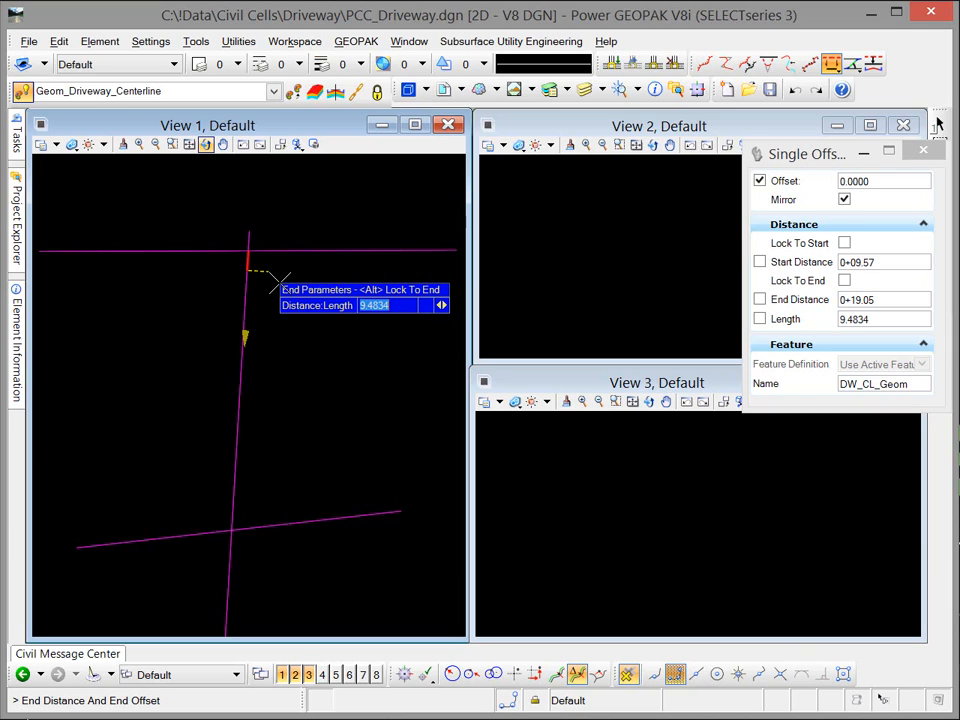
pyautogui.press('Left')
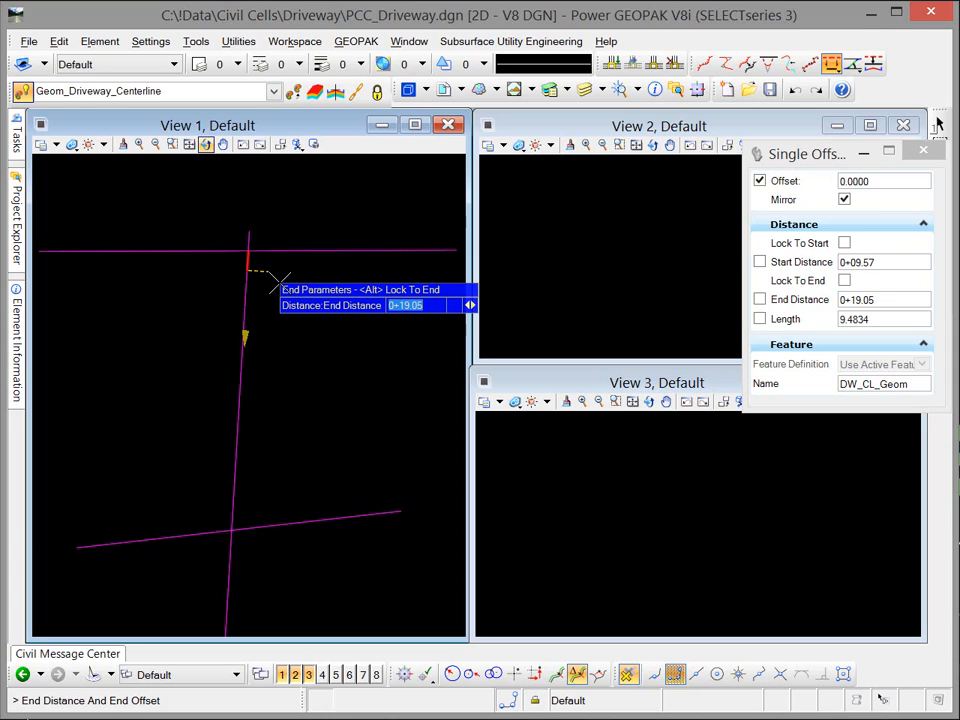
pyautogui.press('Right')
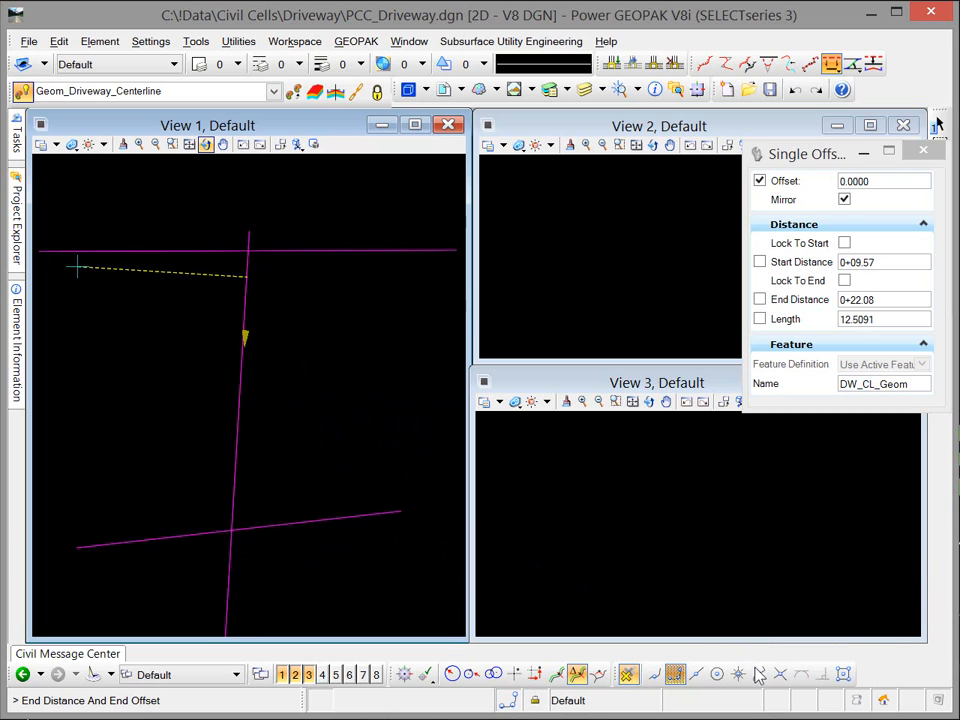
pyautogui.click(780, 674)
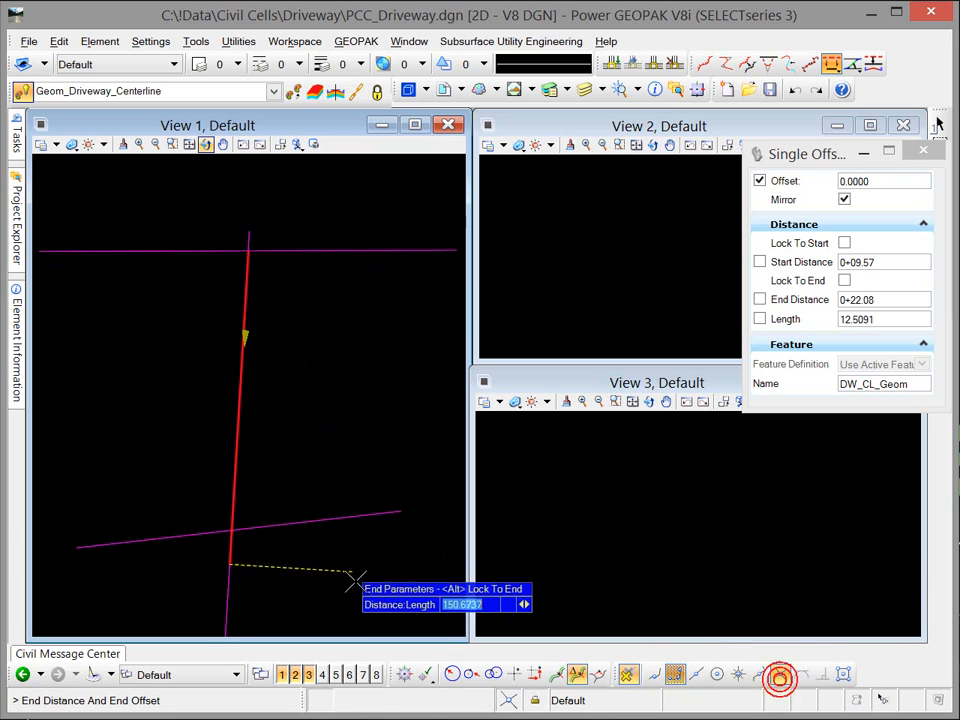
pyautogui.click(231, 529)
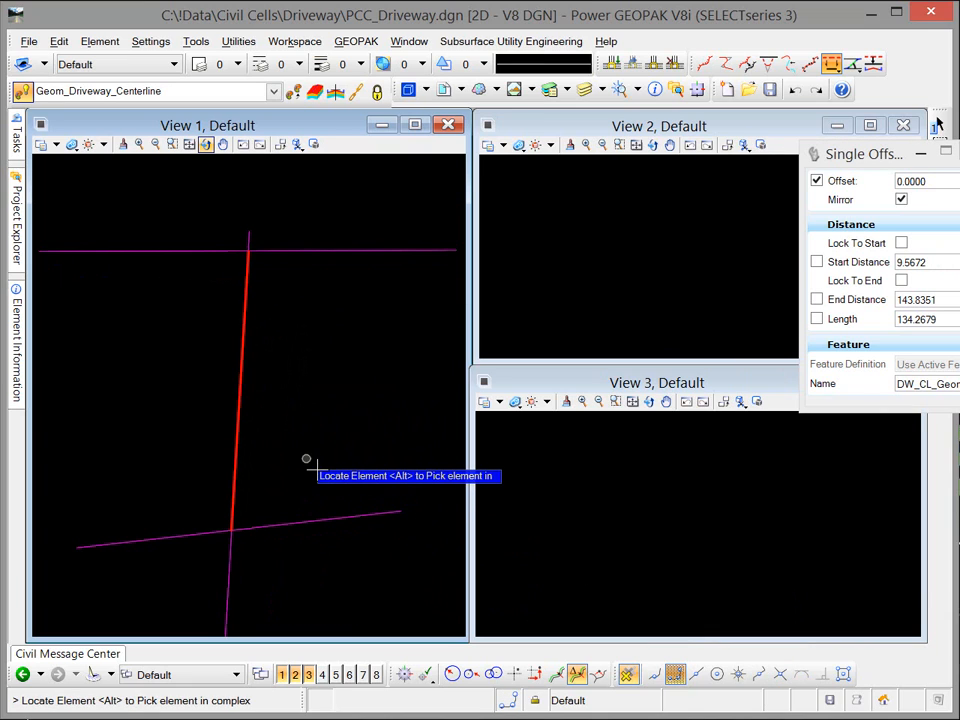
pyautogui.press('Escape')
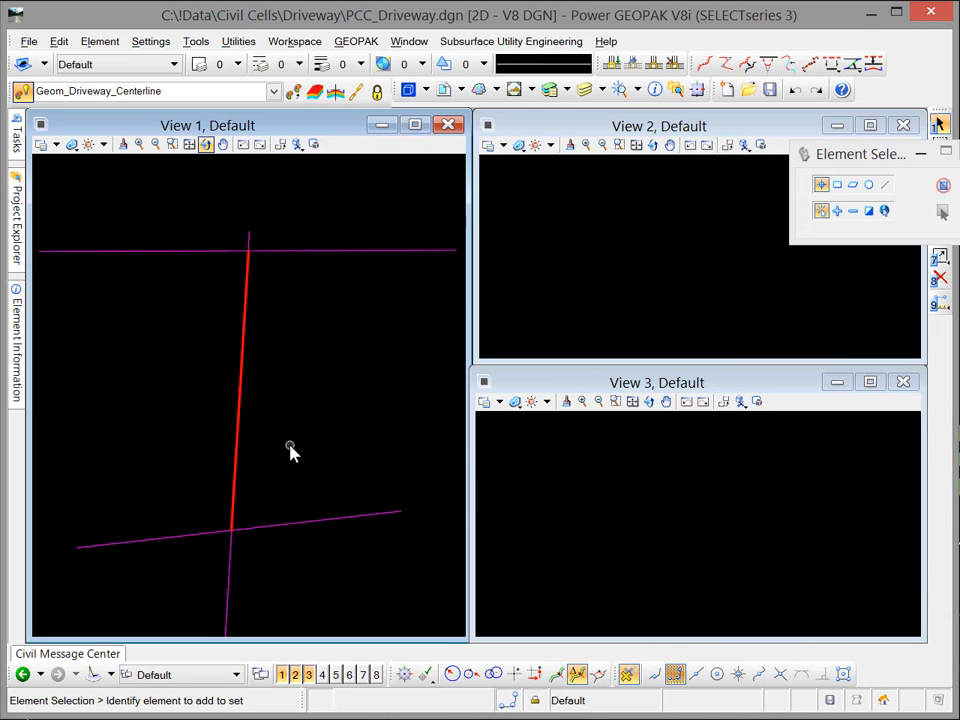
# Step: Set the active feature definition to Road_EdgeOfPavement from the linear Roadway group
pyautogui.moveTo(879, 154); pyautogui.dragTo(611, 180)
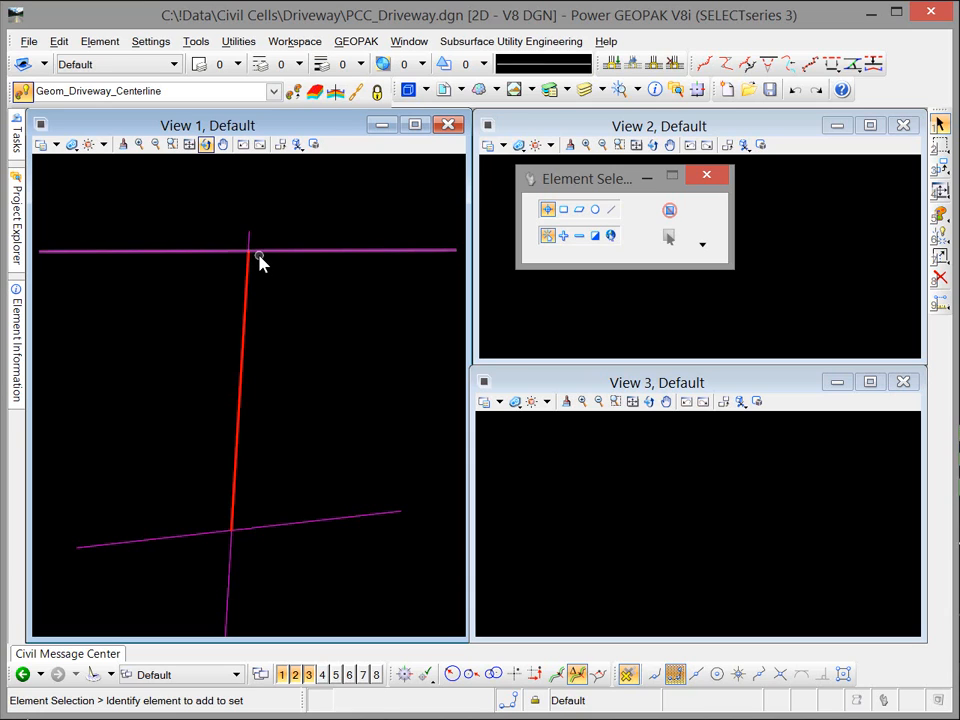
pyautogui.click(273, 91)
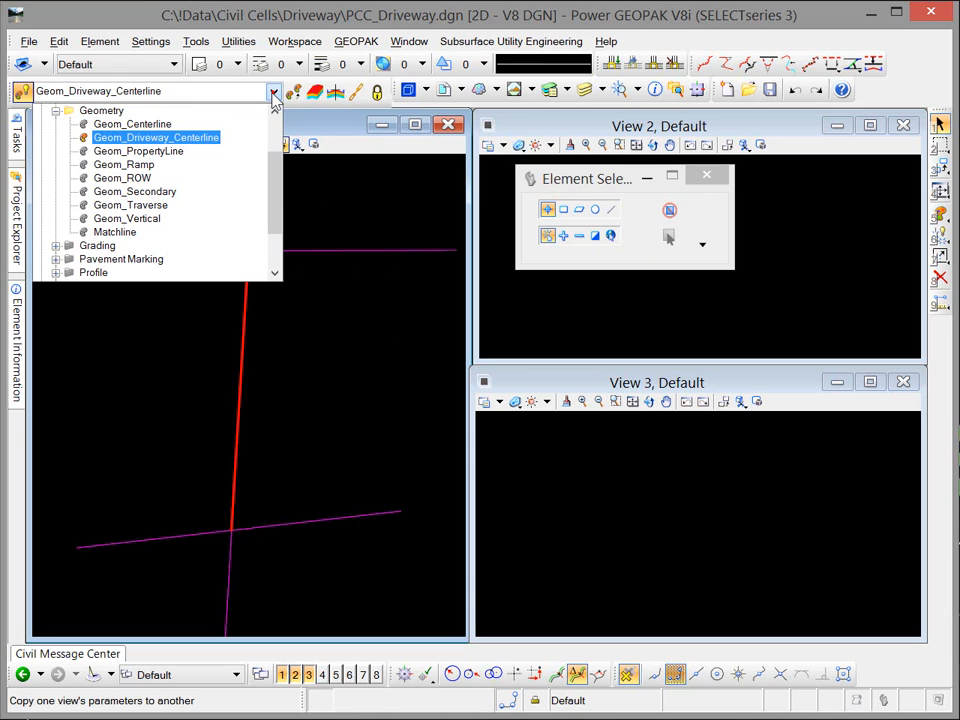
pyautogui.click(56, 110)
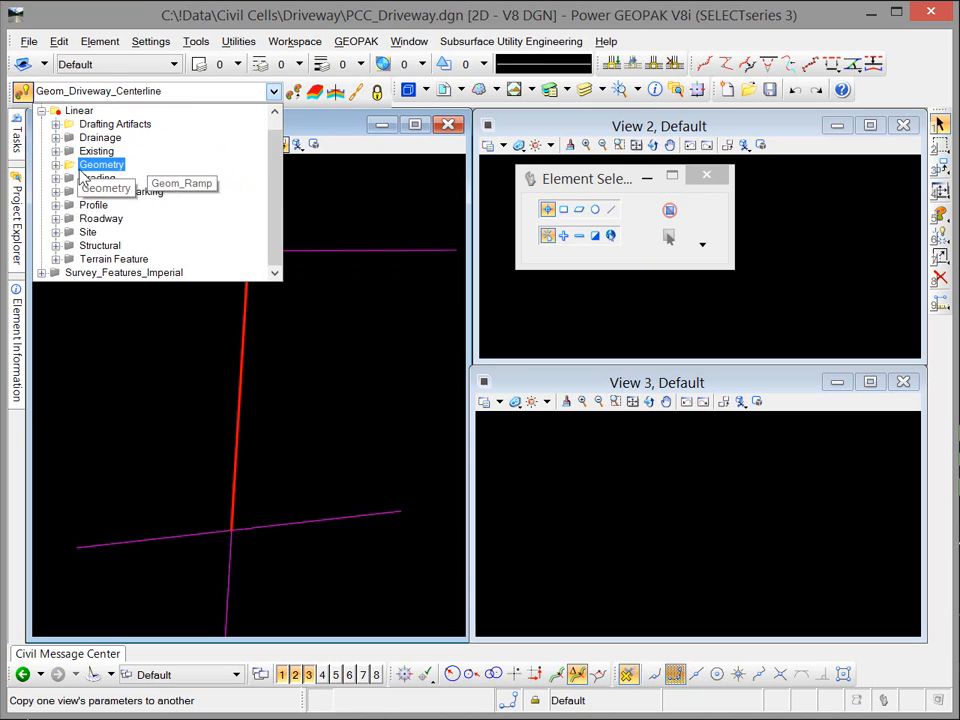
pyautogui.click(56, 219)
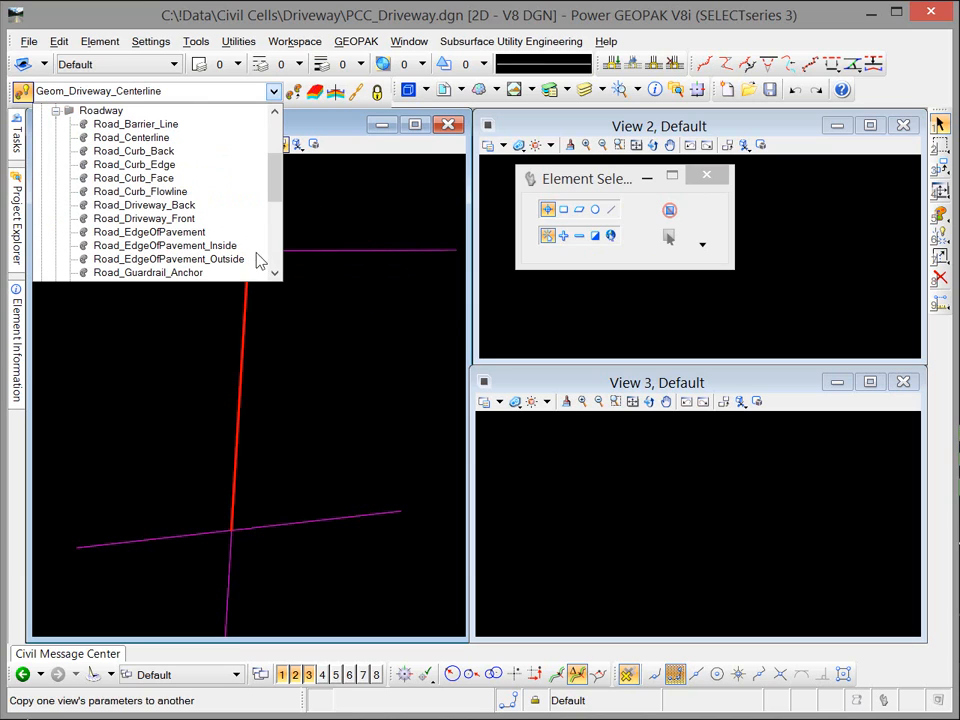
pyautogui.click(150, 232)
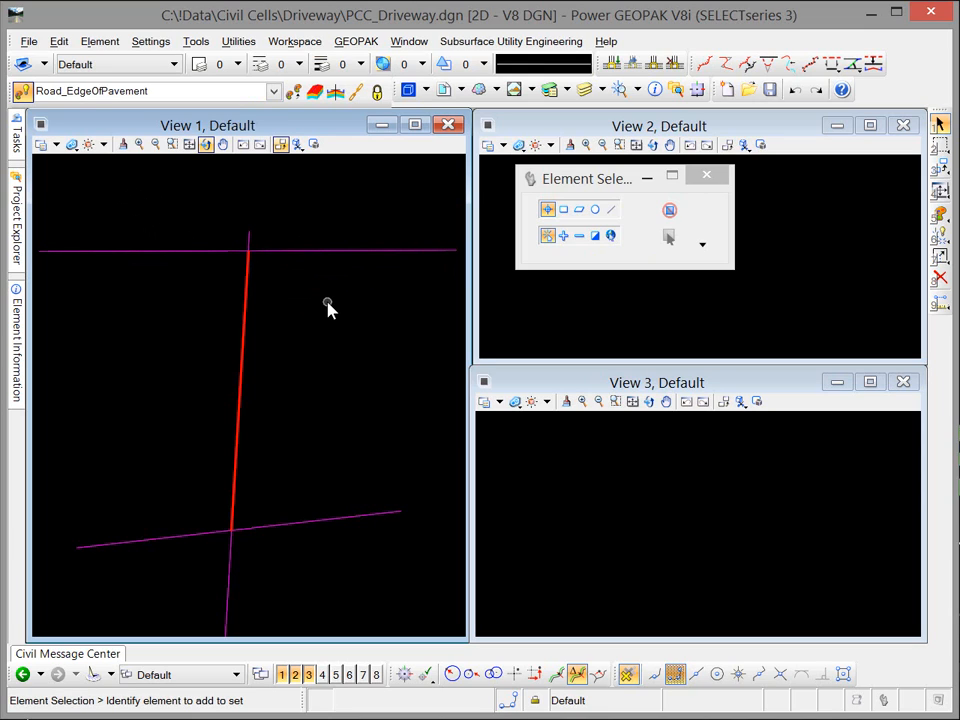
# Step: Offset the entire DW_CL_Geom centerline by -10 with mirroring on, naming the edge of pavement features DW_EOP
pyautogui.click(831, 64)
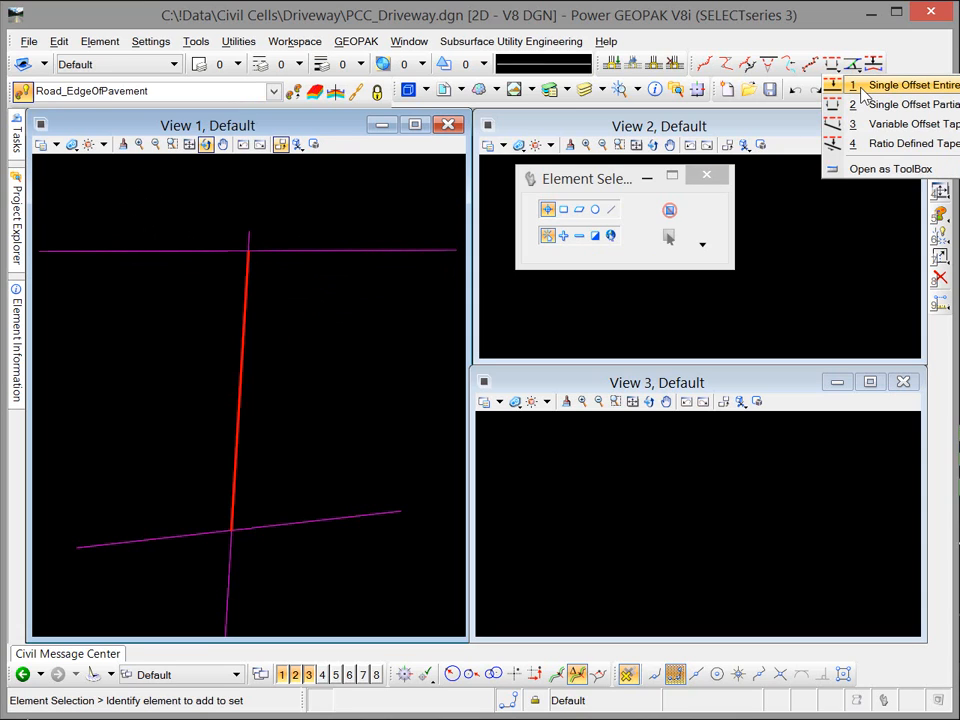
pyautogui.click(861, 86)
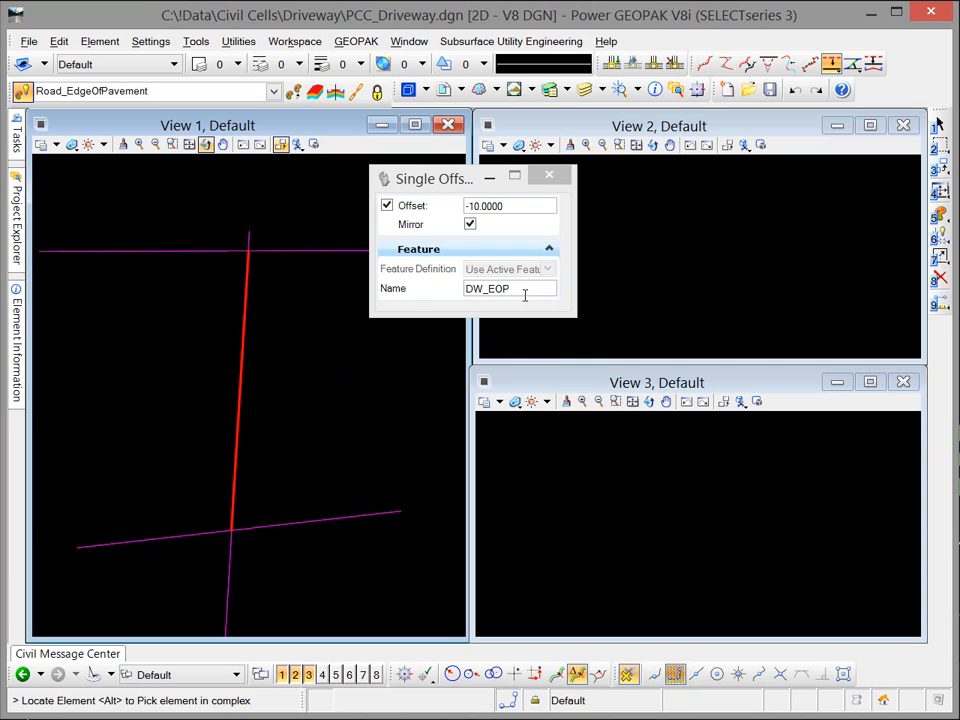
pyautogui.click(241, 381)
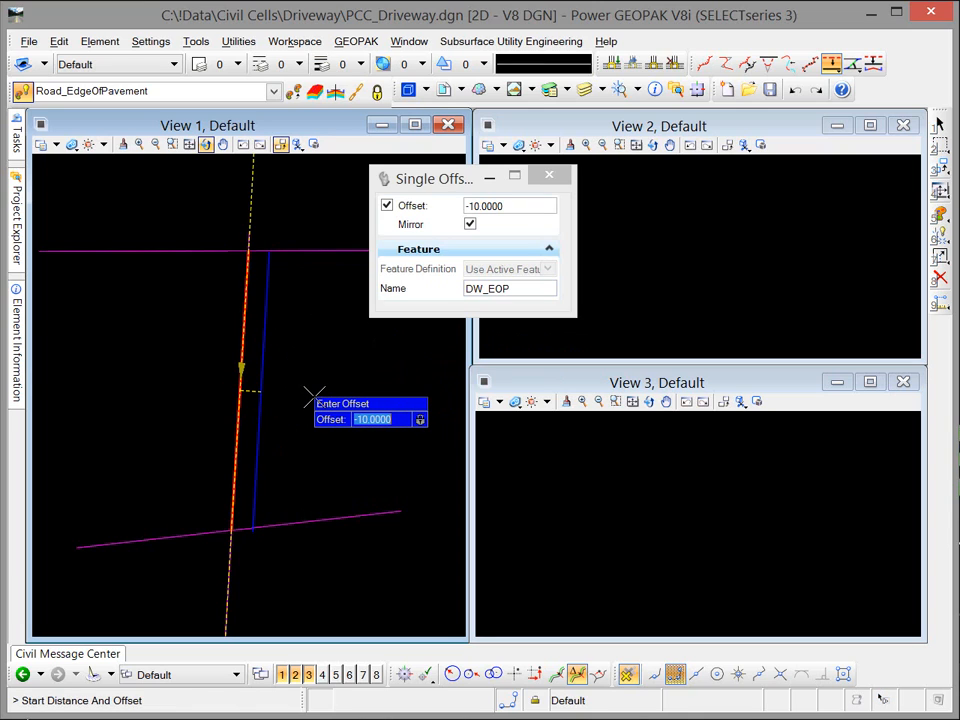
pyautogui.click(306, 390)
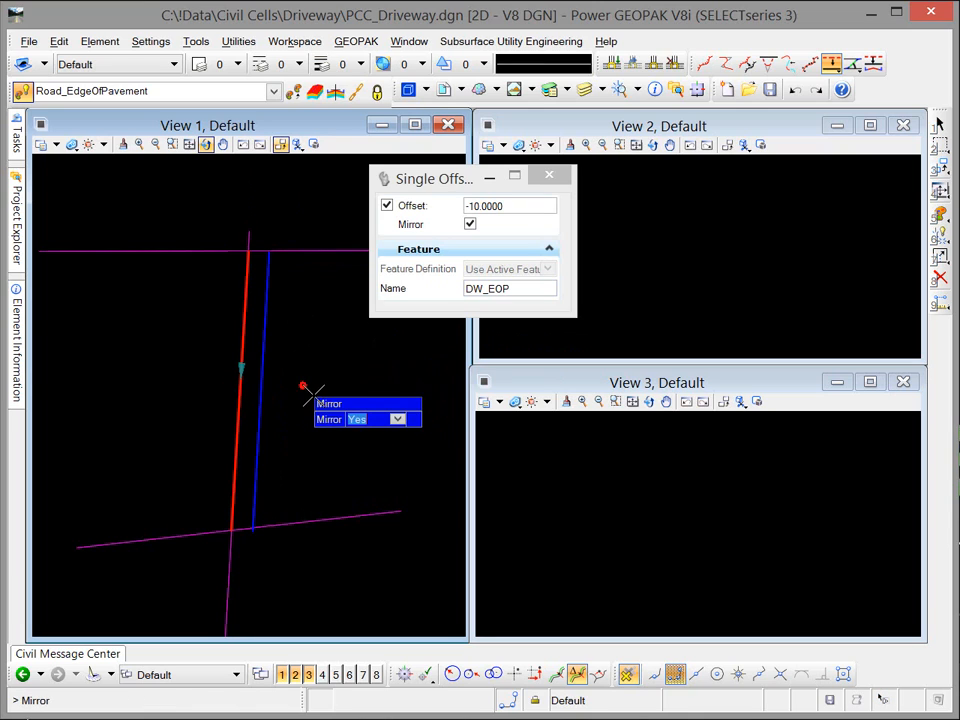
pyautogui.click(313, 384)
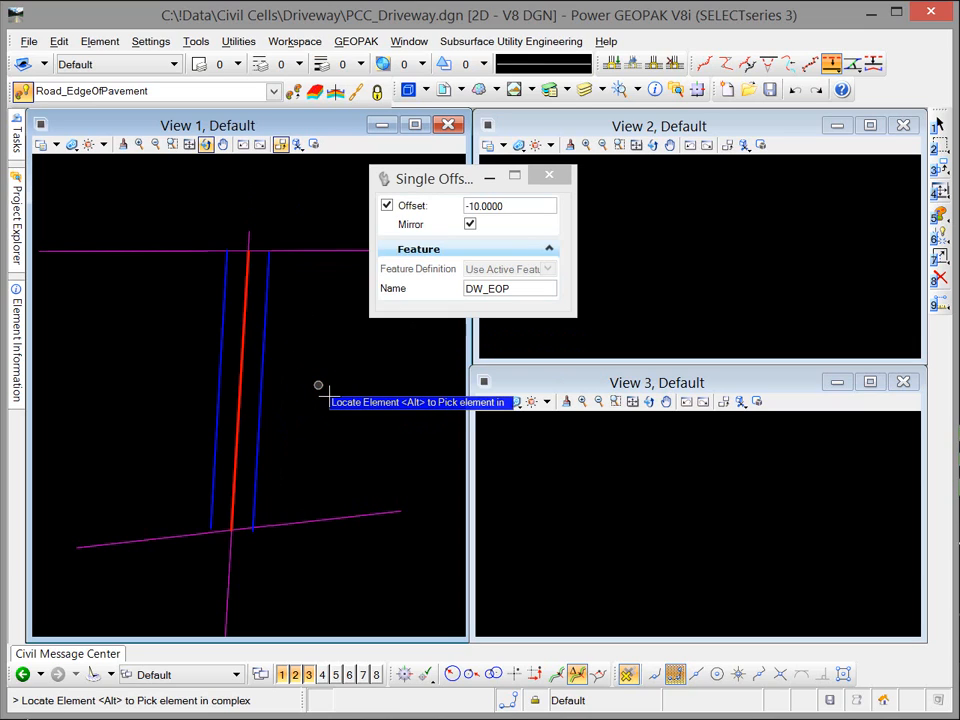
pyautogui.press('Escape')
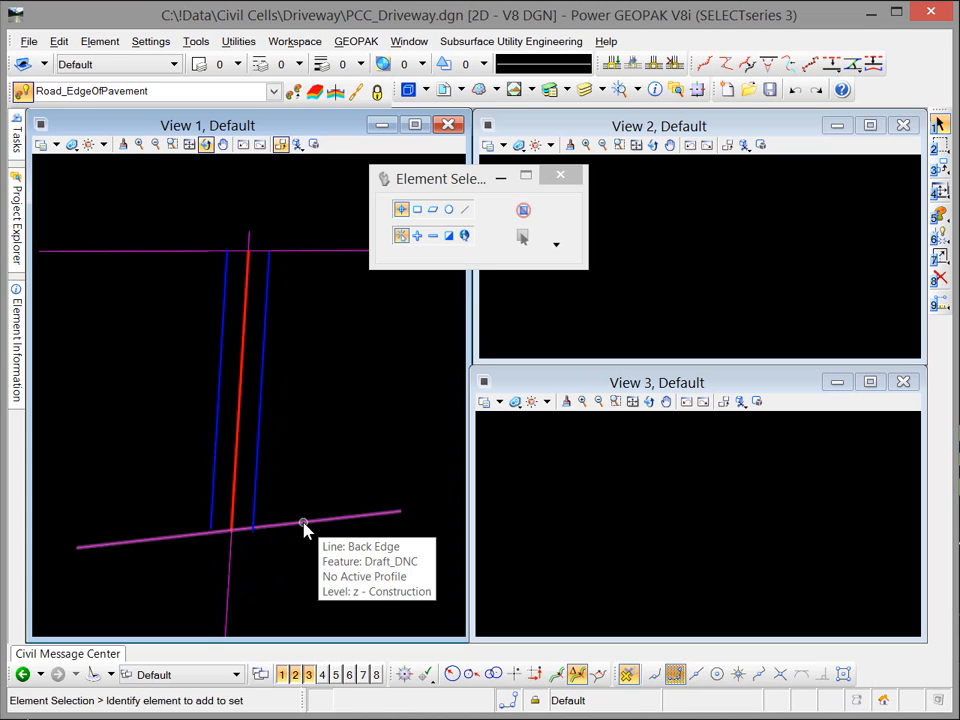
# Step: Trim both driveway edge of pavement lines to the Back Edge line with Trim To Element
pyautogui.moveTo(17, 140)
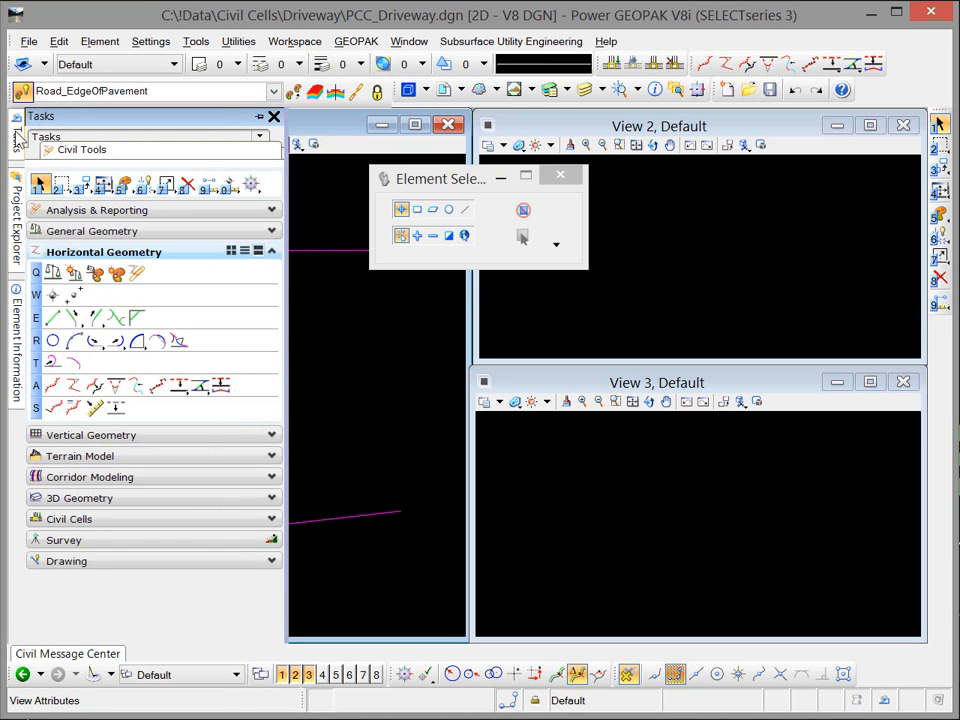
pyautogui.click(168, 186)
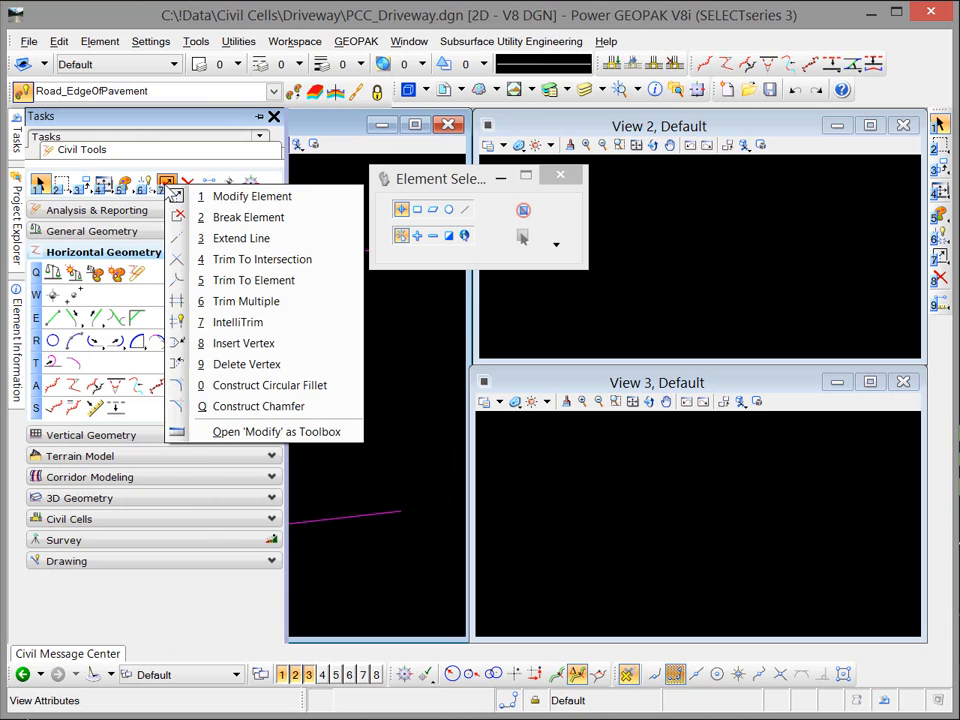
pyautogui.click(230, 283)
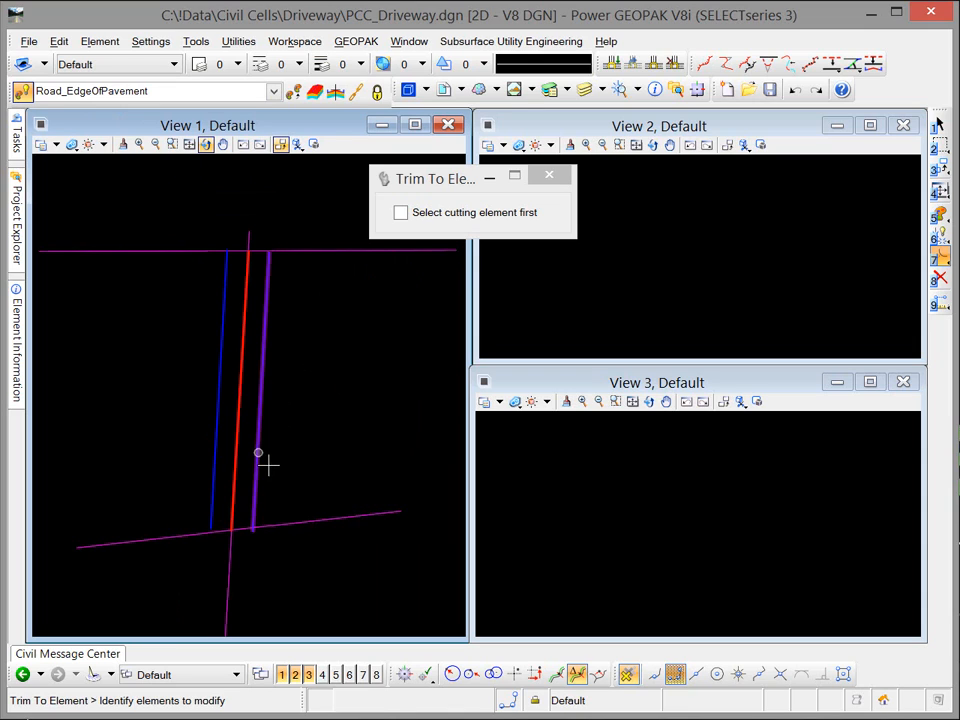
pyautogui.click(257, 455)
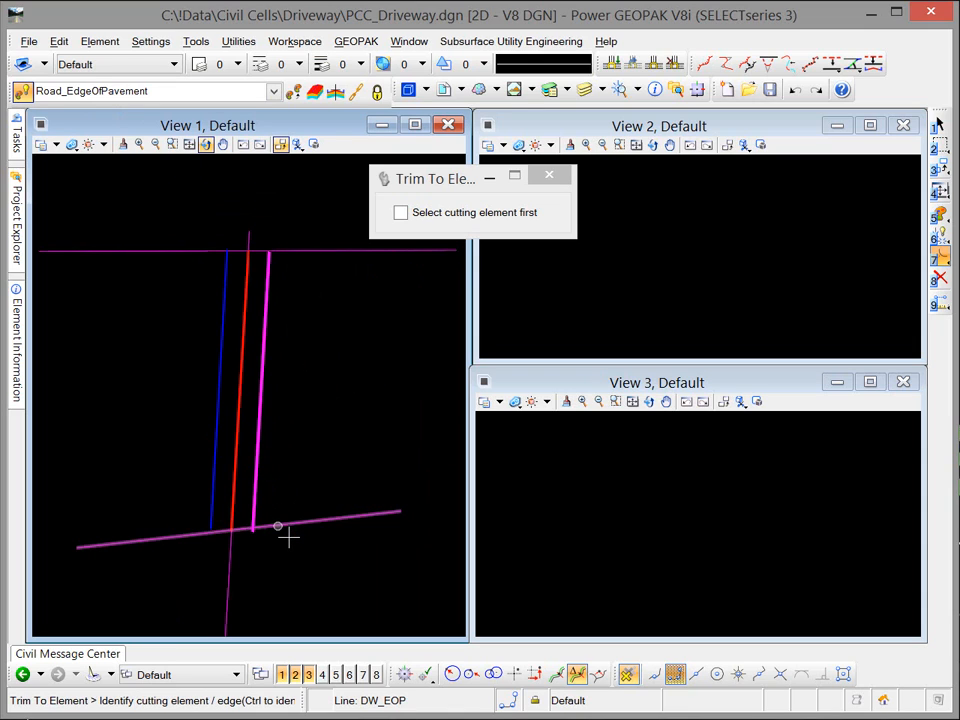
pyautogui.click(288, 536)
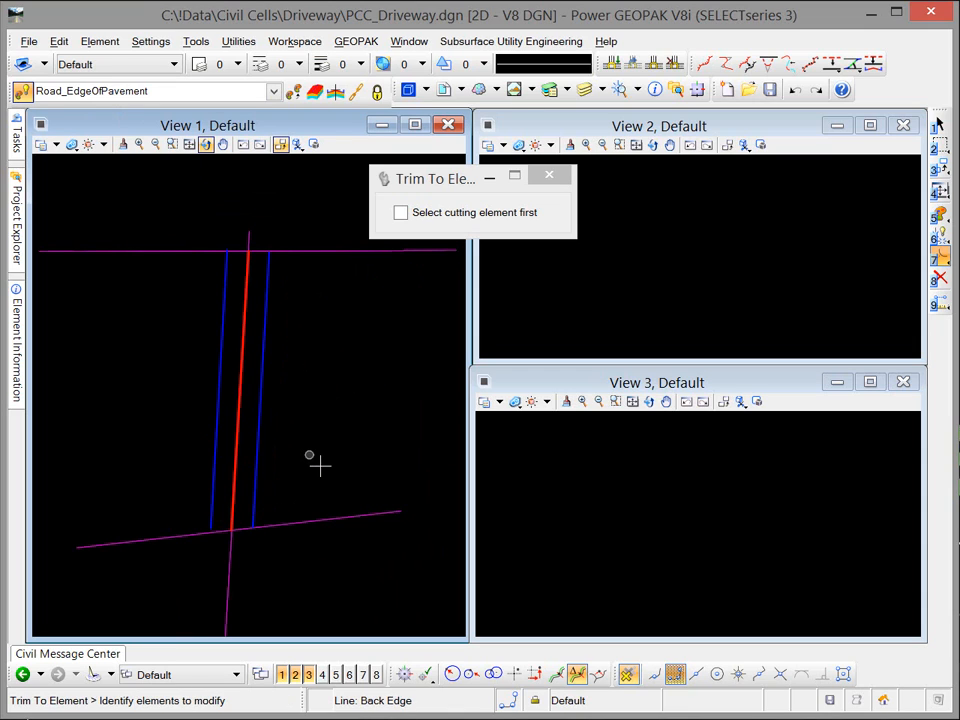
pyautogui.click(213, 502)
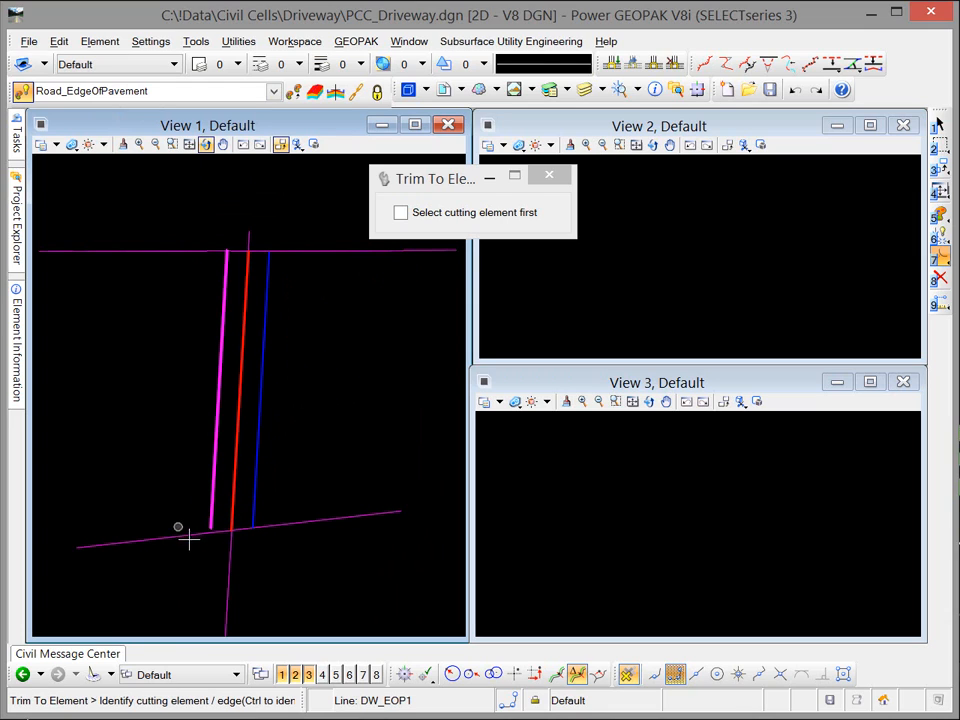
pyautogui.click(188, 545)
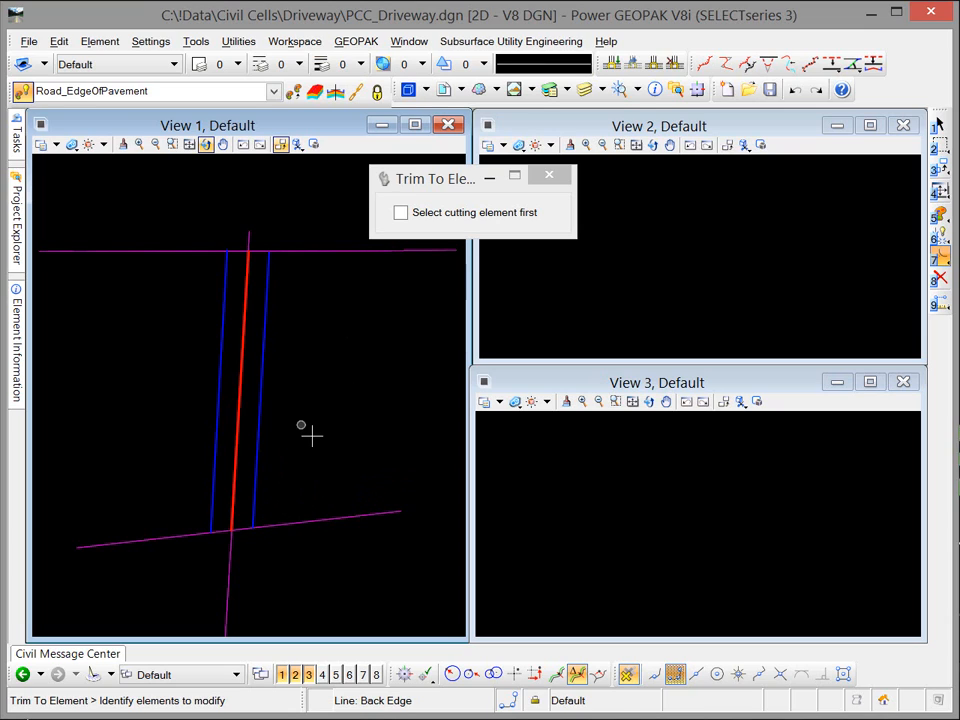
pyautogui.moveTo(456, 182); pyautogui.dragTo(576, 176)
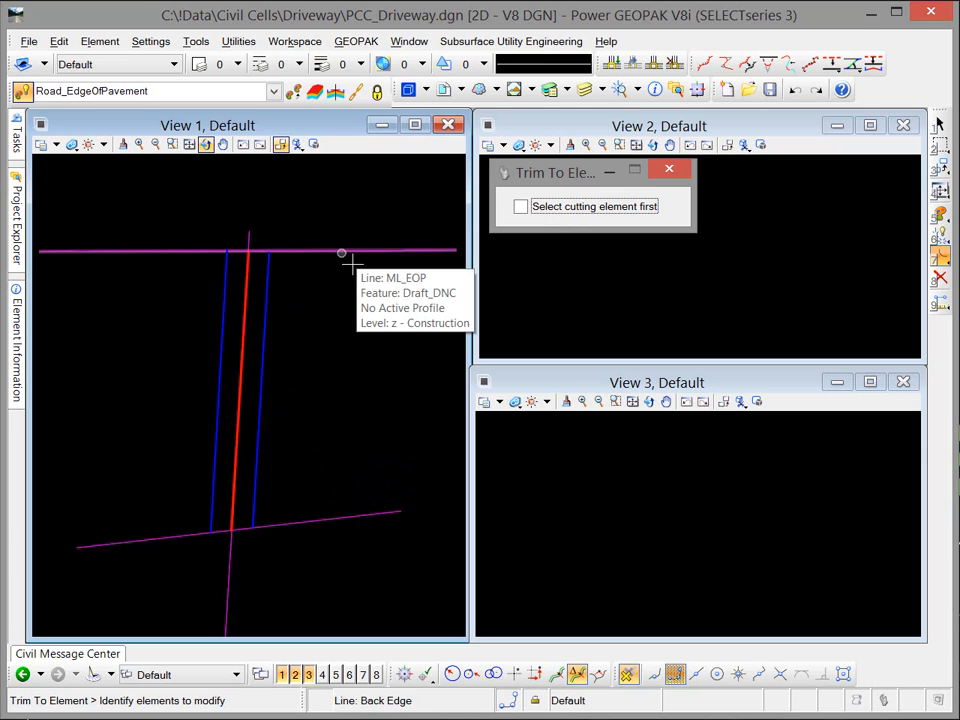
# Step: Create a simple arc of radius 10 named DW_EP between the east driveway edge and ML_EOP, with Trim/Extend set to Back
pyautogui.moveTo(16, 135)
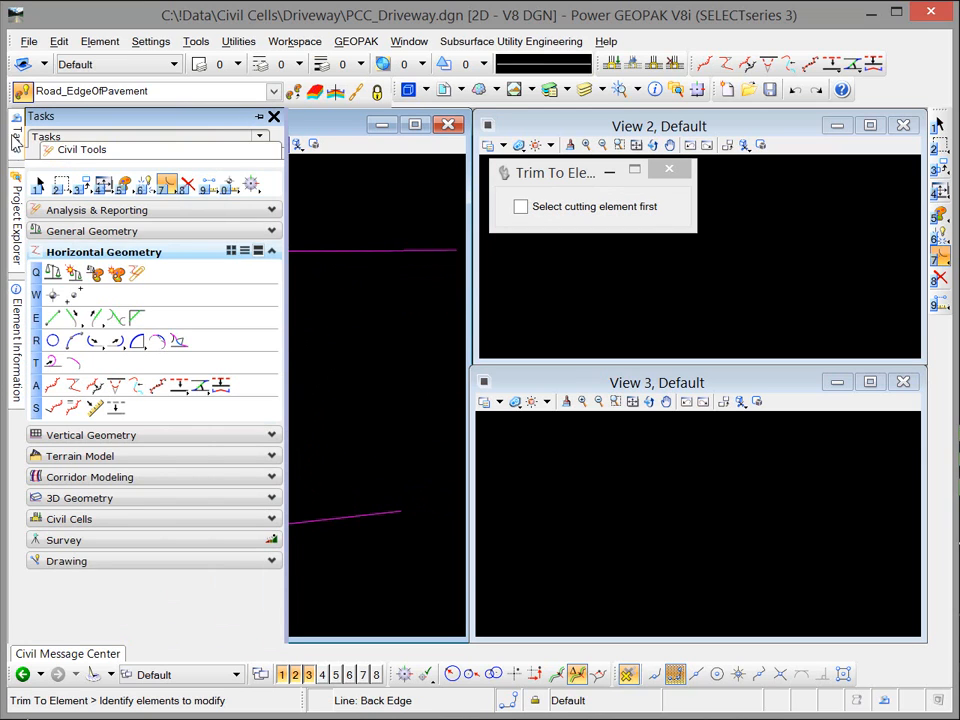
pyautogui.click(137, 340)
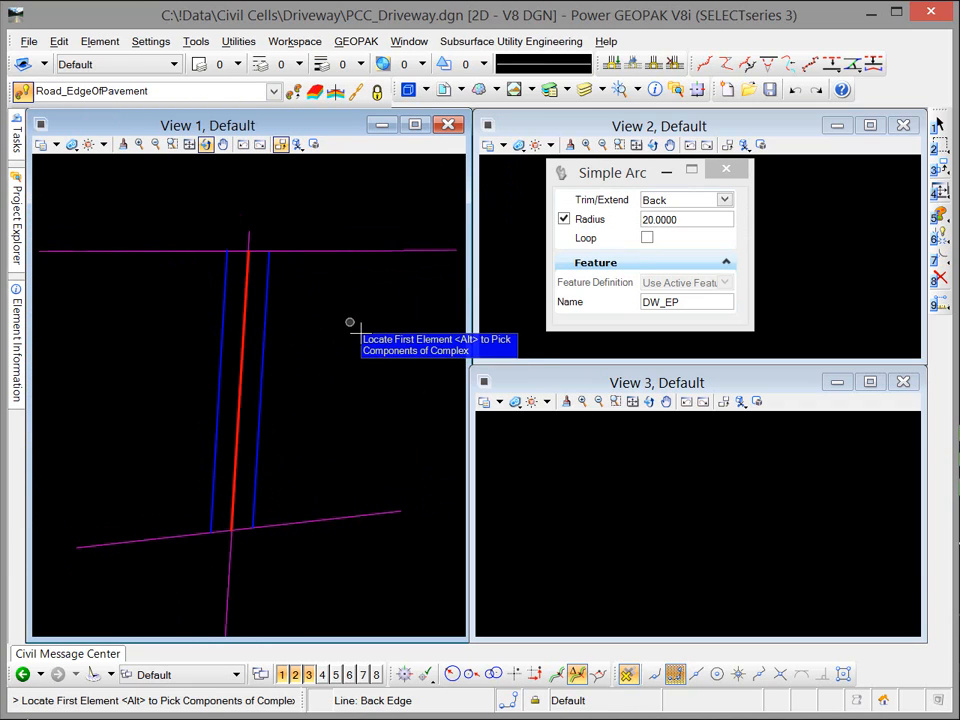
pyautogui.doubleClick(694, 221)
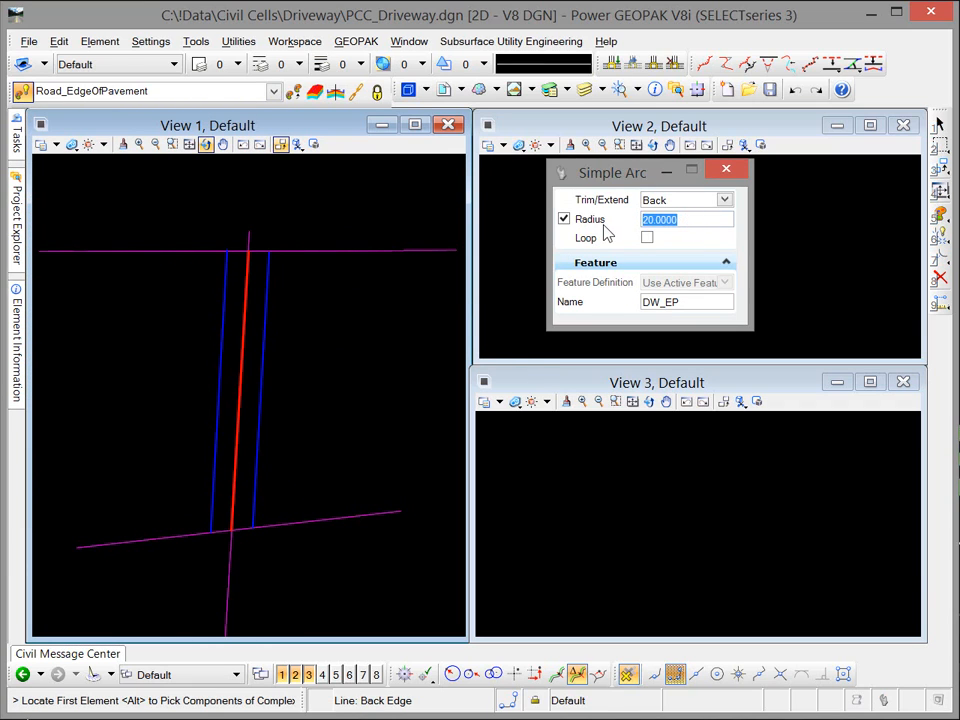
pyautogui.write('10')
pyautogui.press('Tab')
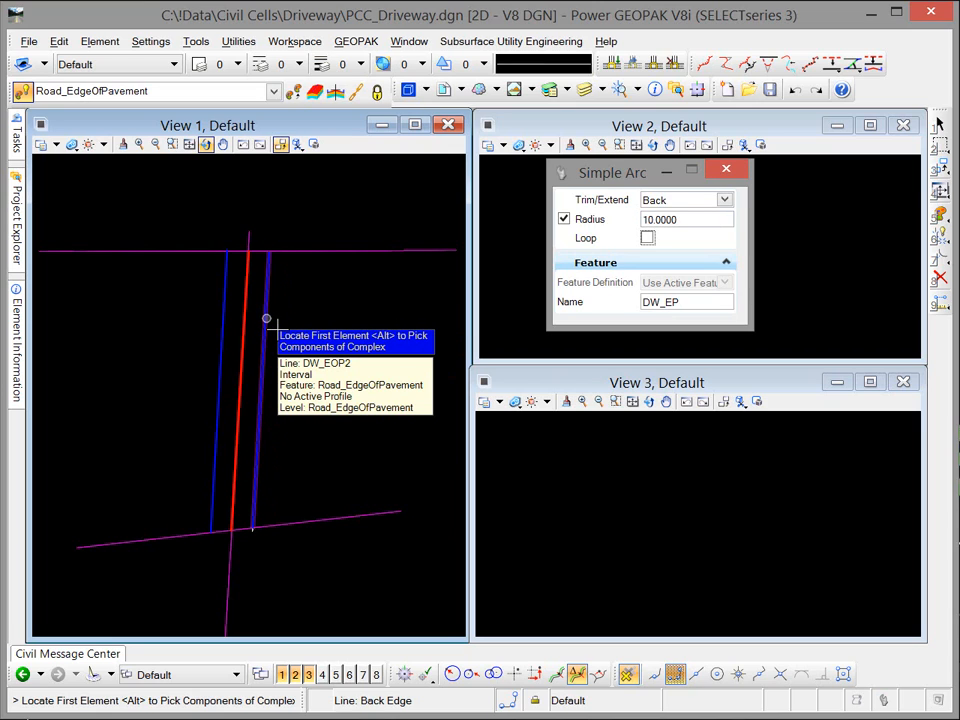
pyautogui.click(266, 318)
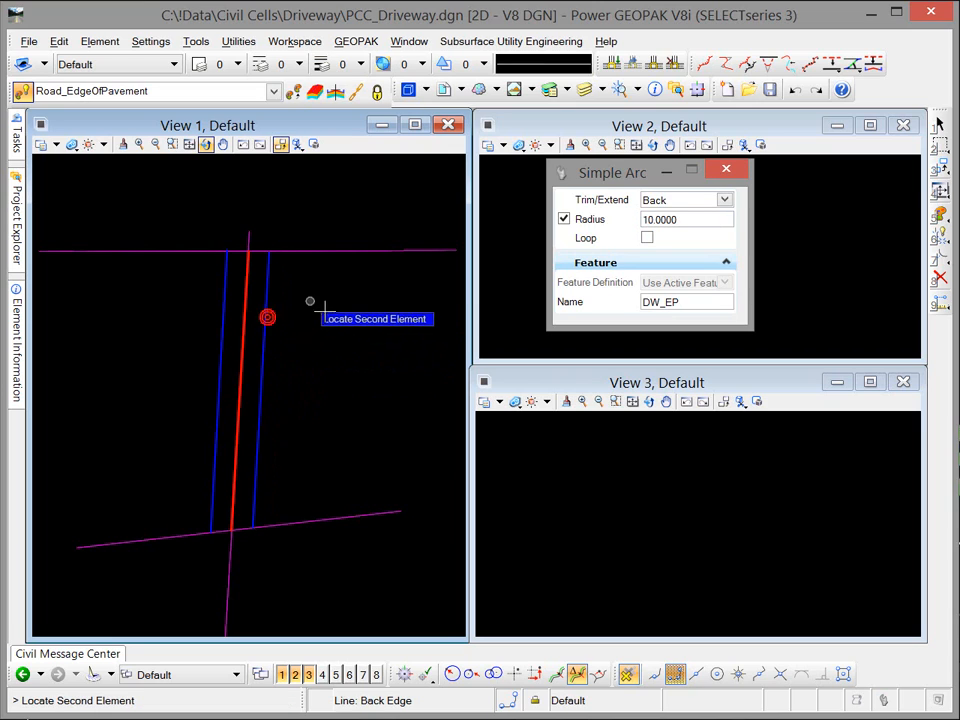
pyautogui.click(357, 250)
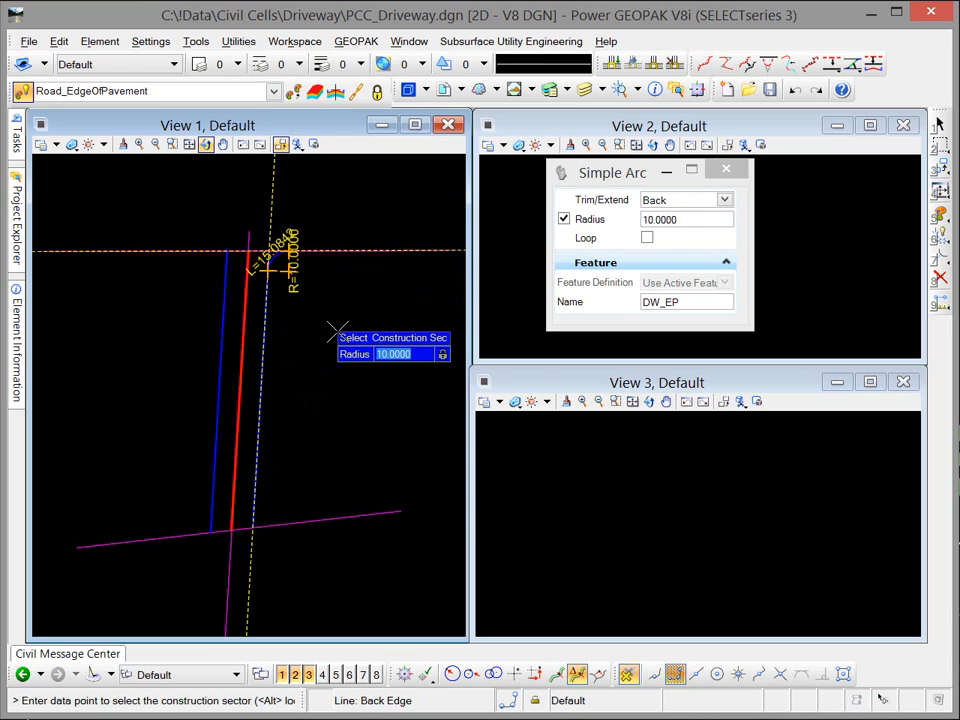
pyautogui.click(336, 330)
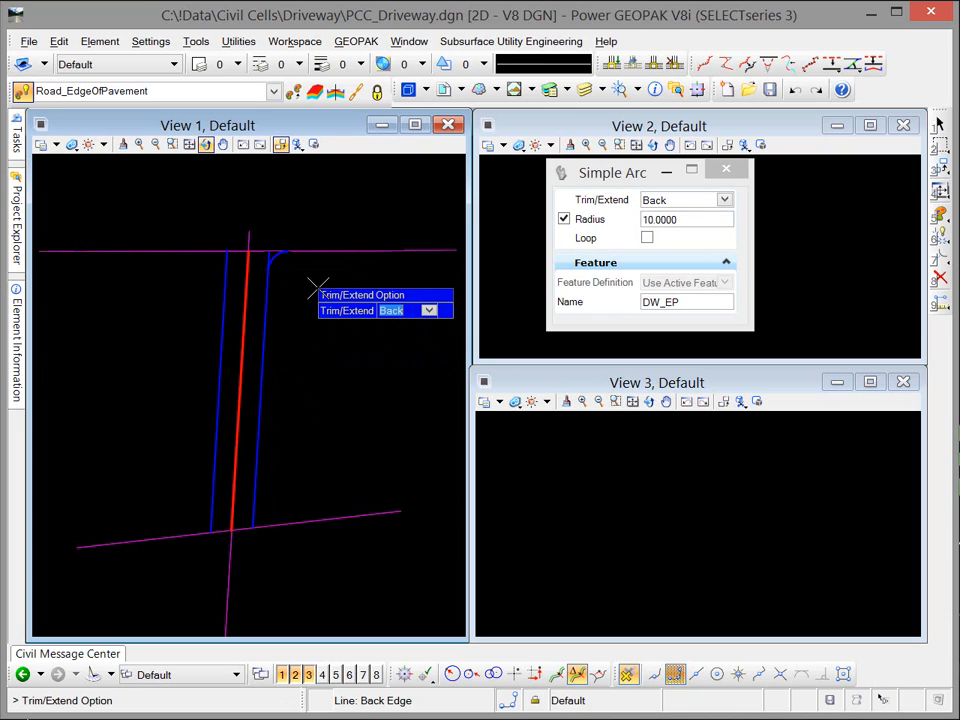
pyautogui.click(314, 286)
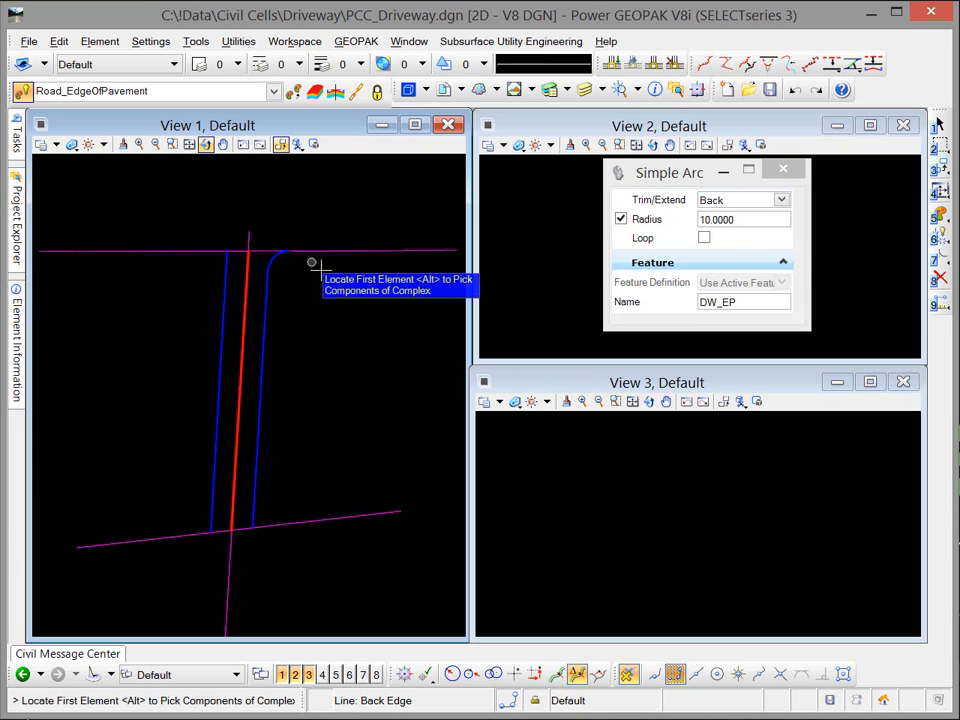
# Step: Add a matching radius 10 arc between the west driveway edge and the ML_EOP line, trimming back
pyautogui.click(215, 305)
pyautogui.click(182, 251)
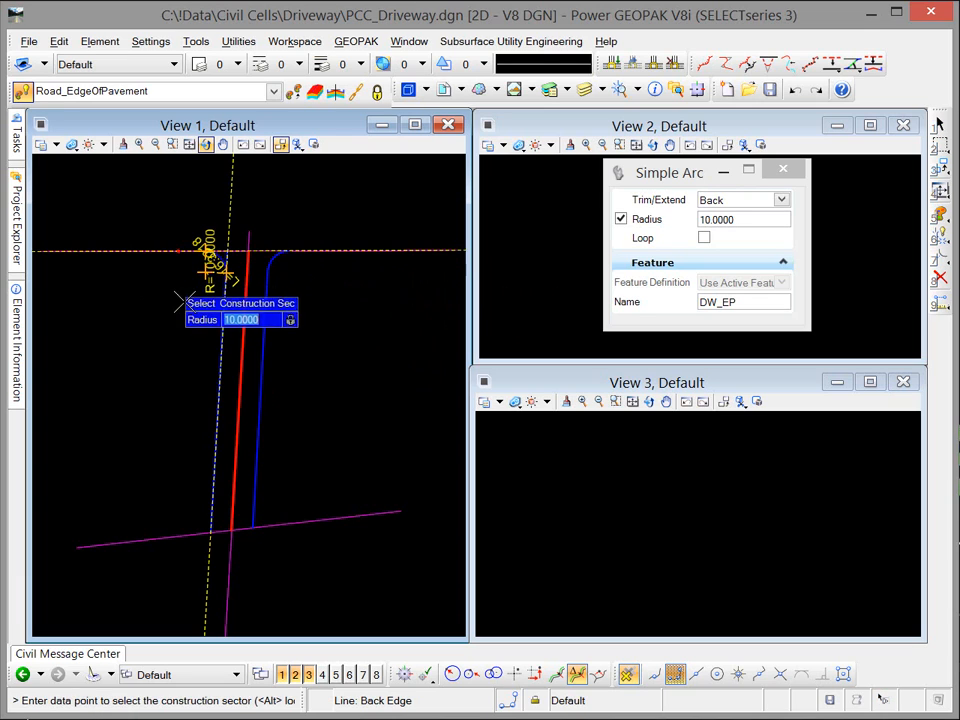
pyautogui.click(175, 303)
pyautogui.click(176, 302)
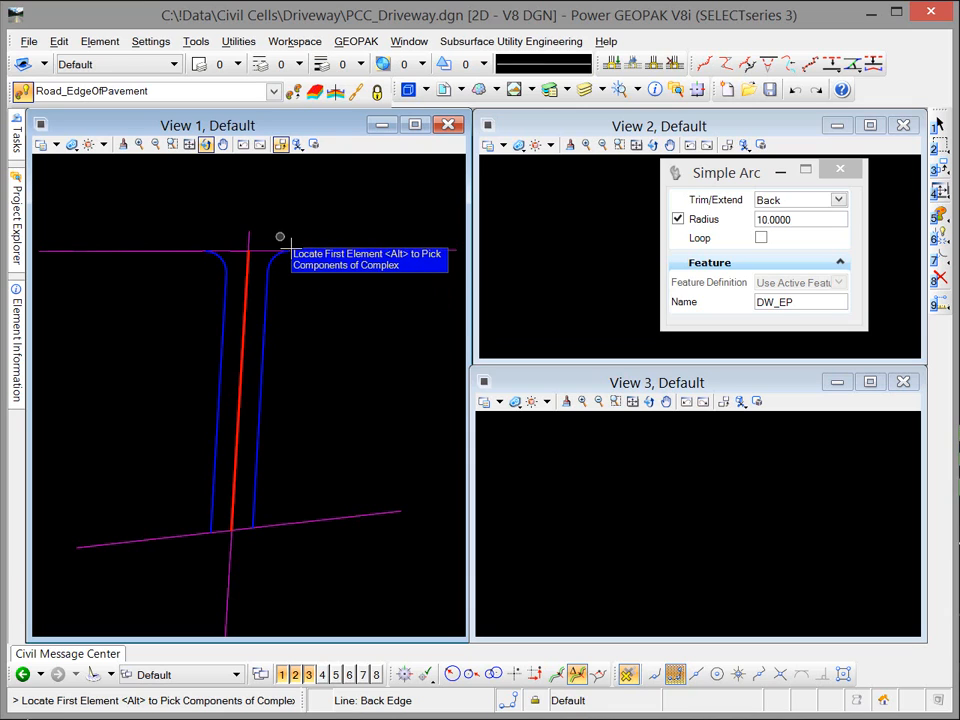
pyautogui.scroll(1, 298, 240)
pyautogui.scroll(1, 298, 240)
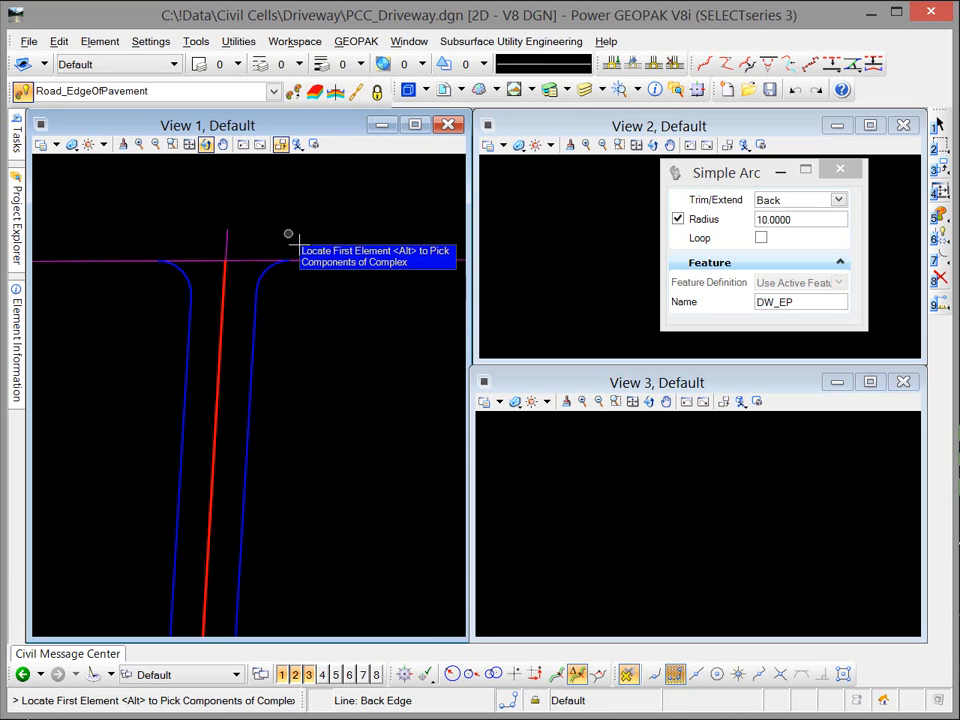
pyautogui.scroll(1, 290, 240)
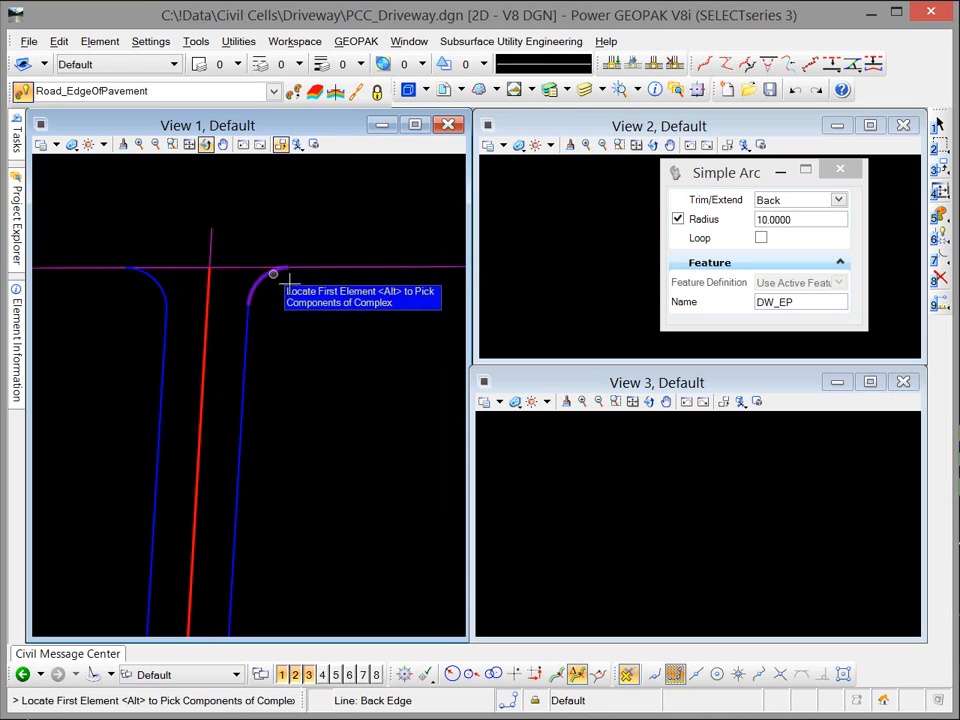
pyautogui.click(143, 266)
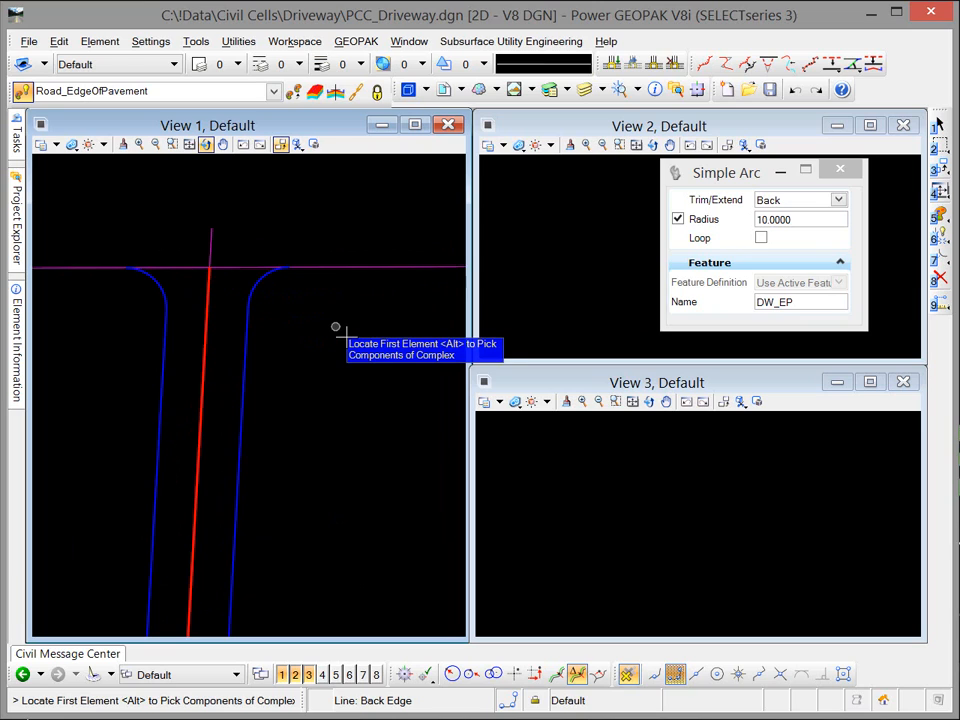
pyautogui.scroll(-2, 336, 327)
pyautogui.moveTo(356, 358); pyautogui.dragTo(321, 343, button='middle')
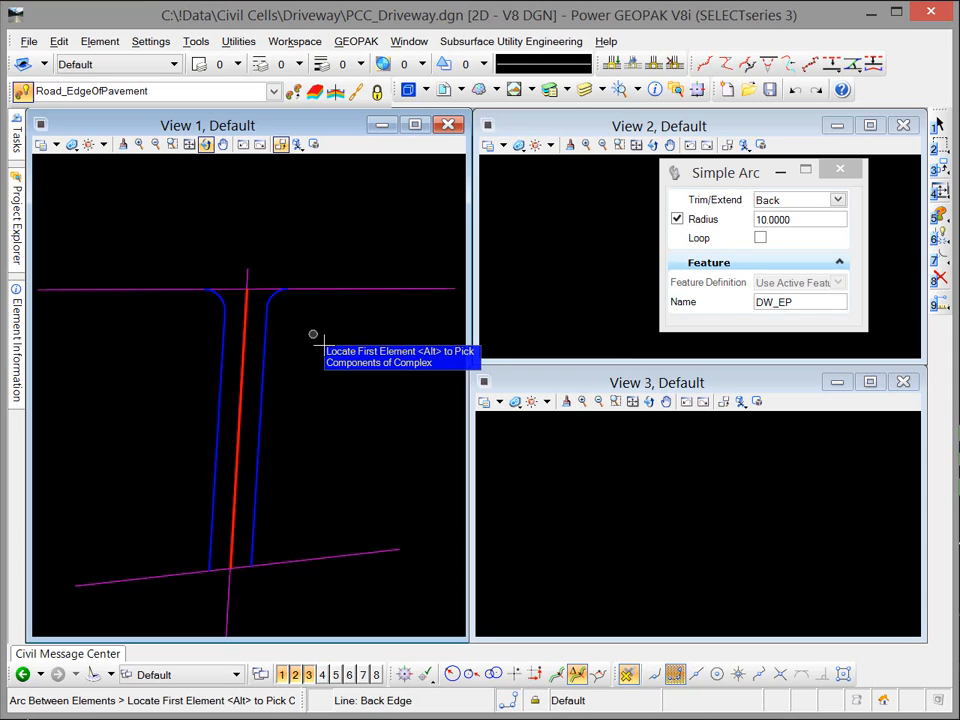
# Step: Assign the ML_EOP line a profile by constant elevation of 5
pyautogui.press('space')
pyautogui.press('1')
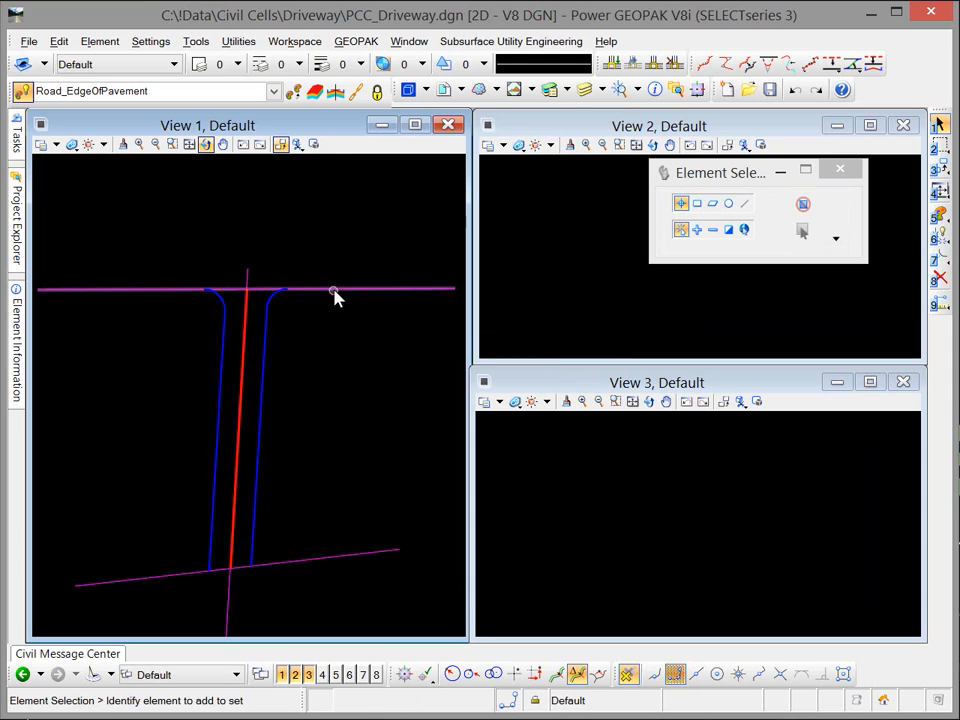
pyautogui.click(337, 290)
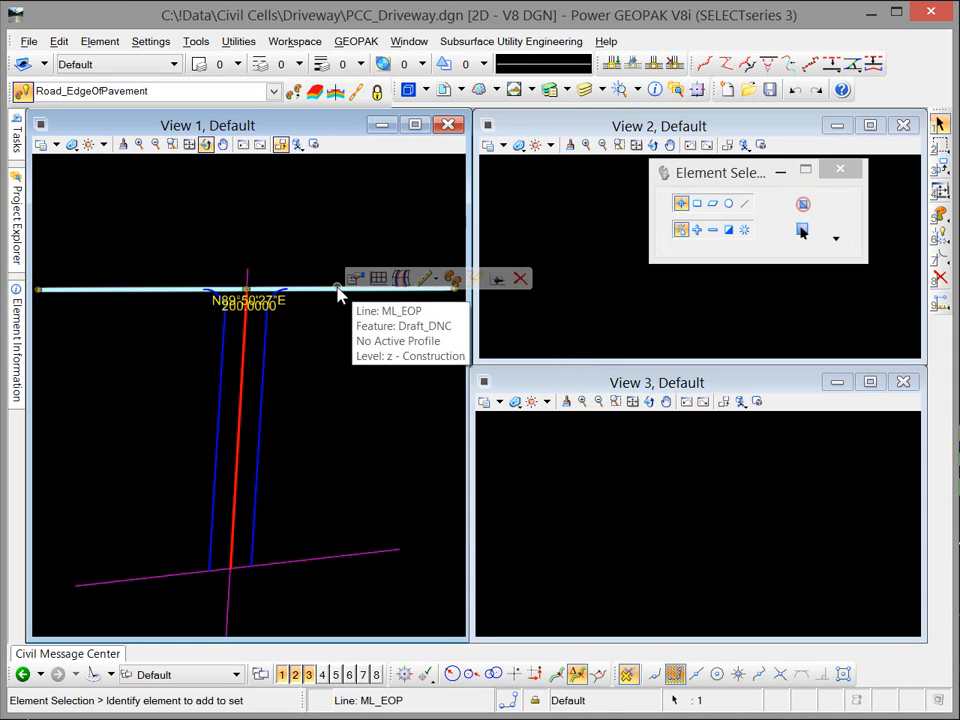
pyautogui.moveTo(17, 135)
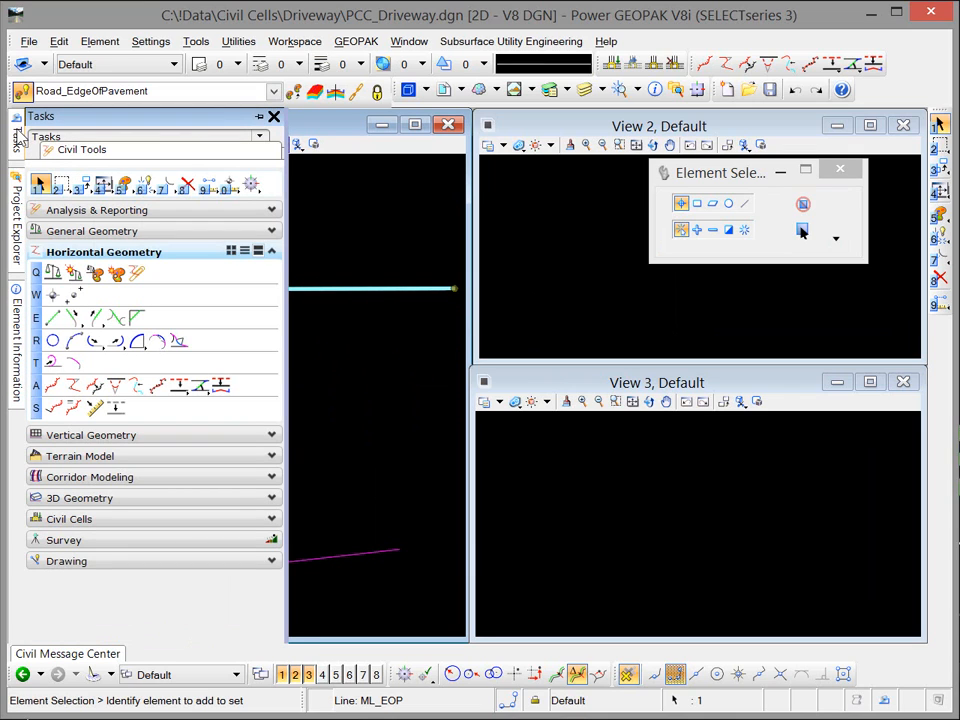
pyautogui.click(80, 435)
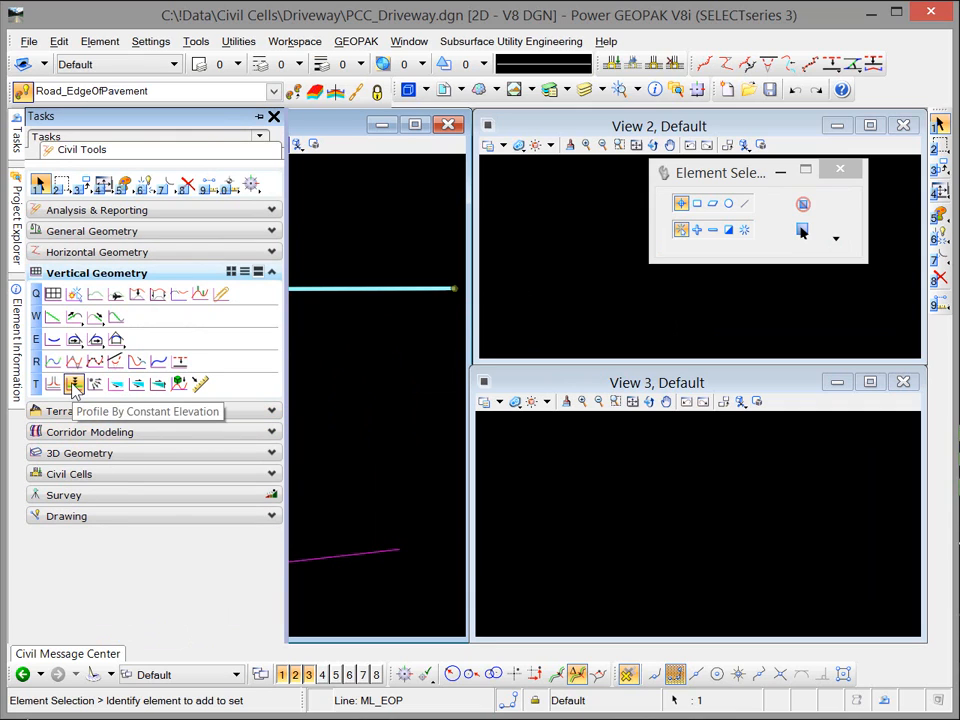
pyautogui.click(73, 386)
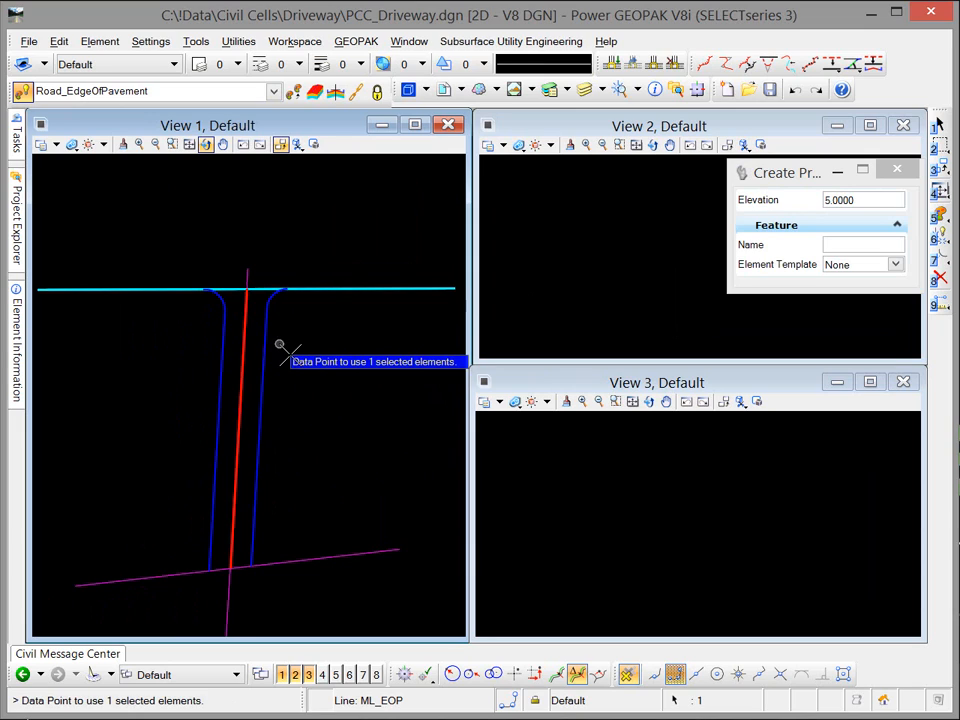
pyautogui.click(281, 346)
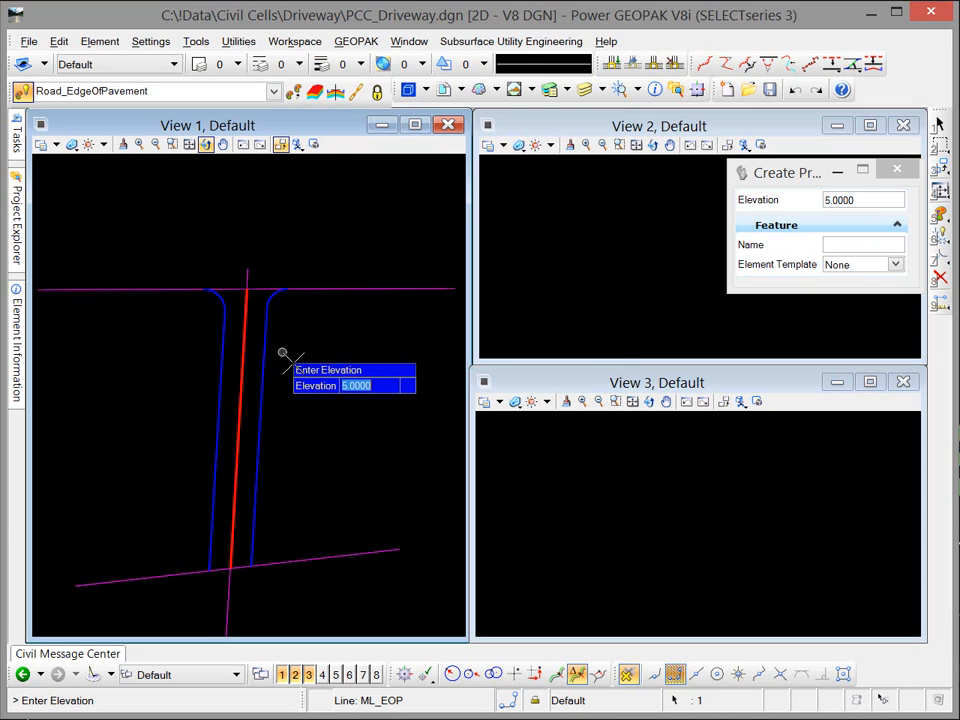
pyautogui.press('Return')
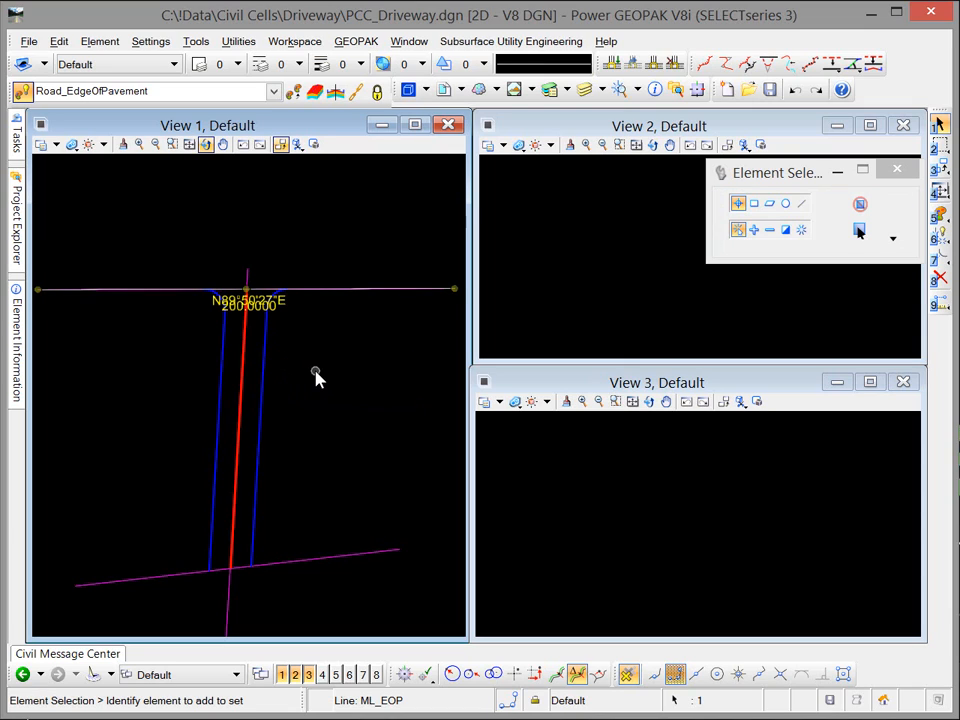
# Step: Open the profile model of the ML_EOP line in View 3 and make its constant elevation profile active
pyautogui.click(260, 296)
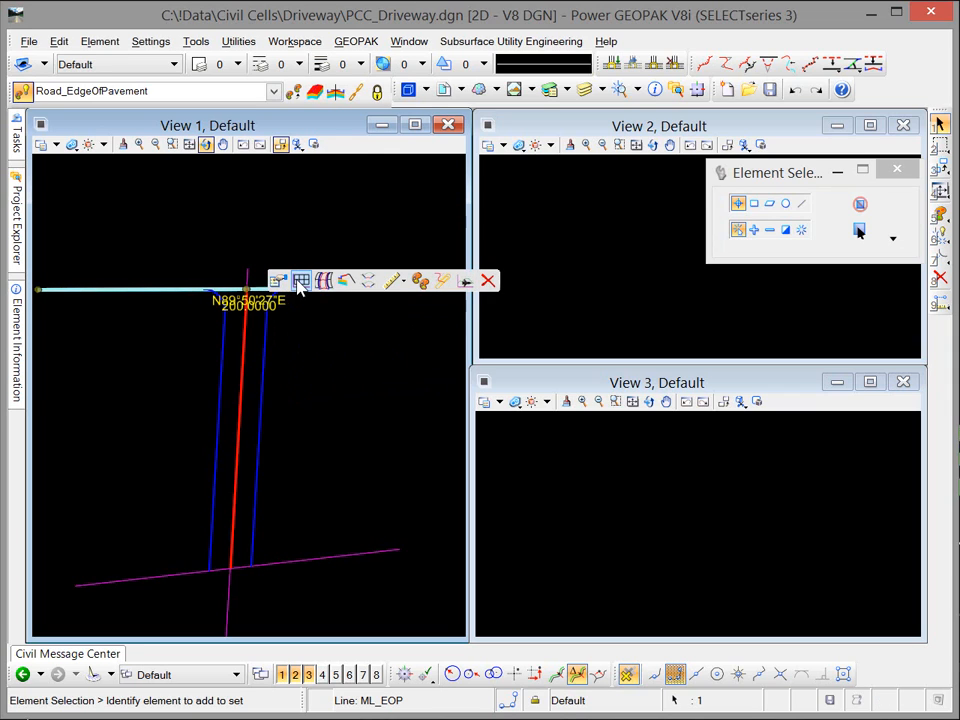
pyautogui.click(301, 282)
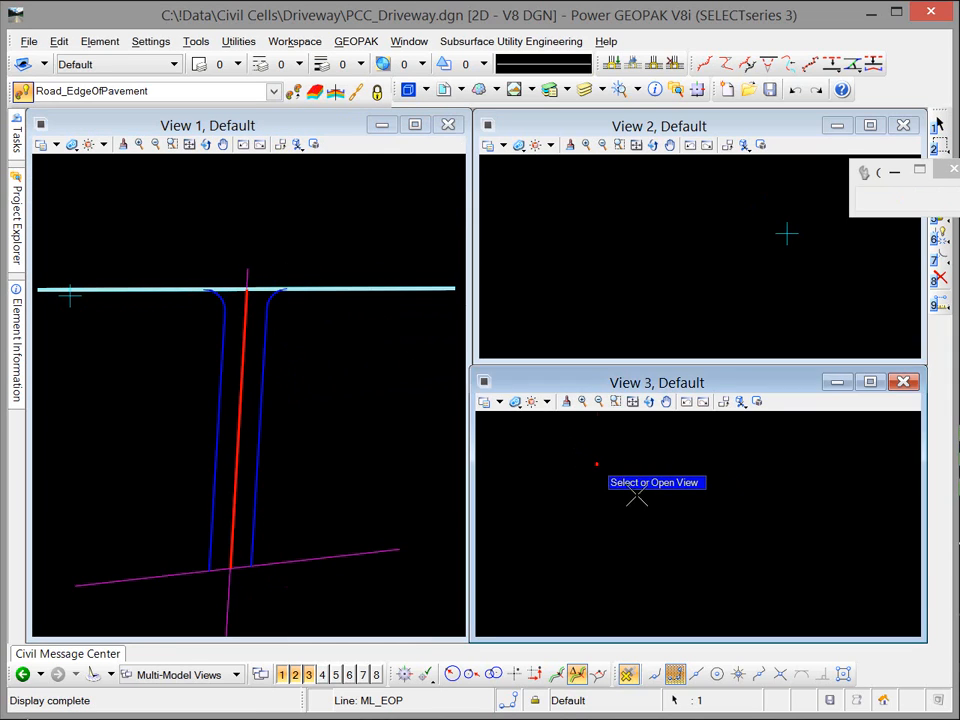
pyautogui.click(637, 496)
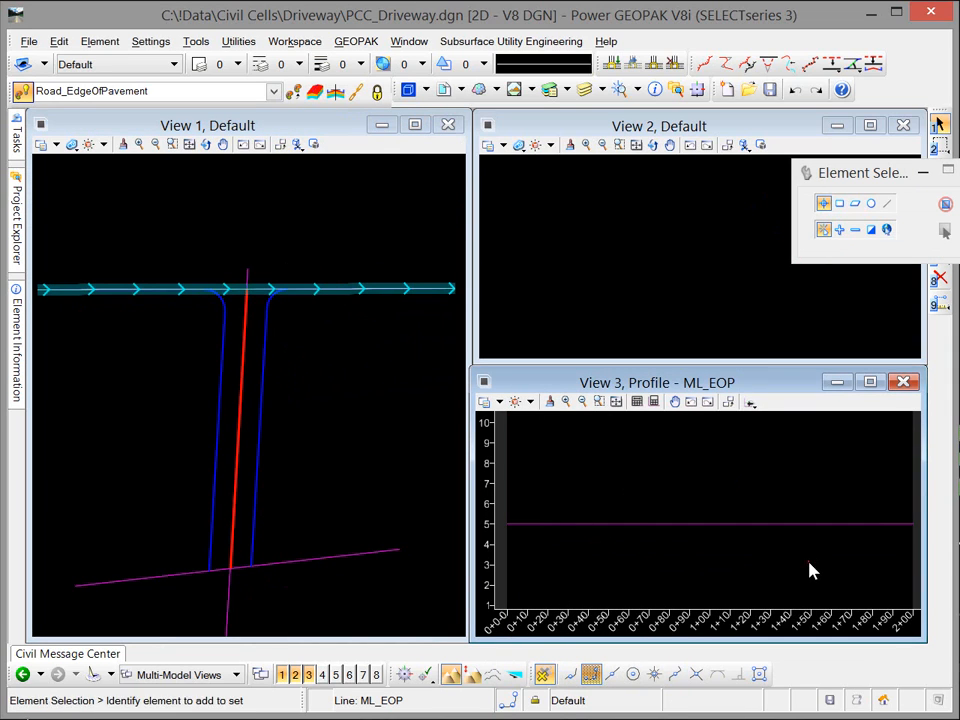
pyautogui.click(752, 527)
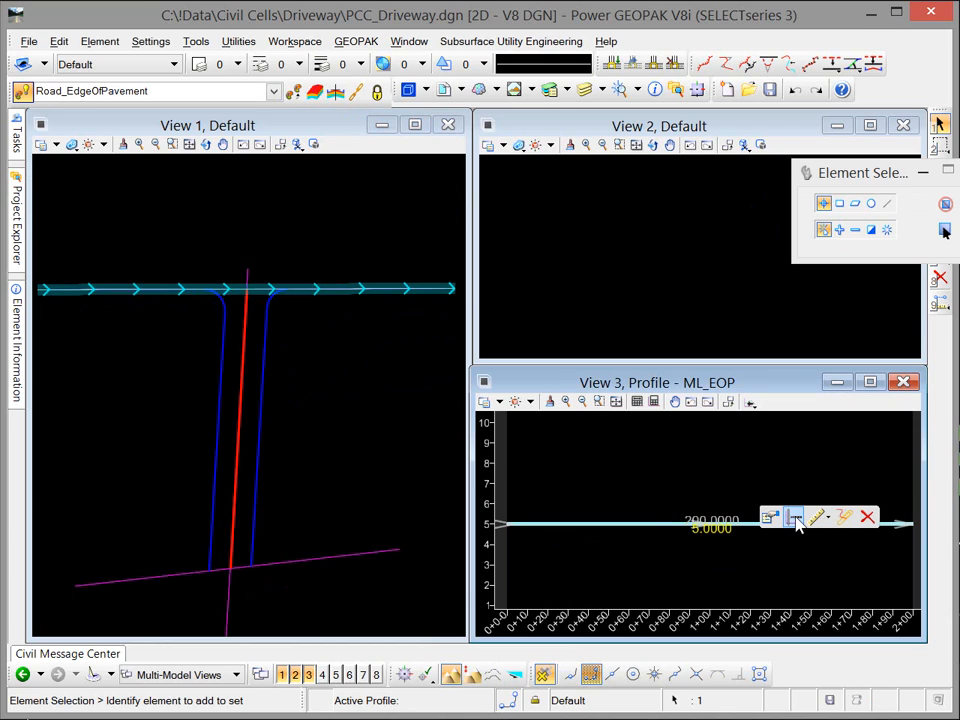
pyautogui.click(797, 521)
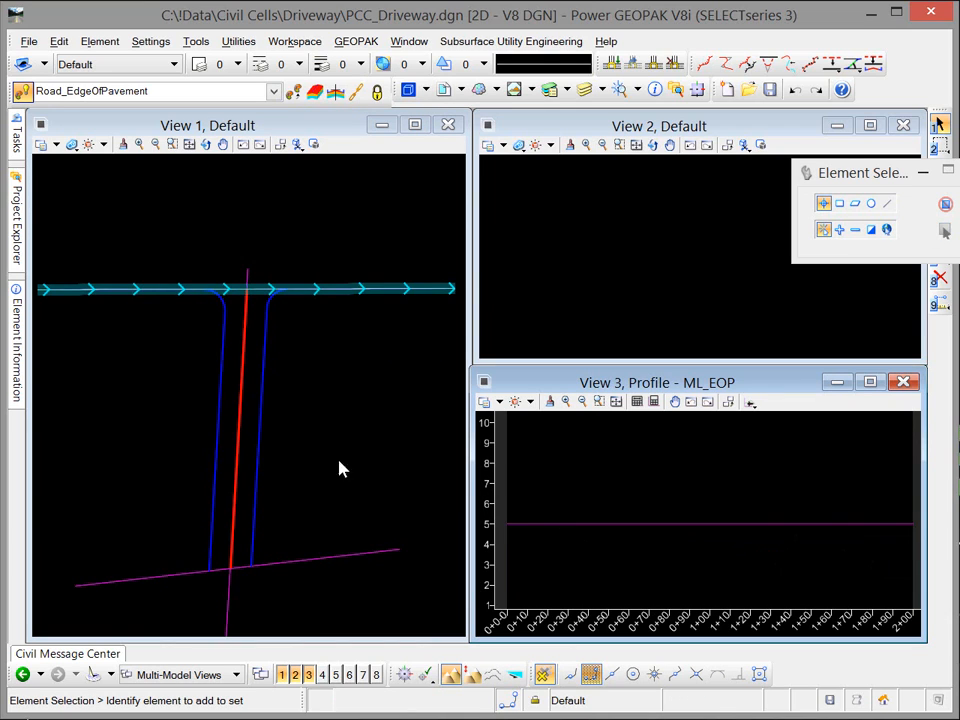
pyautogui.click(368, 380)
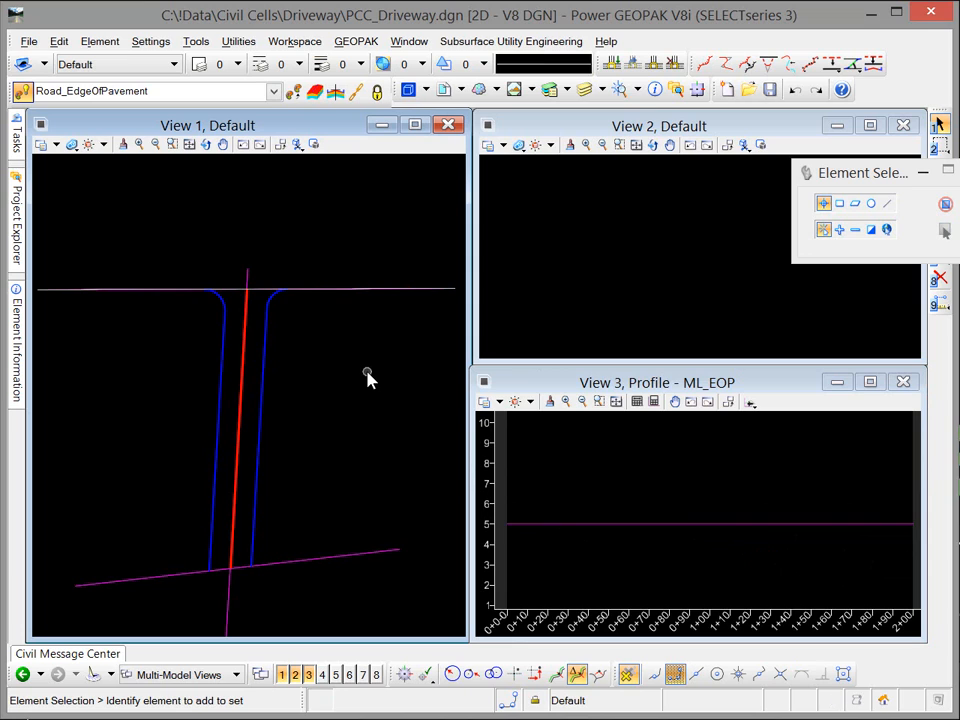
# Step: Set the active feature definition to Matchline from the Linear Geometry definitions
pyautogui.scroll(3, 302, 261)
pyautogui.scroll(3, 199, 328)
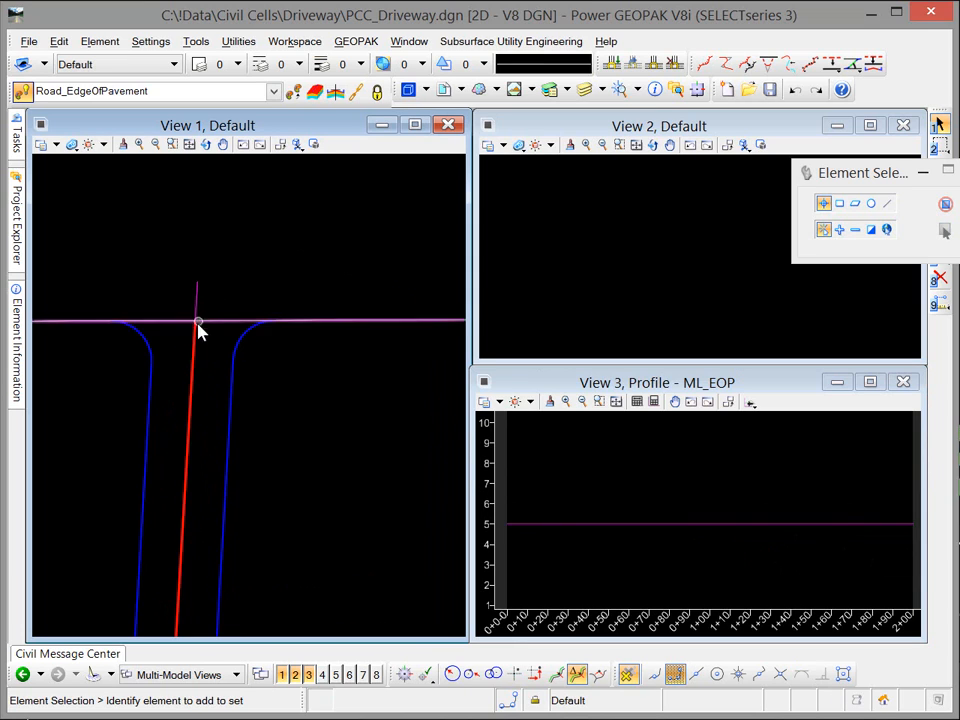
pyautogui.moveTo(176, 336); pyautogui.dragTo(211, 335, button='middle')
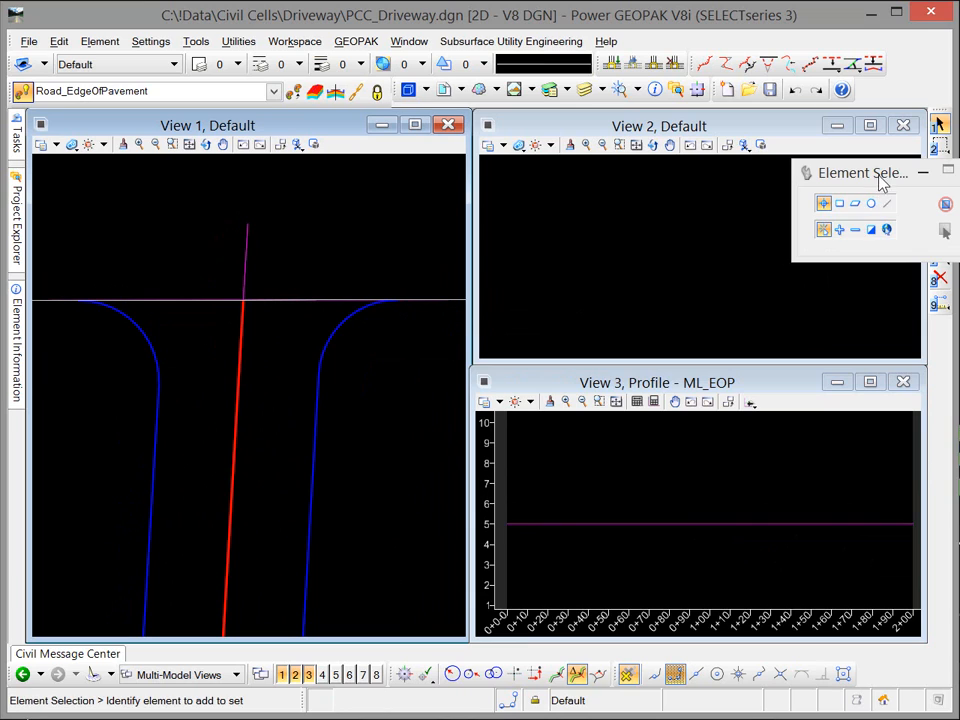
pyautogui.moveTo(877, 178); pyautogui.dragTo(710, 178)
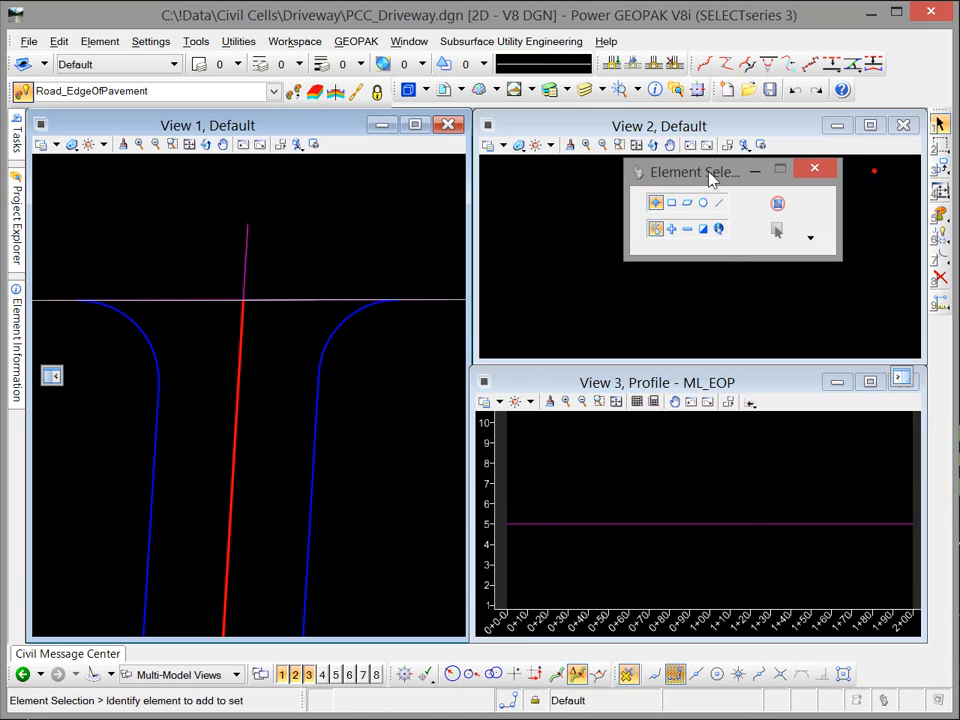
pyautogui.click(274, 92)
pyautogui.click(43, 121)
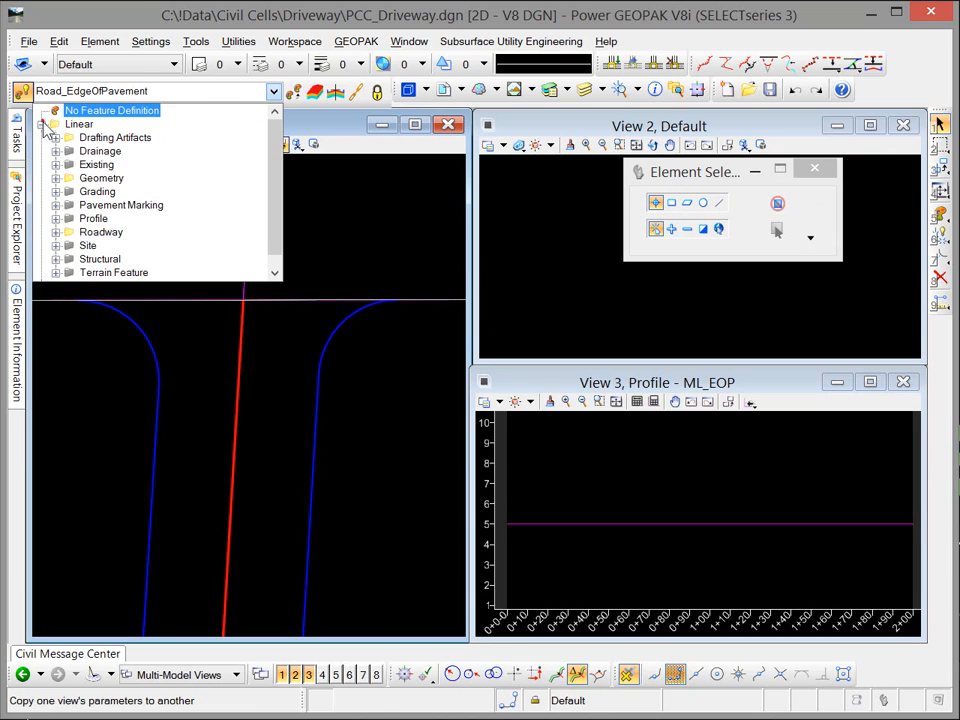
pyautogui.click(56, 231)
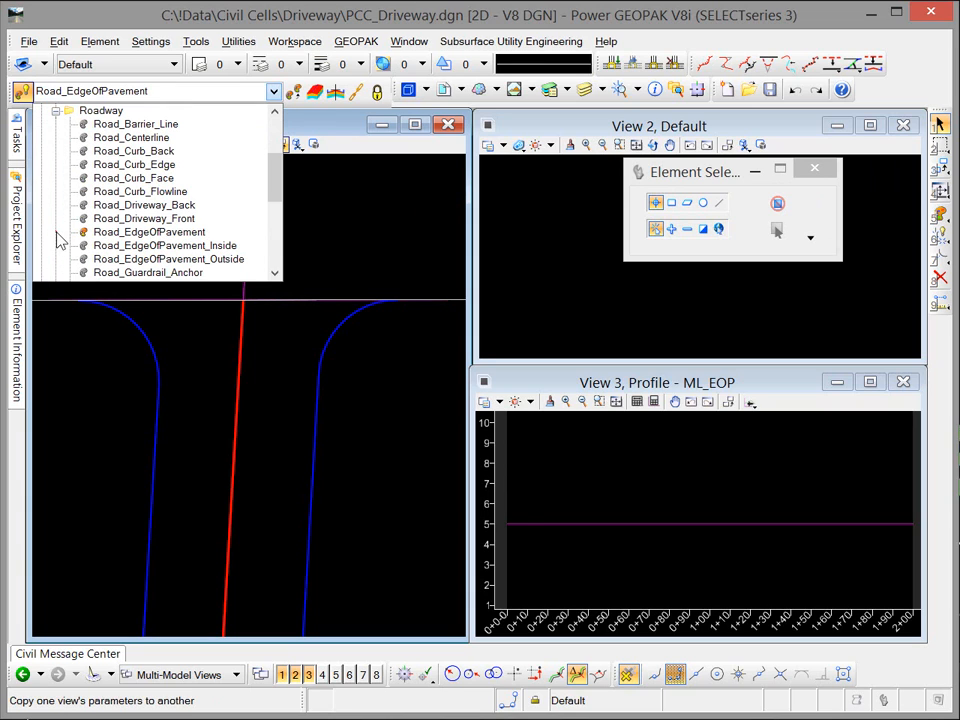
pyautogui.moveTo(279, 189); pyautogui.dragTo(265, 264)
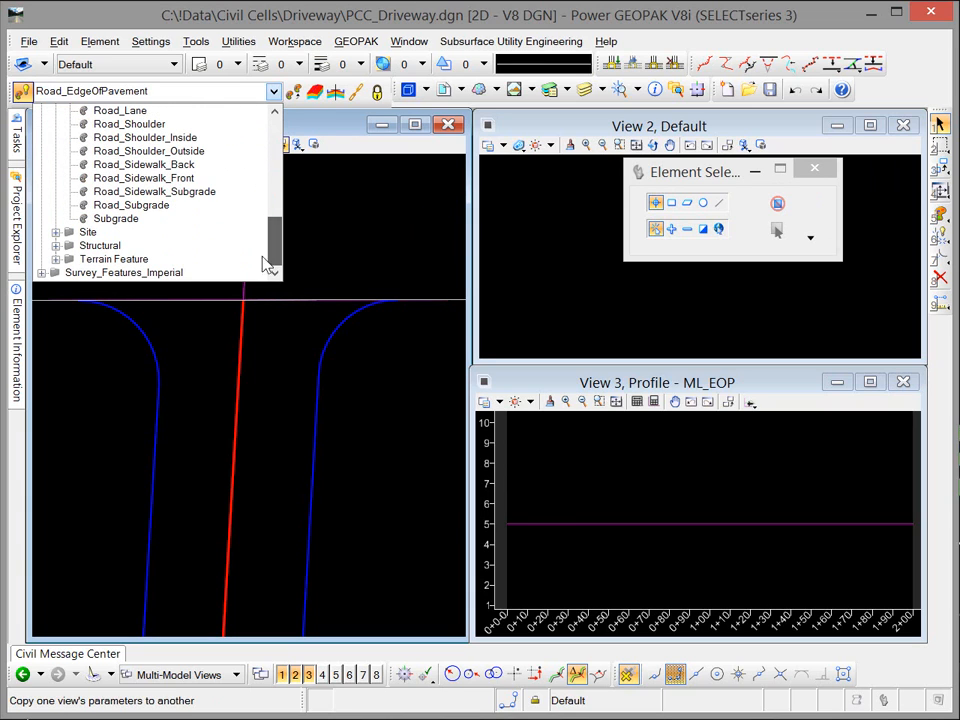
pyautogui.scroll(10, 246, 160)
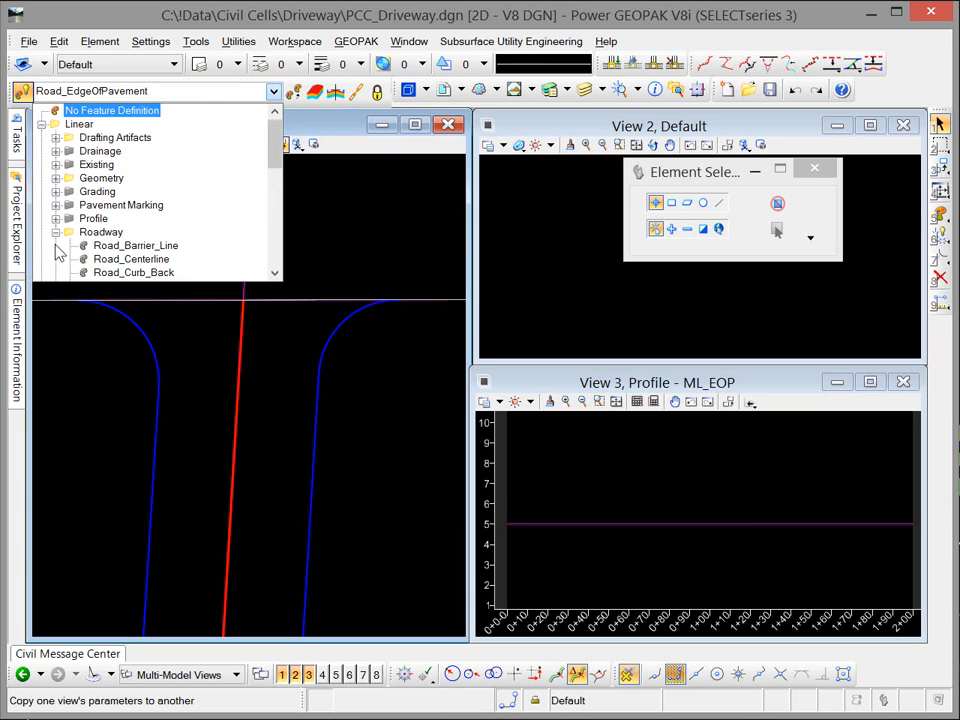
pyautogui.click(57, 232)
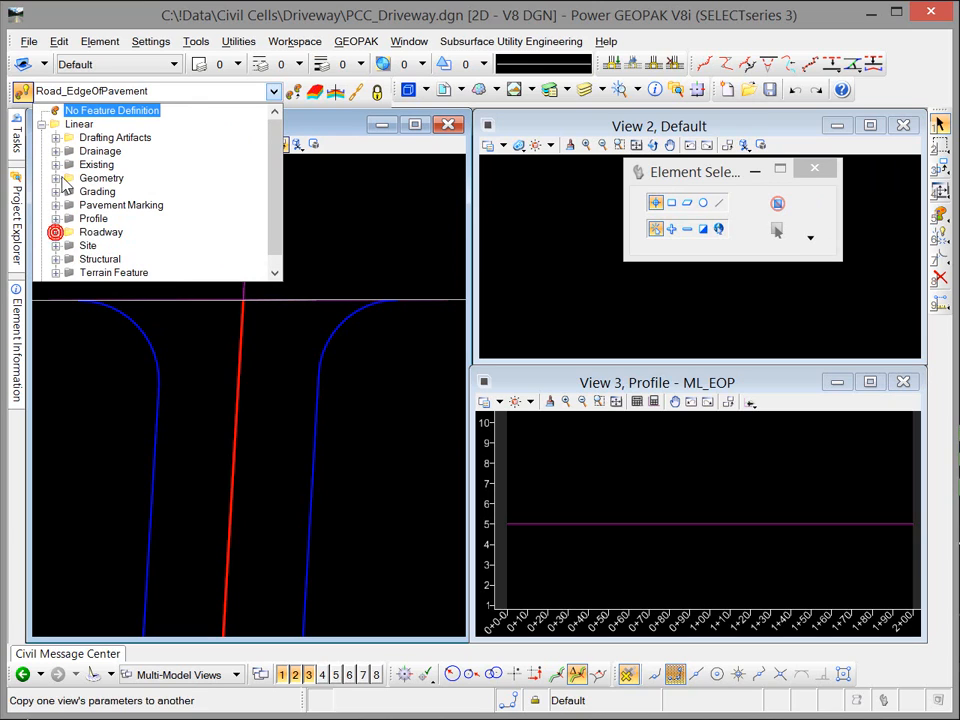
pyautogui.click(56, 178)
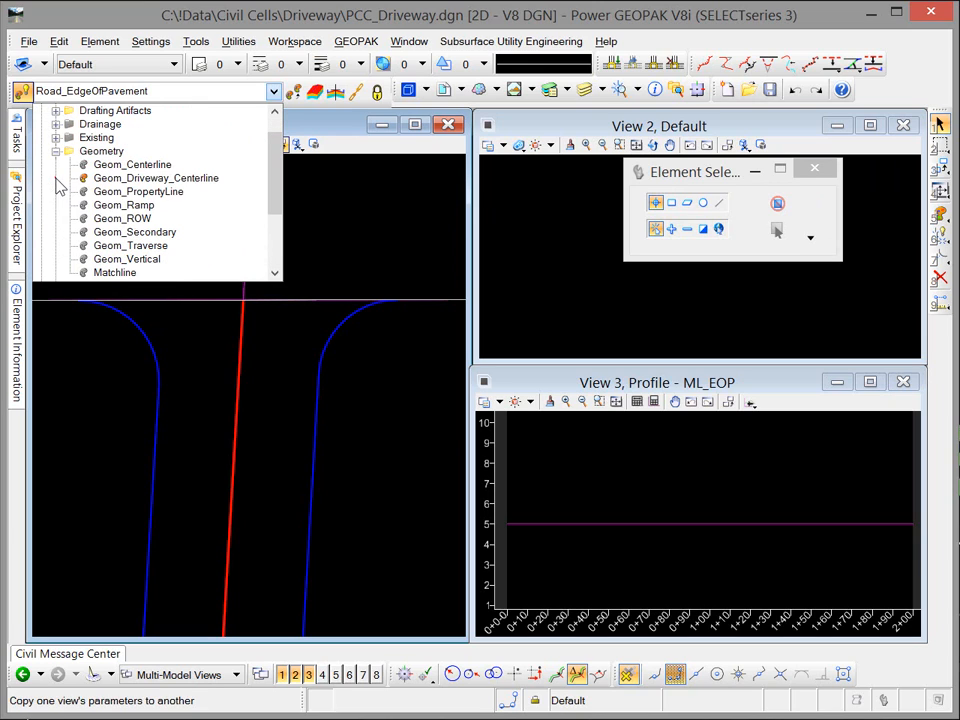
pyautogui.click(105, 272)
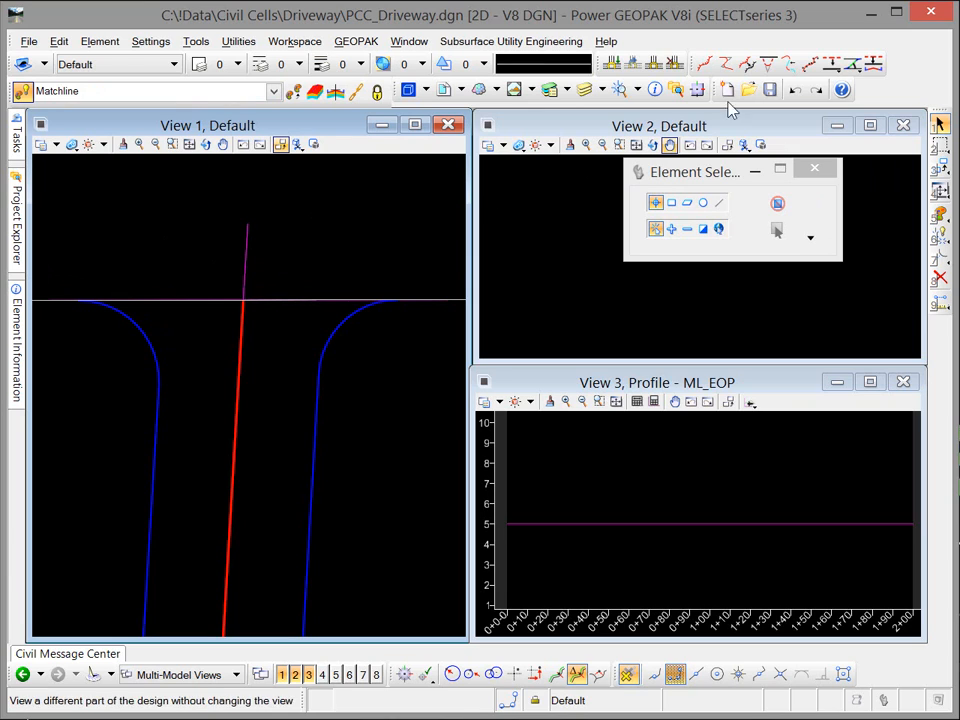
# Step: Start a Single Offset Partial of the ML_EOP line named Matchline, offset 2 toward the driveway, beginning at the west arc's end on ML_EOP
pyautogui.click(832, 66)
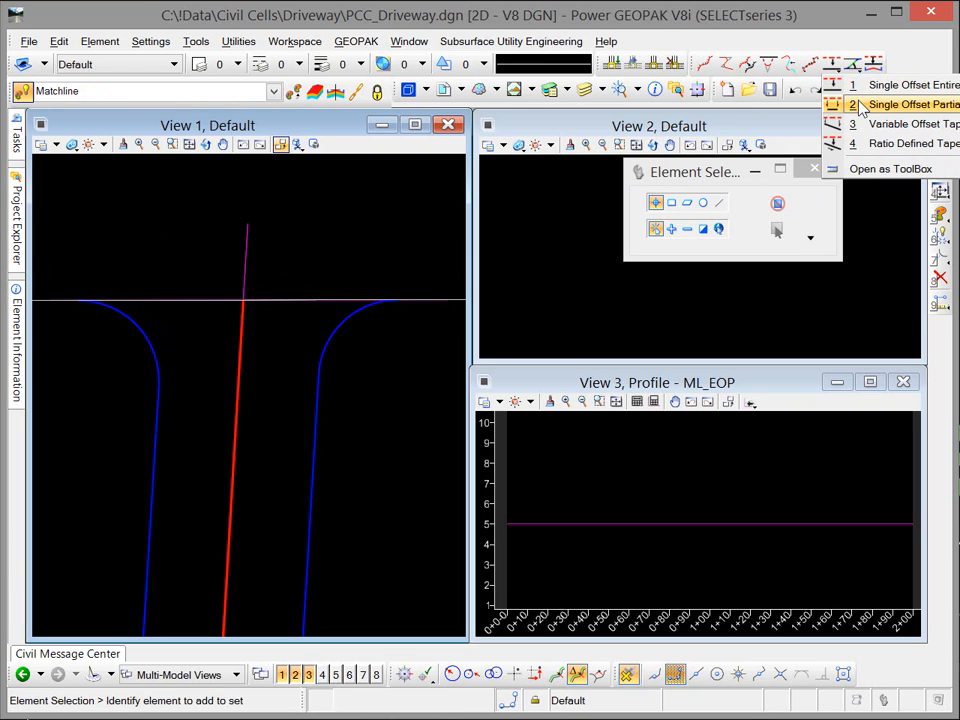
pyautogui.click(852, 106)
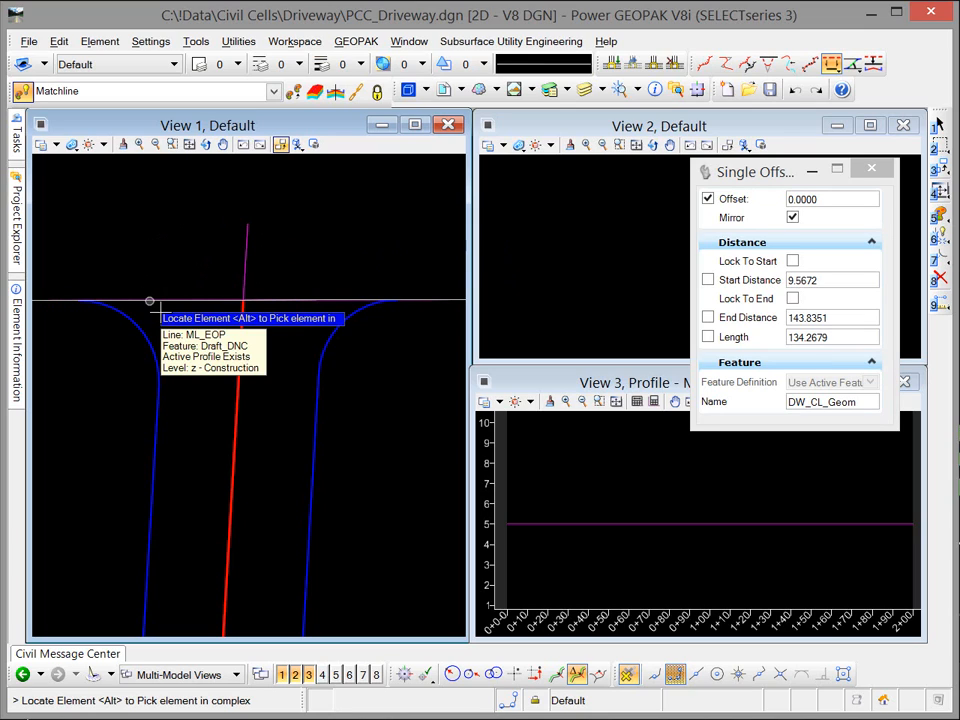
pyautogui.doubleClick(868, 402)
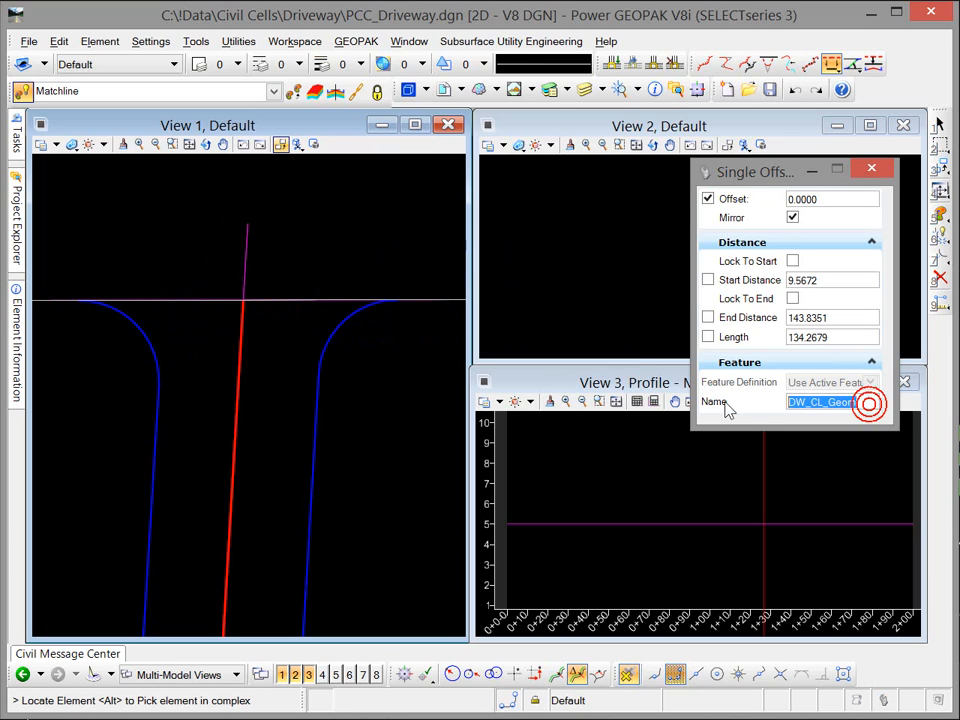
pyautogui.write('Ma')
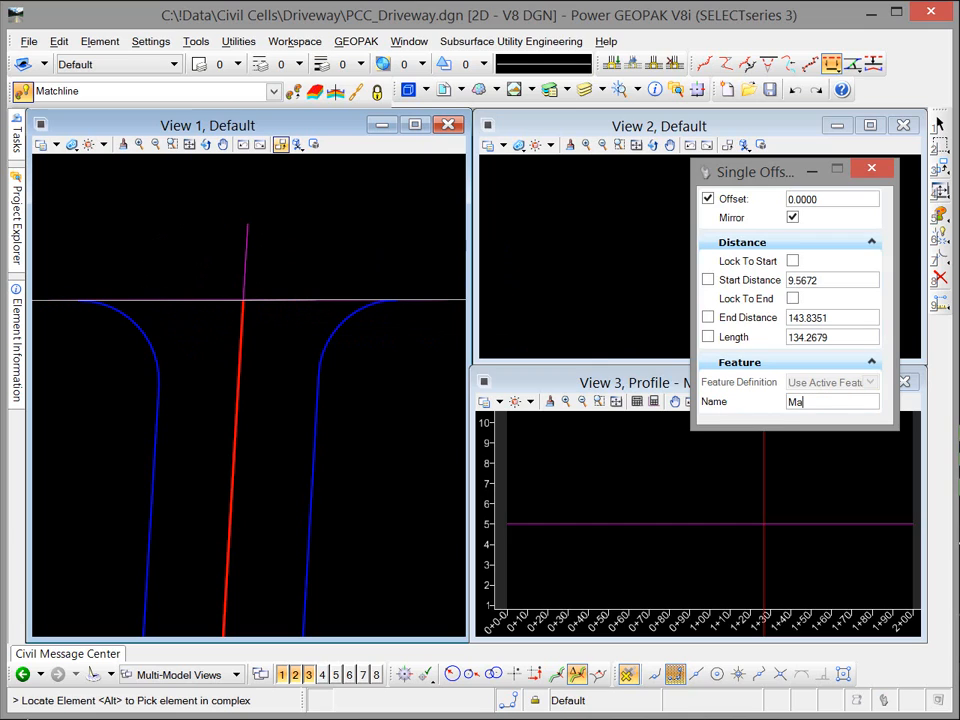
pyautogui.write('tchline')
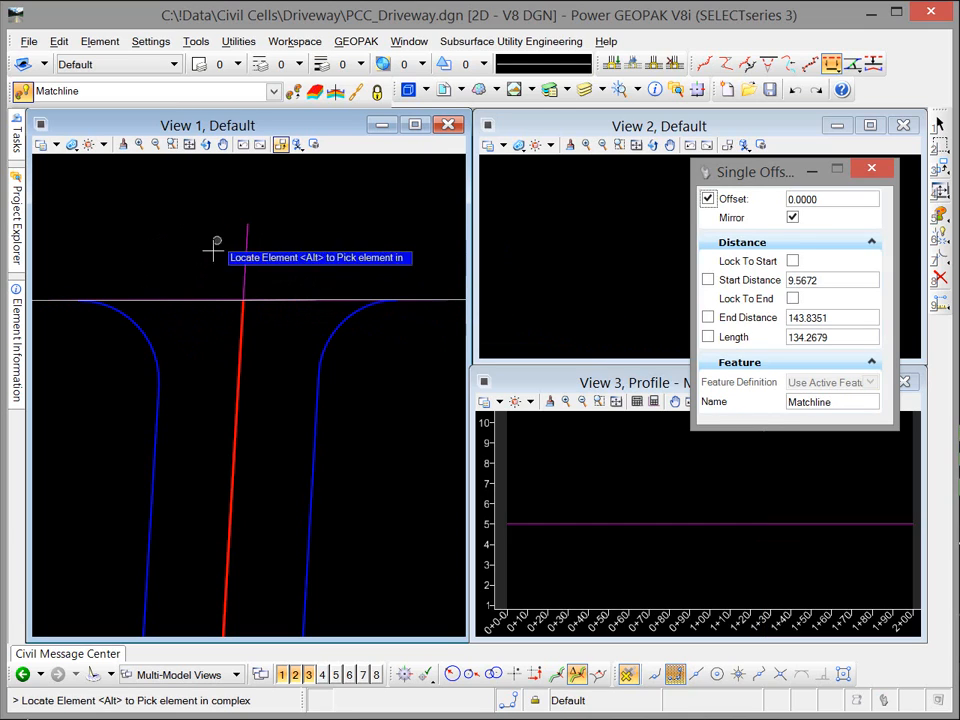
pyautogui.click(137, 299)
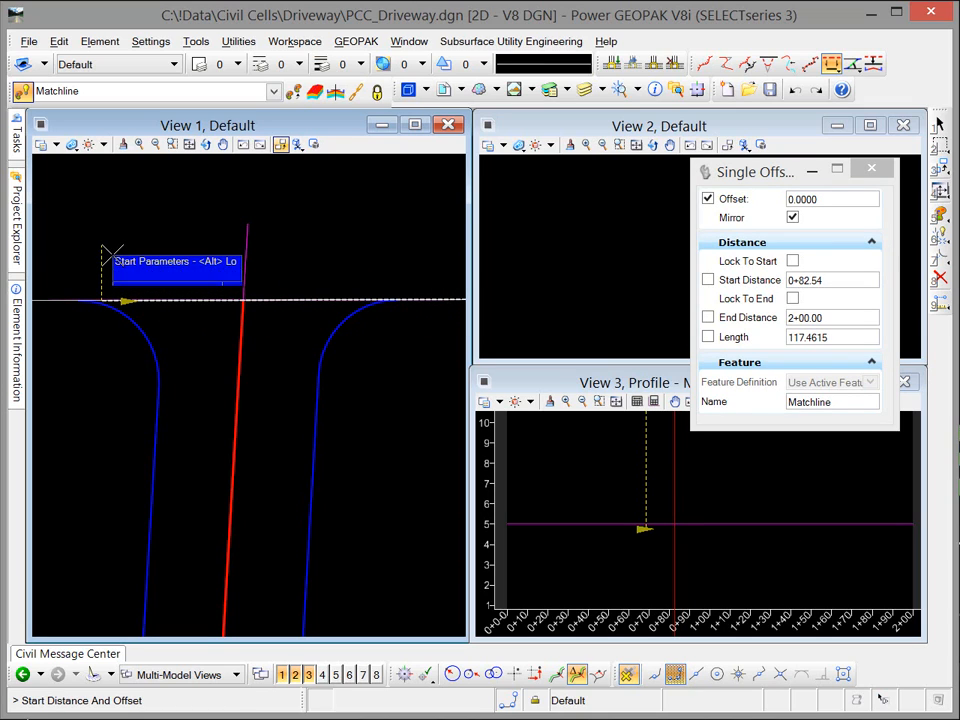
pyautogui.press('Right')
pyautogui.press('Left')
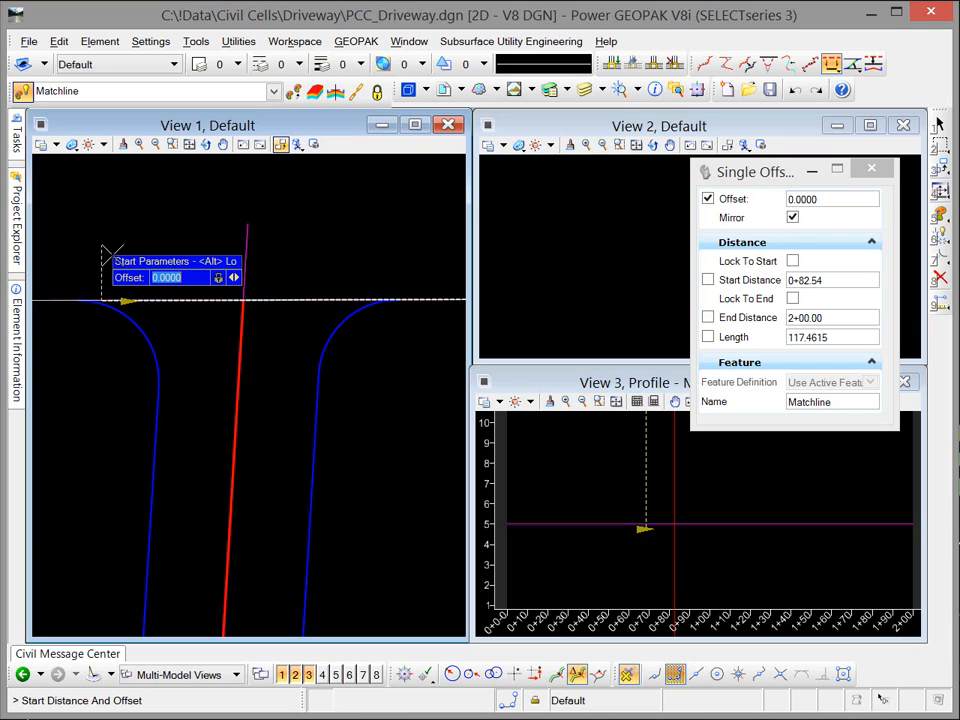
pyautogui.write('2')
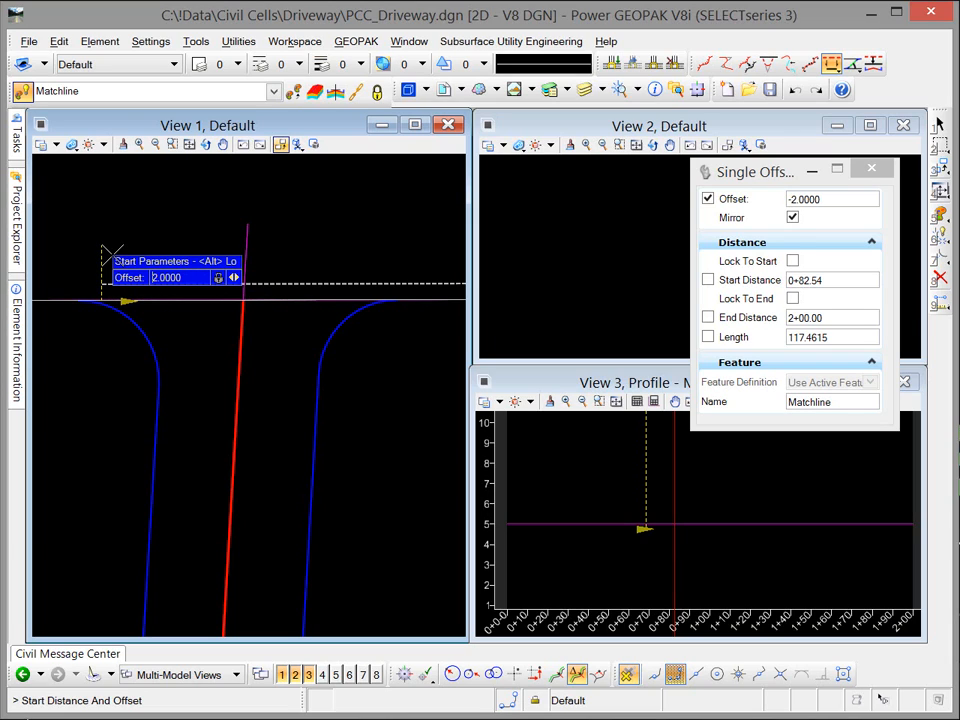
pyautogui.press('Right')
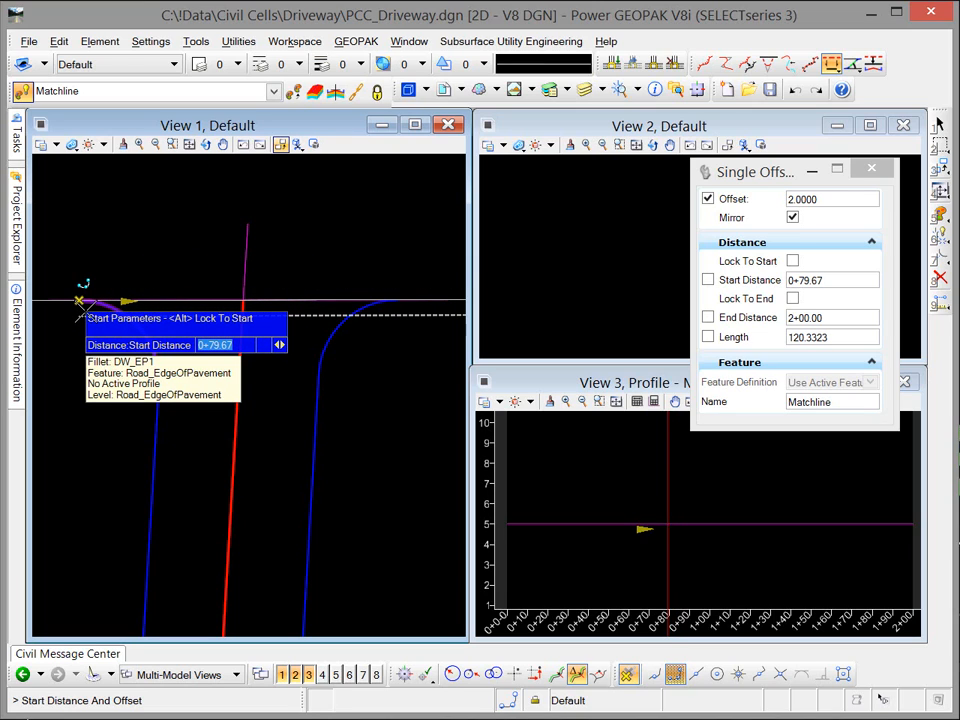
pyautogui.click(80, 302)
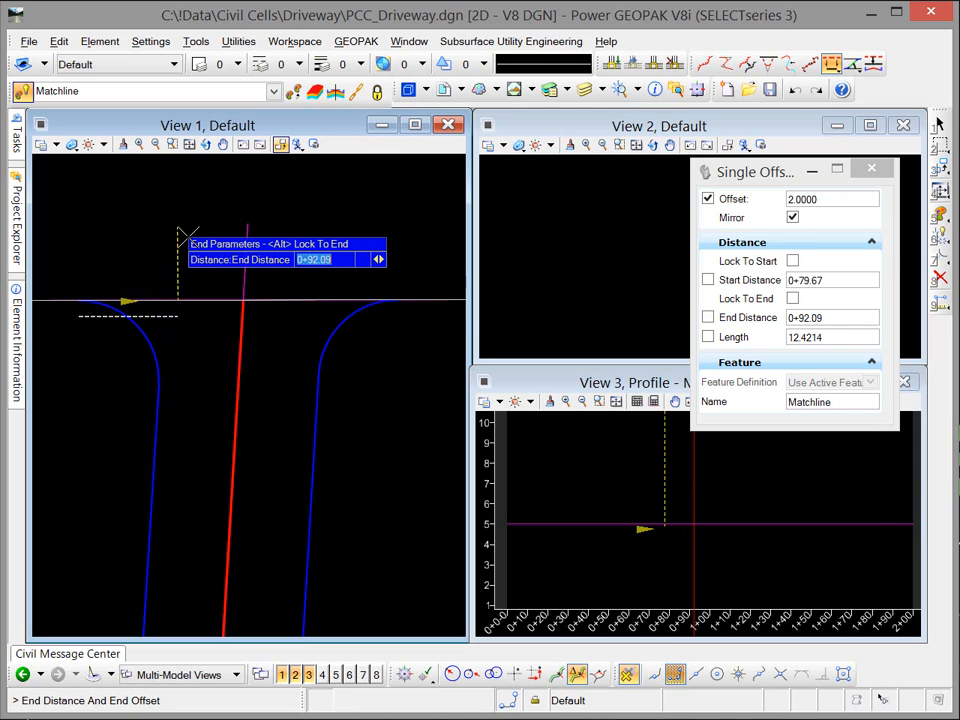
# Step: End the Matchline offset at the east arc's endpoint on ML_EOP, with Mirror set to No
pyautogui.scroll(-1, 210, 256)
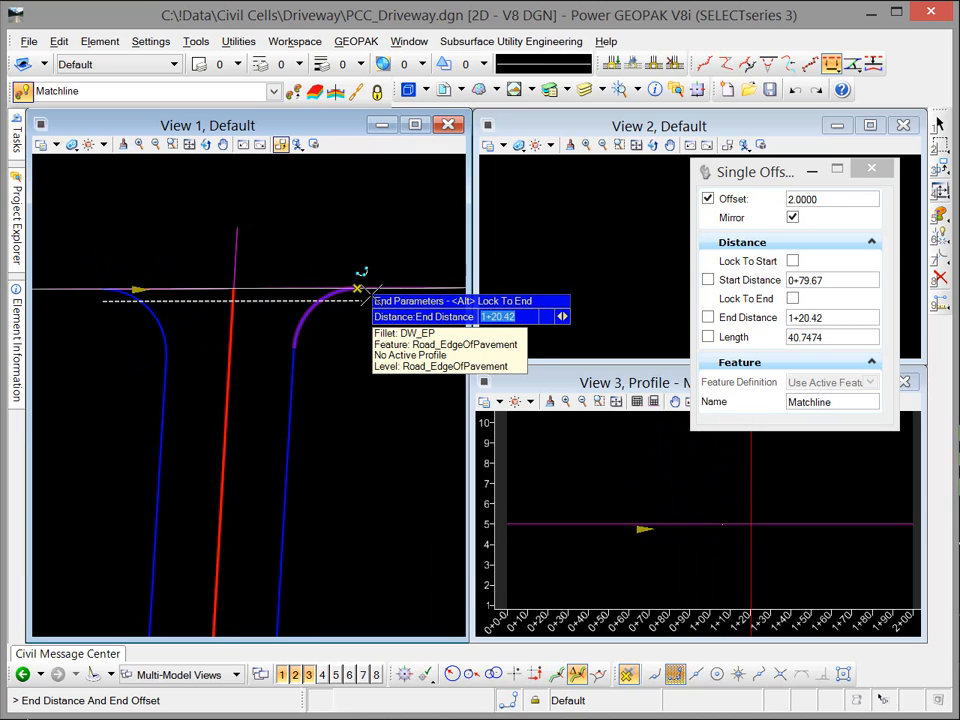
pyautogui.press('Right')
pyautogui.press('Left')
pyautogui.press('Right')
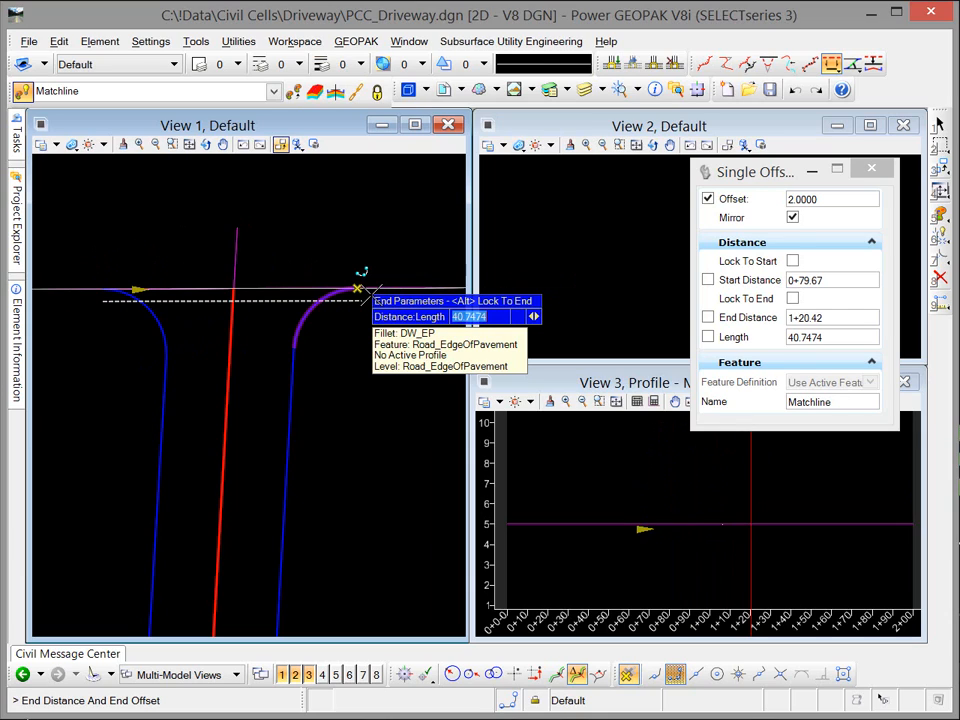
pyautogui.press('Left')
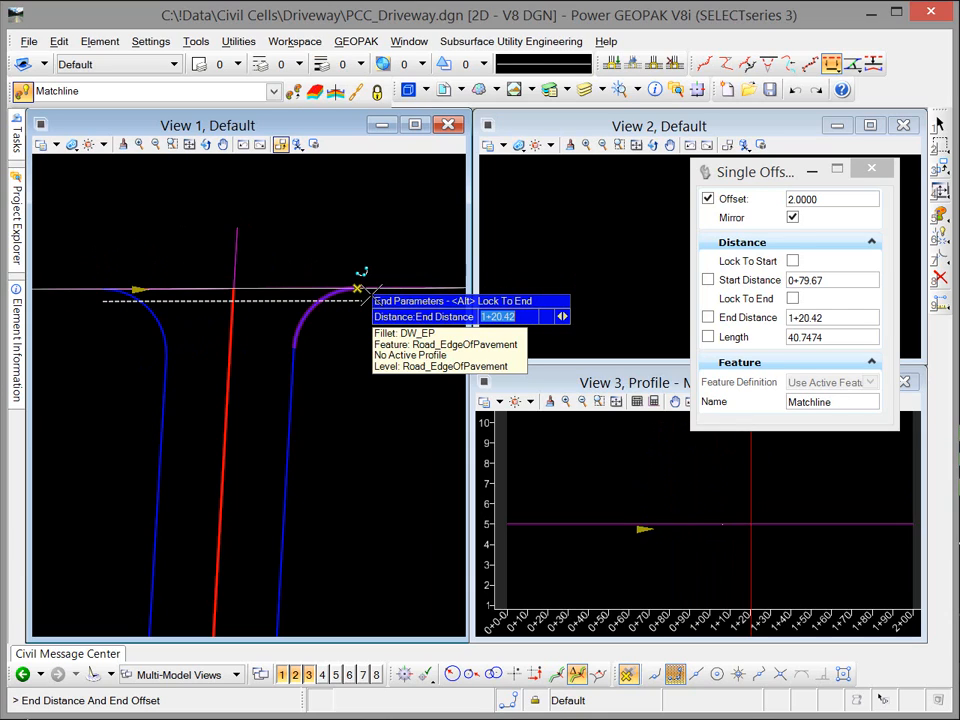
pyautogui.click(370, 296)
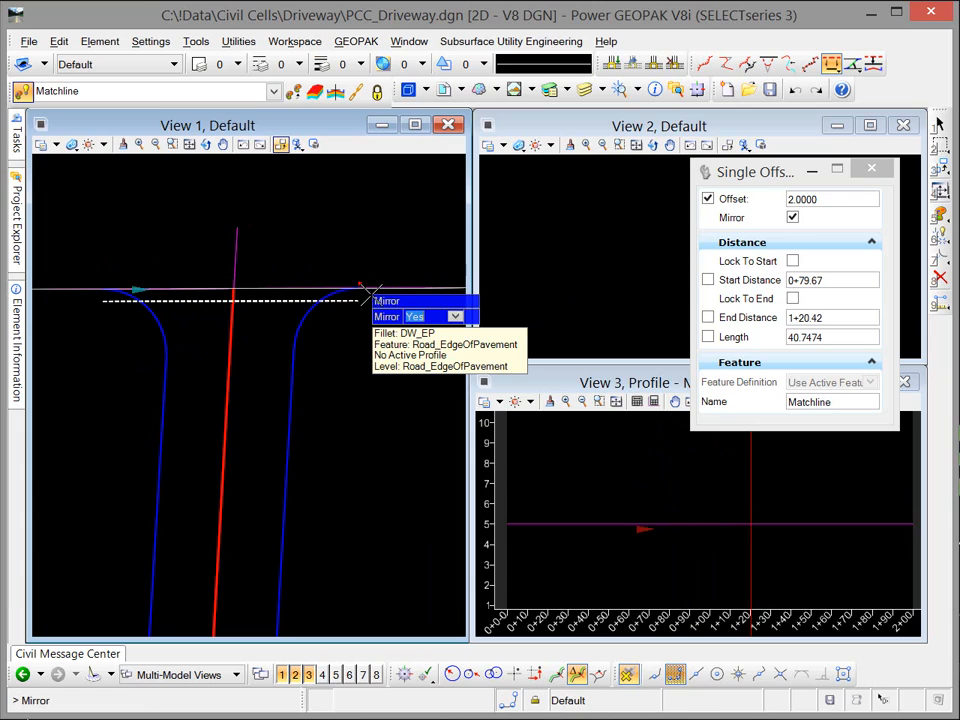
pyautogui.press('Down')
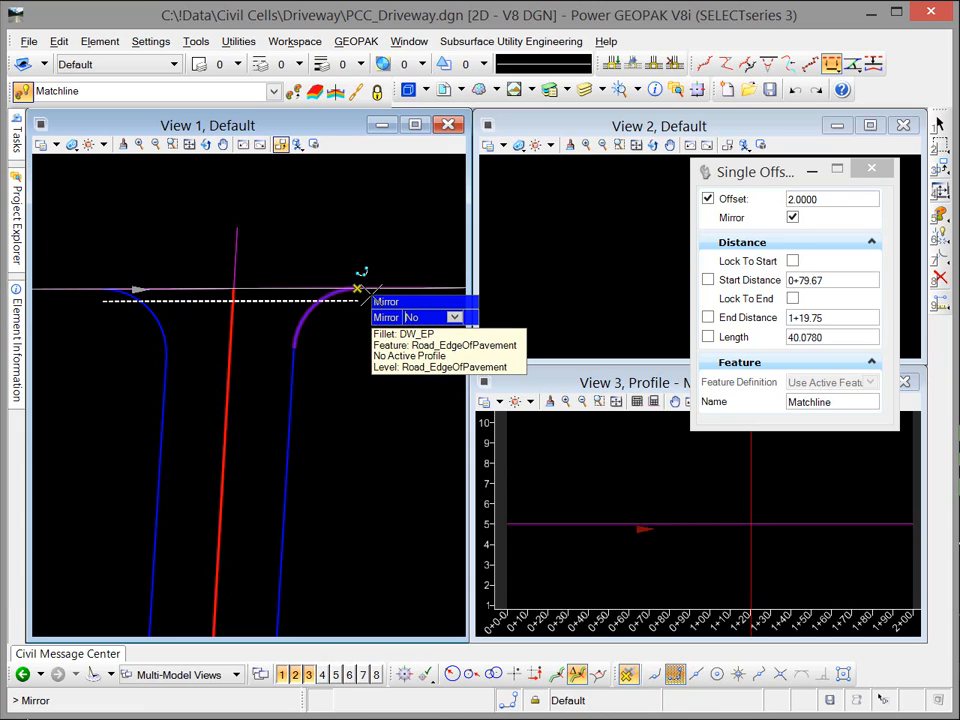
pyautogui.click(376, 264)
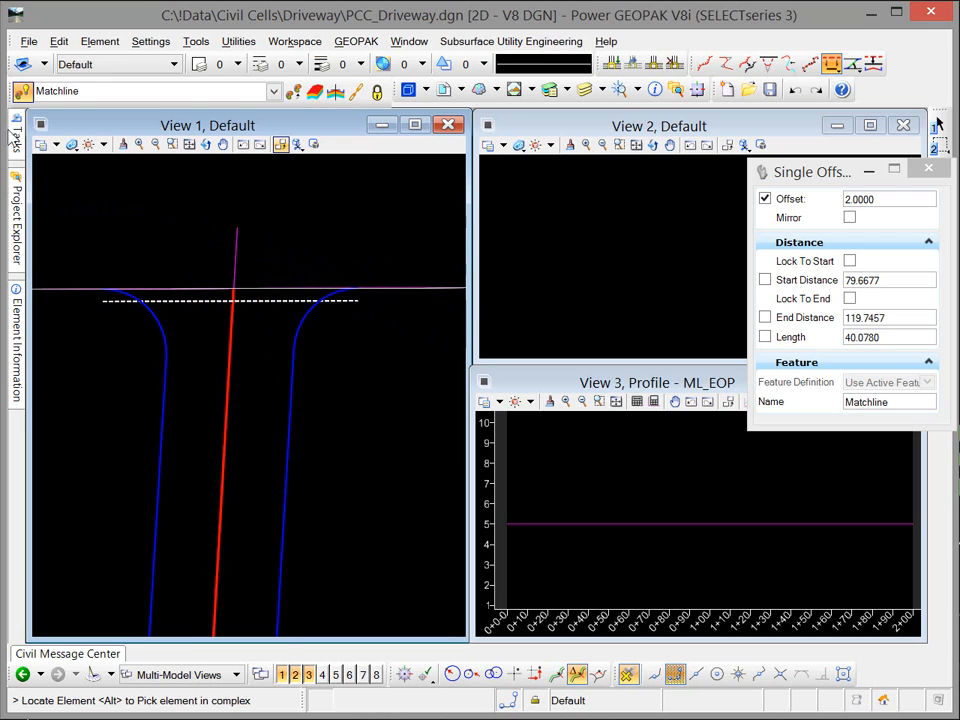
# Step: Profile the Matchline by slope from the ML_EOP line with slope 0.00%, point selection All, profile adjustment None and vertical offset 0.0000
pyautogui.moveTo(15, 130)
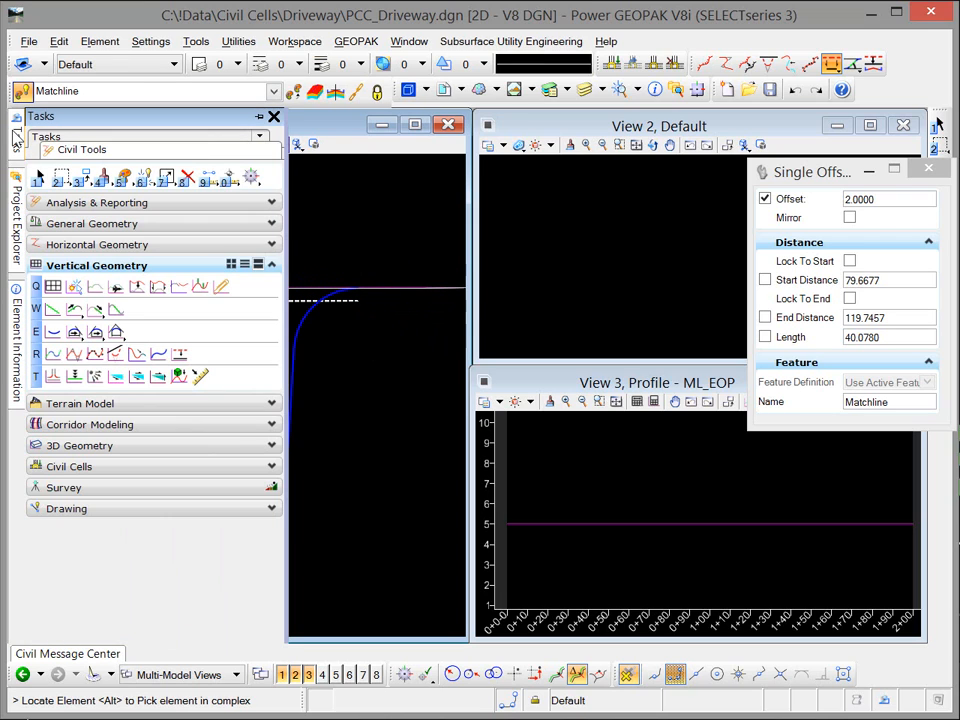
pyautogui.click(116, 378)
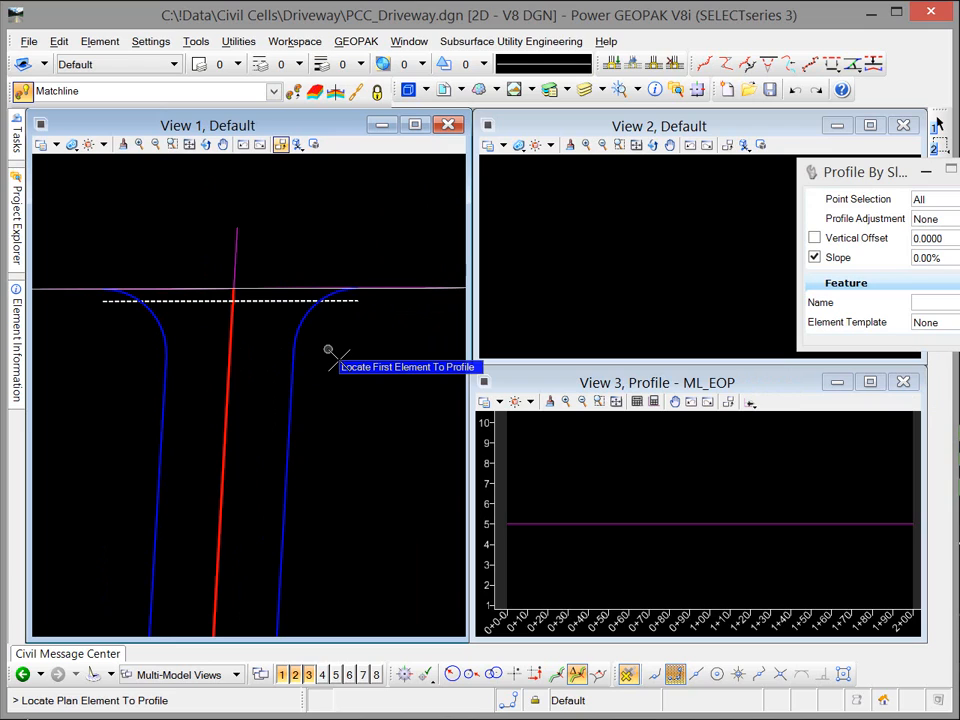
pyautogui.click(270, 300)
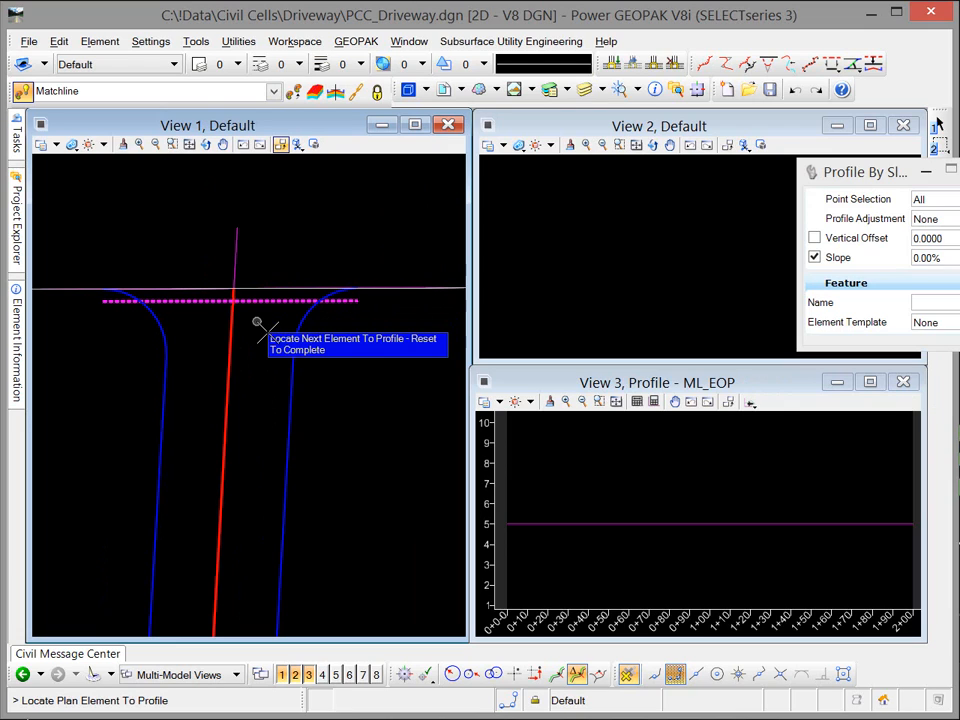
pyautogui.rightClick(257, 323)
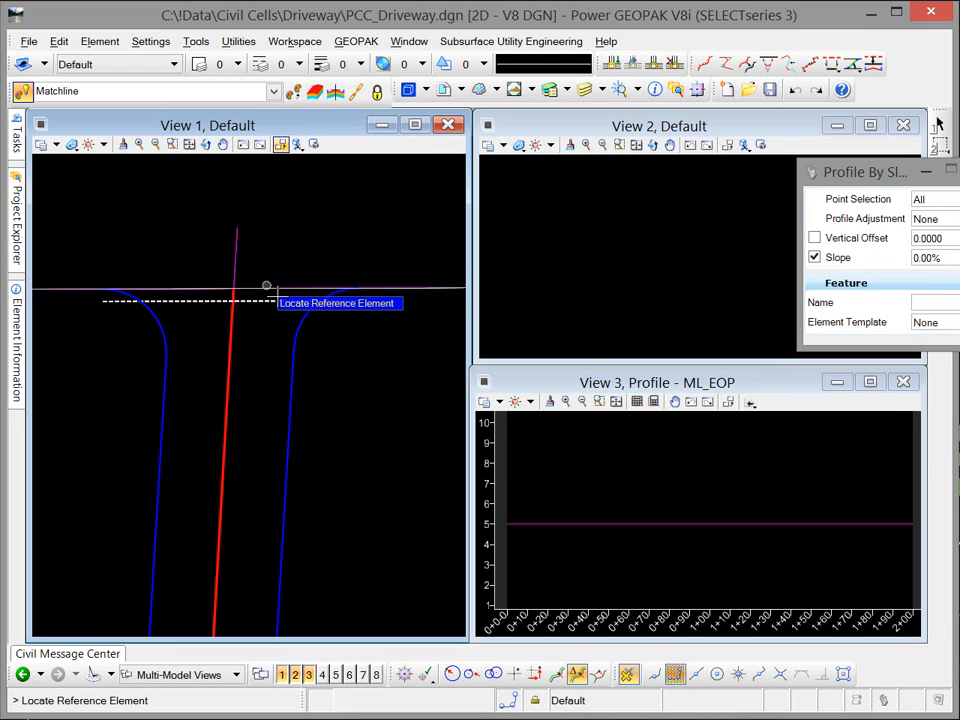
pyautogui.click(260, 288)
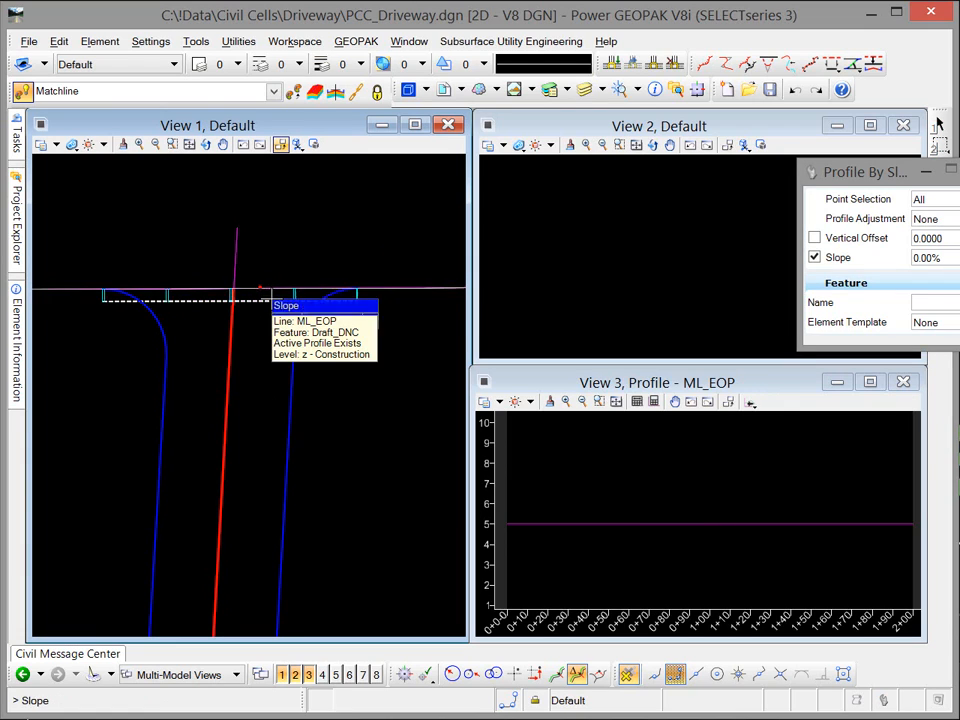
pyautogui.click(276, 236)
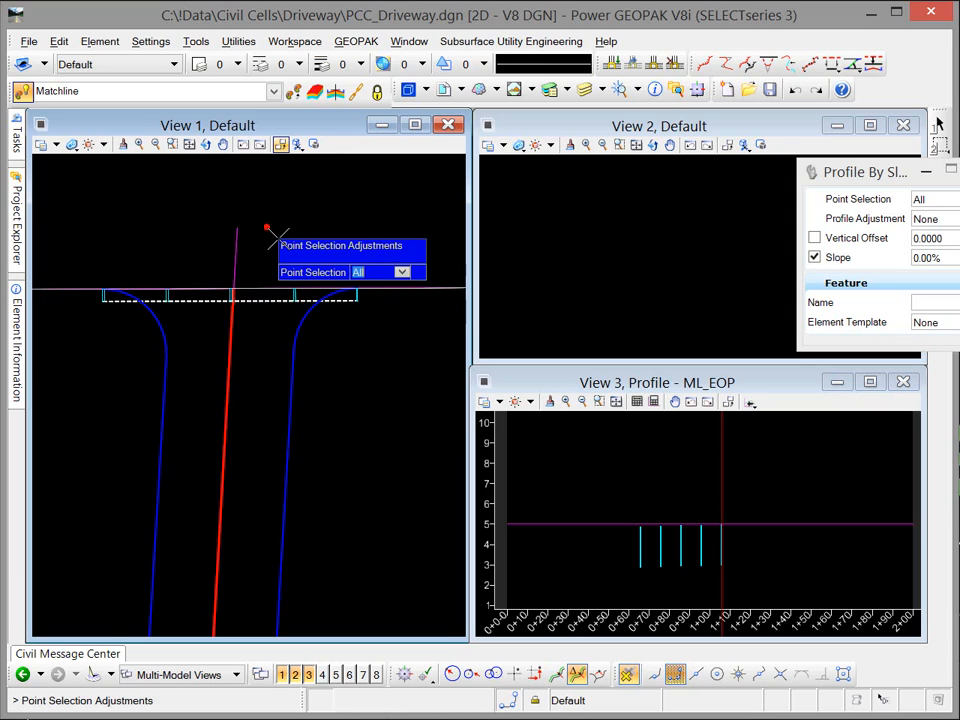
pyautogui.click(276, 236)
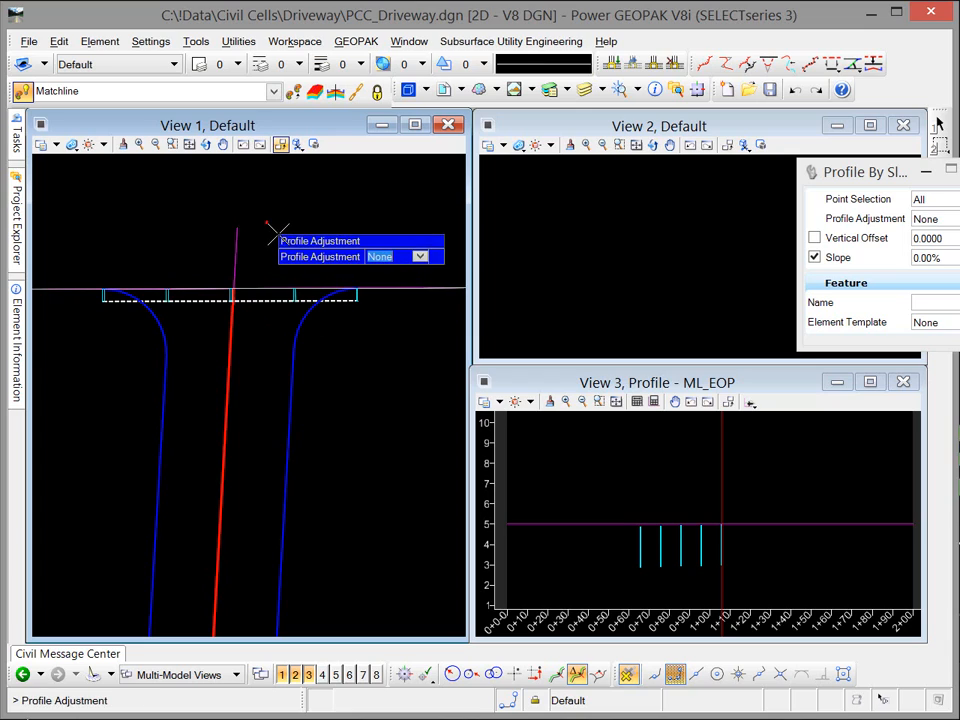
pyautogui.click(276, 233)
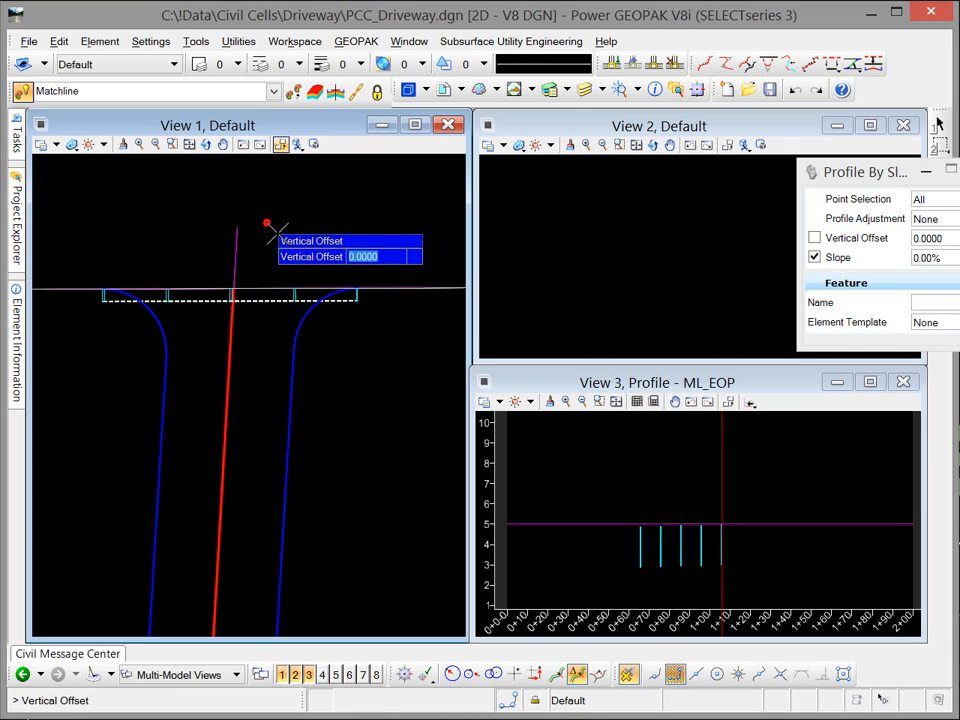
pyautogui.click(276, 233)
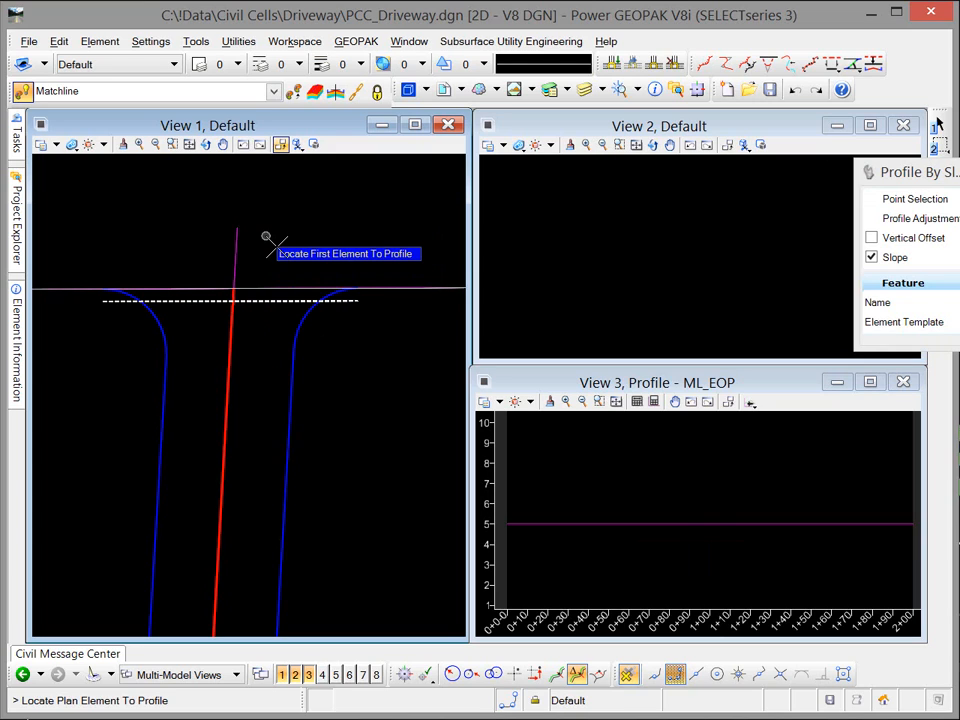
# Step: Display the Default-3D model in View 2 and fit its geometry to the view
pyautogui.click(505, 145)
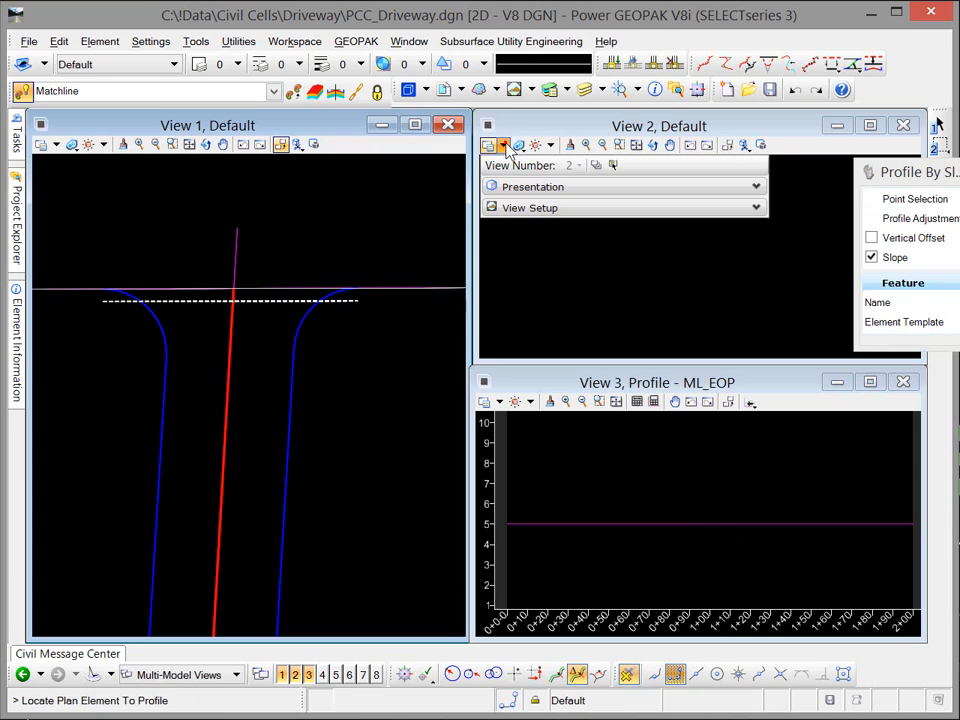
pyautogui.click(548, 212)
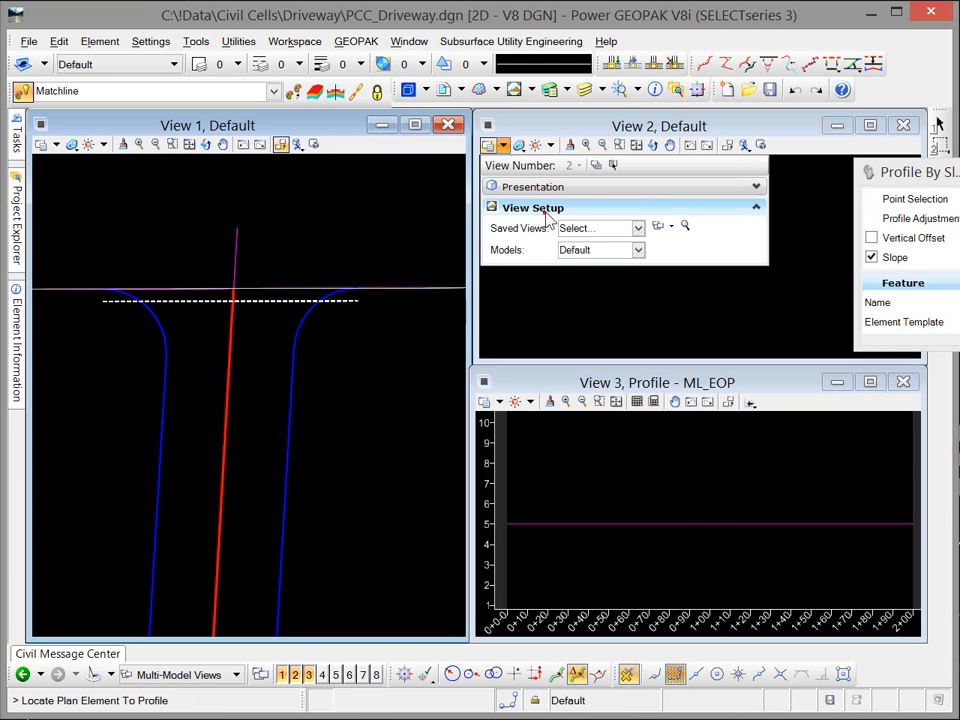
pyautogui.click(637, 251)
pyautogui.click(598, 294)
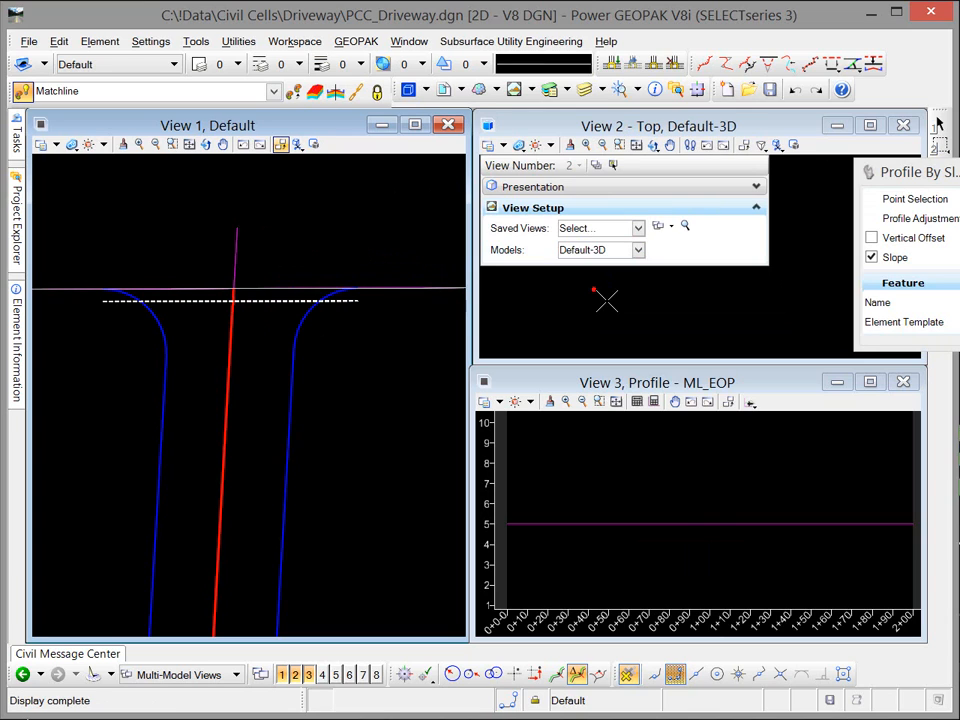
pyautogui.click(639, 146)
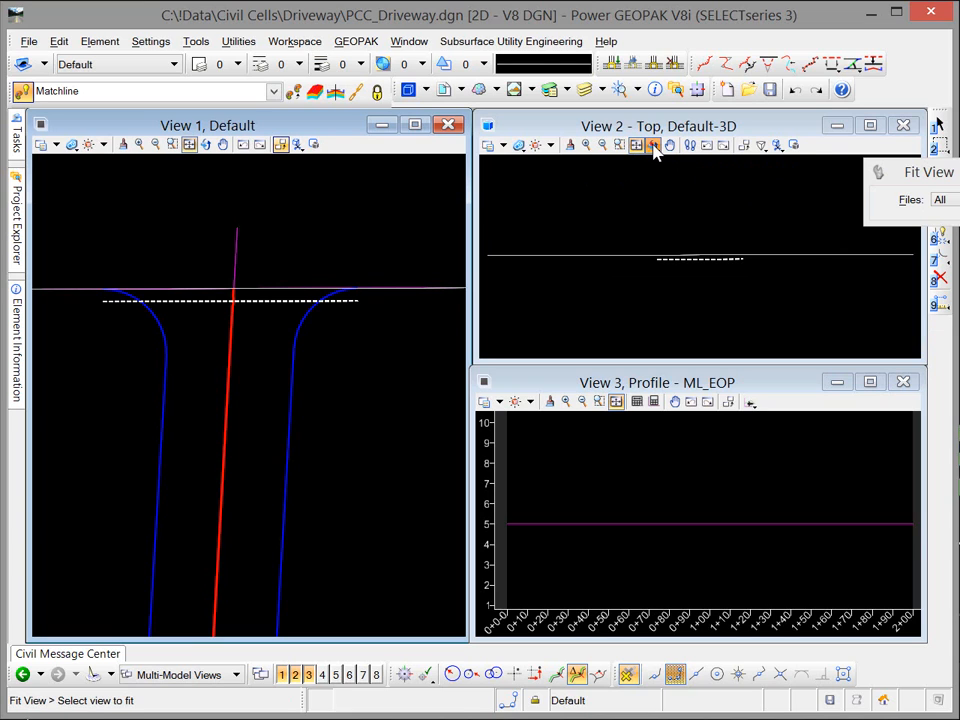
# Step: Rotate View 2 dynamically to an oblique 3D angle to inspect the ML_EOP and Matchline elements
pyautogui.click(651, 146)
pyautogui.click(678, 164)
pyautogui.click(628, 124)
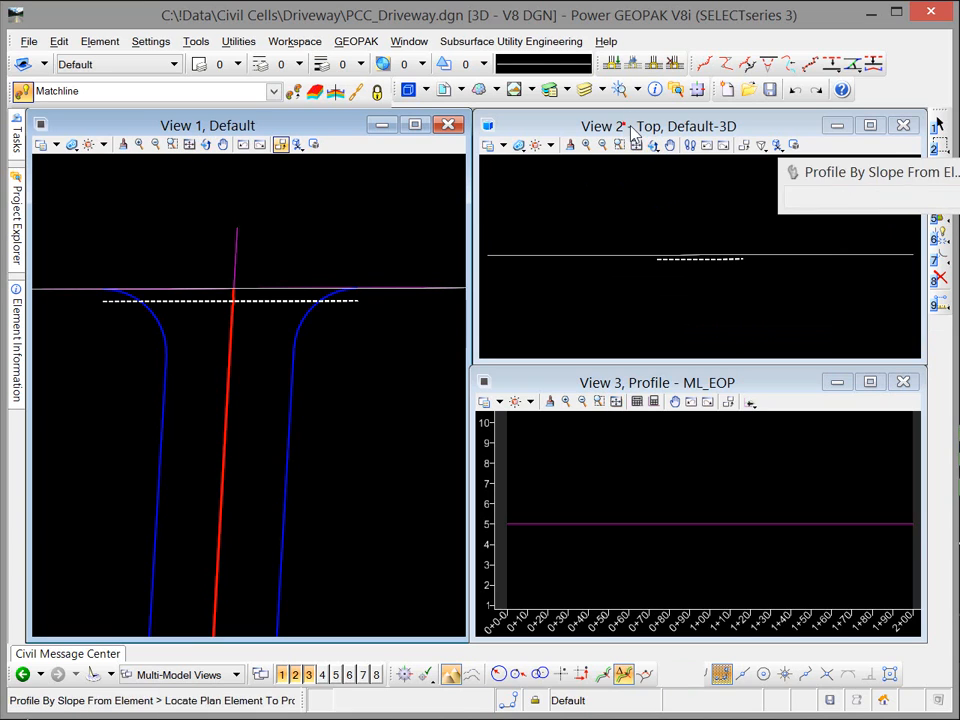
pyautogui.click(658, 146)
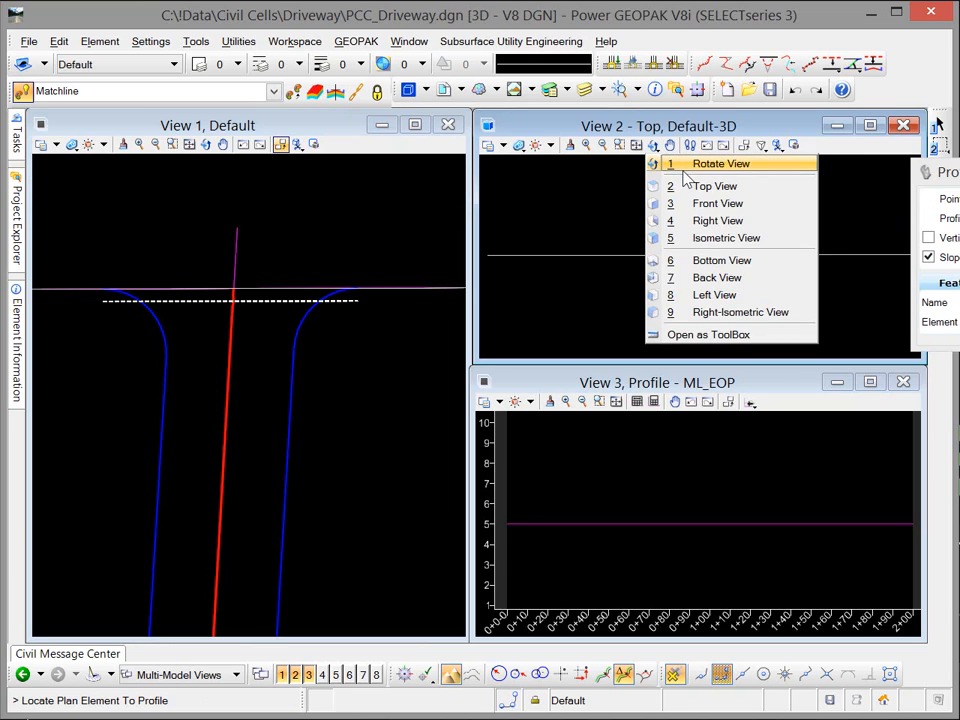
pyautogui.click(683, 165)
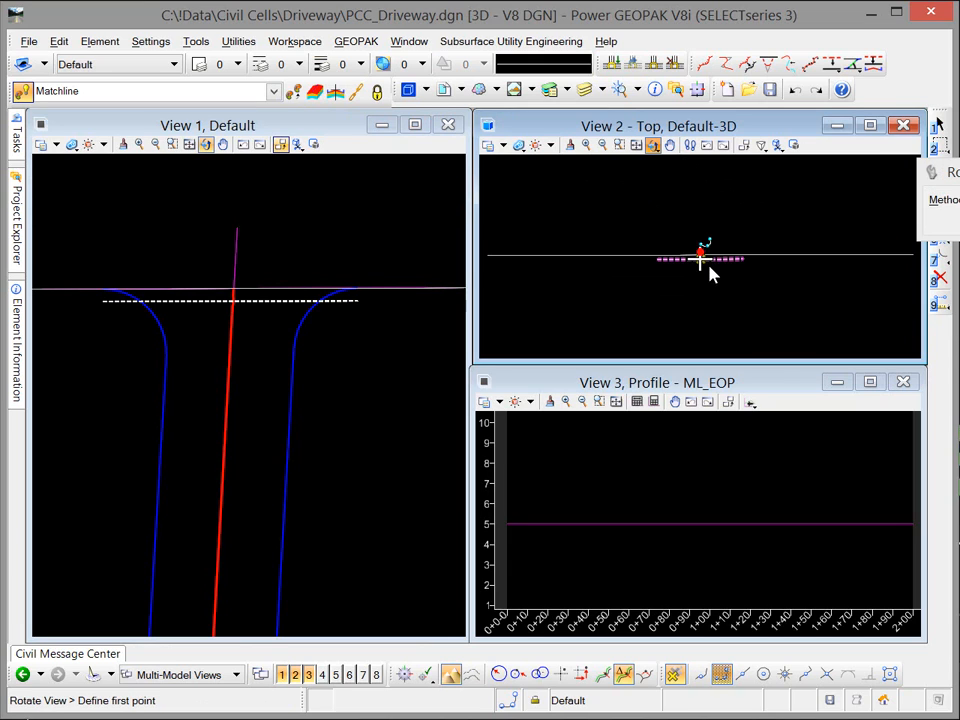
pyautogui.click(666, 288)
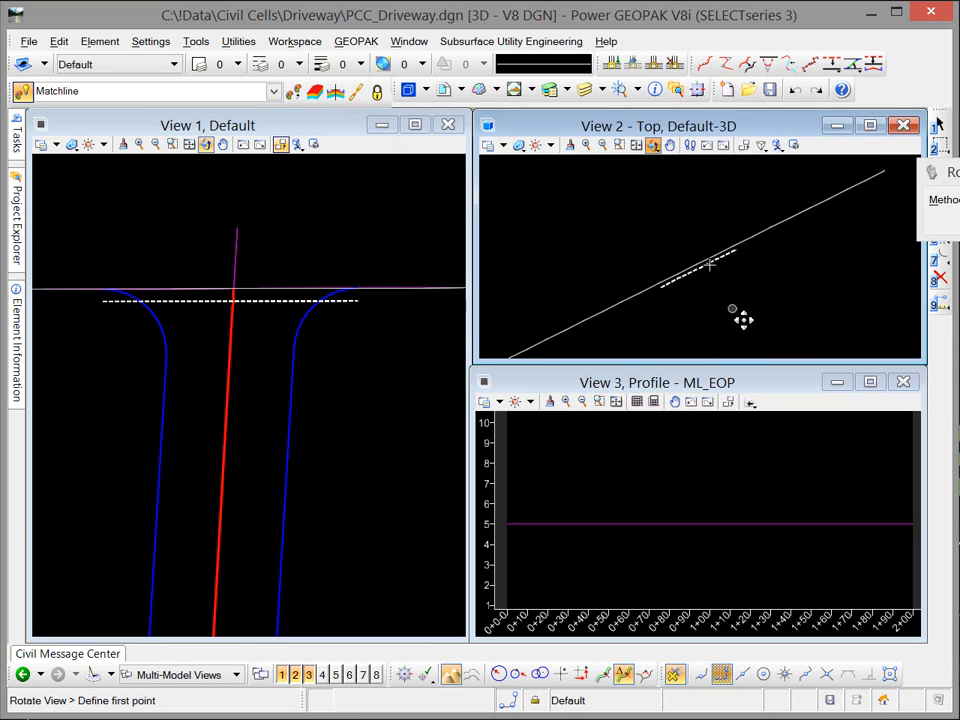
pyautogui.click(718, 276)
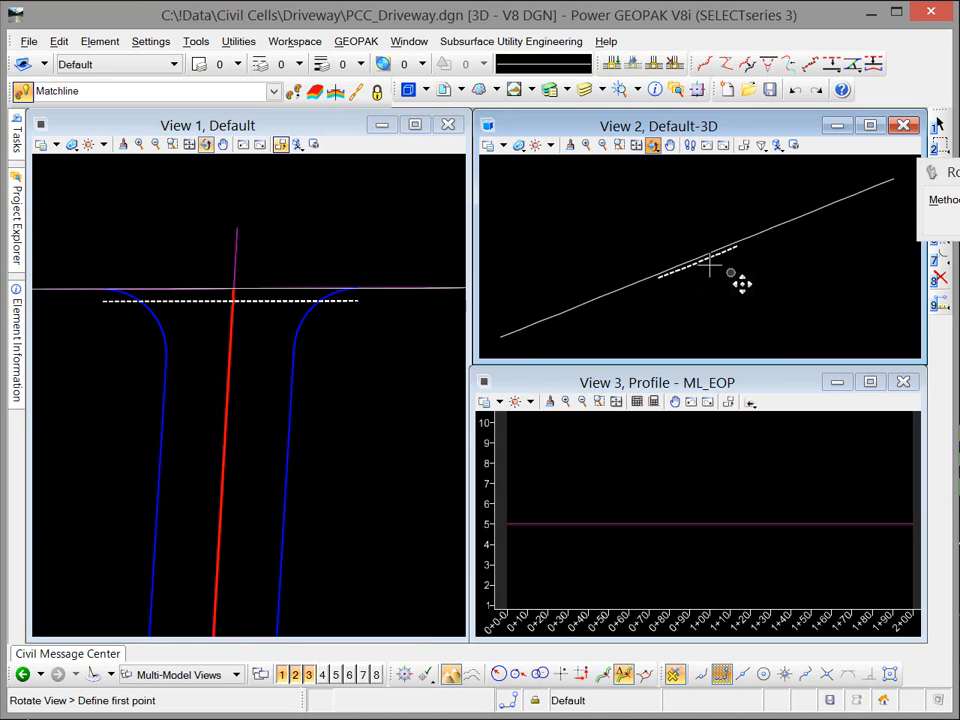
pyautogui.moveTo(701, 278); pyautogui.dragTo(681, 259, button='middle')
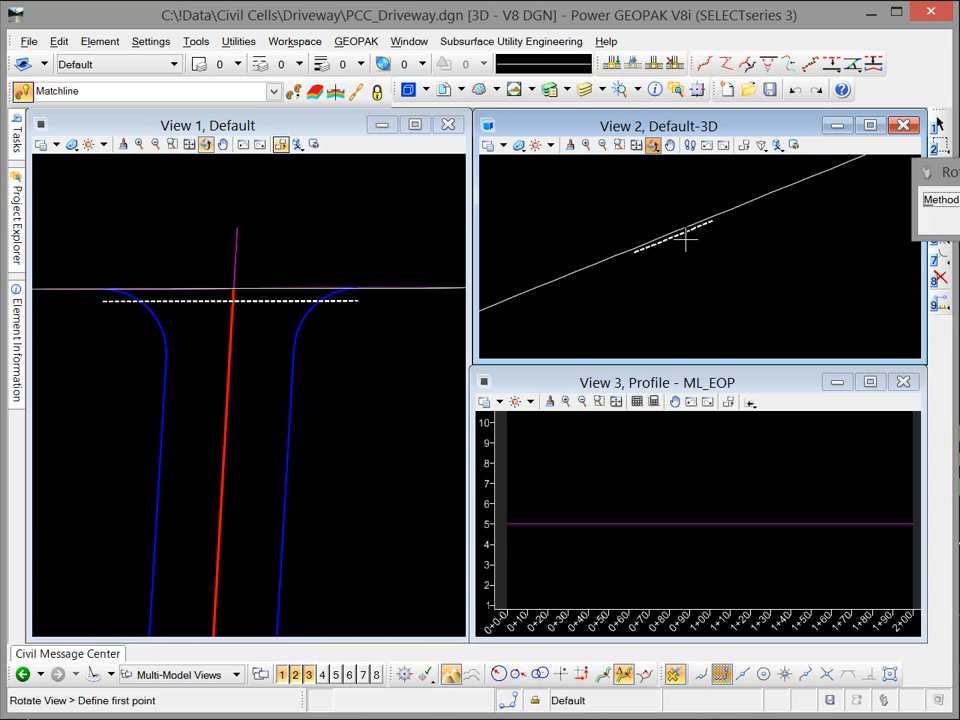
pyautogui.moveTo(955, 172); pyautogui.dragTo(745, 112)
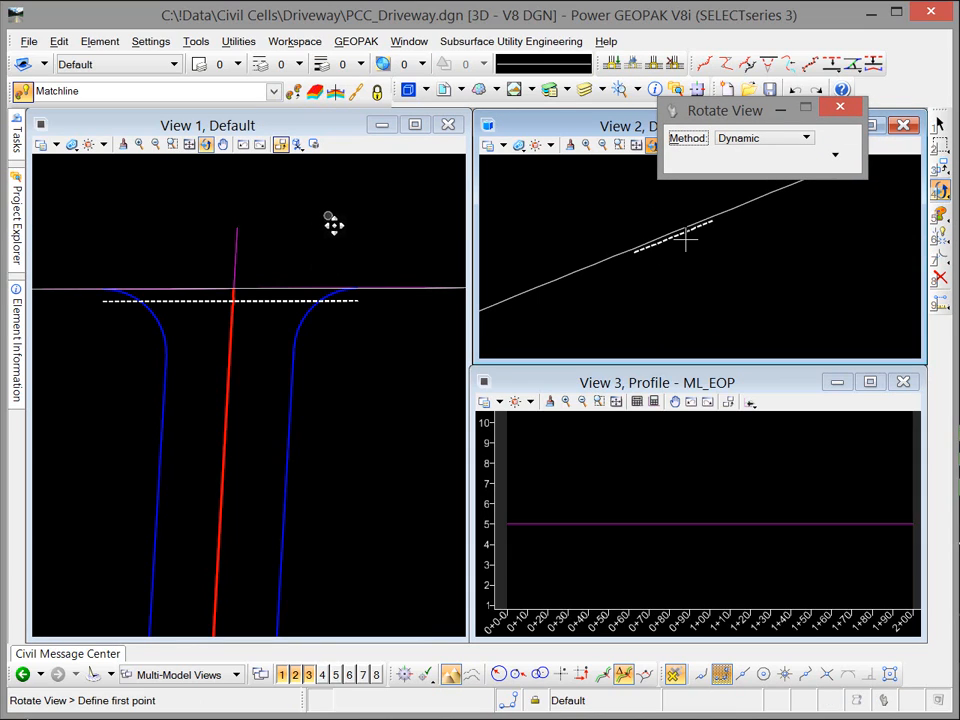
# Step: Set the Matchline's offset to zero so that it lies directly on the ML_EOP line
pyautogui.rightClick(342, 216)
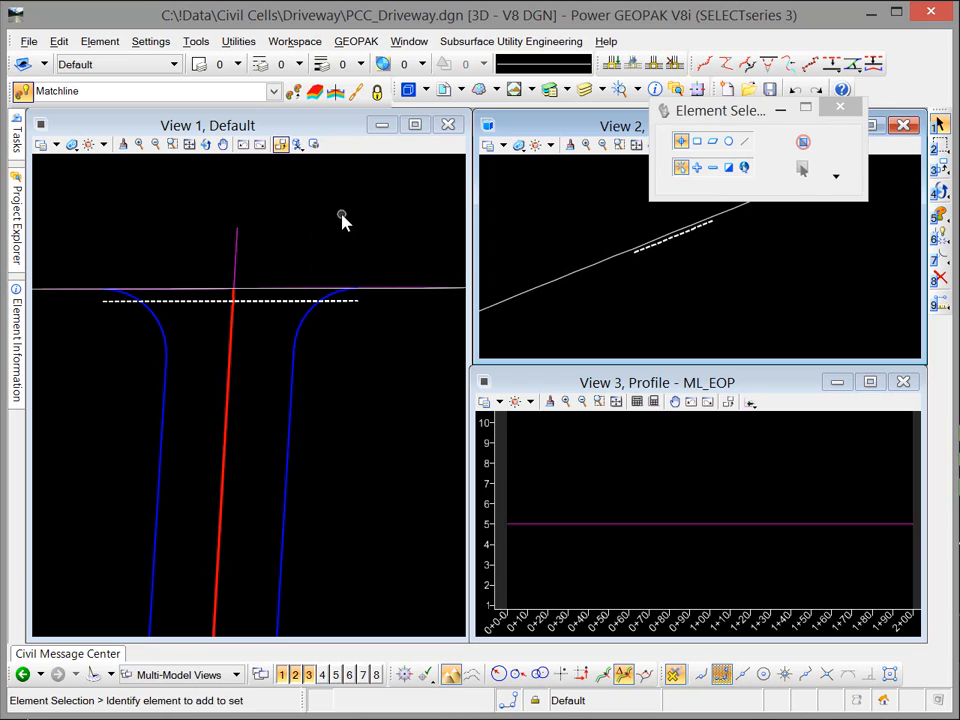
pyautogui.click(311, 125)
pyautogui.click(271, 305)
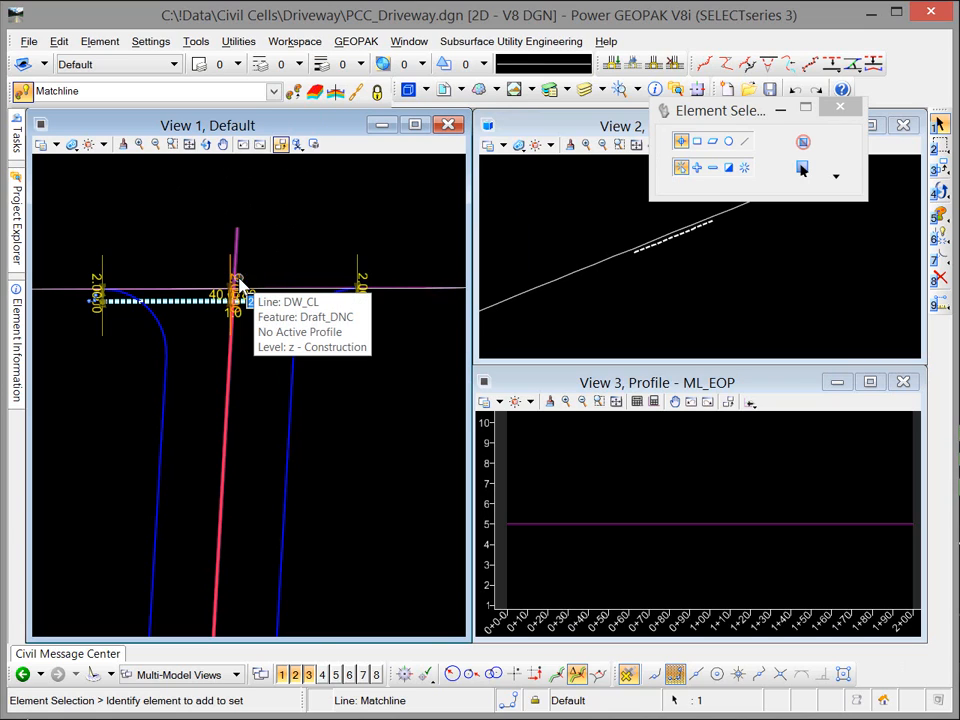
pyautogui.click(238, 279)
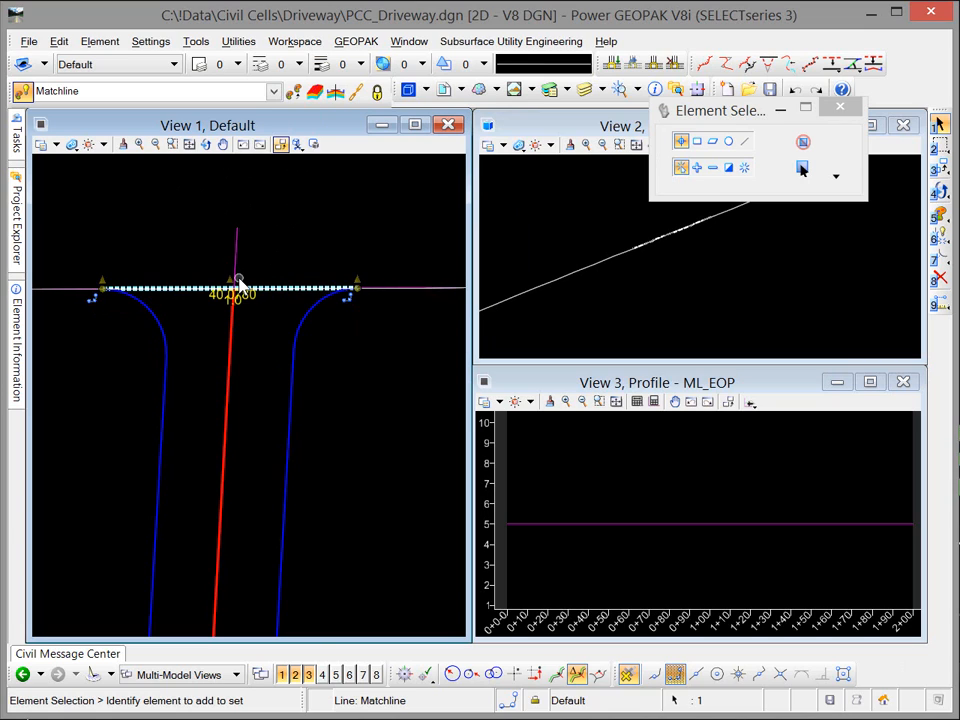
pyautogui.click(291, 225)
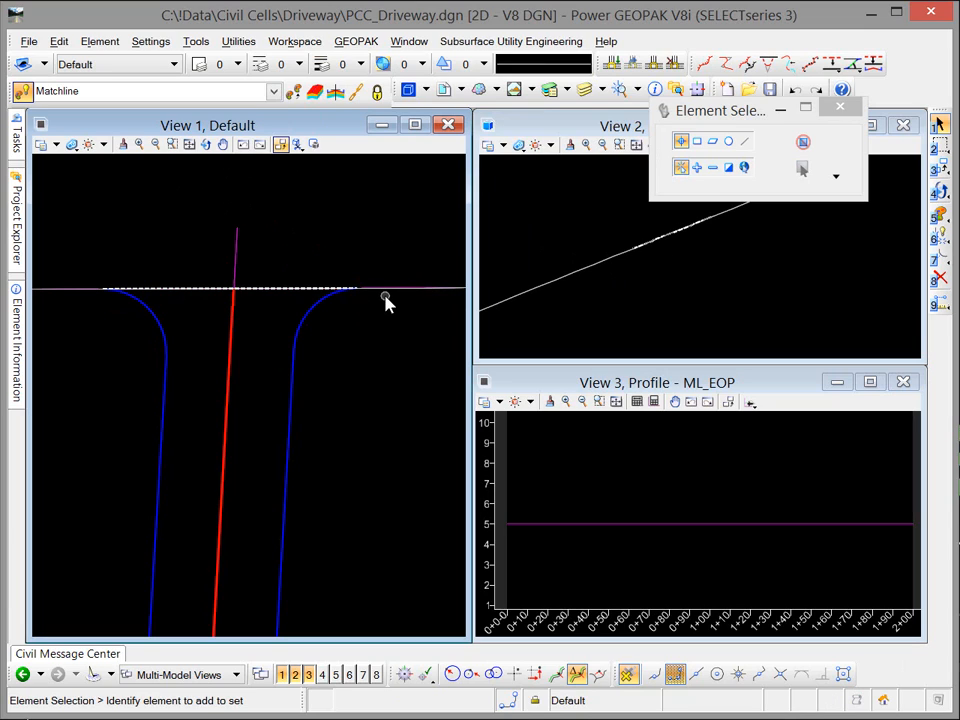
# Step: Turn off use of the active feature definition and place an orthogonal solid-area block without fill that loosely surrounds the whole driveway layout
pyautogui.scroll(-3, 405, 362)
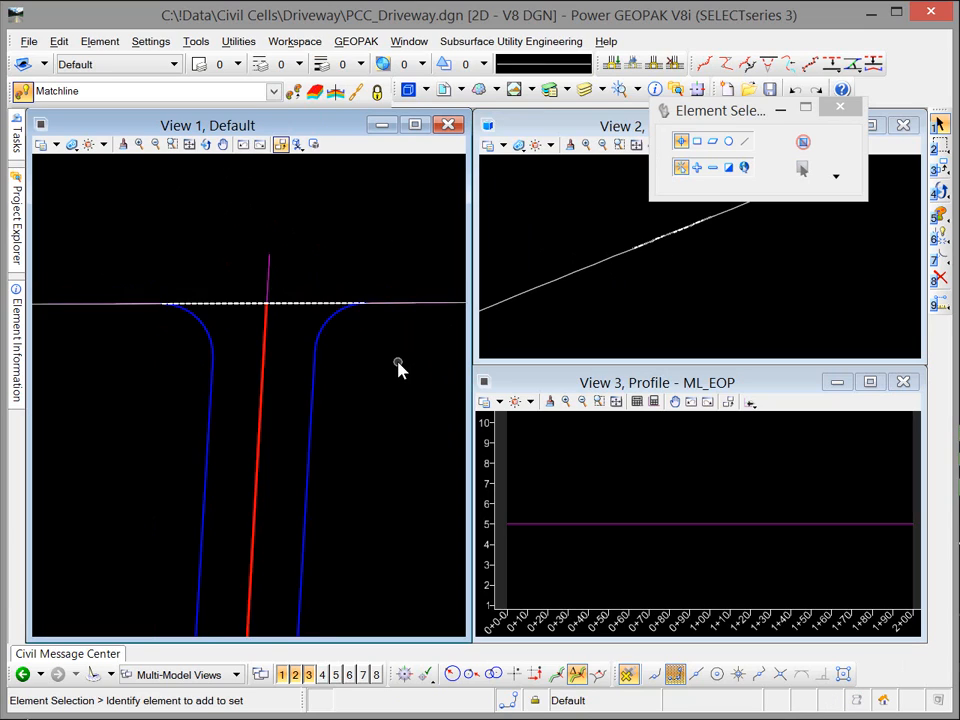
pyautogui.moveTo(394, 386); pyautogui.dragTo(315, 300, button='middle')
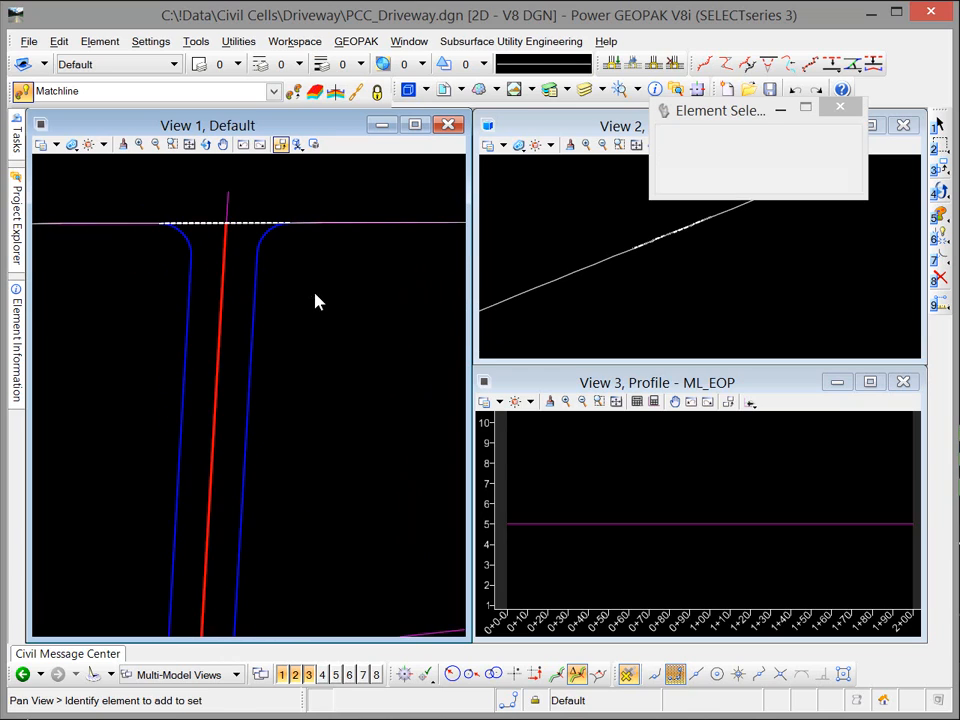
pyautogui.scroll(-1, 315, 300)
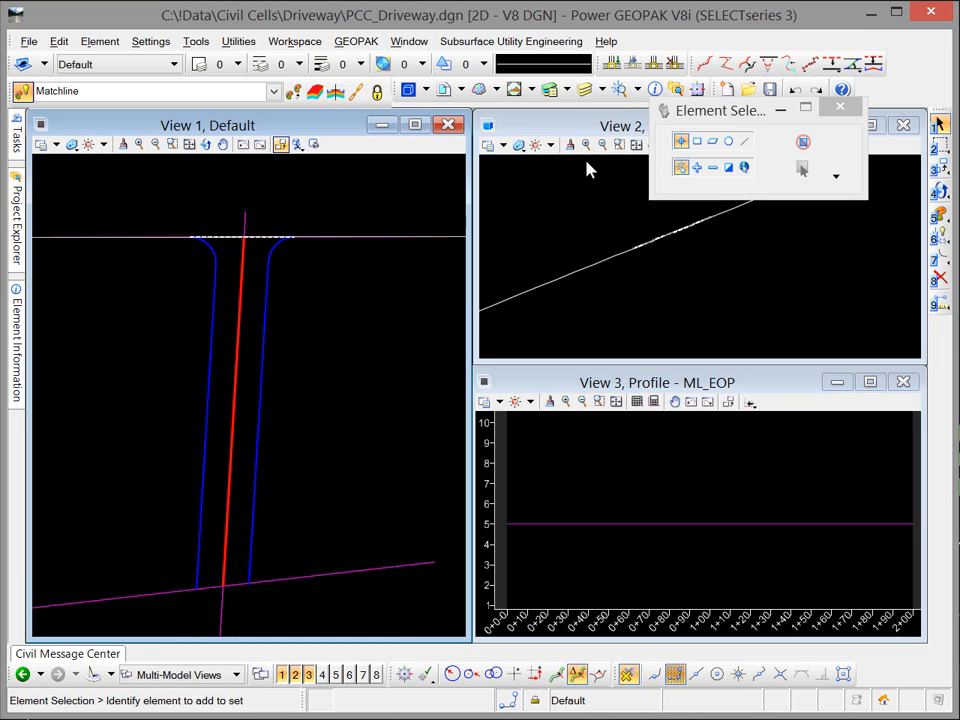
pyautogui.moveTo(707, 112); pyautogui.dragTo(681, 53)
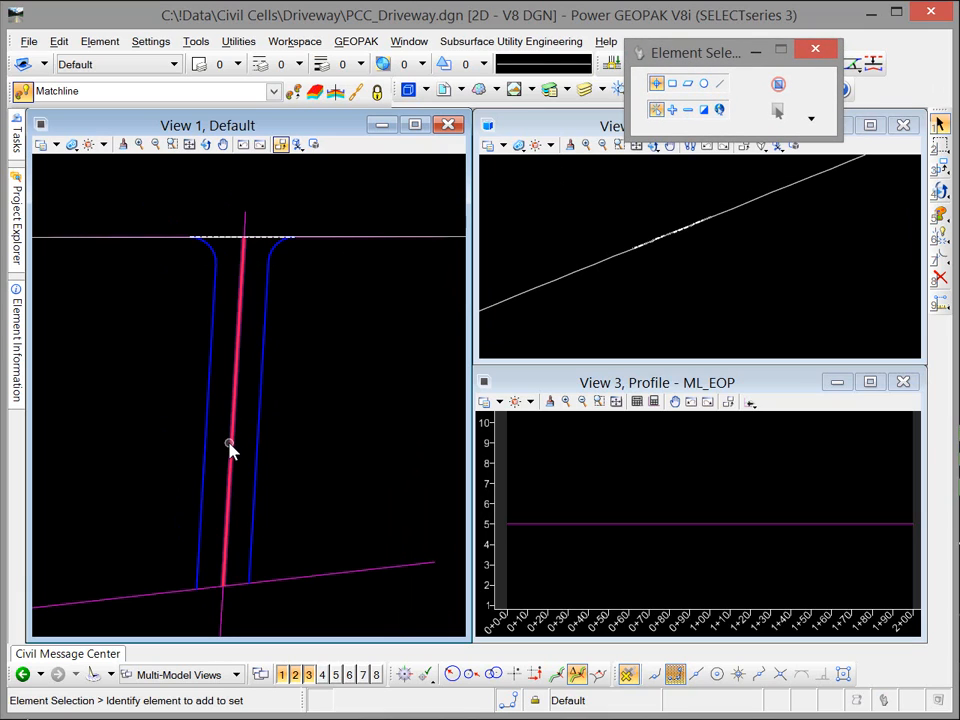
pyautogui.moveTo(229, 449)
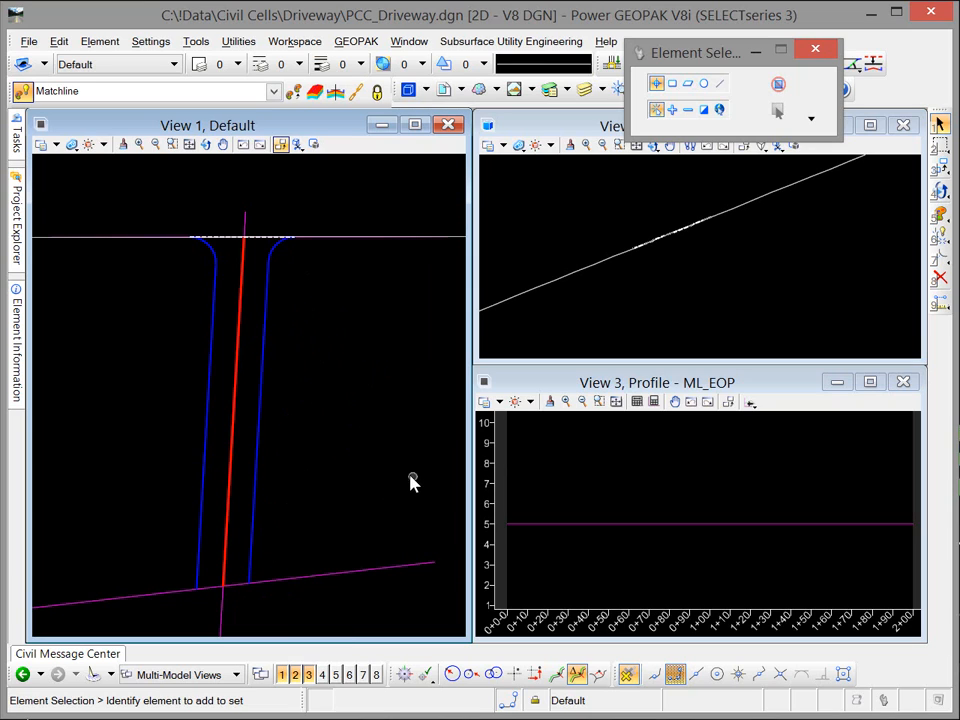
pyautogui.scroll(-6, 324, 454)
pyautogui.moveTo(385, 485); pyautogui.dragTo(290, 430, button='middle')
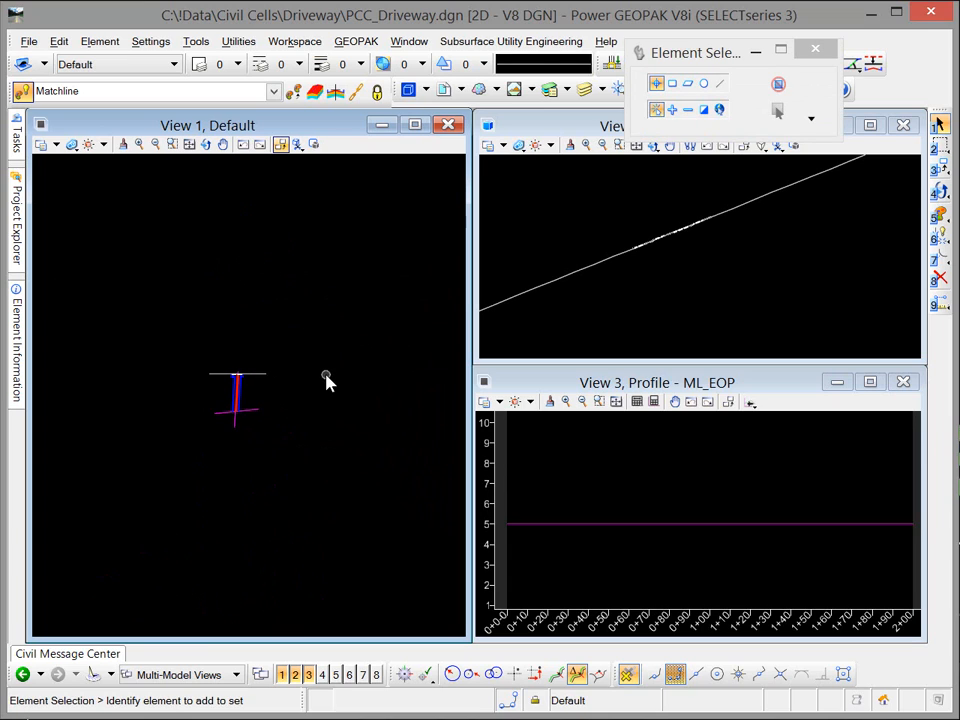
pyautogui.moveTo(16, 140)
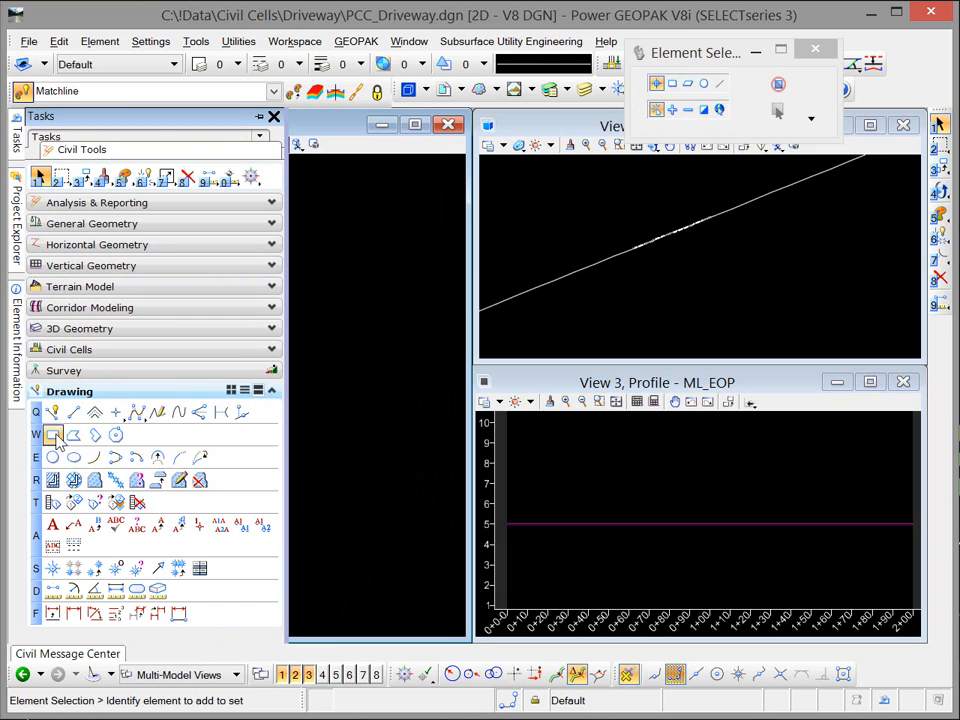
pyautogui.click(53, 435)
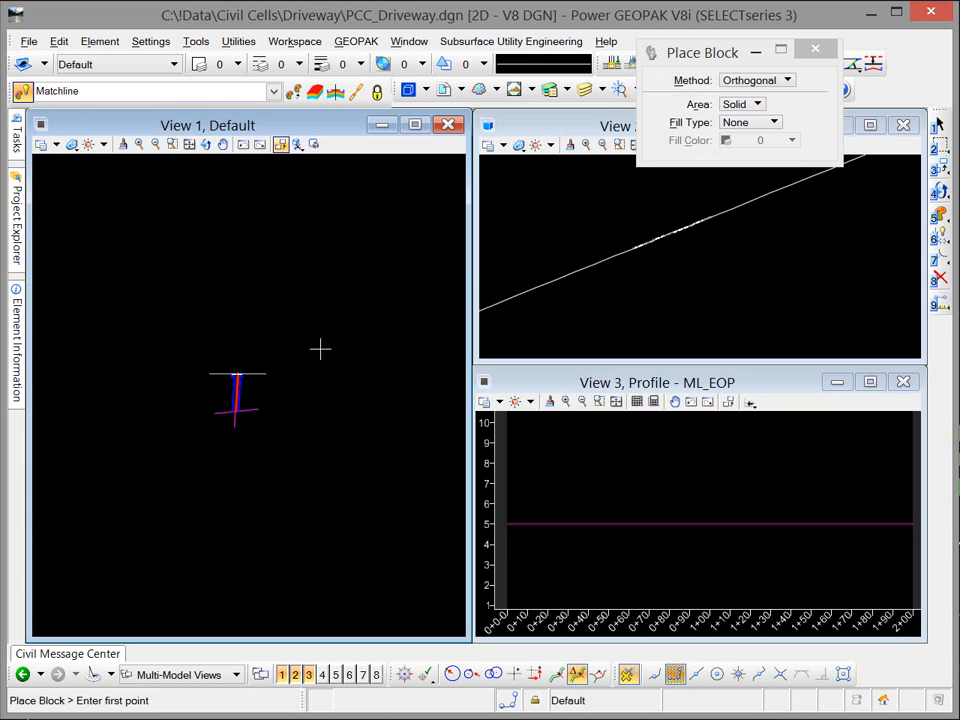
pyautogui.click(75, 91)
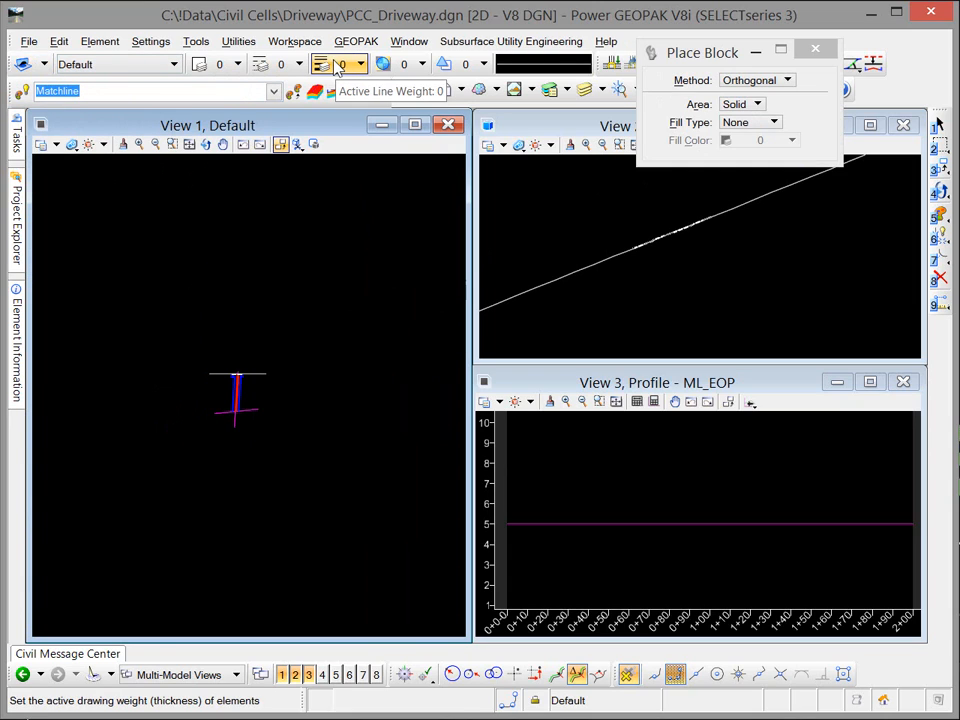
pyautogui.click(120, 306)
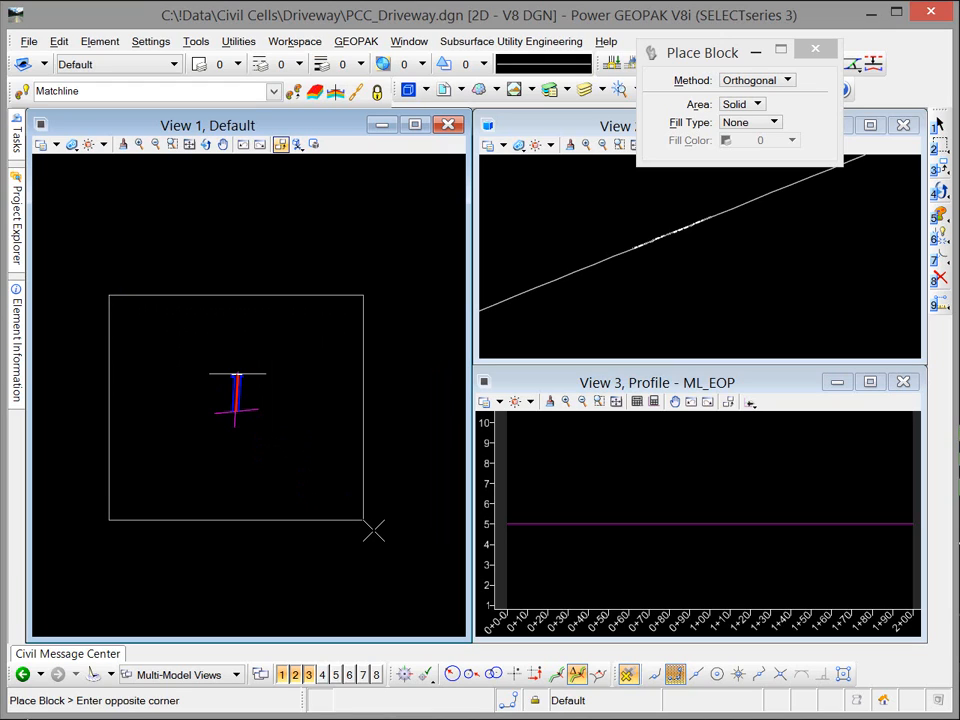
pyautogui.click(373, 531)
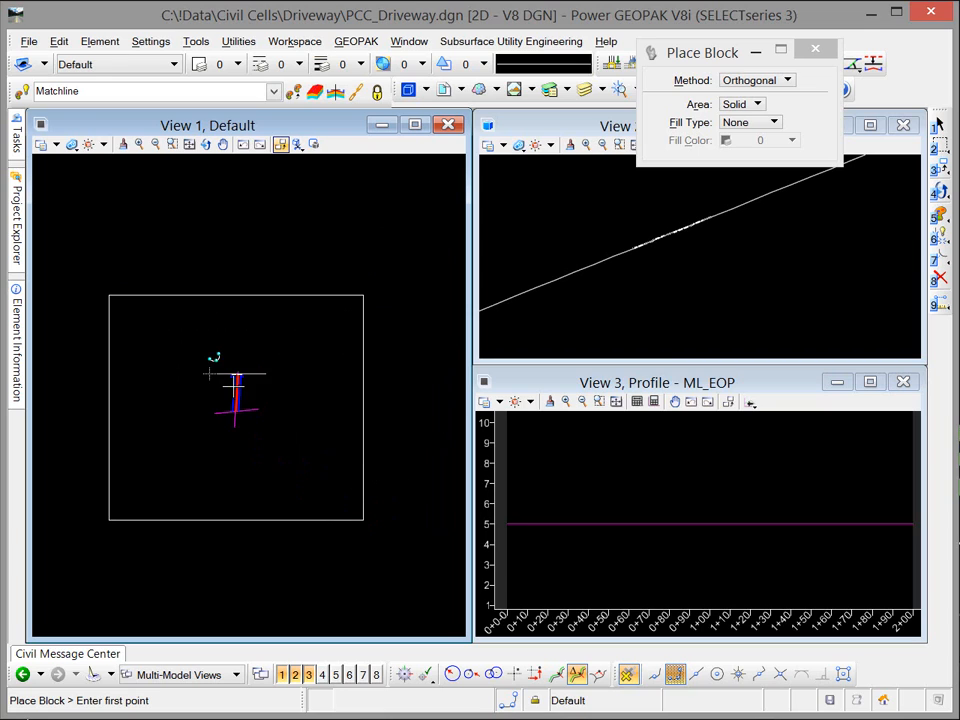
# Step: Create a profile by constant elevation of 1 for the block surrounding the driveway layout
pyautogui.moveTo(14, 140)
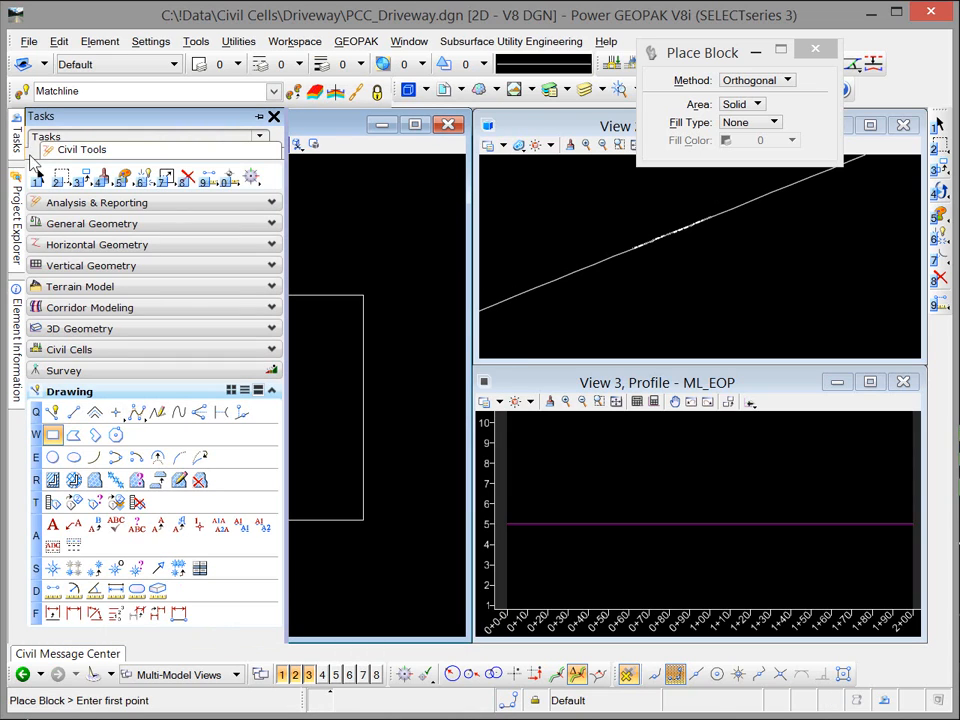
pyautogui.click(44, 268)
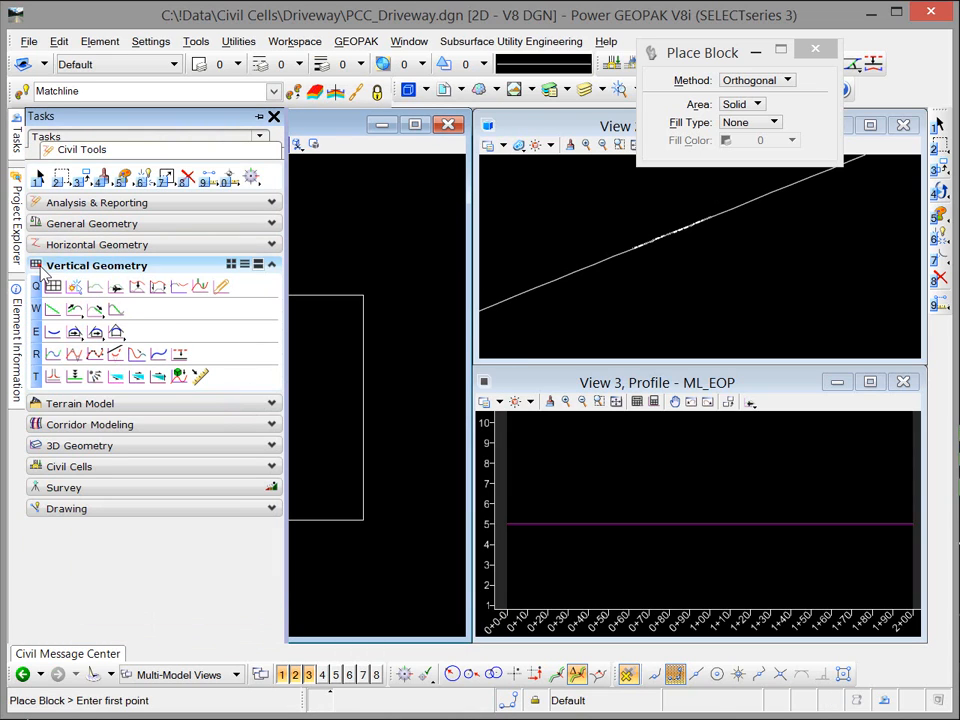
pyautogui.click(75, 376)
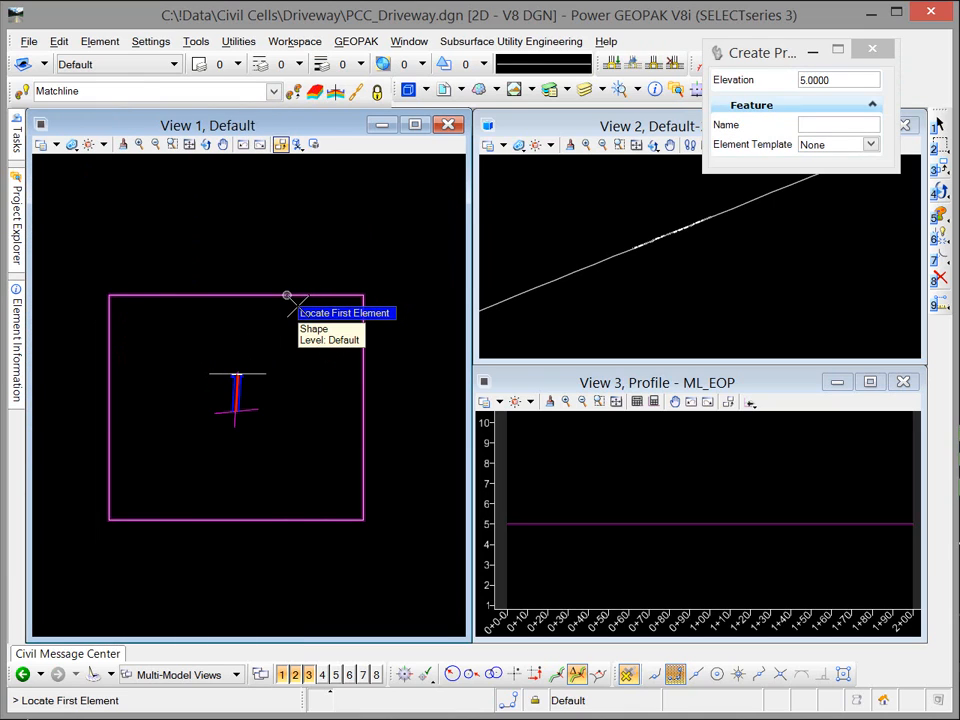
pyautogui.click(287, 297)
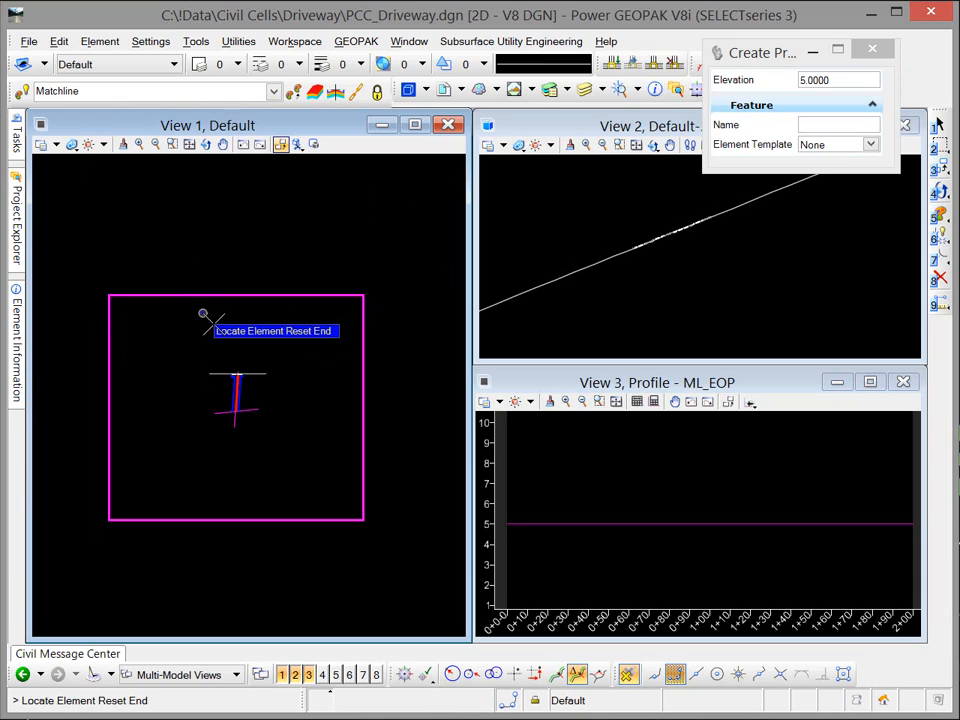
pyautogui.rightClick(203, 316)
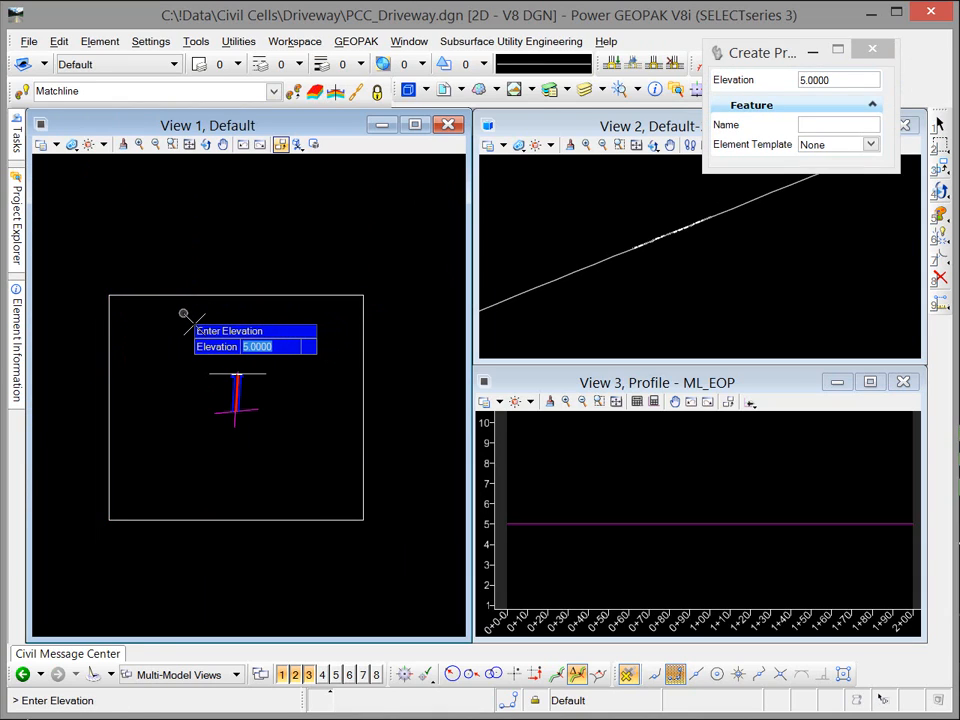
pyautogui.write('1')
pyautogui.press('Return')
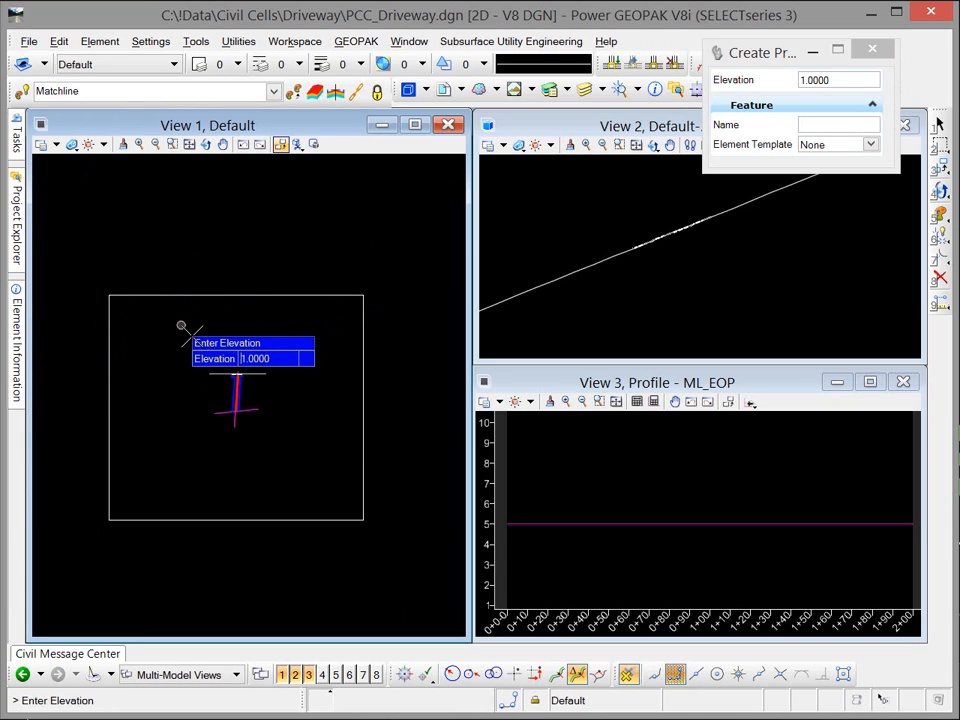
pyautogui.click(181, 325)
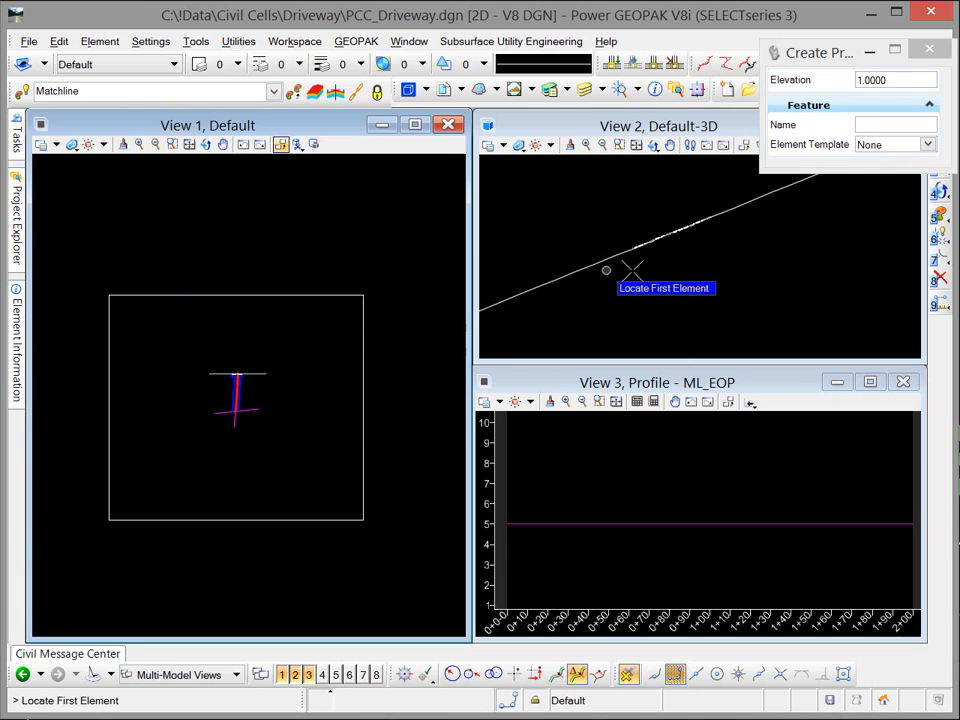
pyautogui.scroll(-2, 676, 271)
pyautogui.scroll(-9, 676, 270)
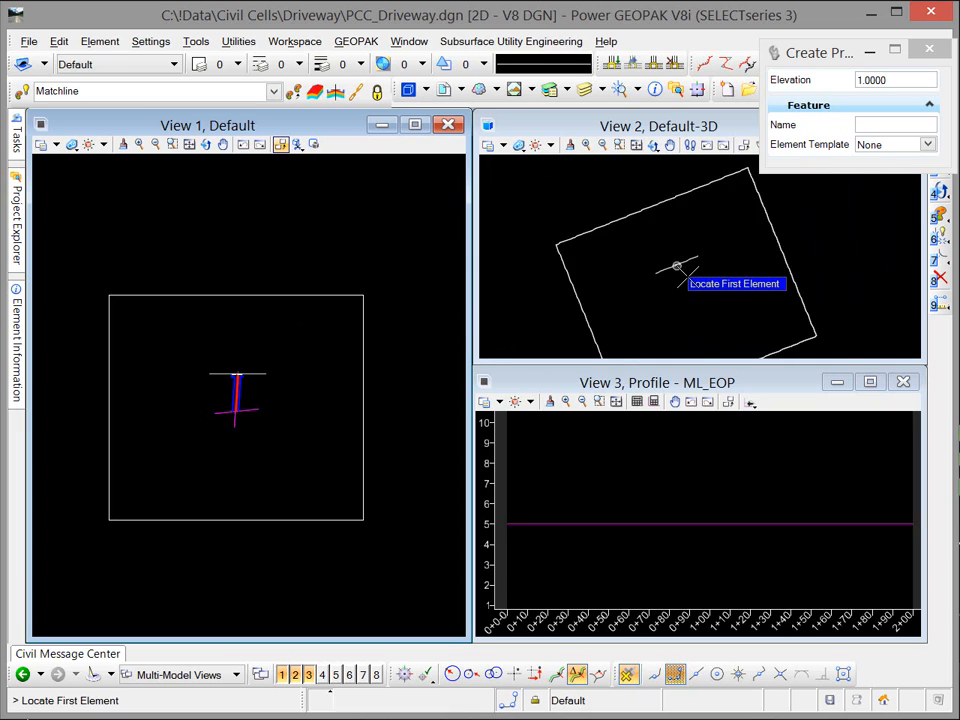
pyautogui.moveTo(696, 287); pyautogui.dragTo(662, 262, button='middle')
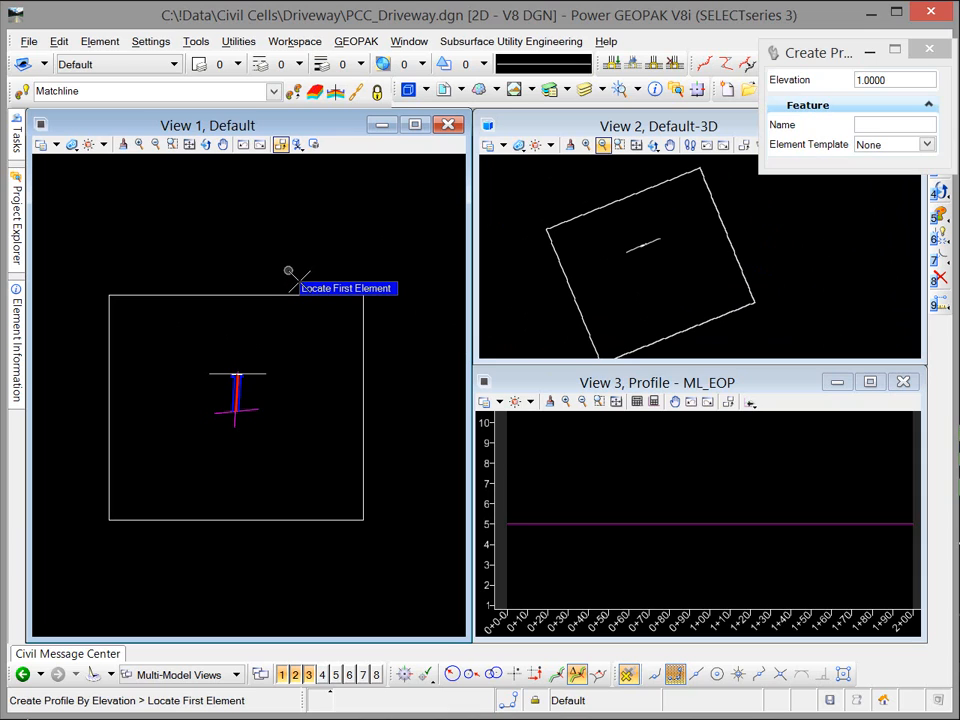
pyautogui.press('Escape')
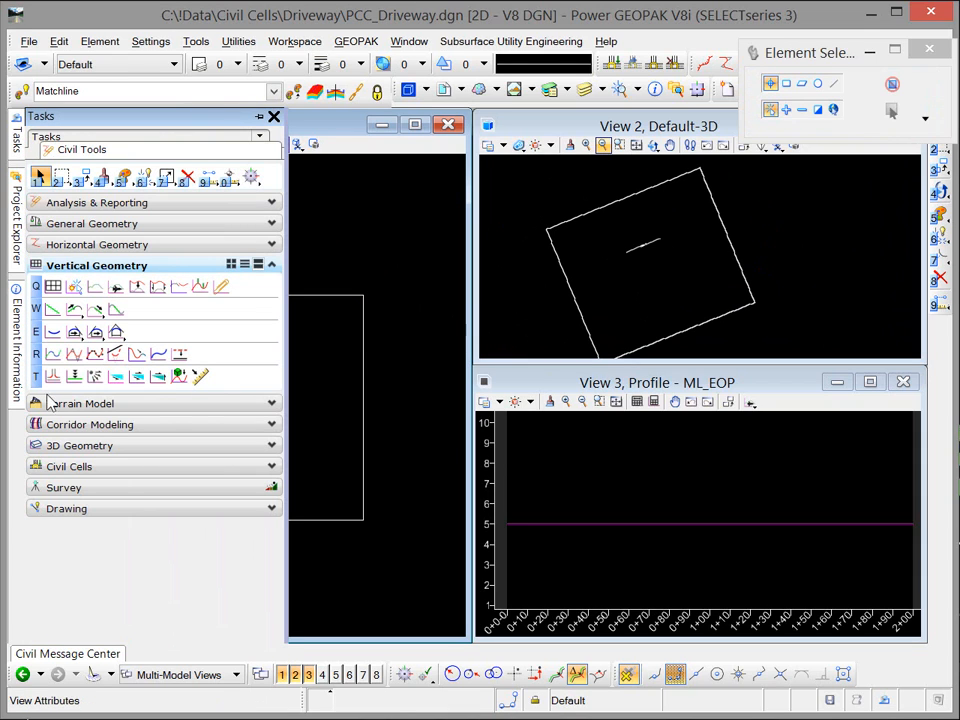
# Step: Create the Ex_Grd terrain model from the surrounding block as a Boundary feature, using Remove Slivers and the Existing_Boundary definition
pyautogui.click(40, 300)
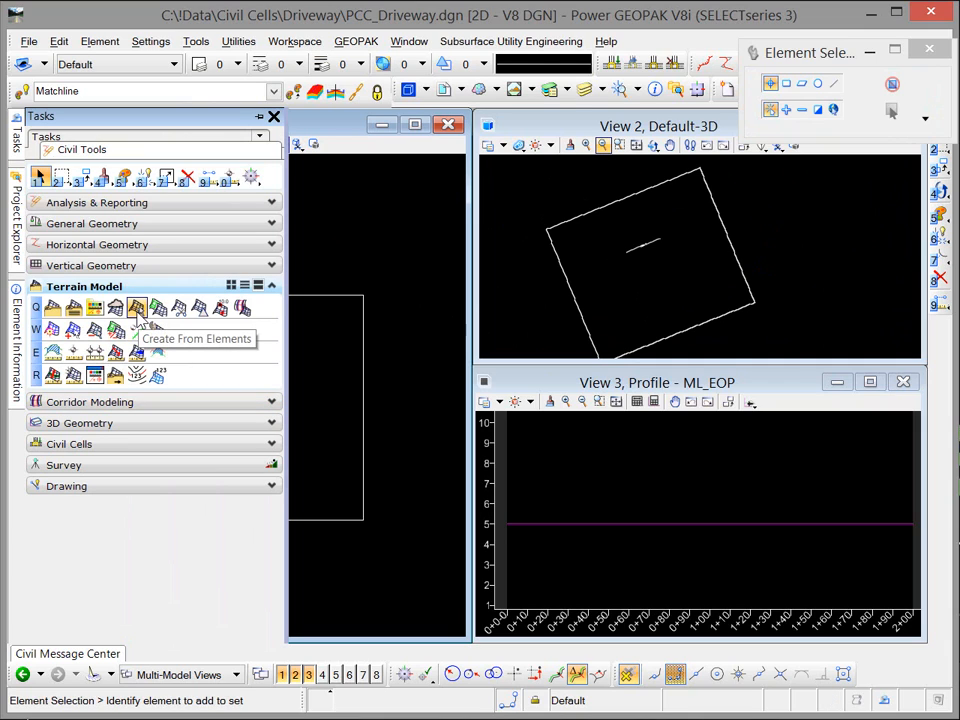
pyautogui.click(137, 311)
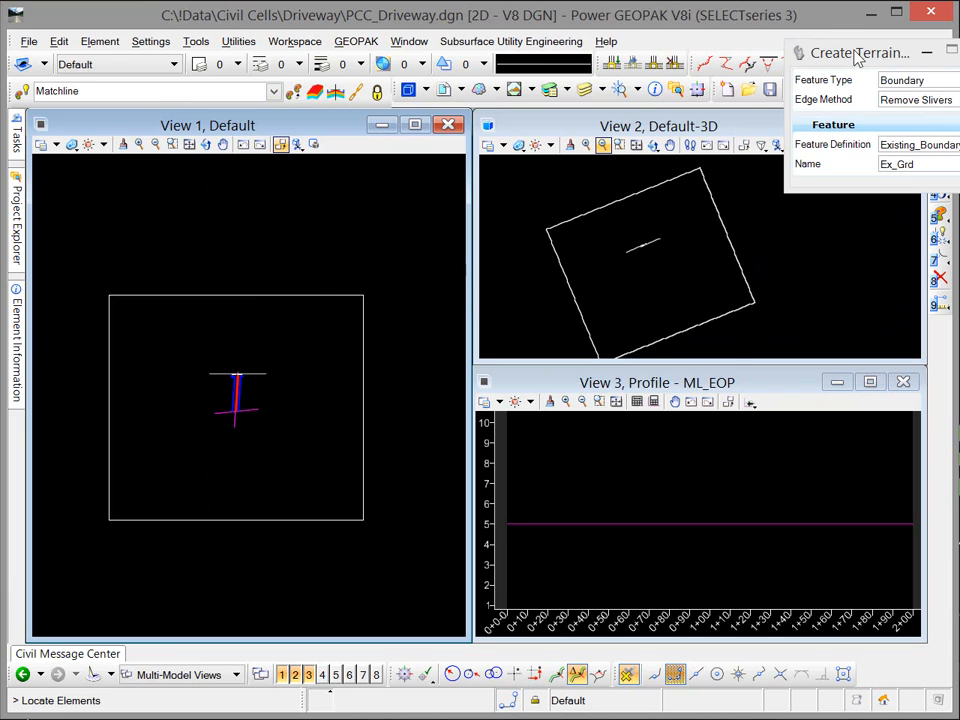
pyautogui.moveTo(840, 60); pyautogui.dragTo(555, 90)
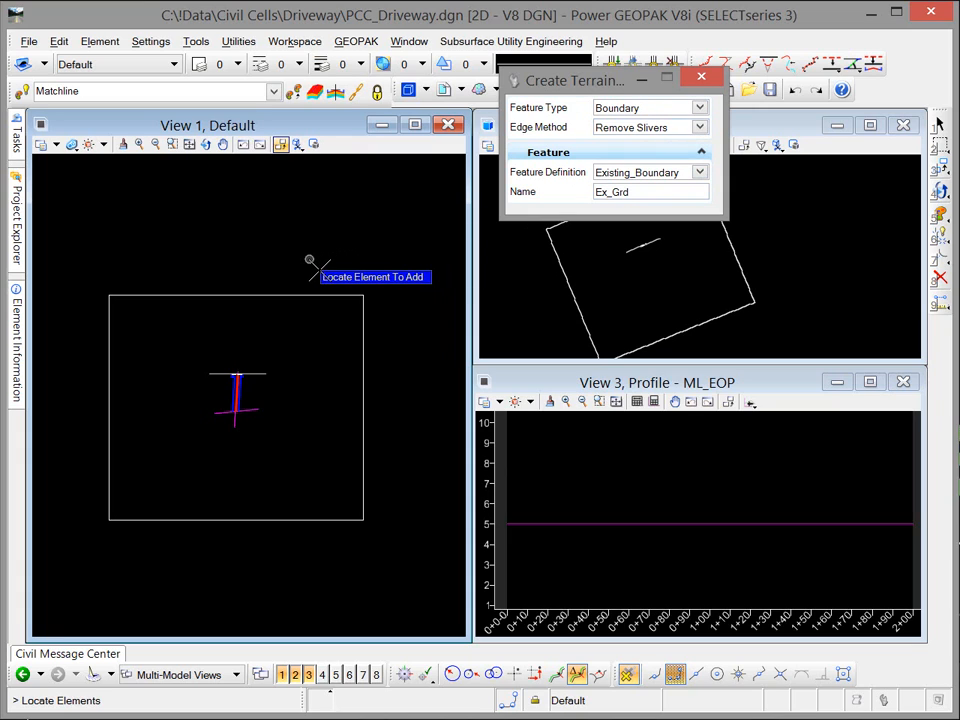
pyautogui.click(287, 298)
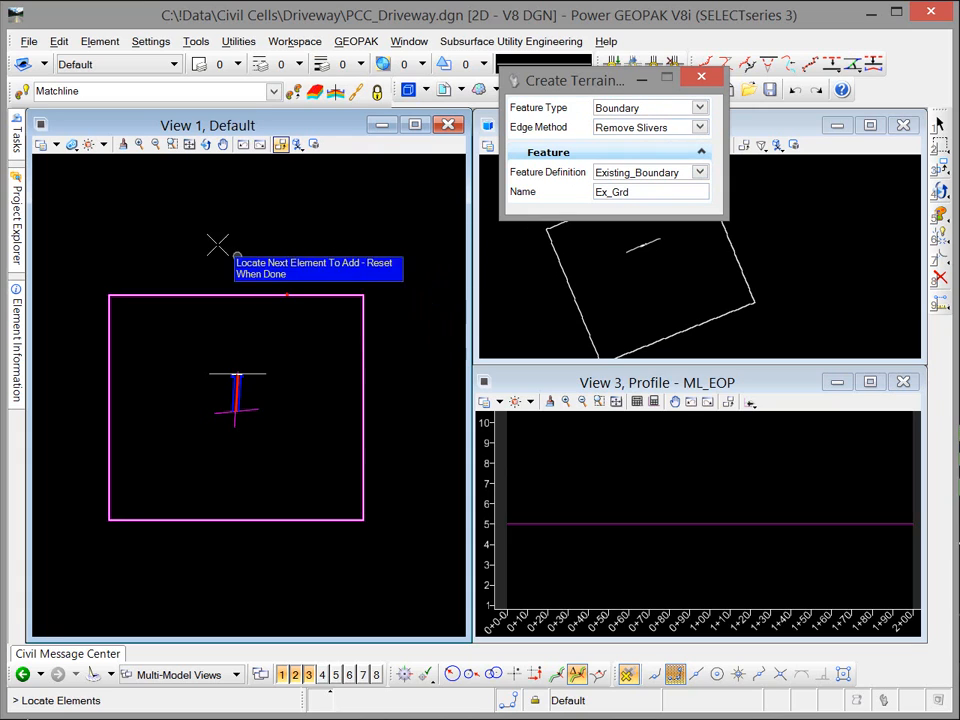
pyautogui.rightClick(157, 203)
pyautogui.click(157, 202)
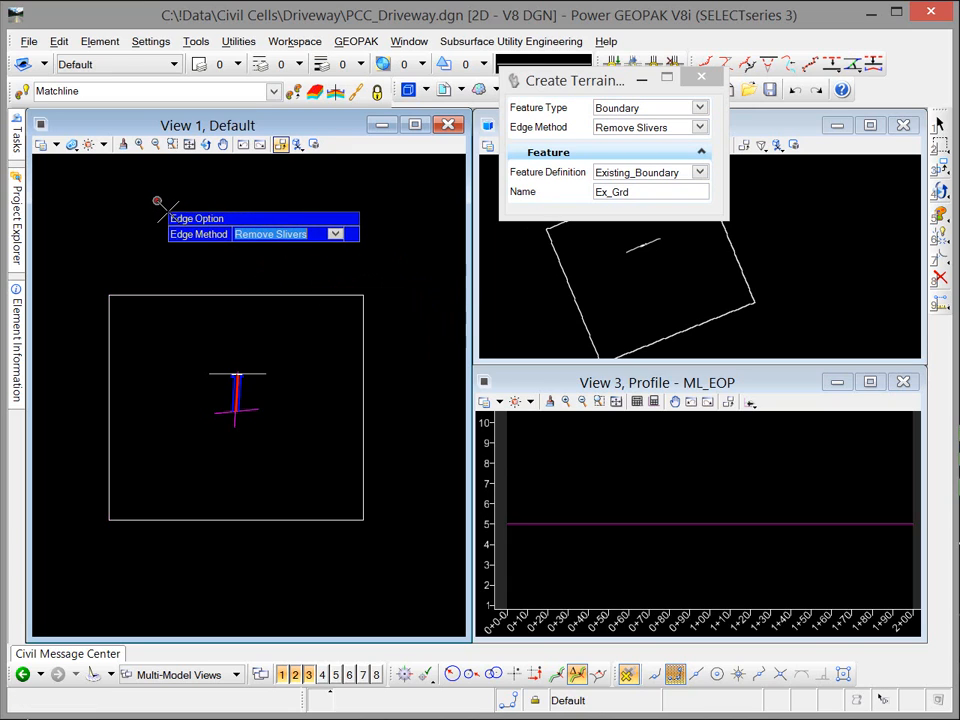
pyautogui.click(157, 202)
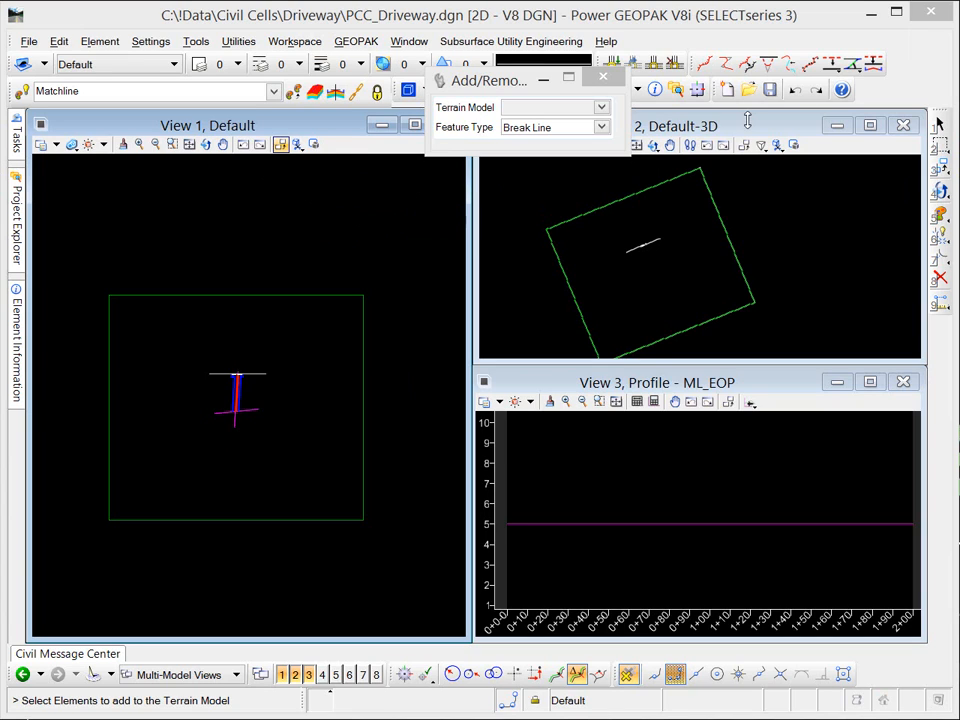
# Step: Set the Ex_Grd terrain model as the active terrain model in the 3D model
pyautogui.click(733, 131)
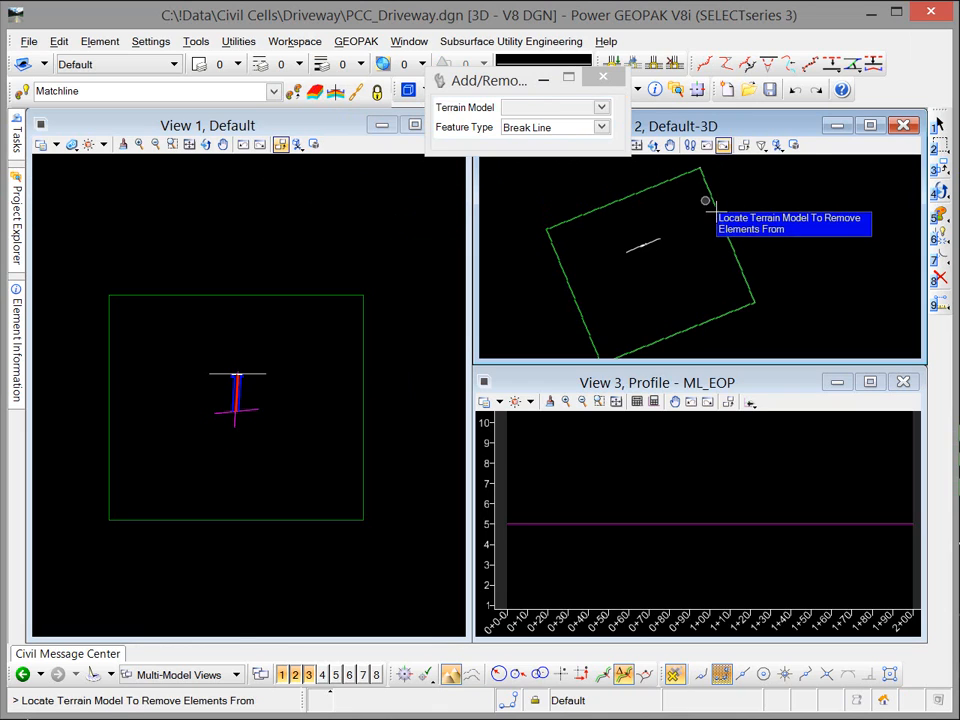
pyautogui.press('Escape')
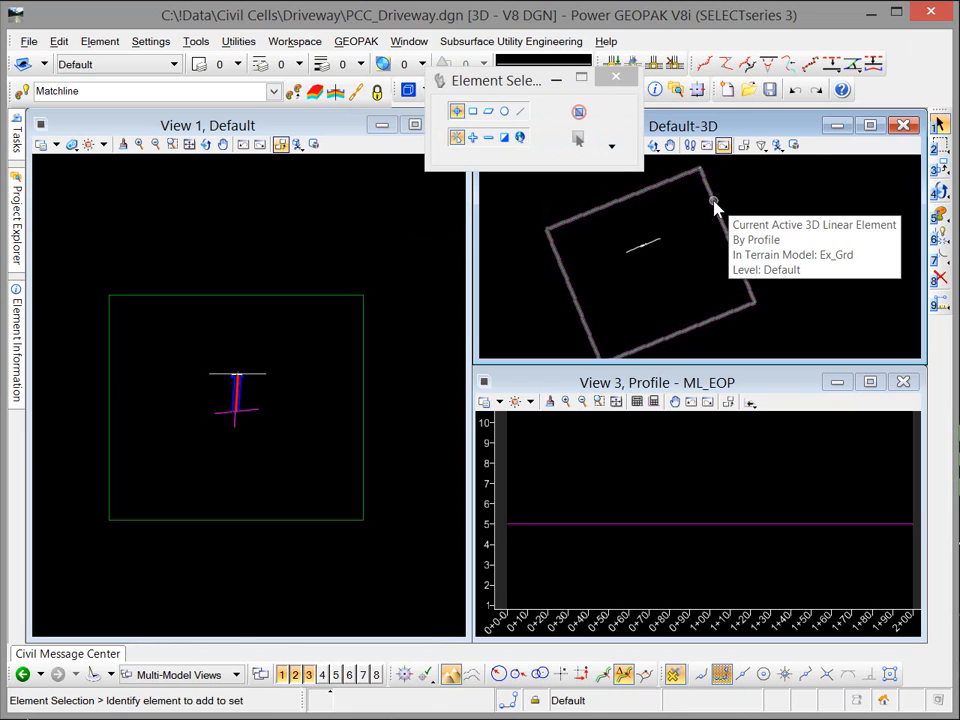
pyautogui.rightClick(714, 201)
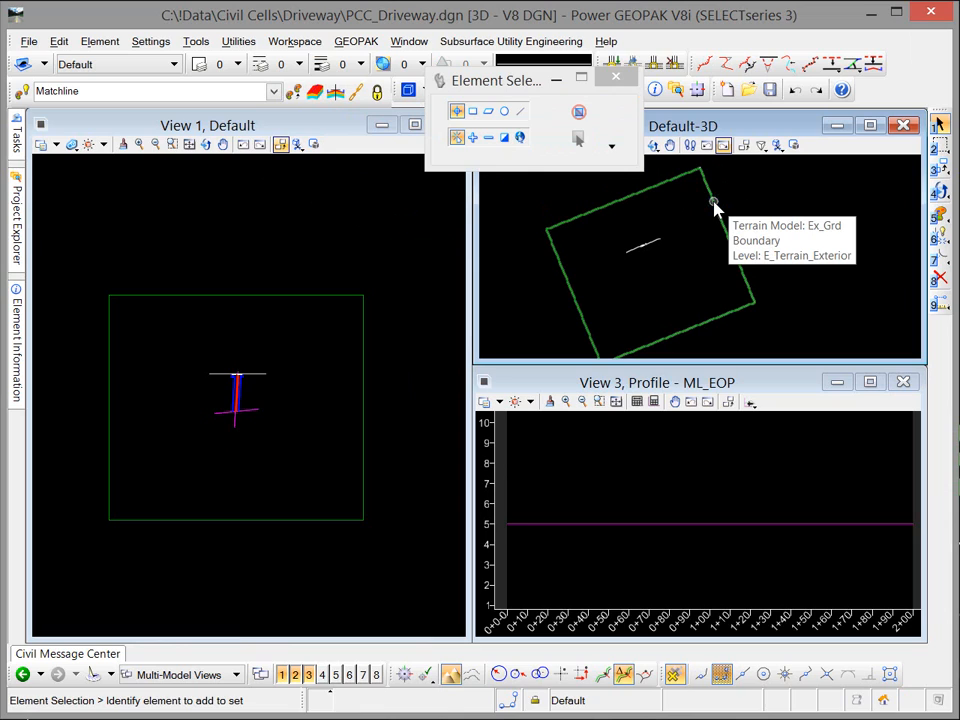
pyautogui.click(714, 203)
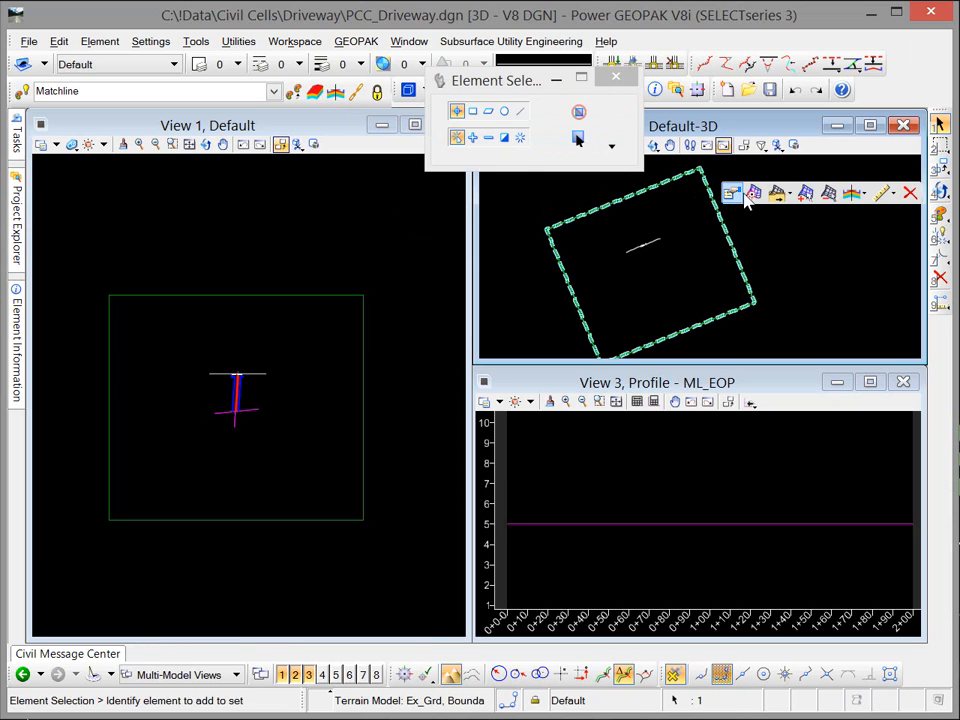
pyautogui.click(757, 197)
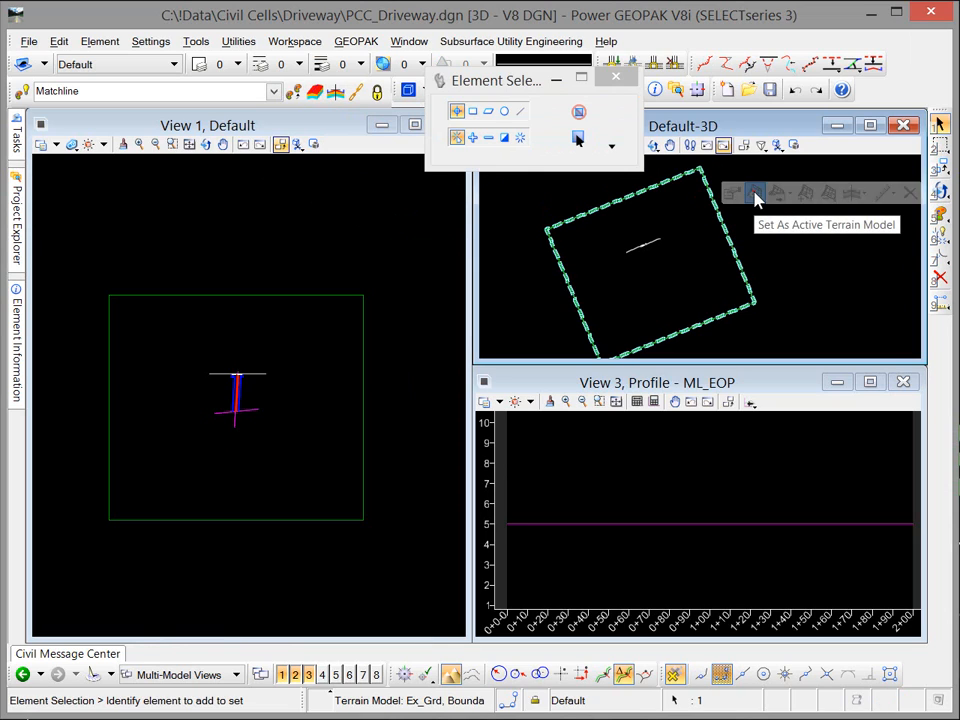
pyautogui.click(372, 207)
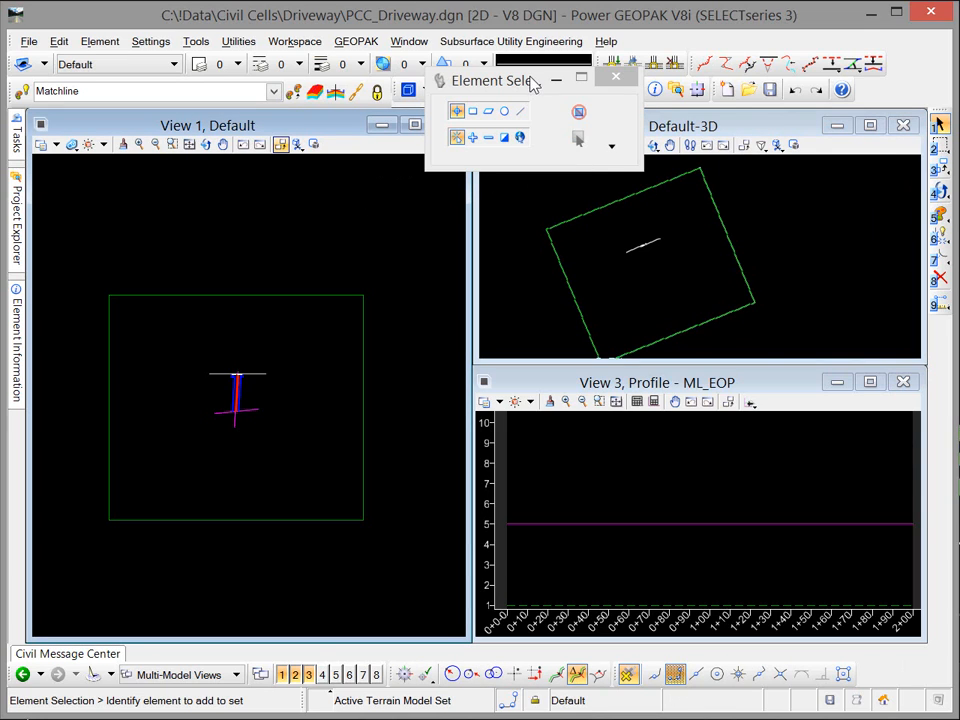
# Step: Clear the tool settings dialog out of the way and save the design file settings
pyautogui.moveTo(520, 82); pyautogui.dragTo(807, 136)
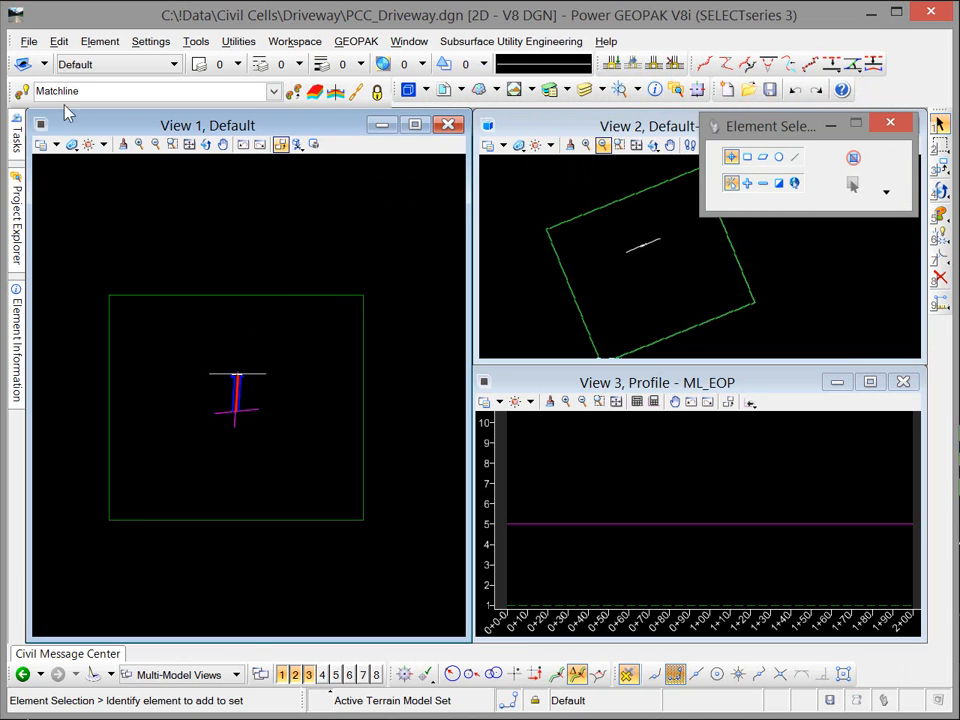
pyautogui.click(29, 41)
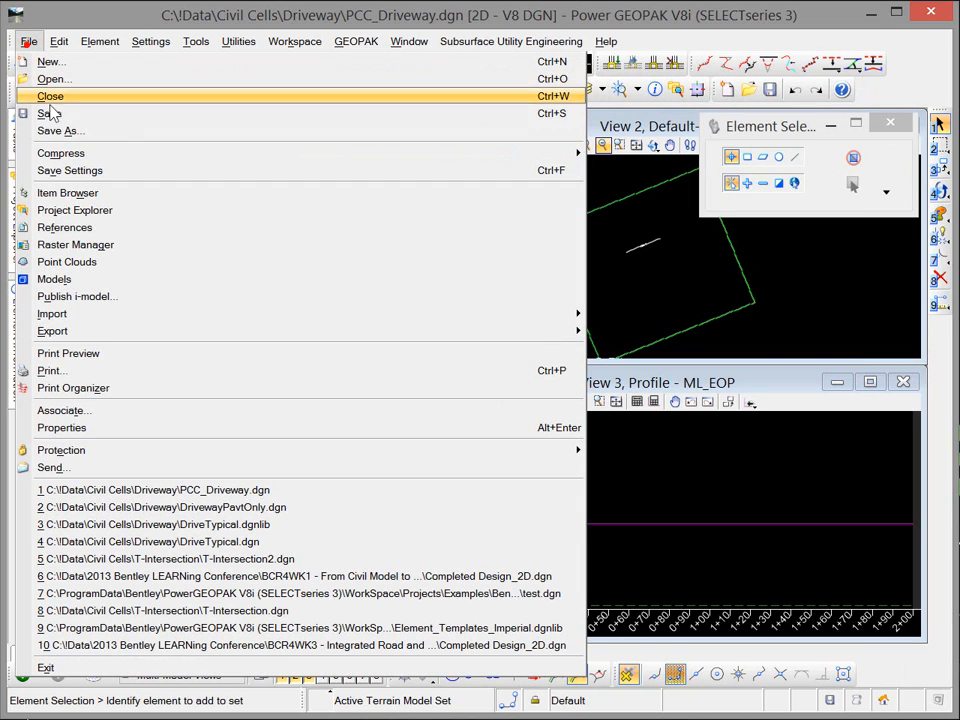
pyautogui.click(68, 171)
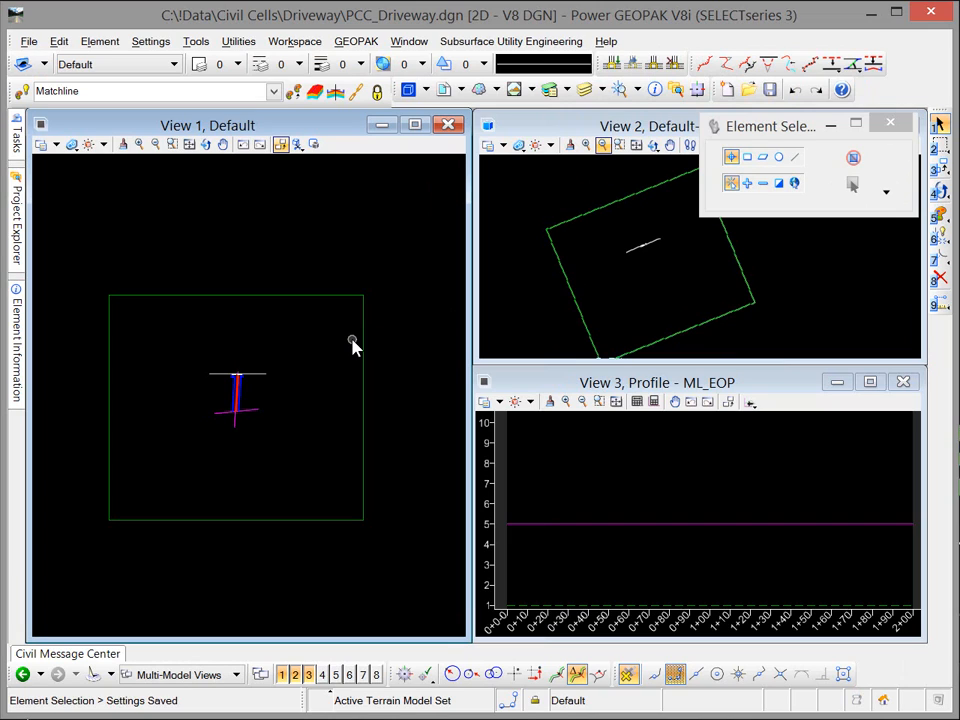
# Step: Examine the ML_EOP line, the radius returns and both ends of the driveway centerline in the plan view
pyautogui.scroll(6, 240, 411)
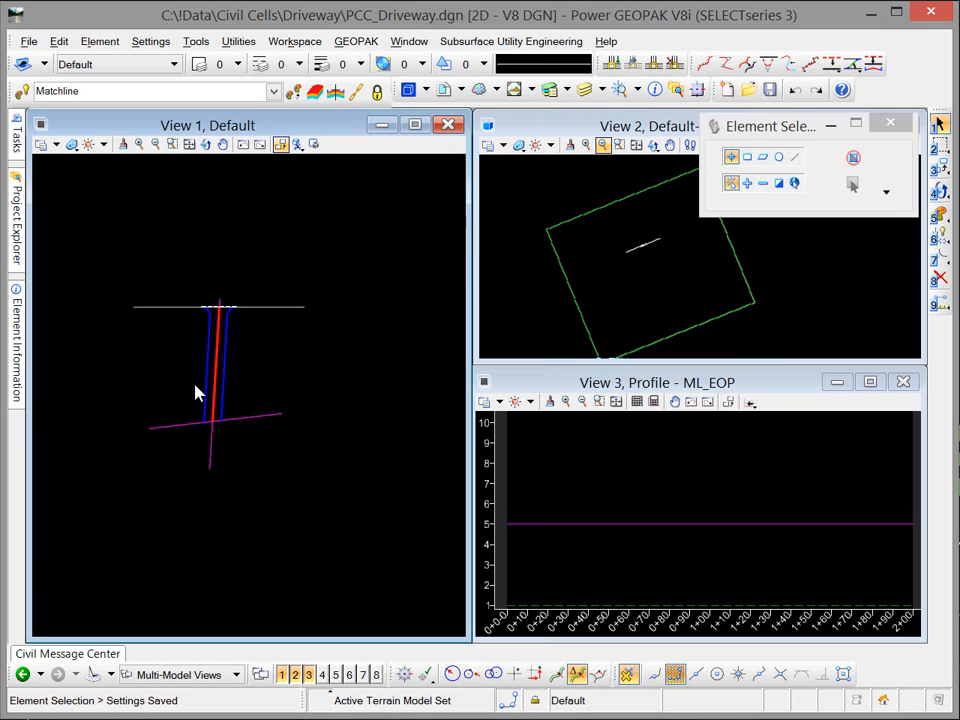
pyautogui.scroll(2, 195, 392)
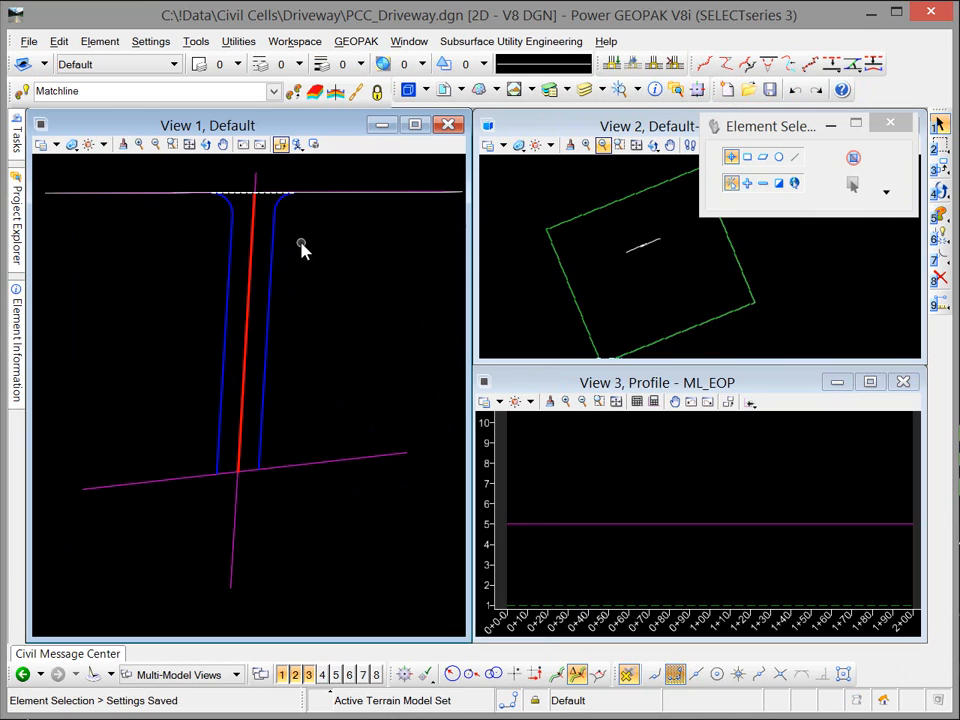
pyautogui.moveTo(302, 251); pyautogui.dragTo(279, 287, button='middle')
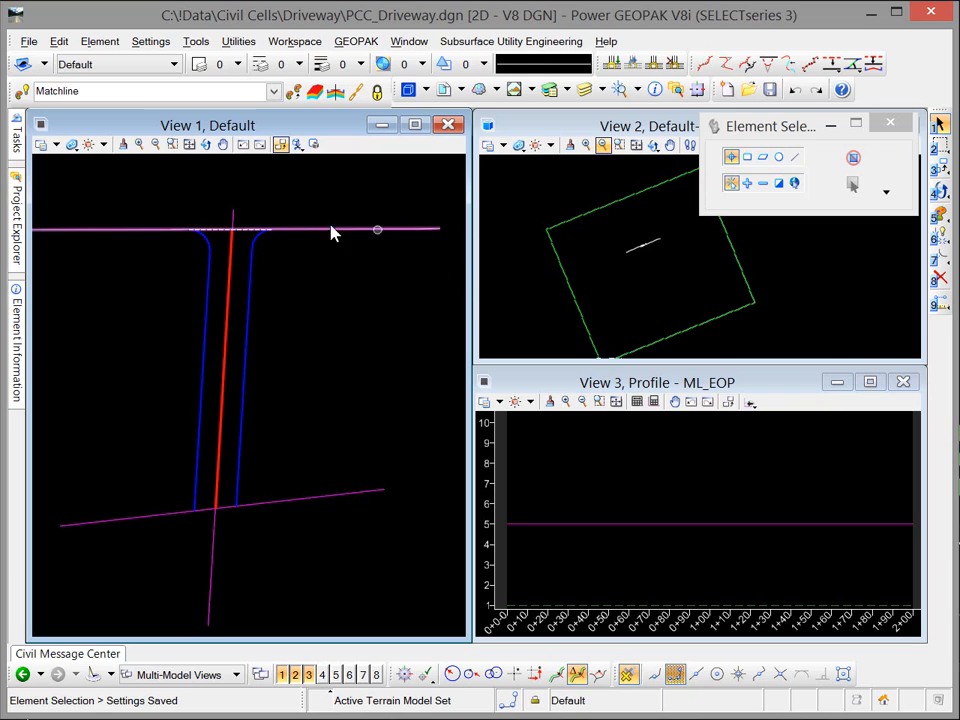
pyautogui.scroll(3, 259, 242)
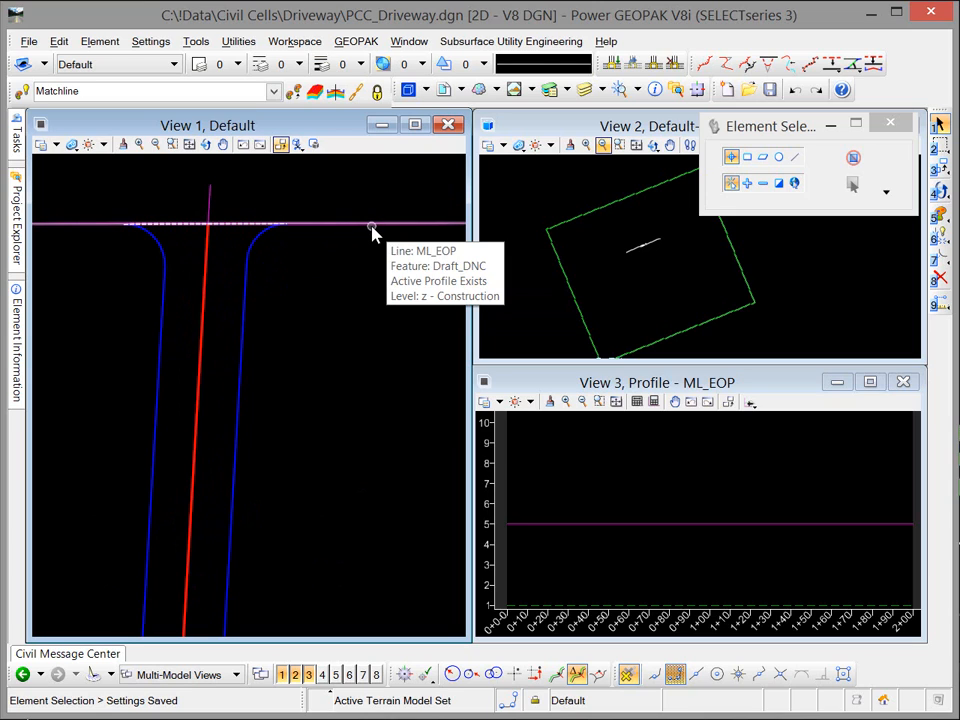
pyautogui.scroll(-3, 345, 349)
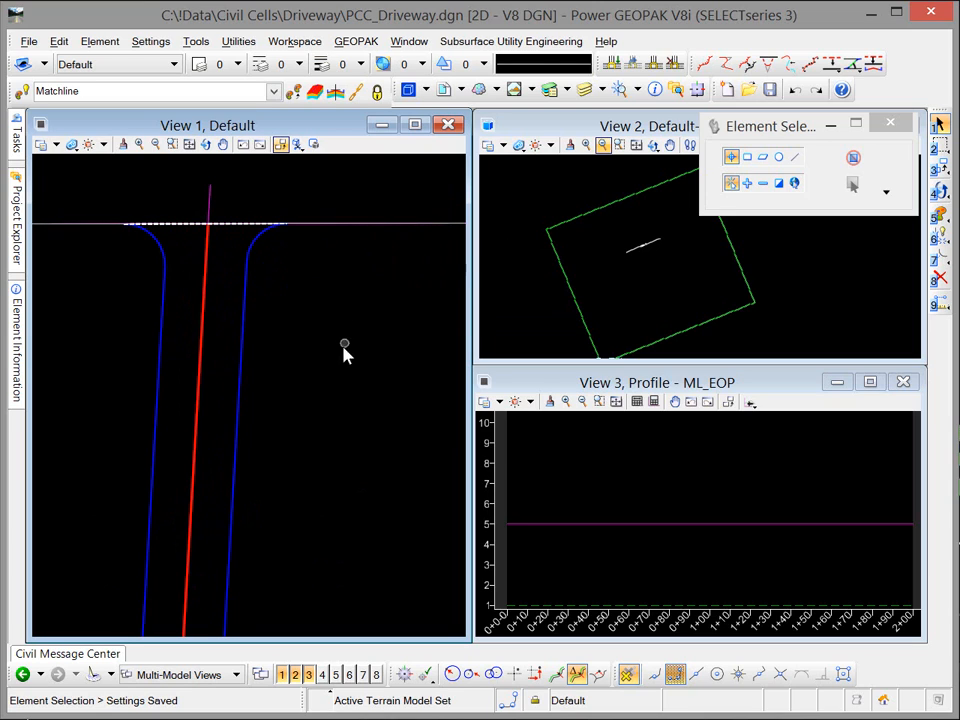
pyautogui.moveTo(313, 348); pyautogui.dragTo(307, 298, button='middle')
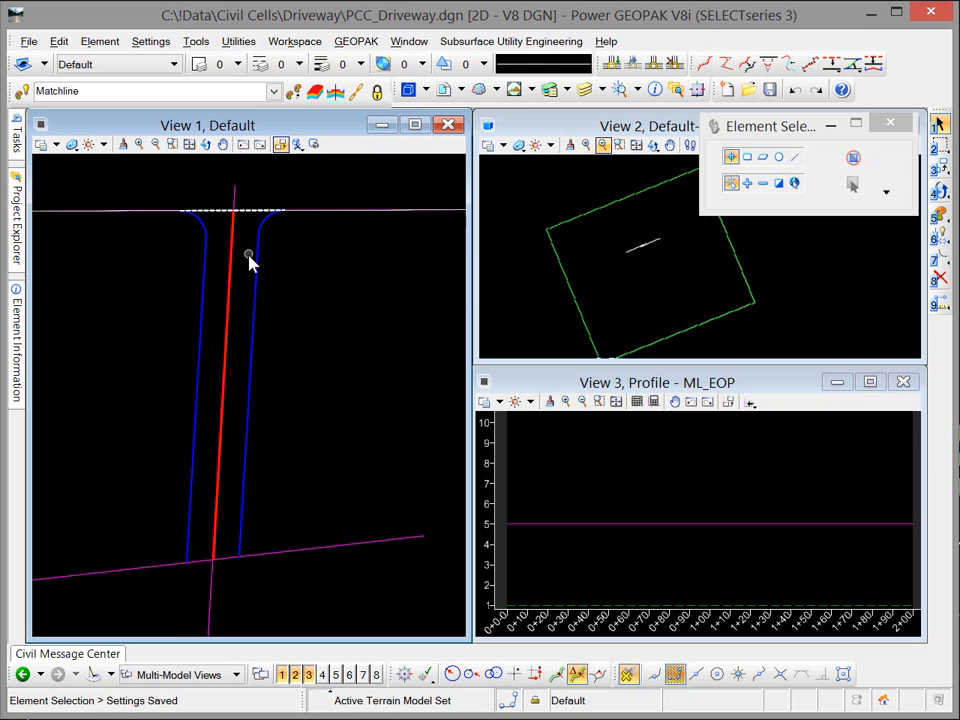
pyautogui.moveTo(236, 220)
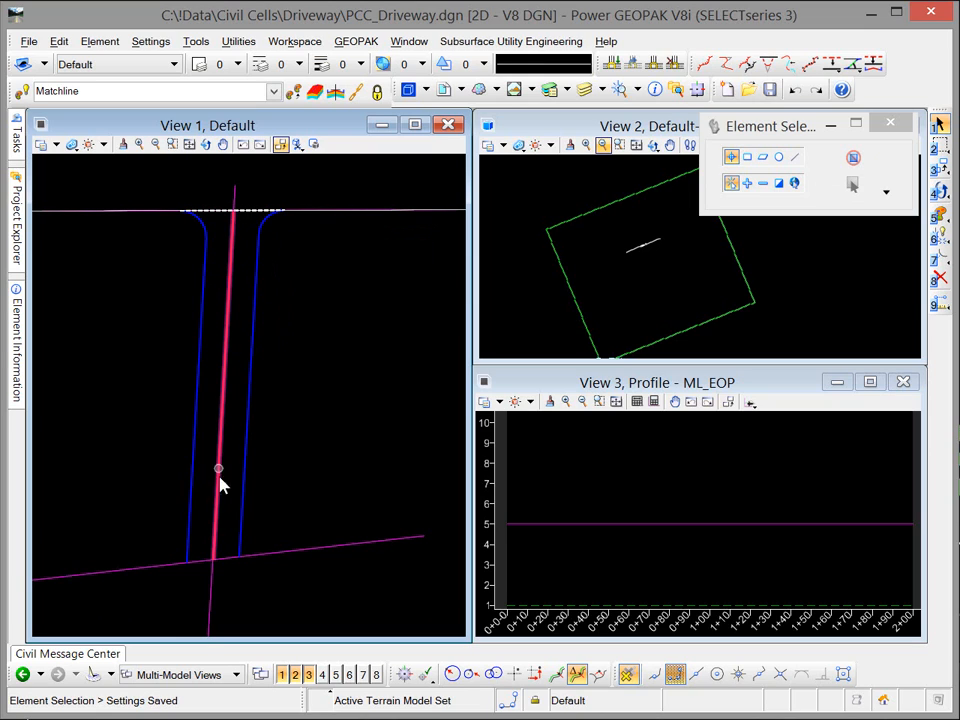
pyautogui.moveTo(212, 563)
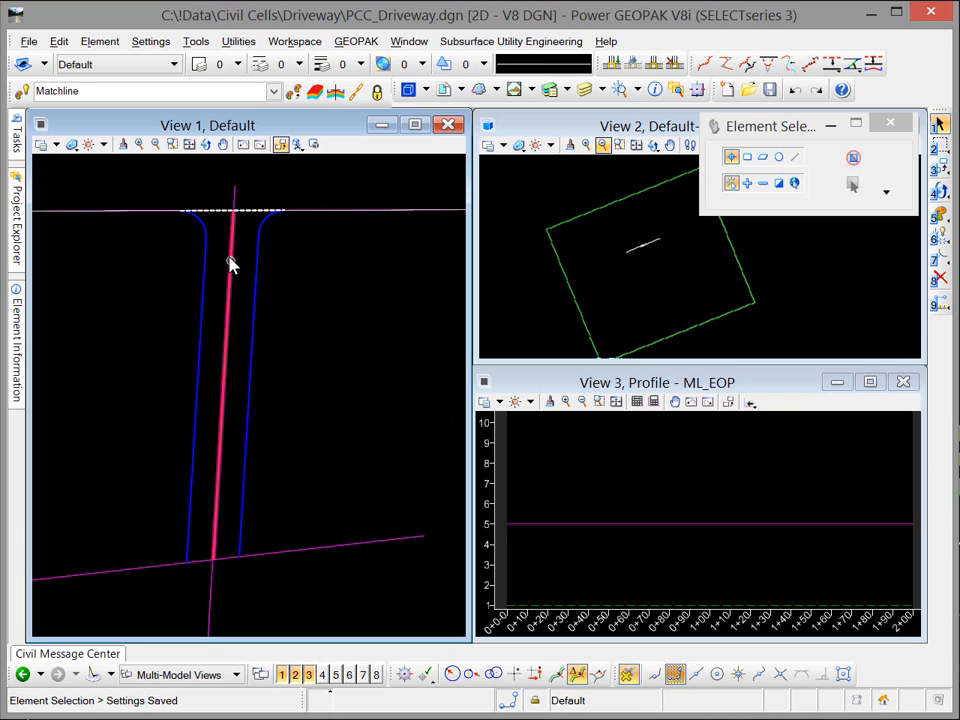
# Step: Open the profile model of the DW_CL_Geom driveway centerline in View 3
pyautogui.click(305, 251)
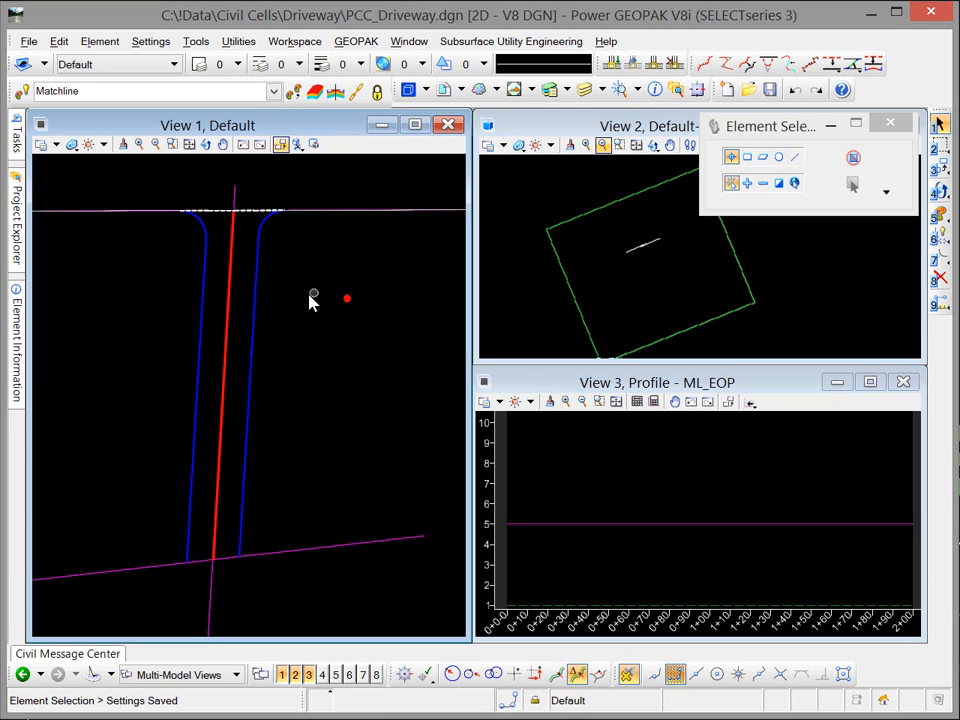
pyautogui.click(229, 304)
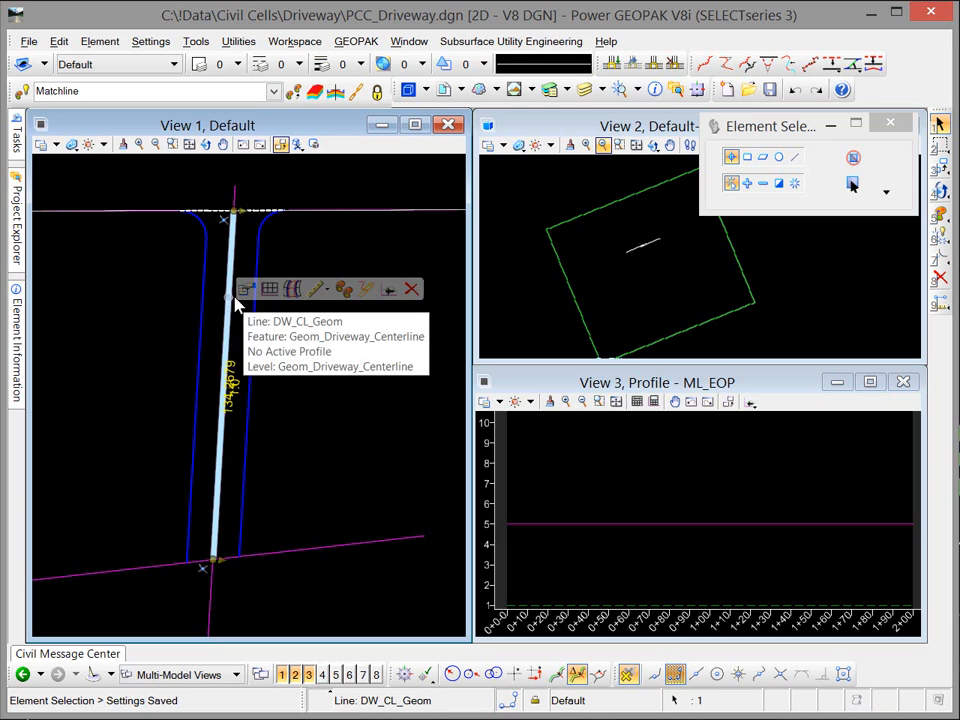
pyautogui.click(270, 292)
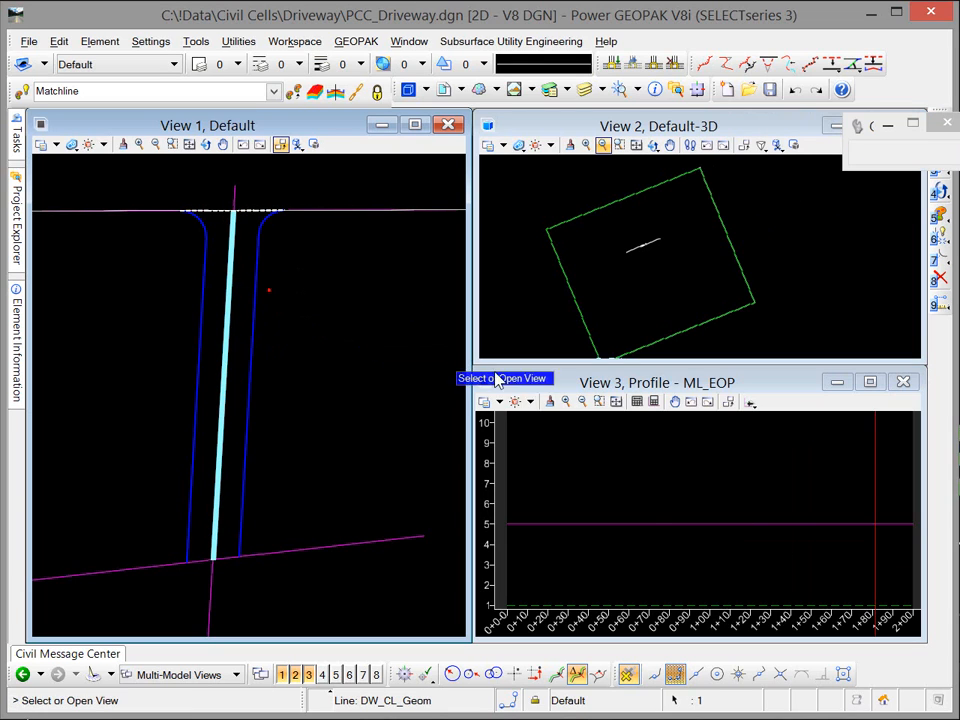
pyautogui.click(648, 442)
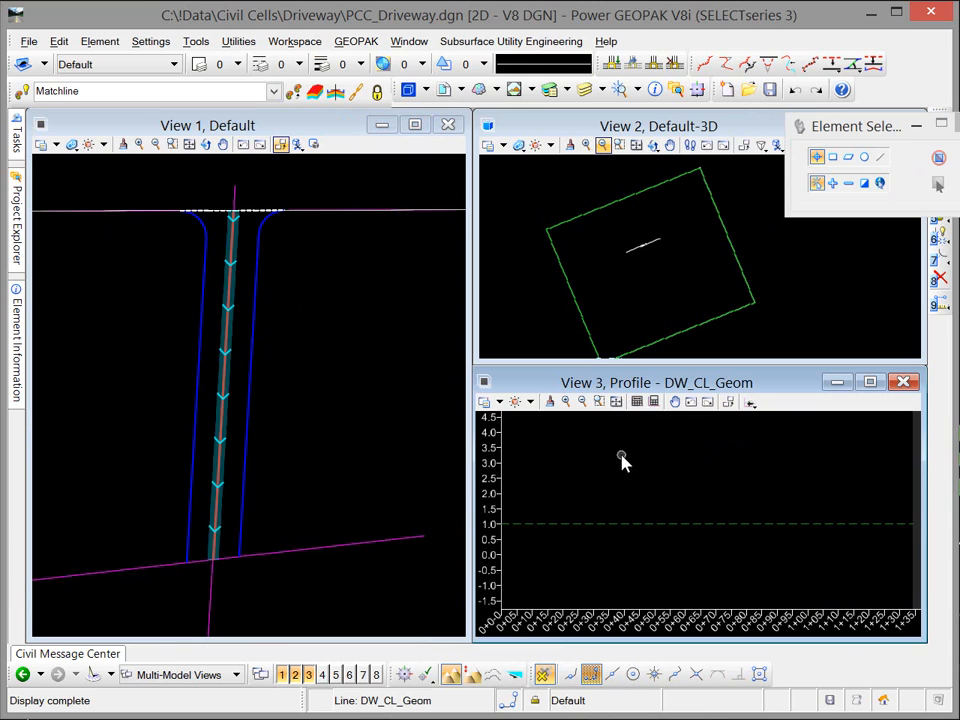
pyautogui.scroll(-1, 621, 460)
pyautogui.moveTo(621, 463); pyautogui.dragTo(617, 514, button='middle')
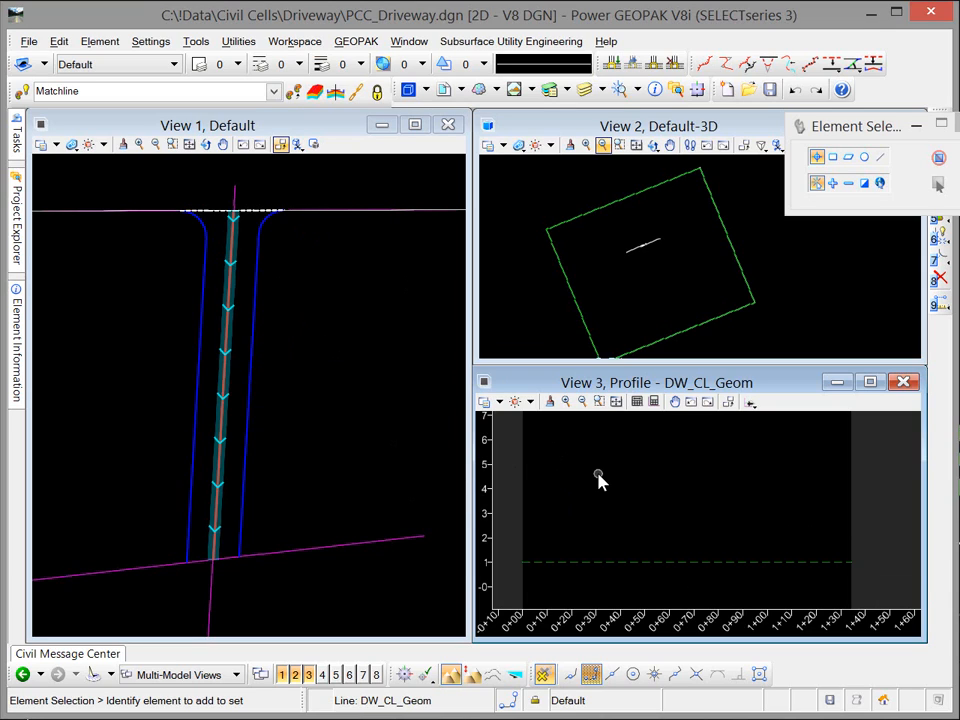
# Step: Project the ML_EOP line's crossing onto the DW_CL_Geom profile with the Profile Intersection Point tool
pyautogui.moveTo(16, 138)
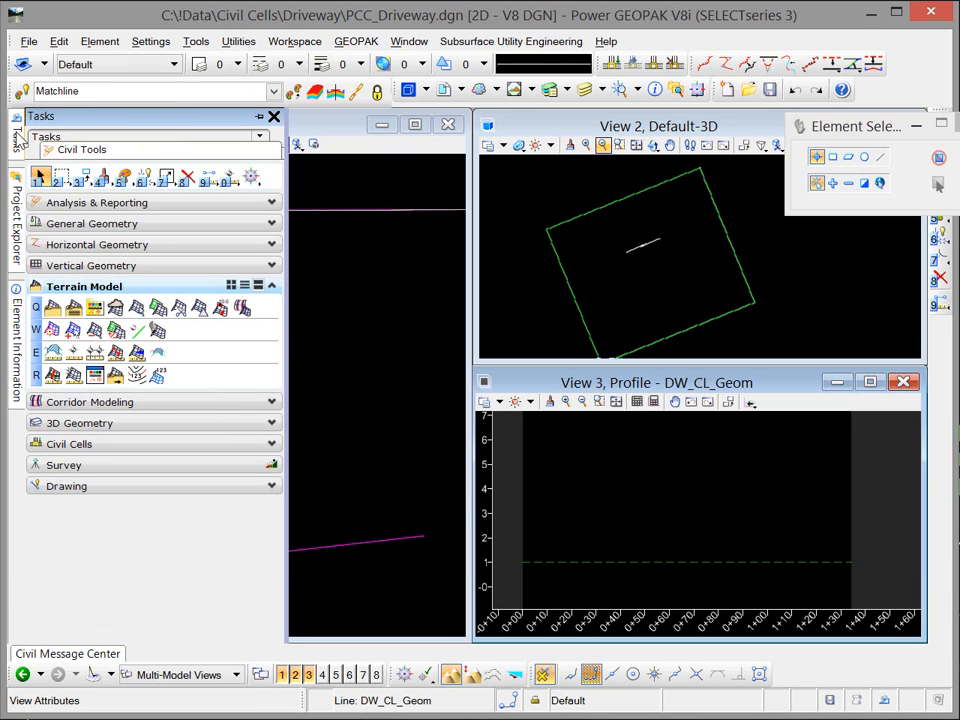
pyautogui.click(127, 403)
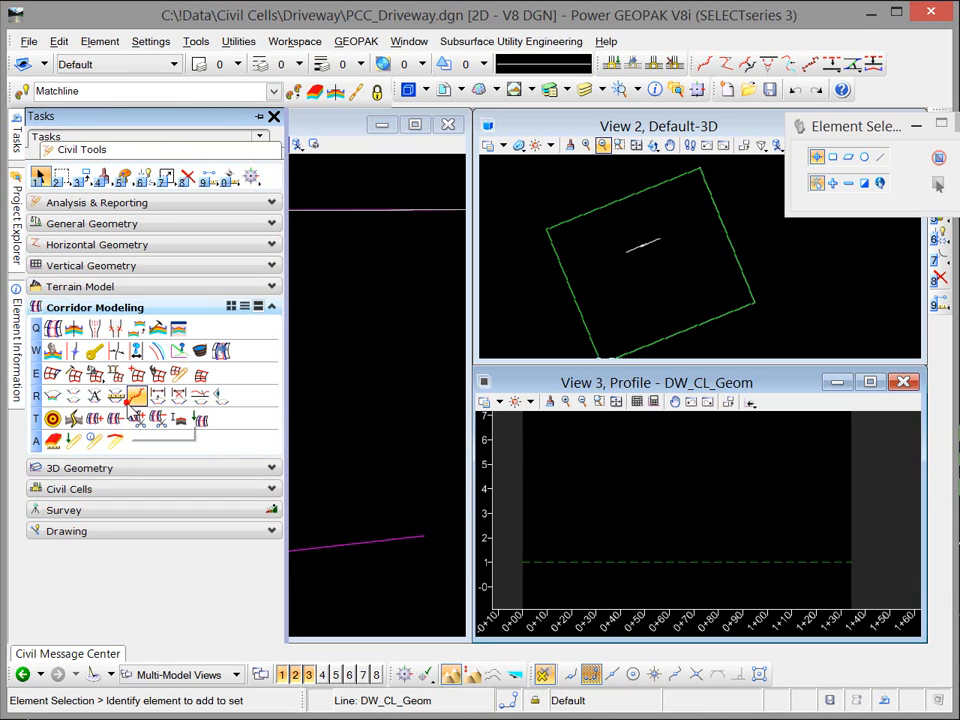
pyautogui.click(135, 266)
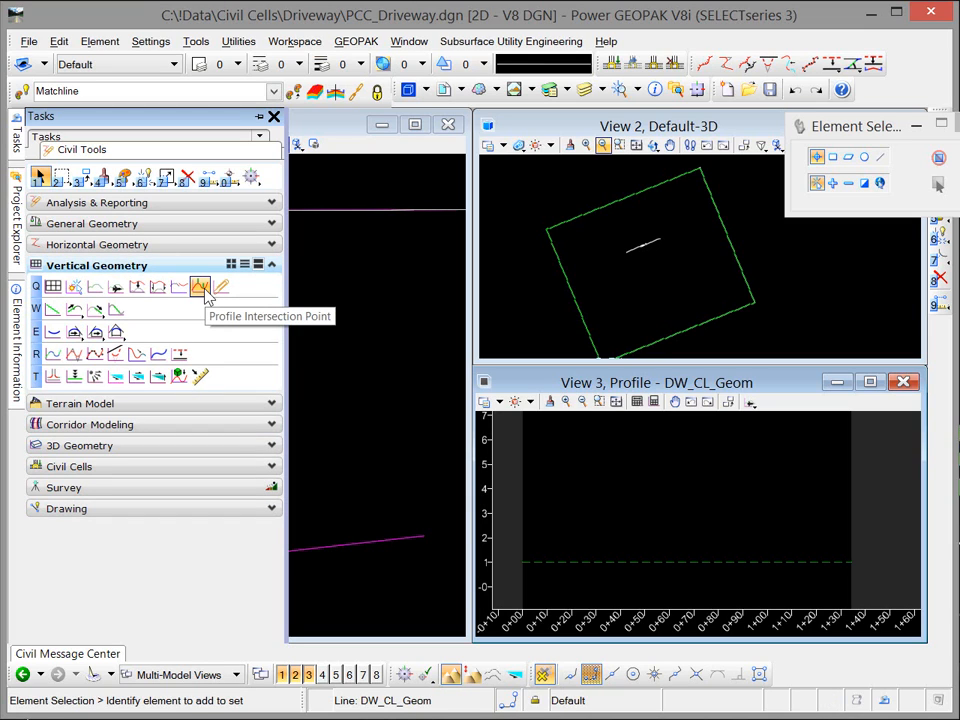
pyautogui.click(201, 288)
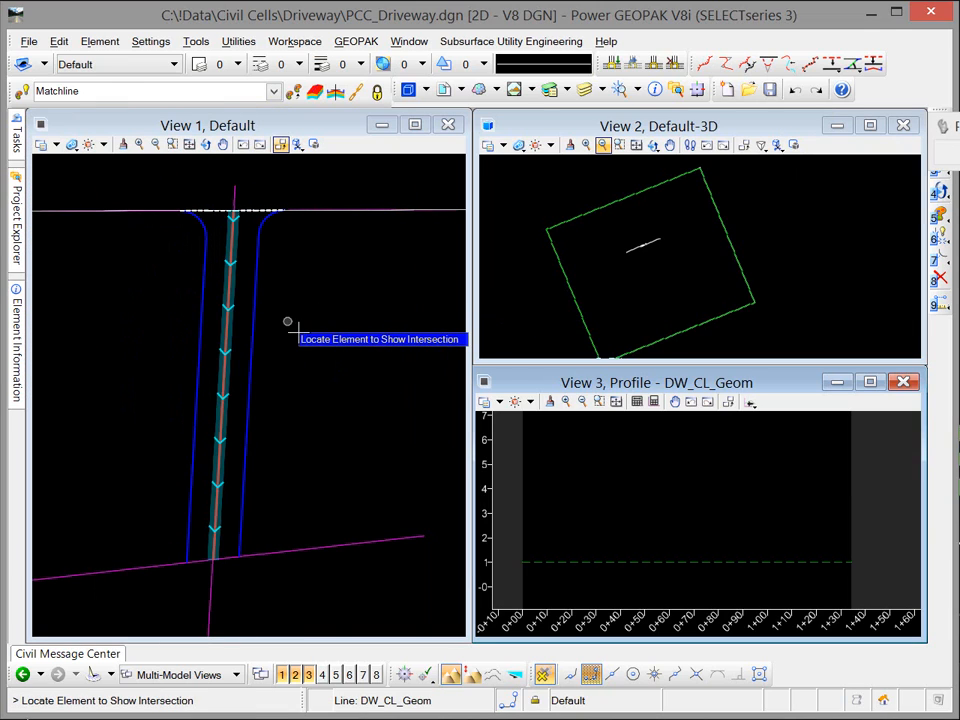
pyautogui.click(225, 344)
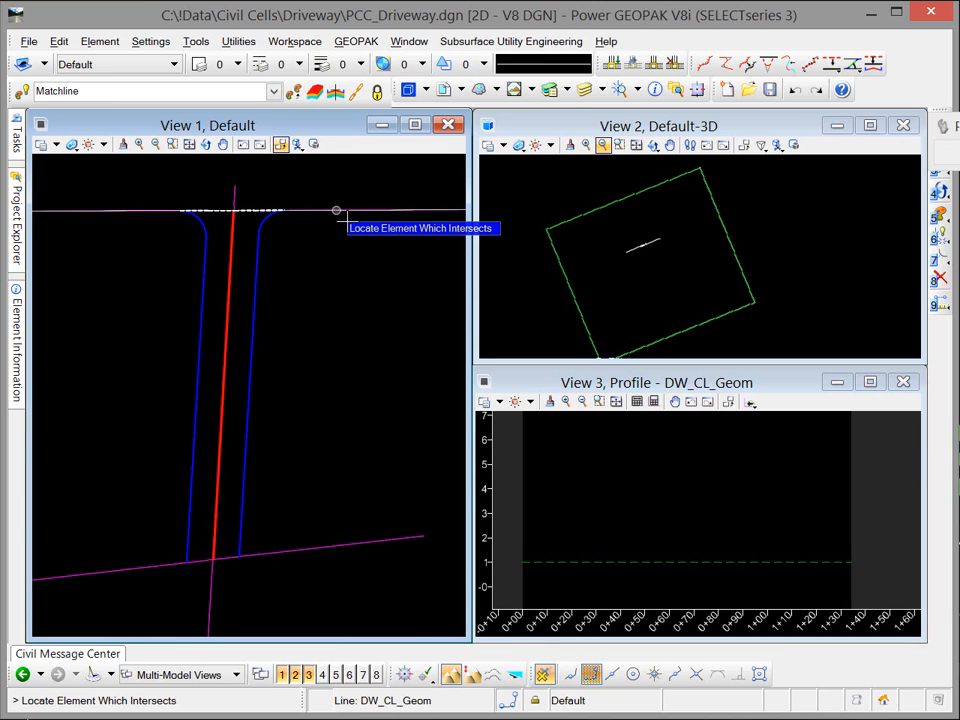
pyautogui.click(336, 210)
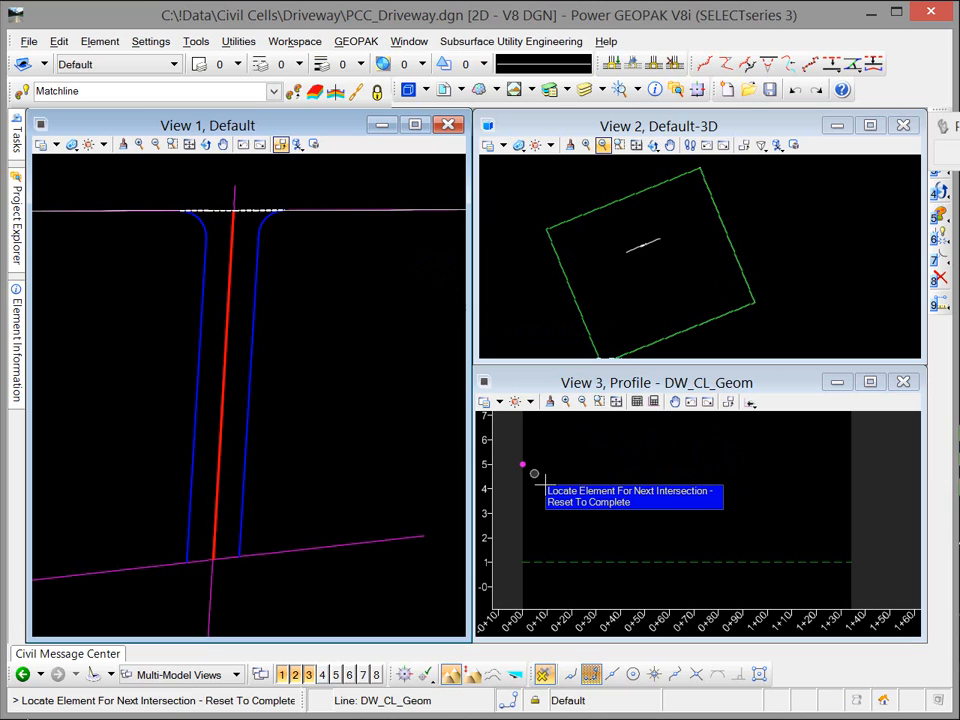
pyautogui.rightClick(538, 482)
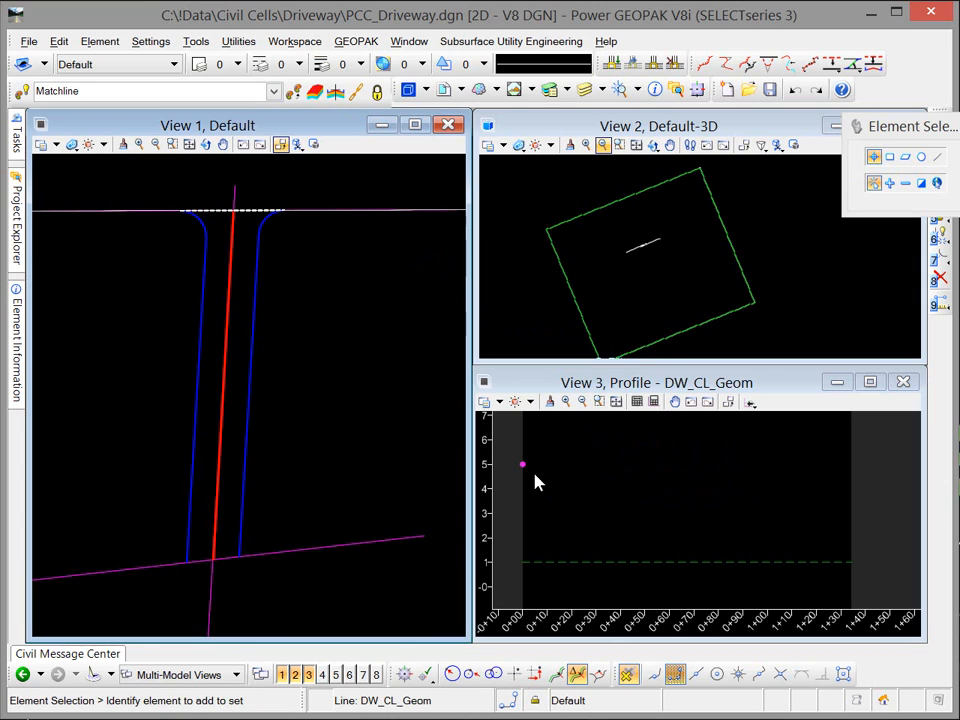
# Step: Start a Profile Line Between Points by snapping to the projected ML_EOP intersection point in the DW_CL_Geom profile
pyautogui.click(549, 382)
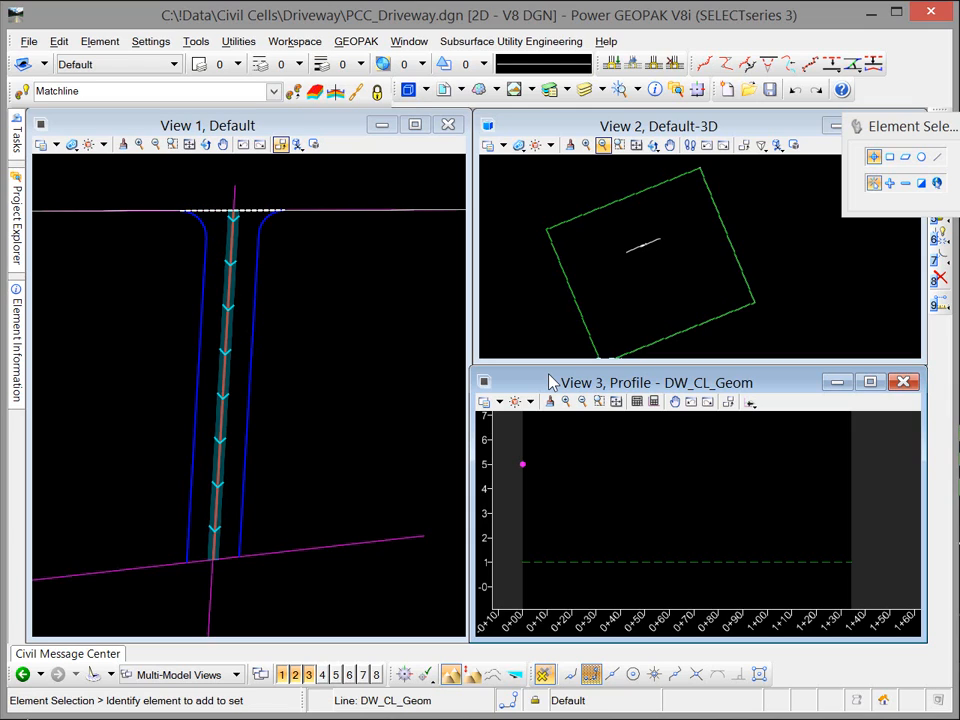
pyautogui.click(750, 402)
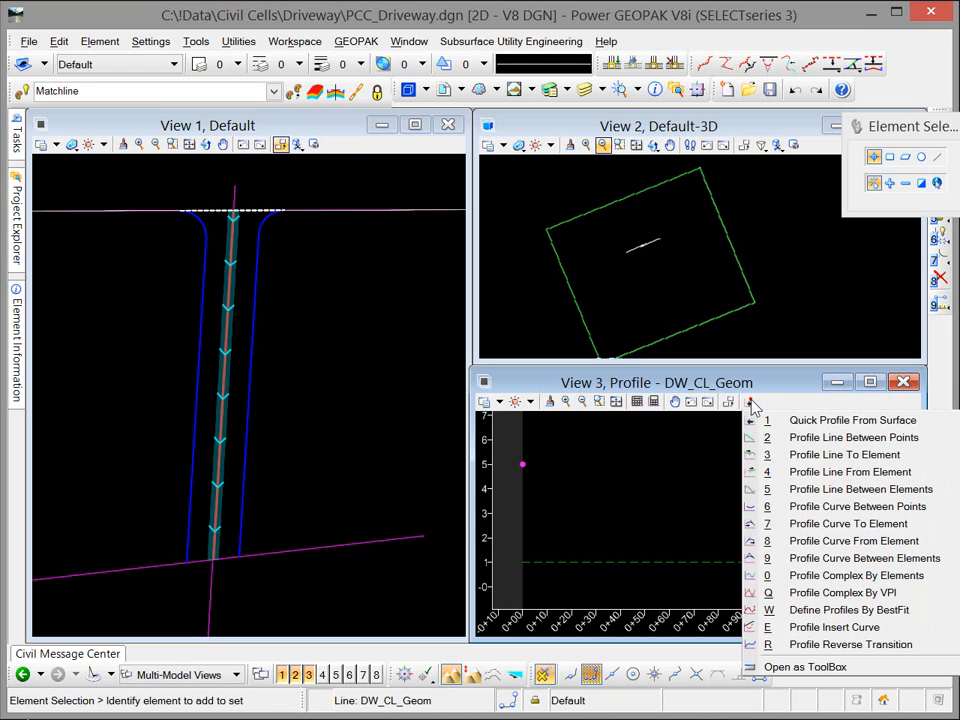
pyautogui.click(791, 440)
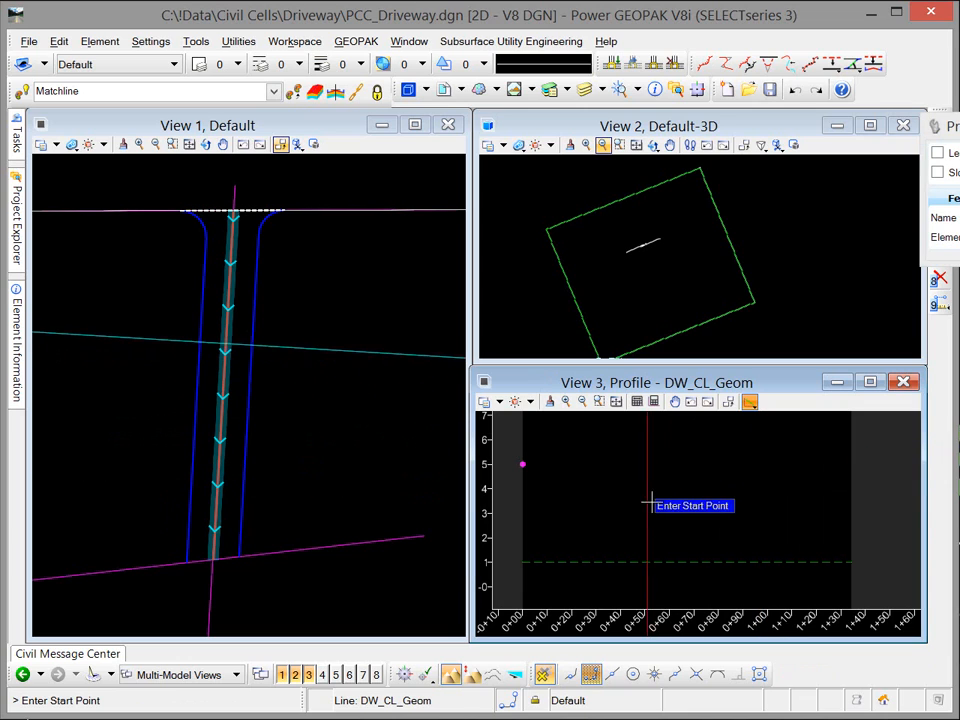
pyautogui.scroll(5, 528, 470)
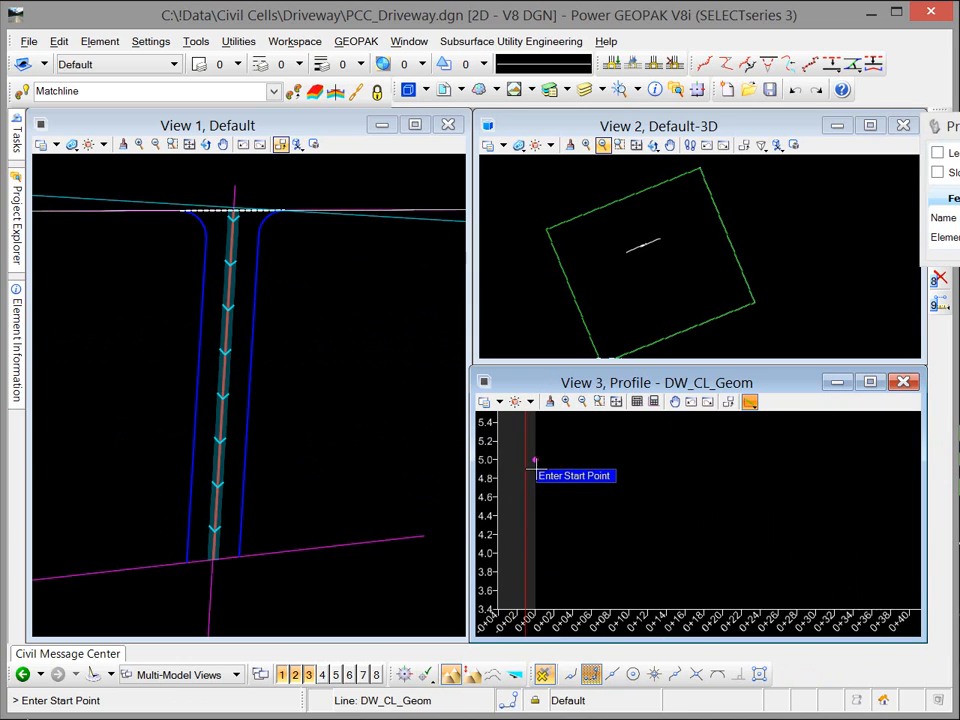
pyautogui.click(654, 674)
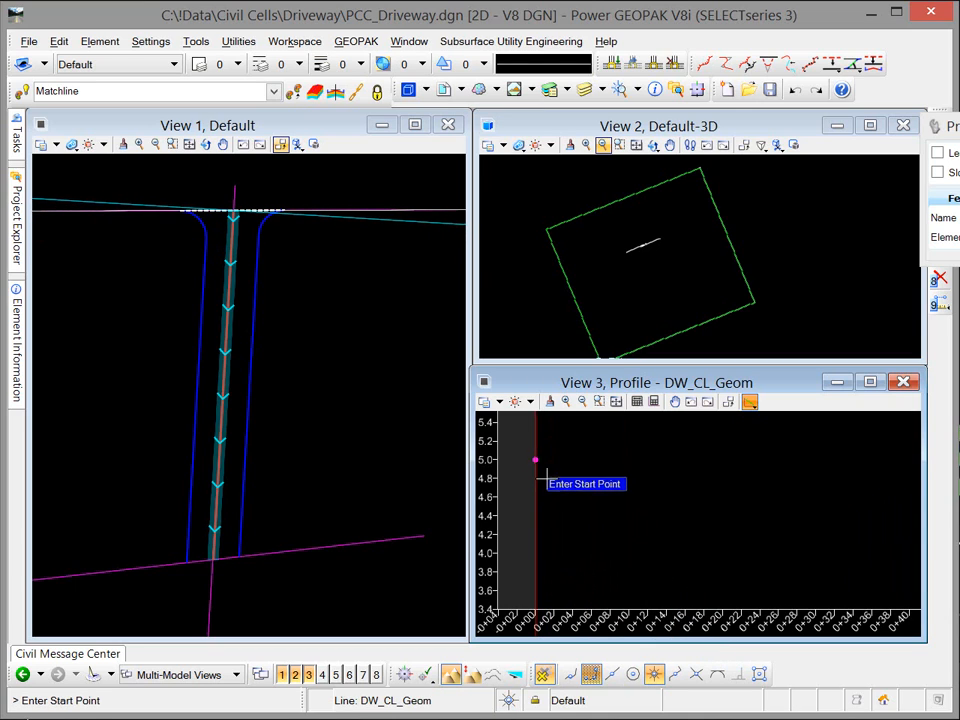
pyautogui.moveTo(547, 470)
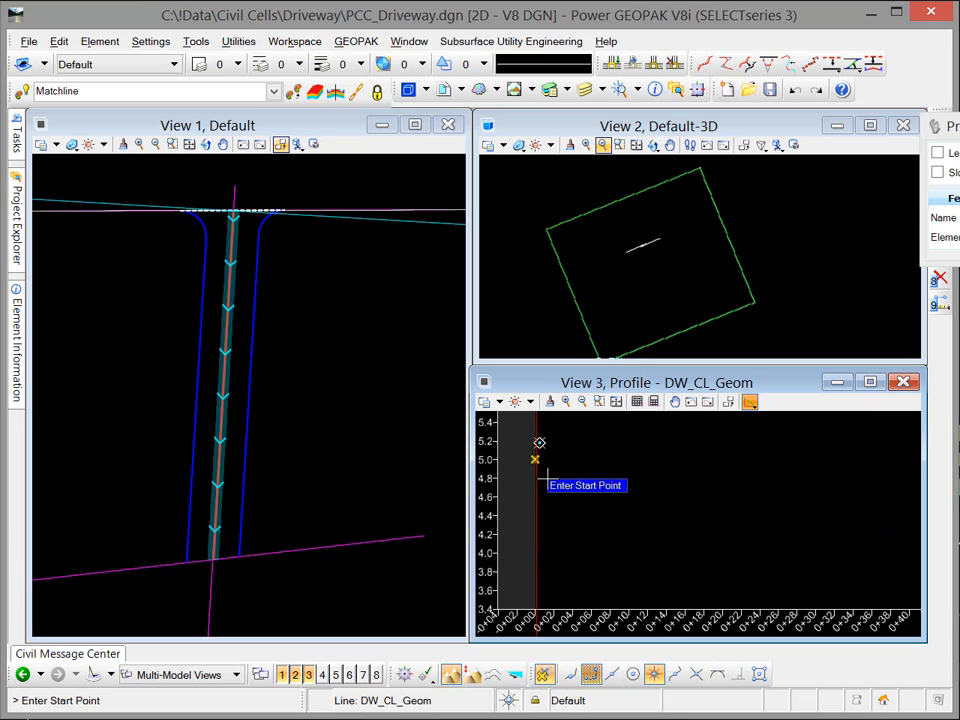
pyautogui.click(547, 470)
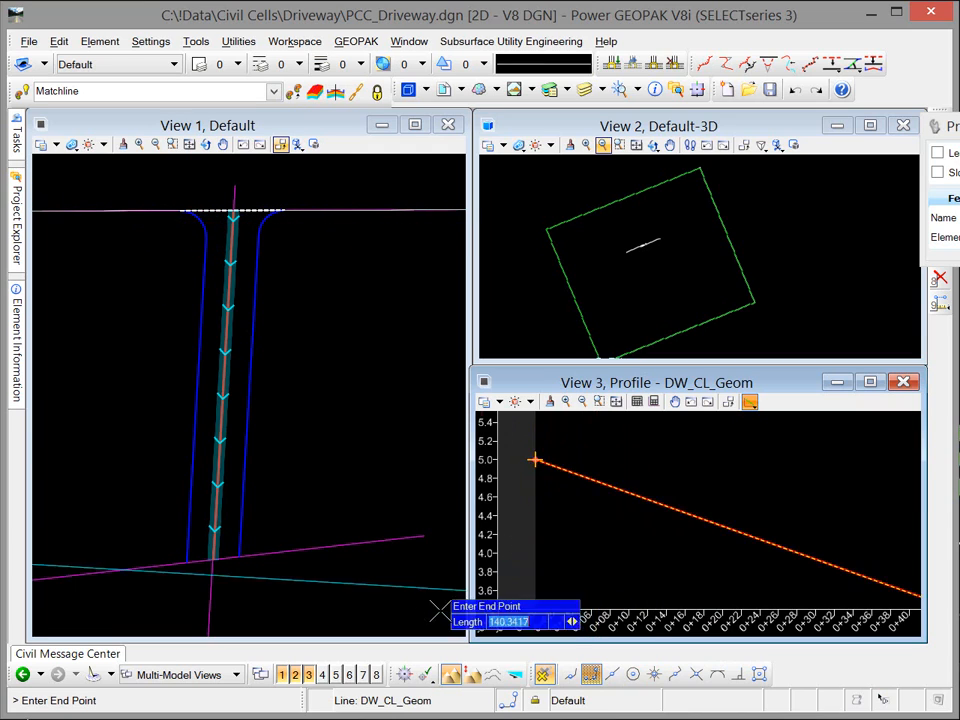
# Step: Turn on Civil AccuDraw with station and profile offset input for the line's end point and fit the profile view
pyautogui.click(405, 674)
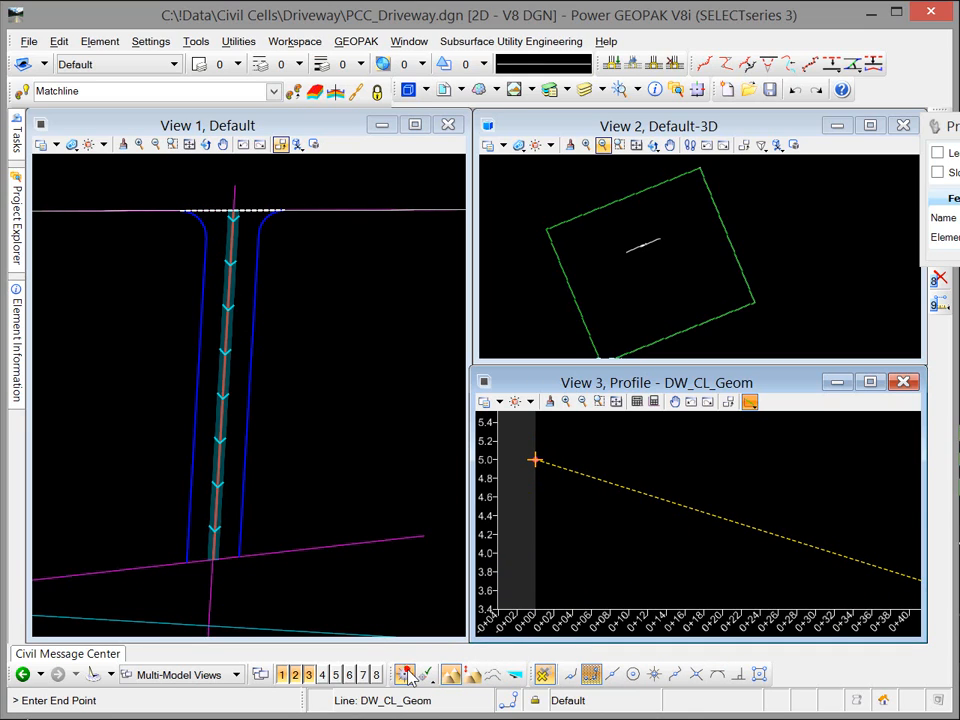
pyautogui.click(495, 675)
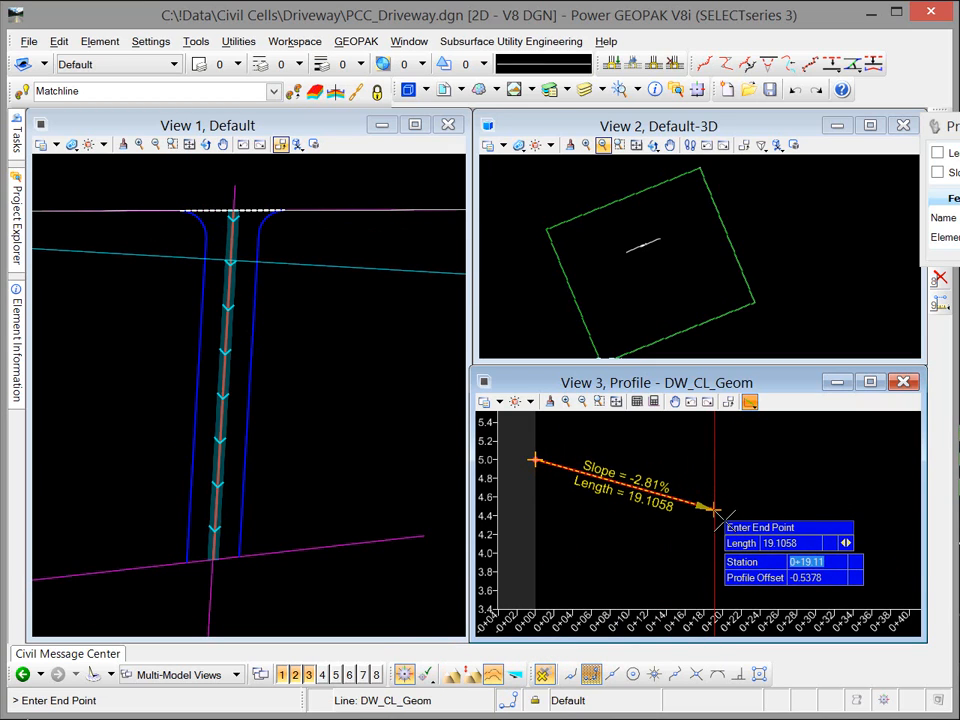
pyautogui.scroll(-6, 730, 515)
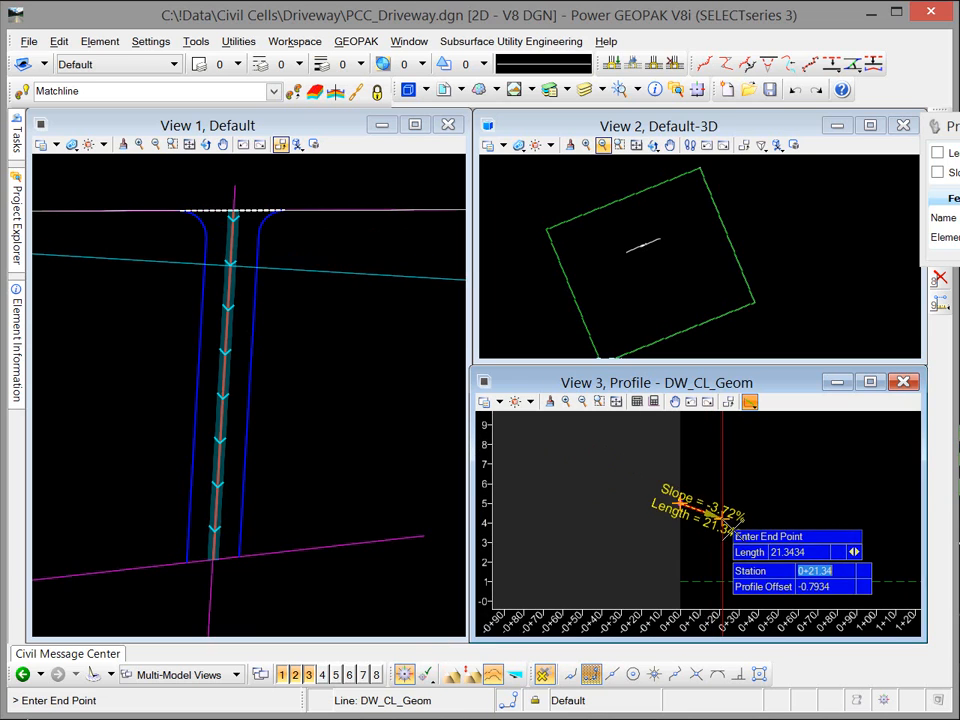
pyautogui.moveTo(790, 527); pyautogui.dragTo(626, 484, button='middle')
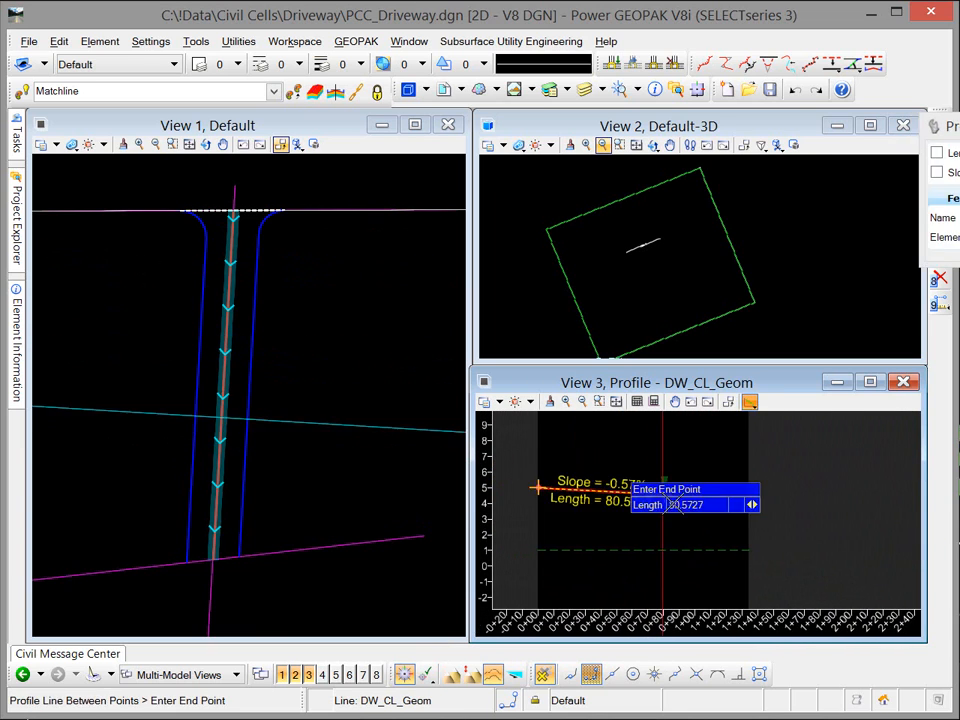
pyautogui.click(617, 401)
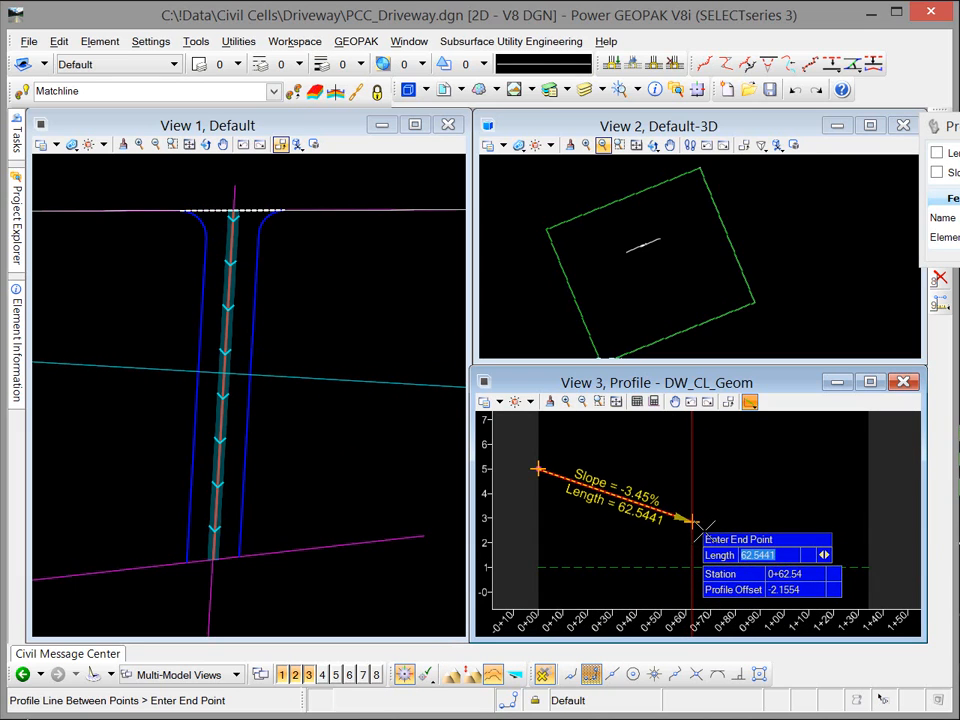
pyautogui.scroll(-1, 695, 510)
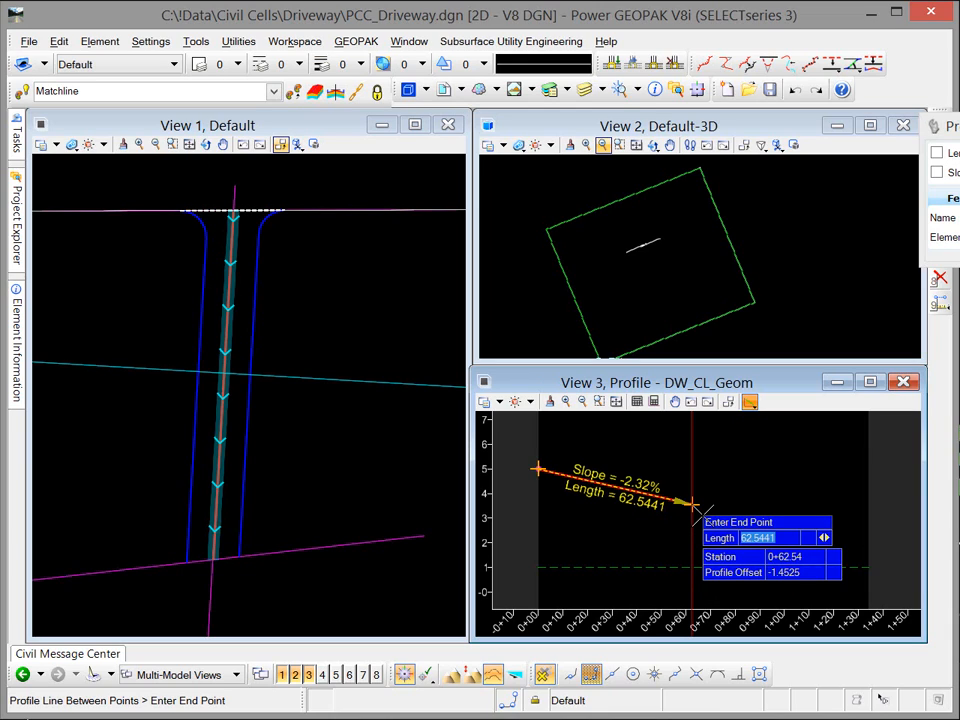
# Step: End the profile line at the centerline's far end, station 1+34.27, with profile offset 0 from the existing ground profile, and select the line
pyautogui.press('Tab')
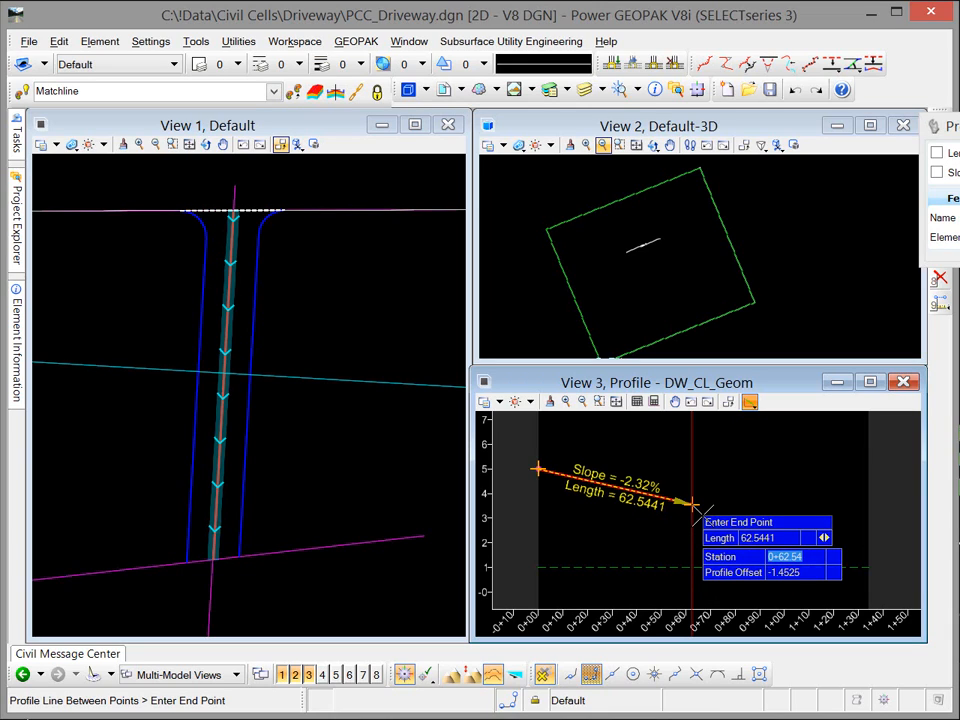
pyautogui.press('Tab')
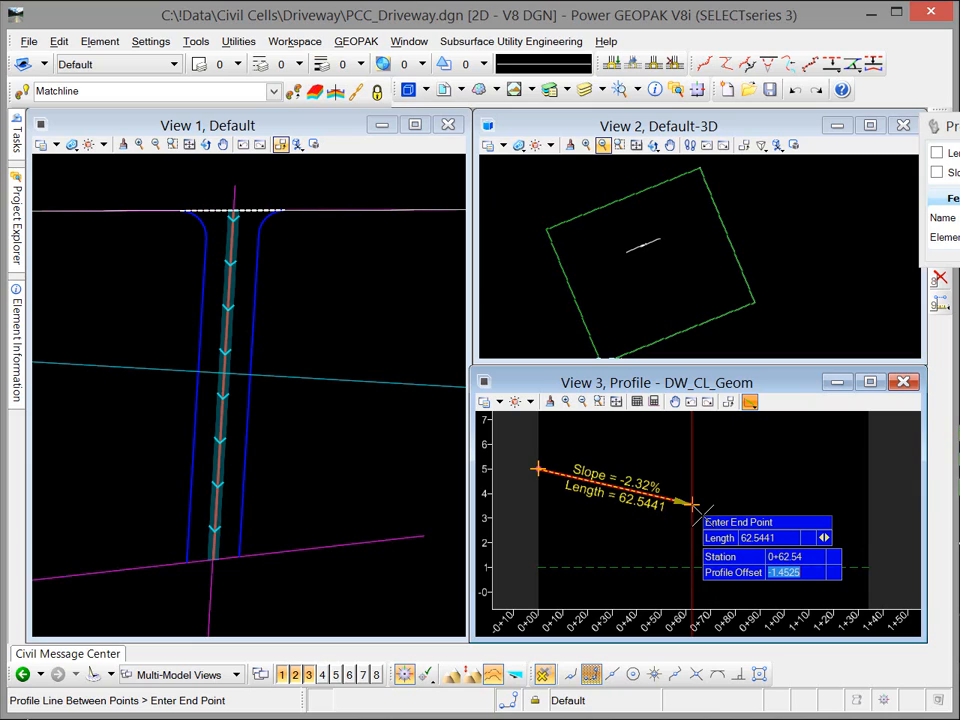
pyautogui.press('Return')
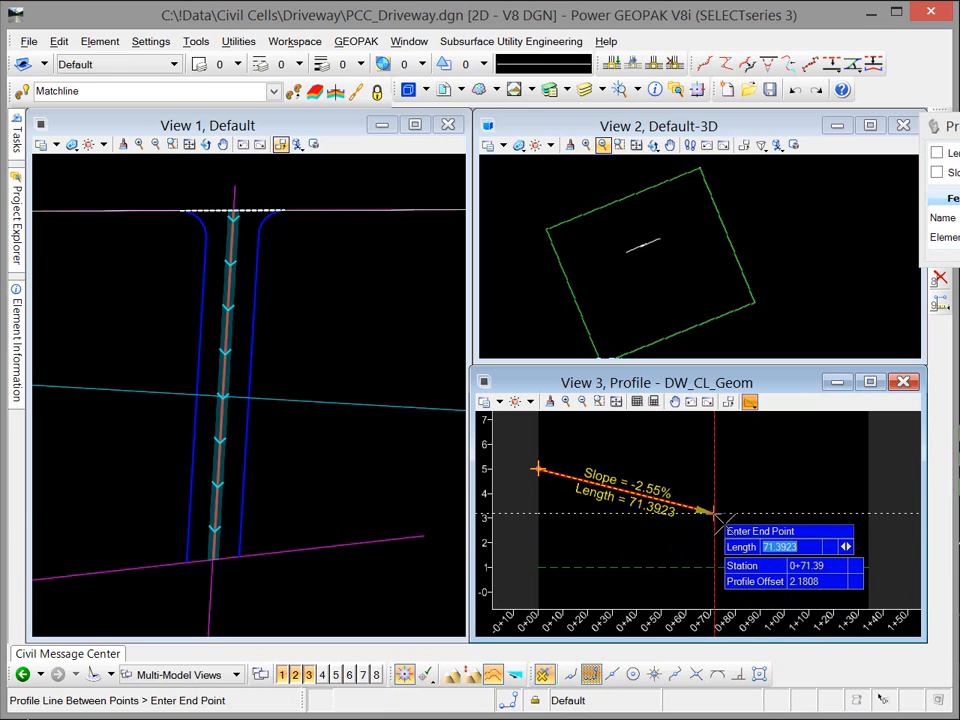
pyautogui.press('Tab')
pyautogui.press('Tab')
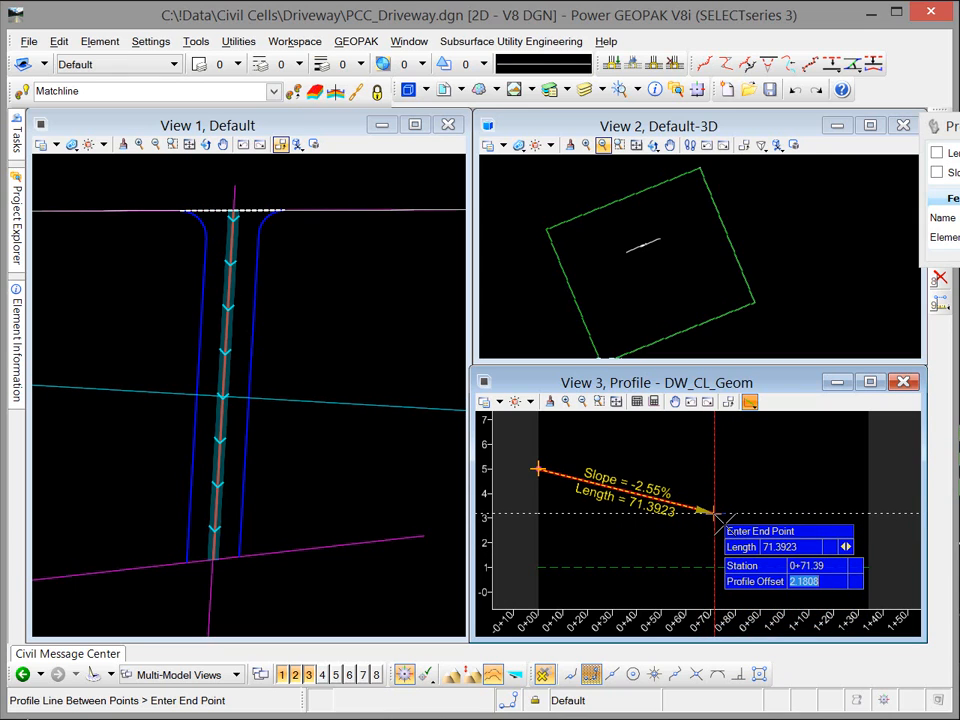
pyautogui.write('0')
pyautogui.press('Tab')
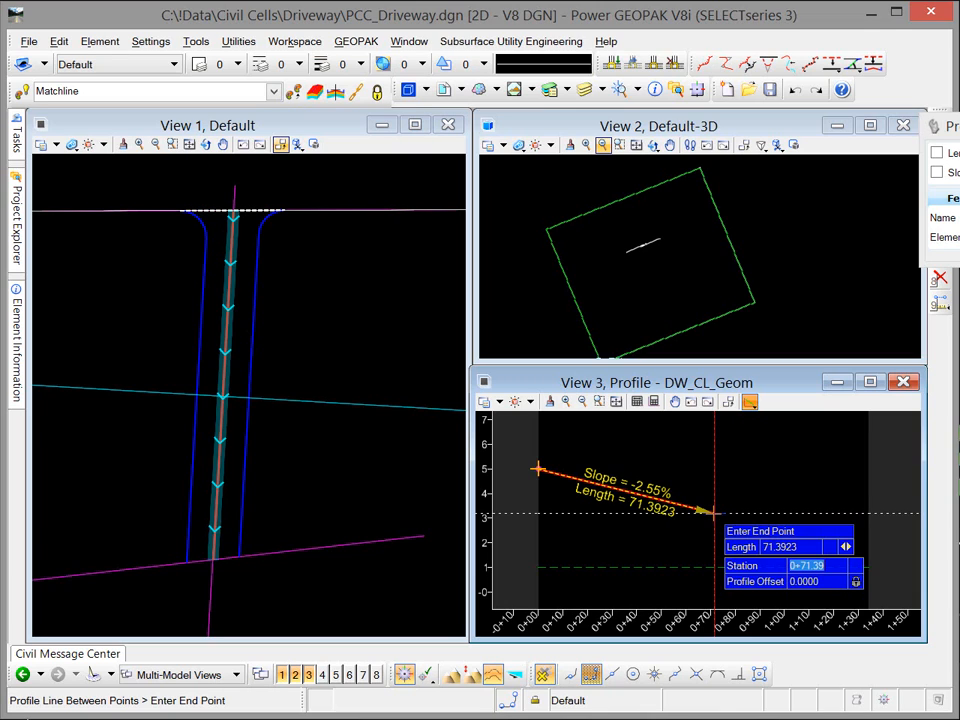
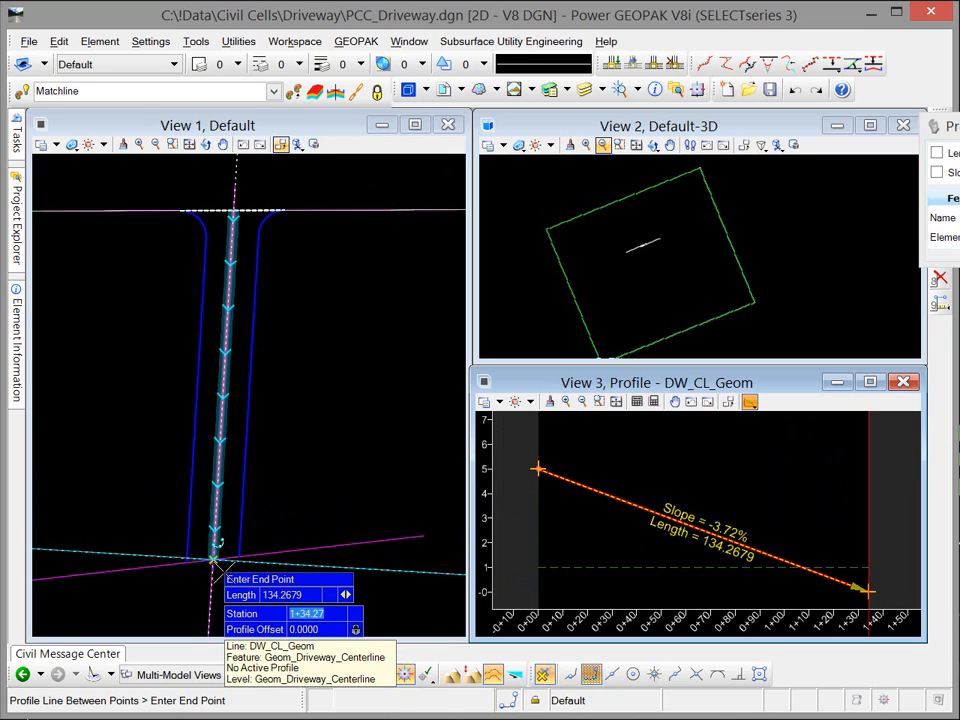
pyautogui.press('Tab')
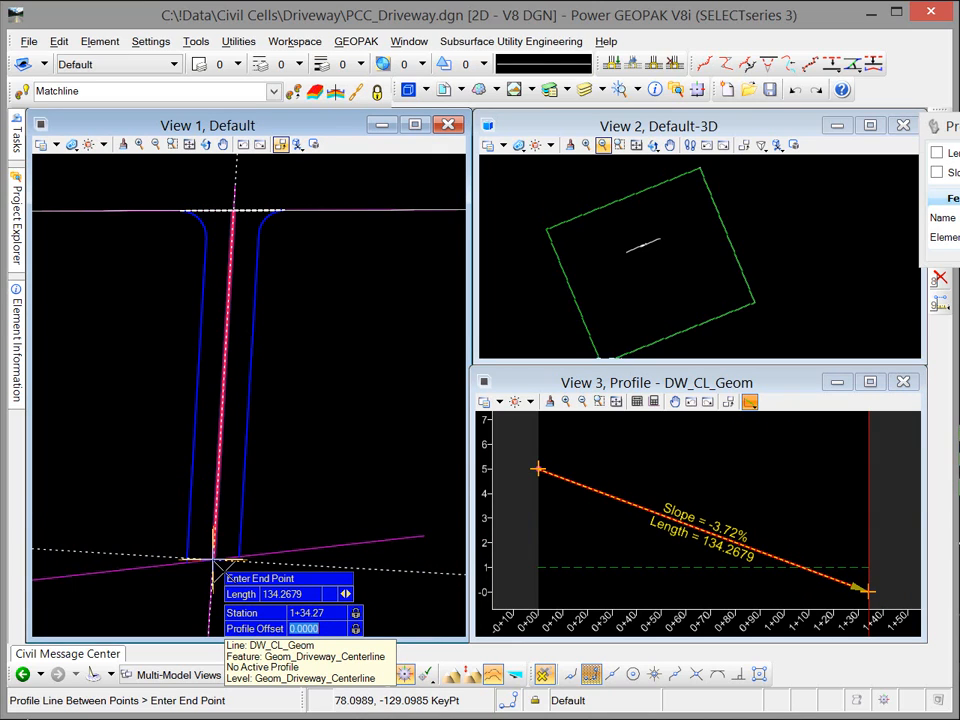
pyautogui.press('Return')
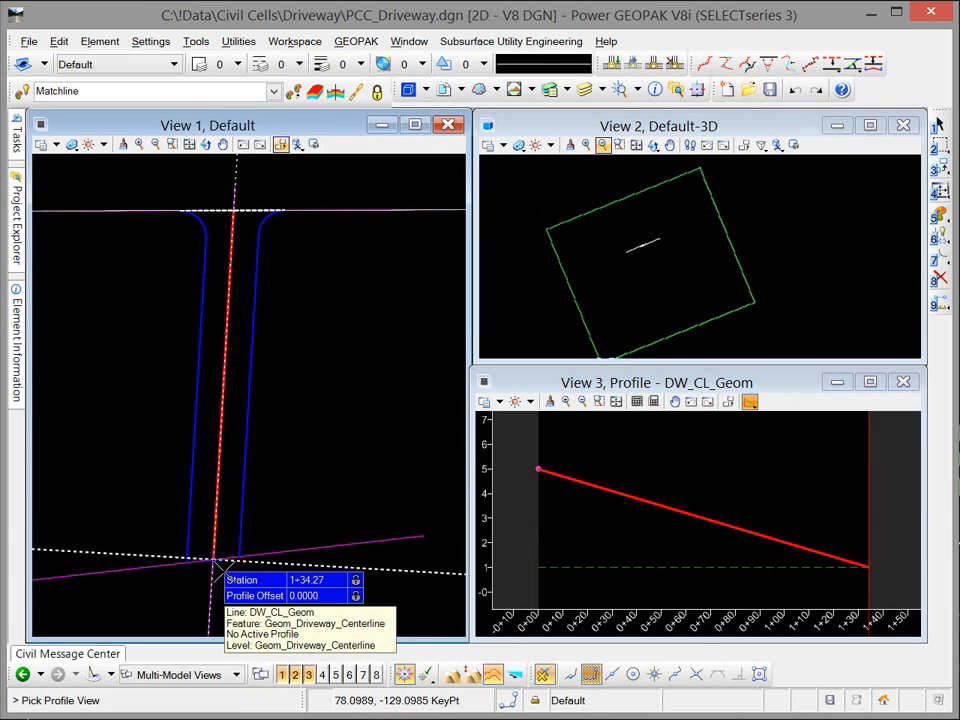
pyautogui.click(640, 522)
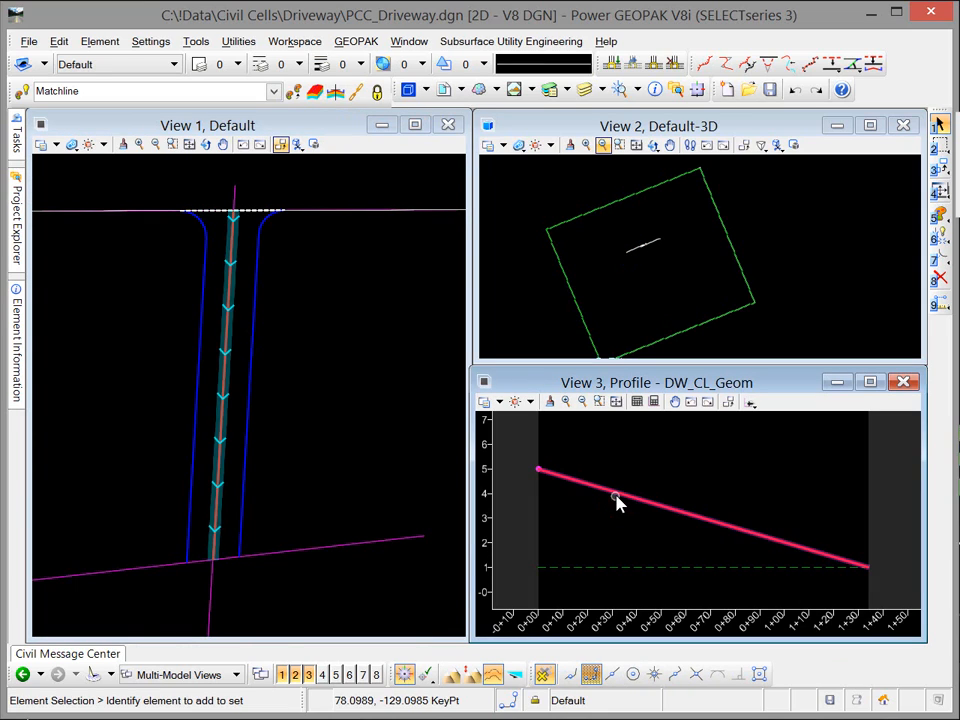
pyautogui.click(617, 500)
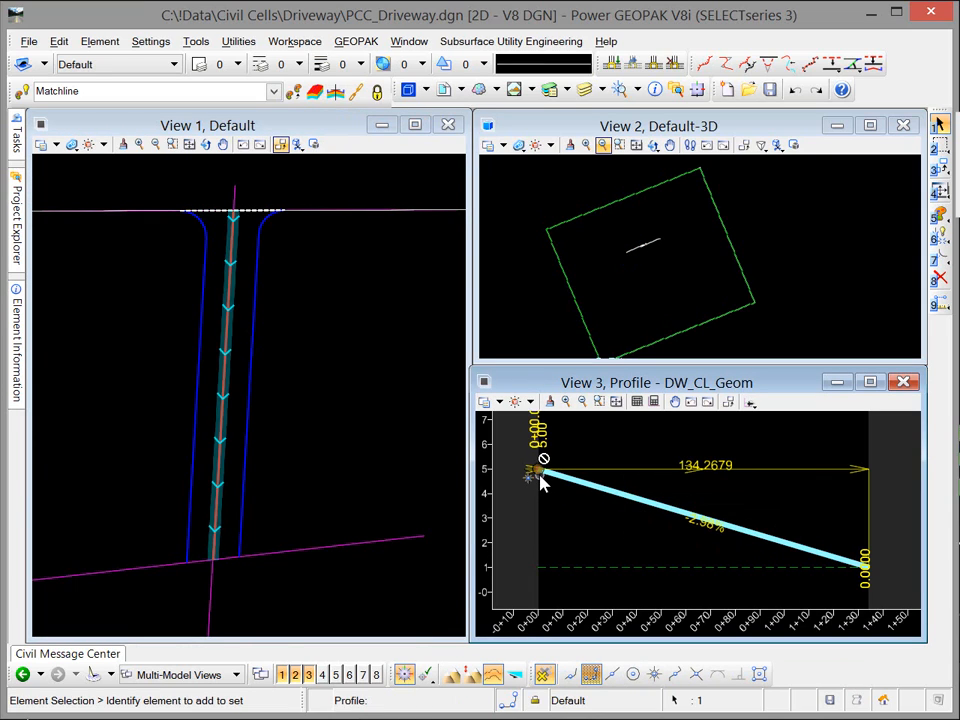
# Step: Set the sloped line between the ML_EOP intersection and existing ground as the active profile of DW_CL_Geom
pyautogui.moveTo(558, 460)
pyautogui.mouseDown(button='middle')
pyautogui.moveTo(566, 491)
pyautogui.moveTo(561, 484)
pyautogui.mouseUp(button='middle')
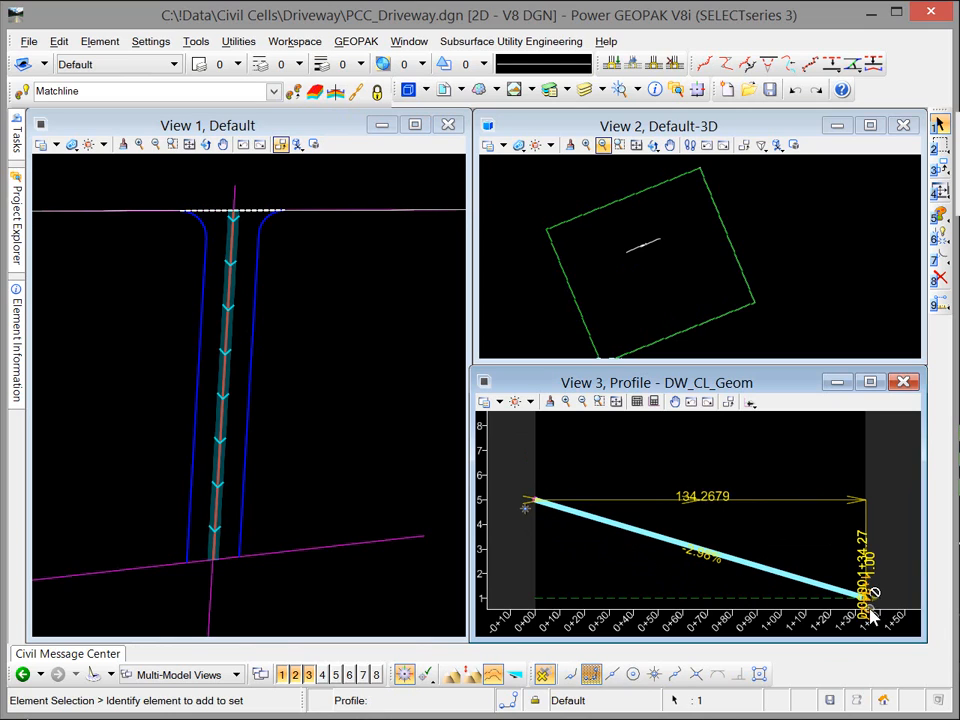
pyautogui.click(605, 530)
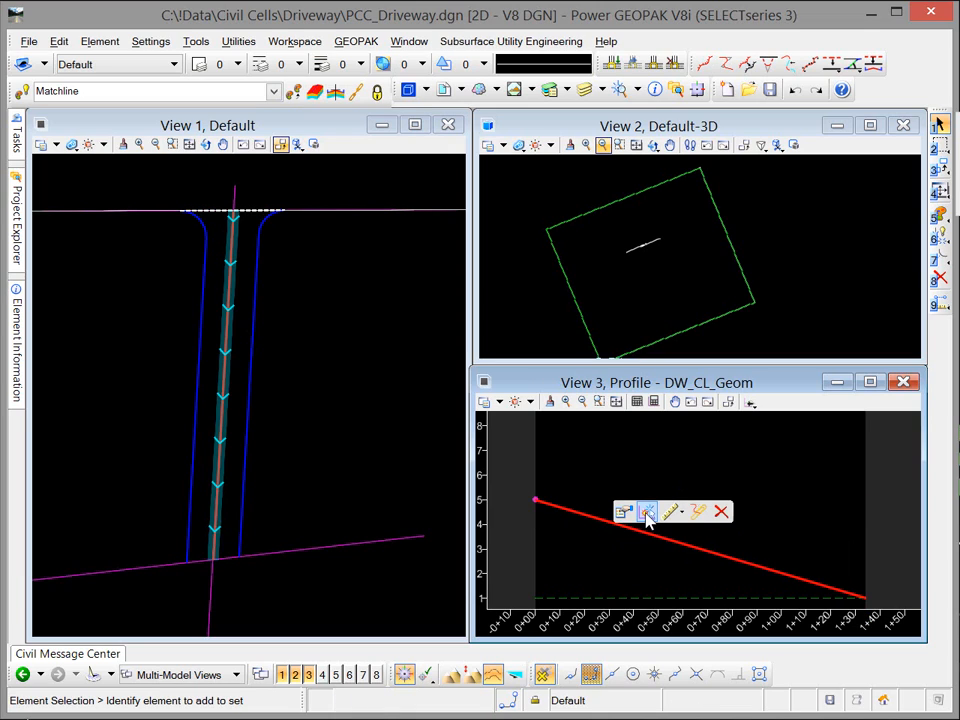
pyautogui.click(647, 513)
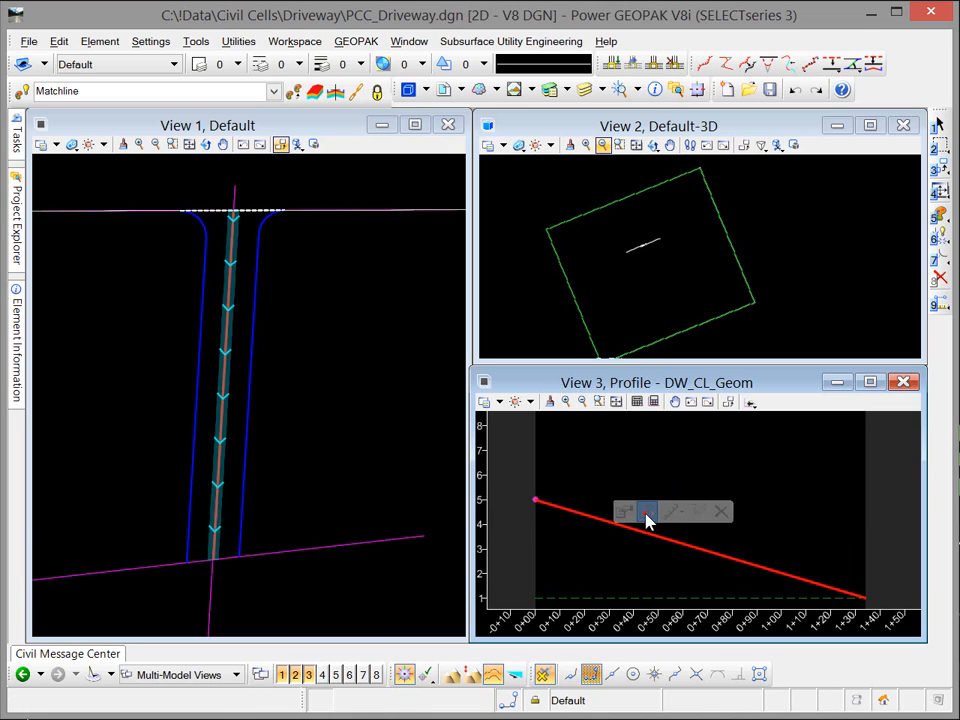
# Step: Rotate the Default-3D view to a low side angle to examine the driveway centerline's 3D line against the mainline
pyautogui.scroll(7, 640, 255)
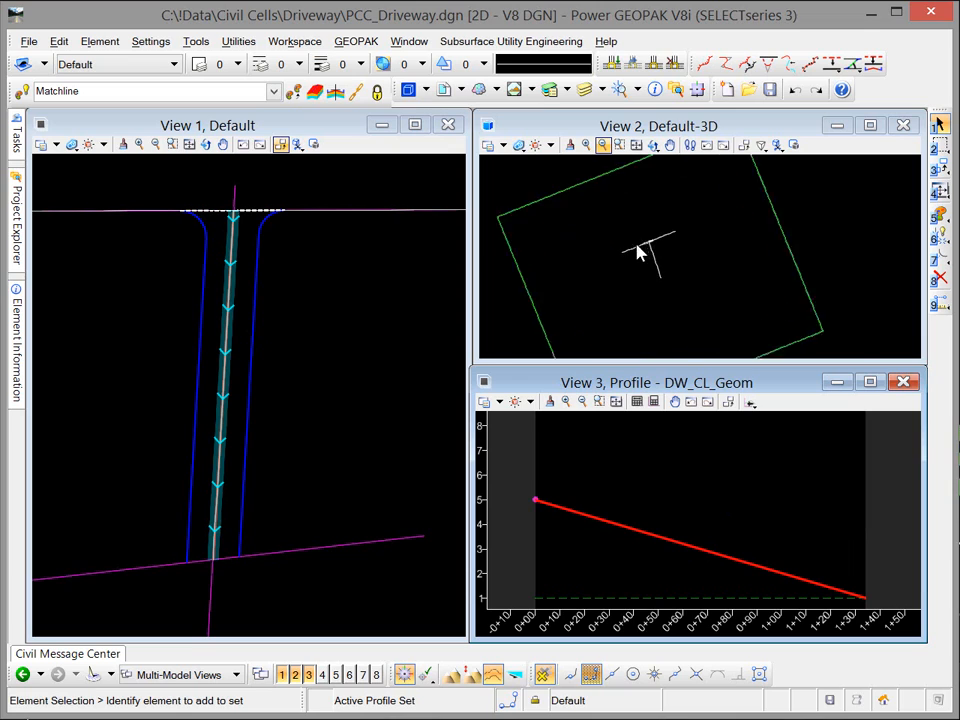
pyautogui.click(653, 146)
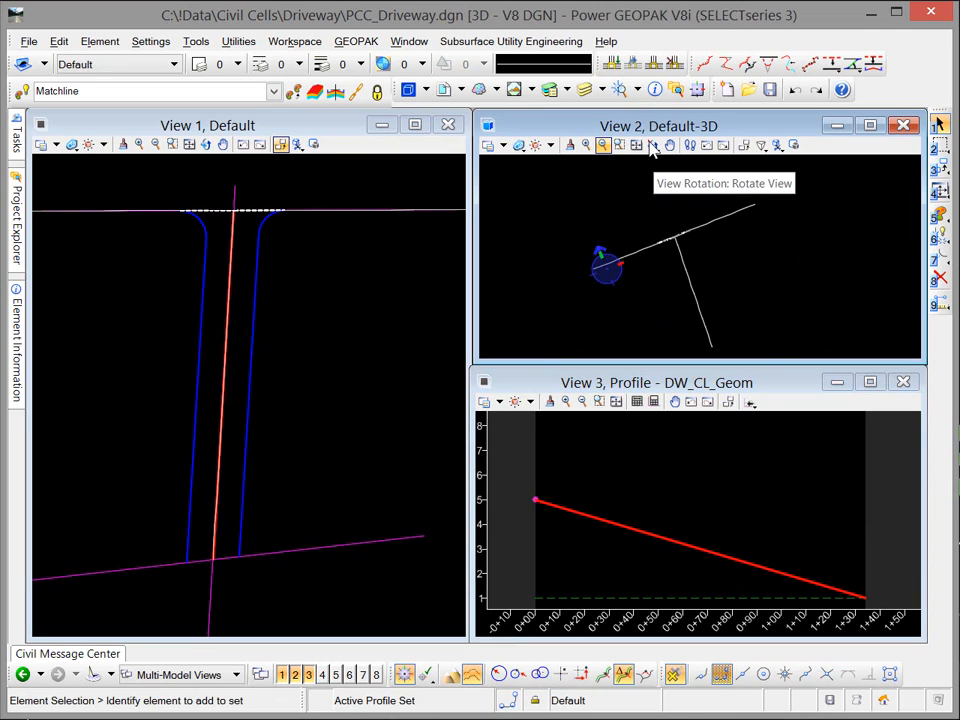
pyautogui.click(653, 146)
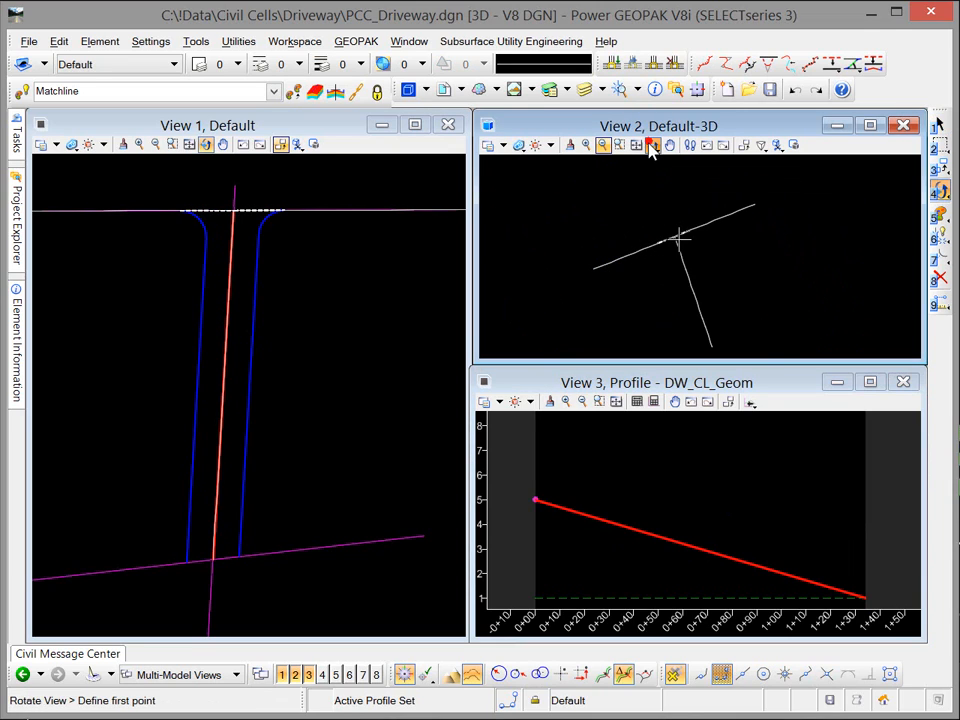
pyautogui.click(678, 236)
pyautogui.moveTo(670, 314)
pyautogui.mouseDown()
pyautogui.moveTo(722, 291)
pyautogui.moveTo(763, 244)
pyautogui.moveTo(789, 243)
pyautogui.moveTo(744, 251)
pyautogui.moveTo(750, 270)
pyautogui.moveTo(677, 251)
pyautogui.moveTo(664, 263)
pyautogui.moveTo(681, 296)
pyautogui.moveTo(651, 302)
pyautogui.moveTo(645, 285)
pyautogui.moveTo(669, 299)
pyautogui.mouseUp()
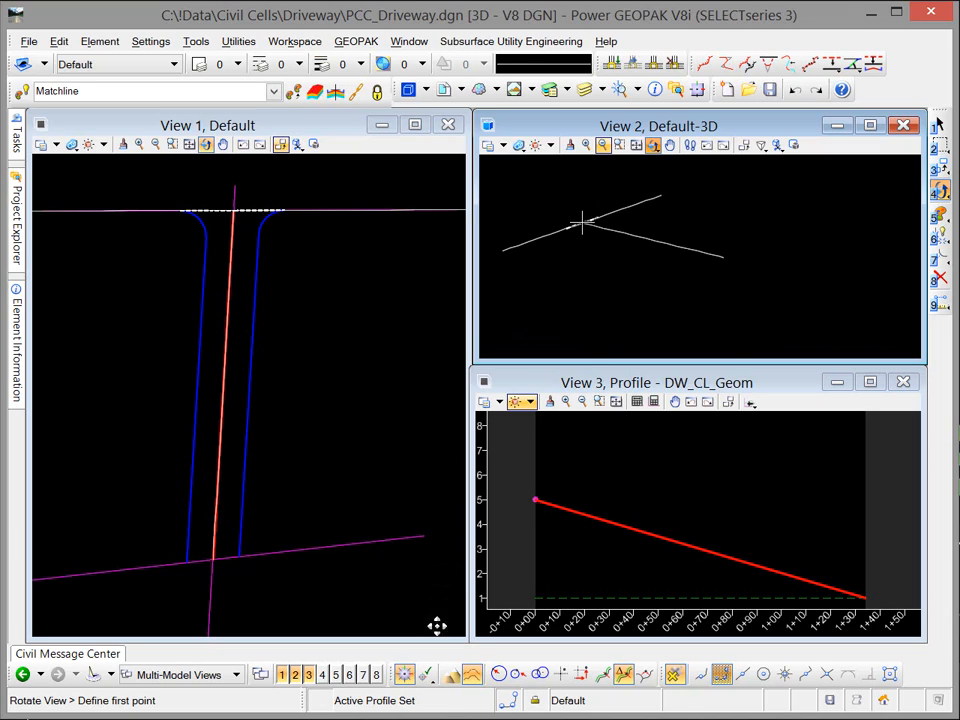
pyautogui.click(406, 675)
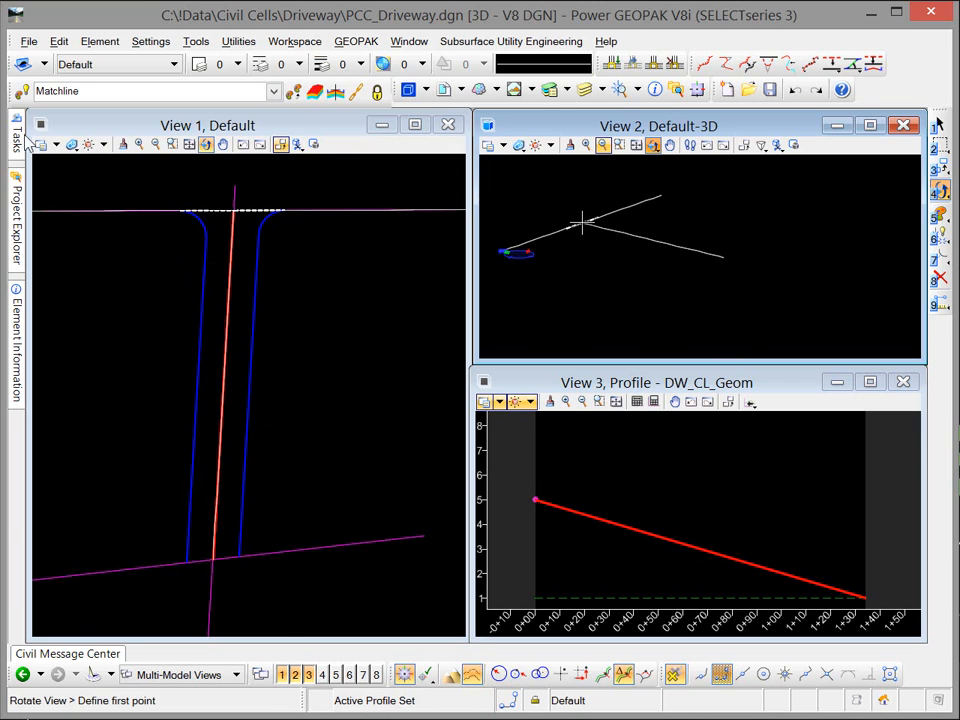
# Step: Start a complex element by elements with the Automatic method and the Linear > Roadway feature definition Road_EdgeOfPavement
pyautogui.moveTo(18, 135)
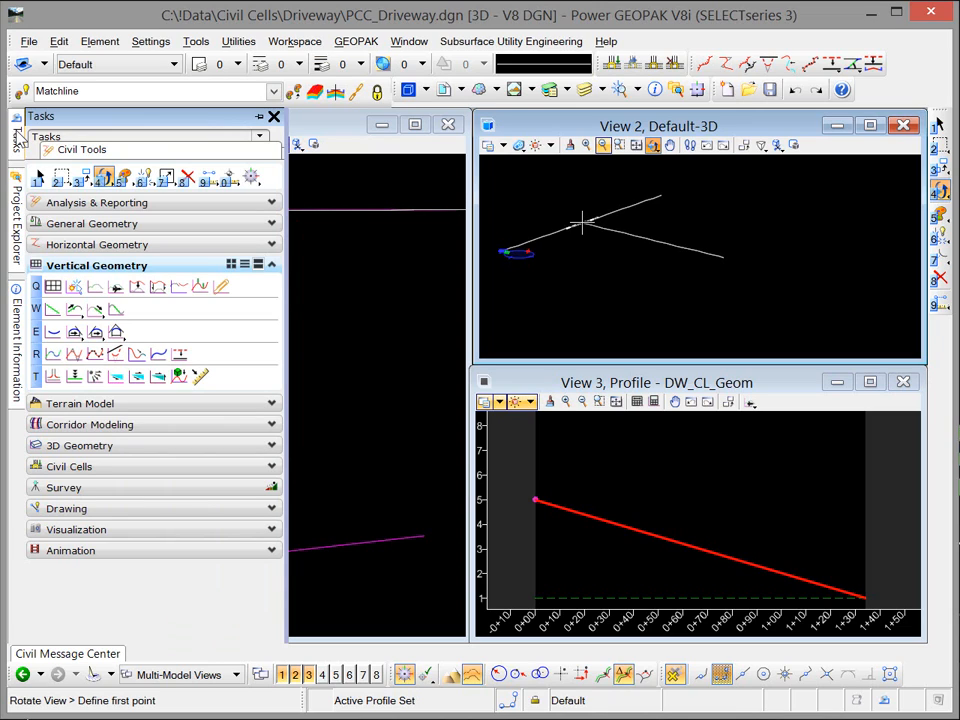
pyautogui.click(100, 244)
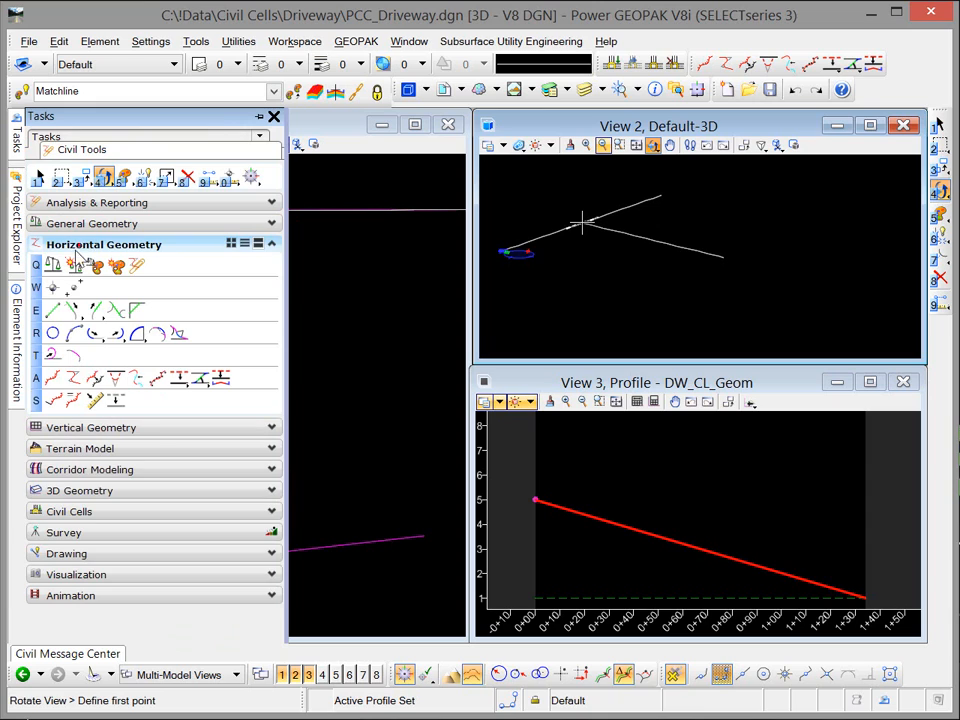
pyautogui.click(57, 372)
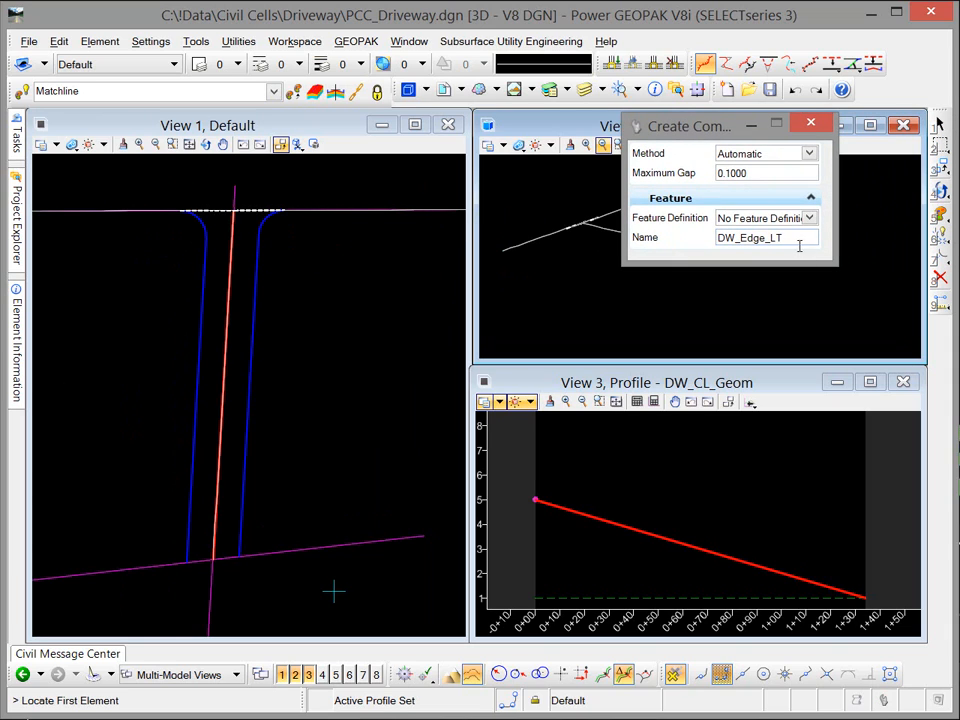
pyautogui.click(810, 219)
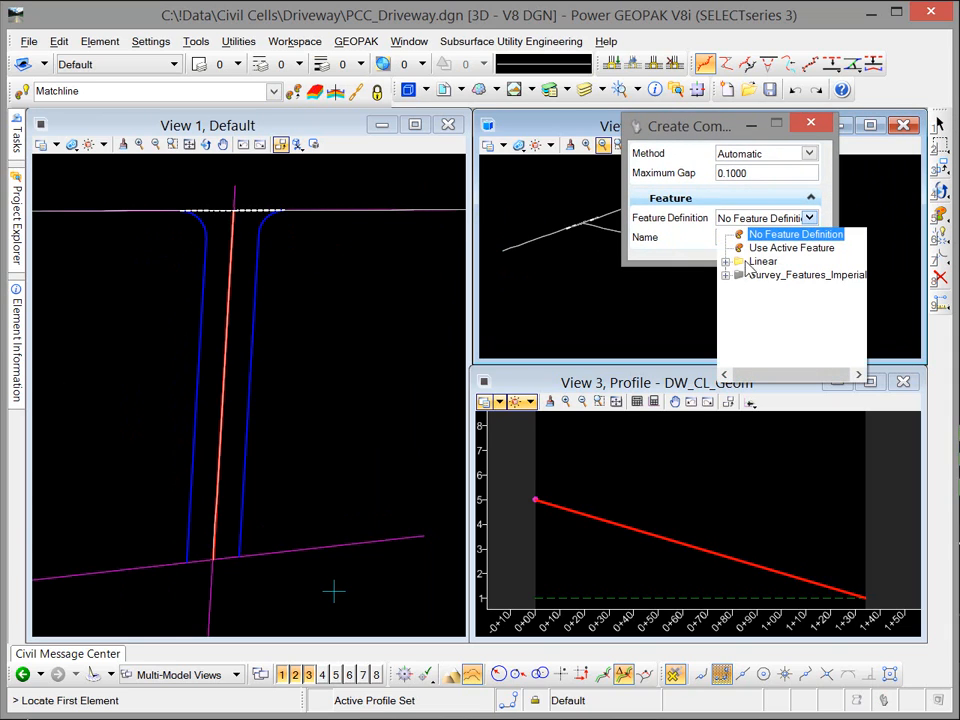
pyautogui.click(733, 262)
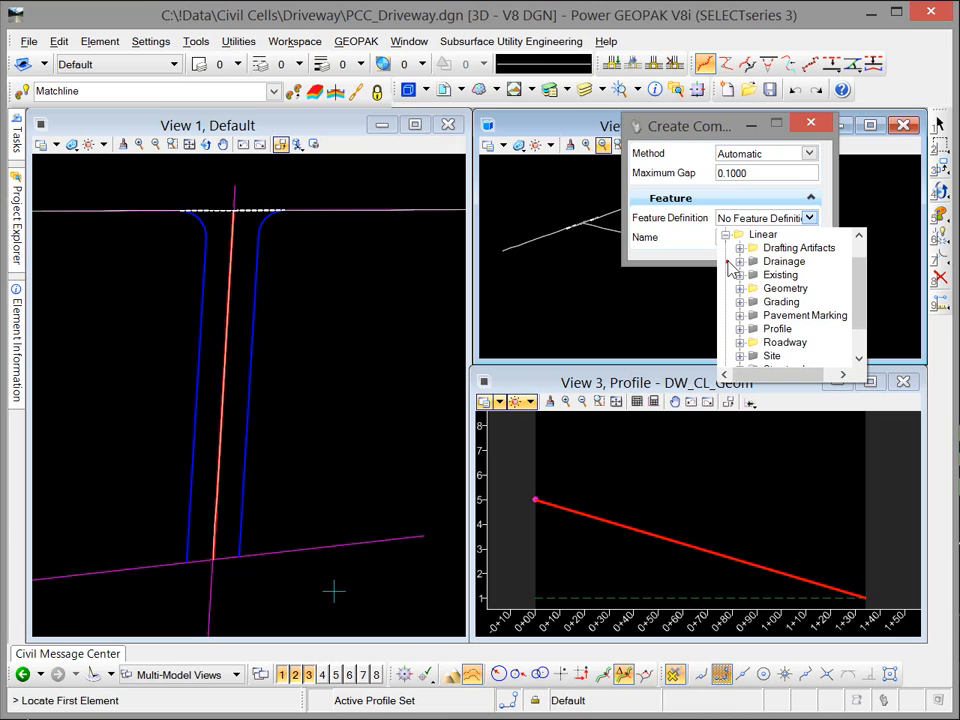
pyautogui.click(739, 342)
pyautogui.click(812, 356)
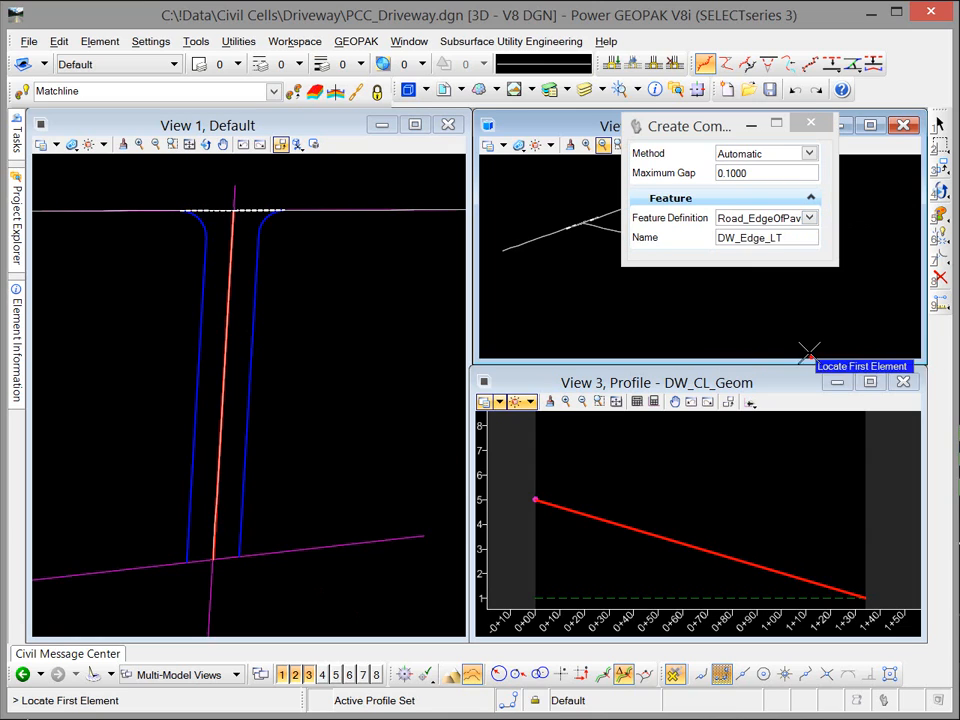
# Step: Name the complex element RT_DW_Edge and build it from the driveway edge line and return arc left of the centerline in plan
pyautogui.doubleClick(763, 240)
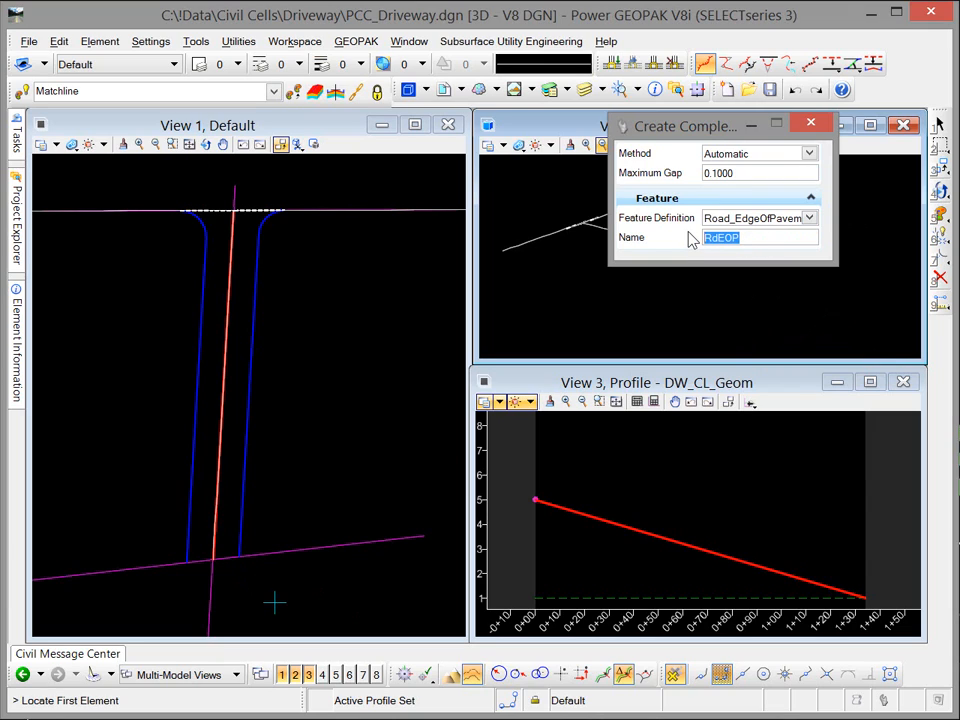
pyautogui.write('TR')
pyautogui.press('Tab')
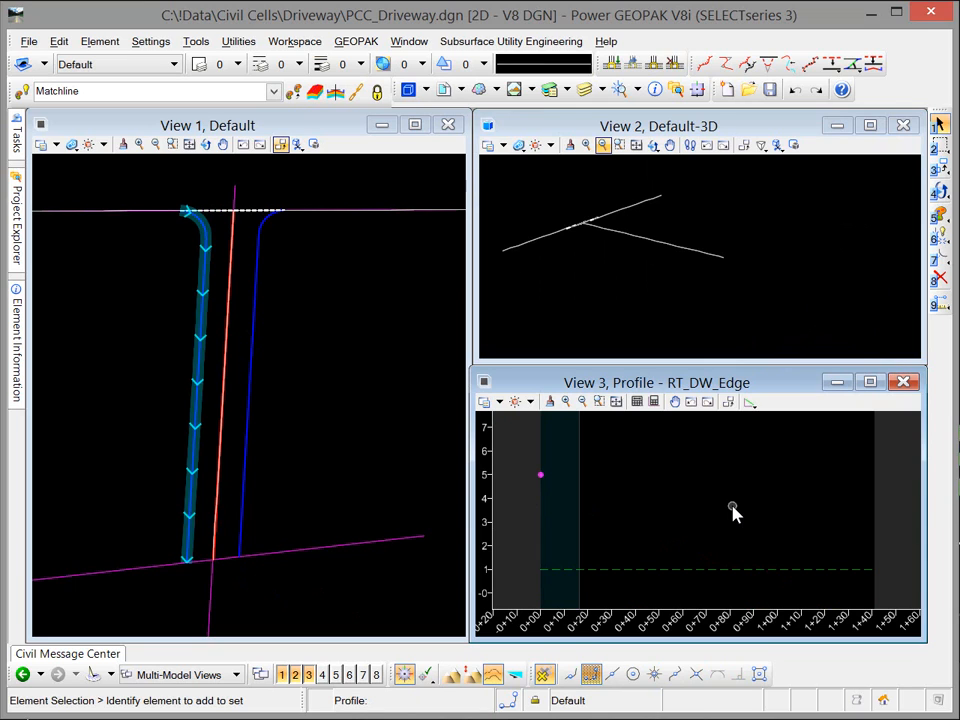
# Step: Start a Profile Line Between Points in the RT_DW_Edge profile
pyautogui.moveTo(751, 402); pyautogui.dragTo(788, 440)
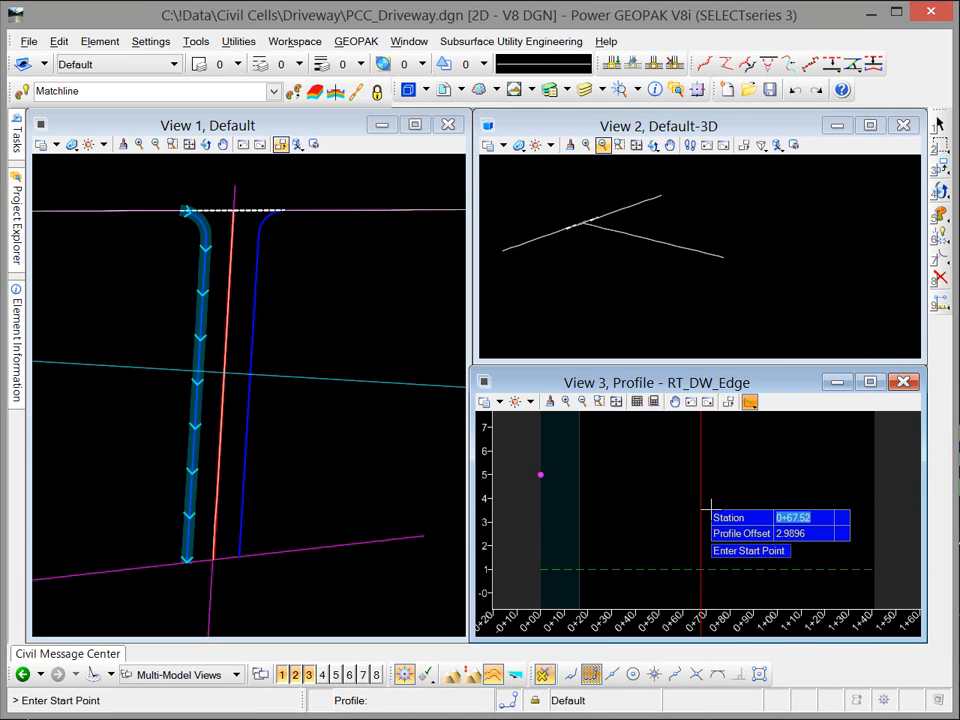
# Step: Draw the RT_DW_Edge profile line, snapping its start to the intersection point and ending at the driveway edge's lower end with profile offset 0
pyautogui.click(653, 673)
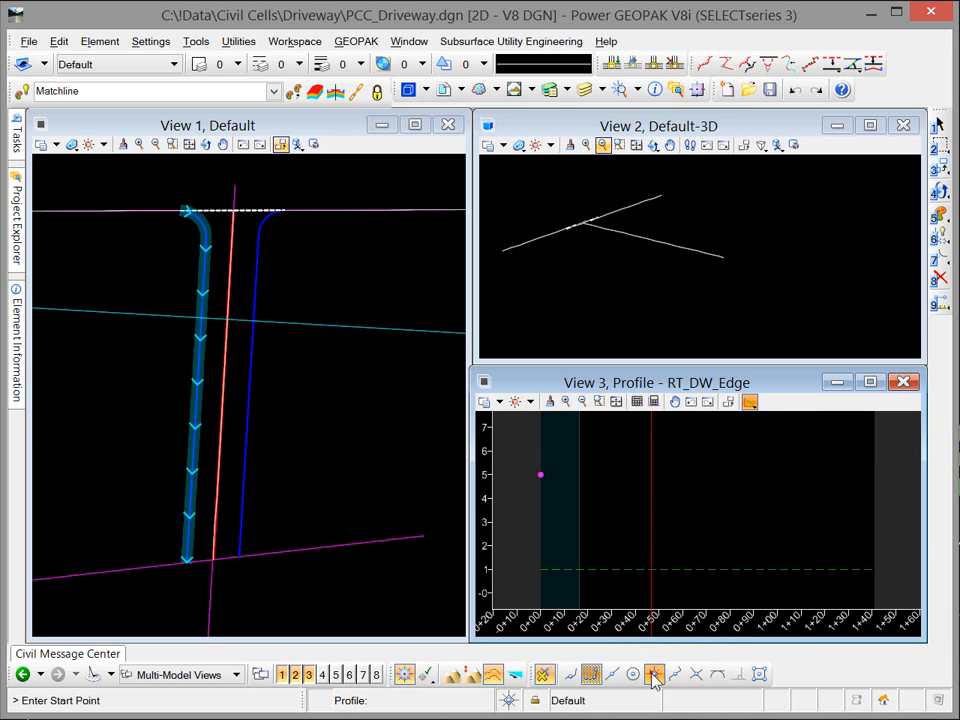
pyautogui.click(543, 468)
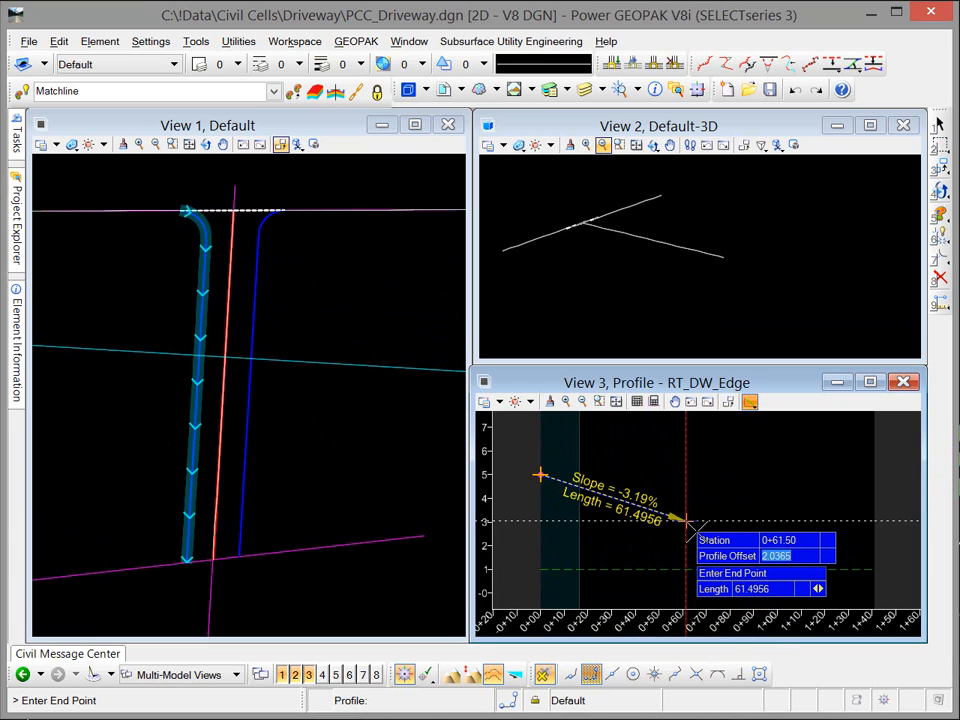
pyautogui.write('0')
pyautogui.press('Tab')
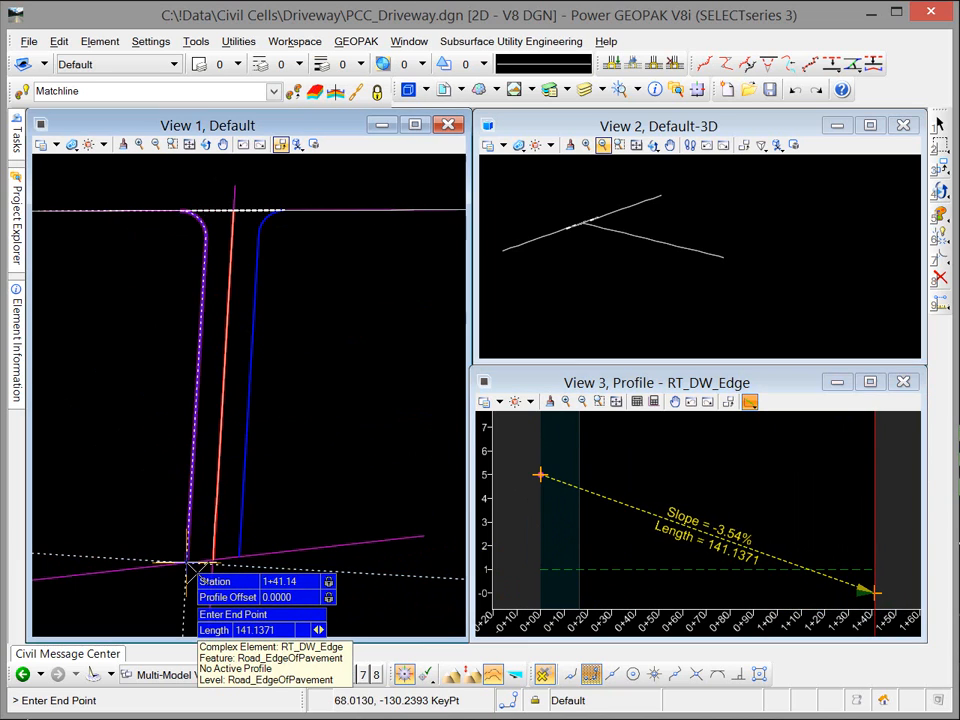
pyautogui.click(186, 562)
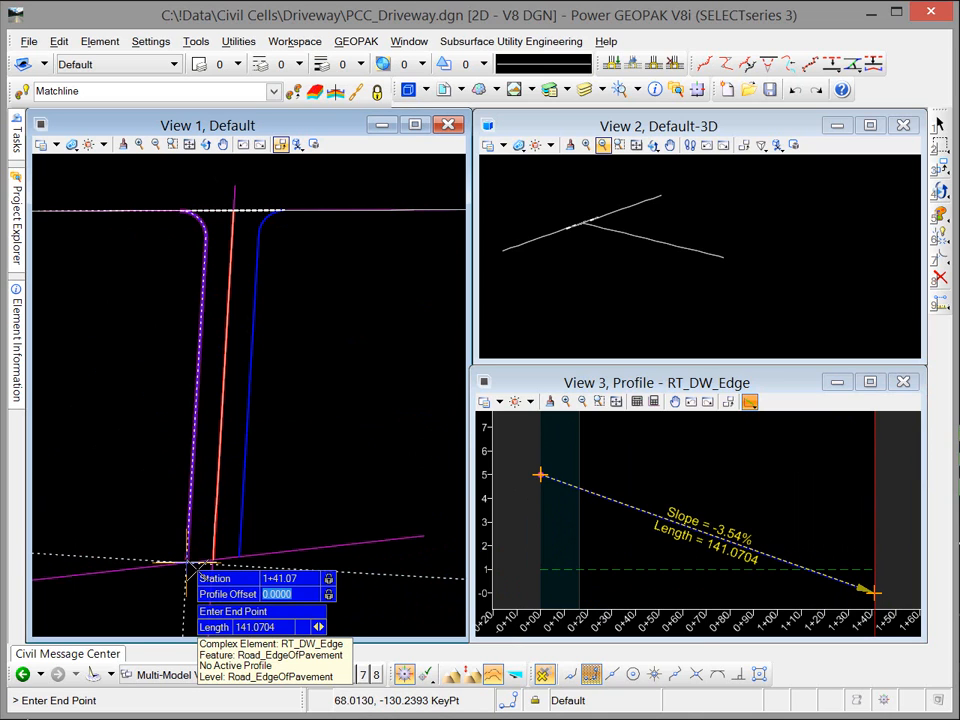
pyautogui.click(189, 563)
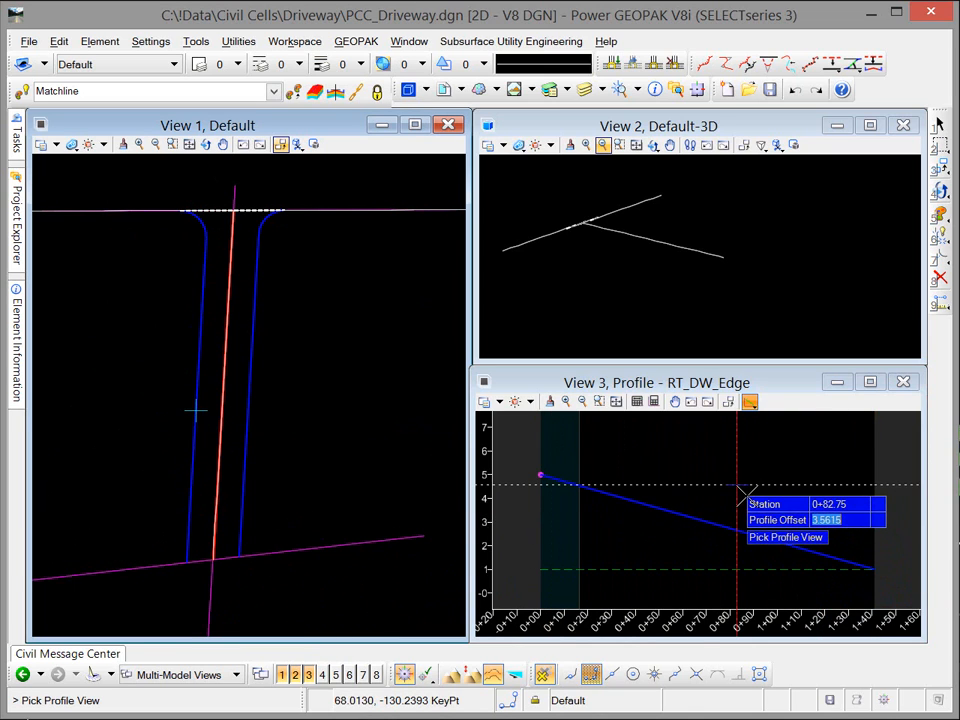
pyautogui.click(741, 490)
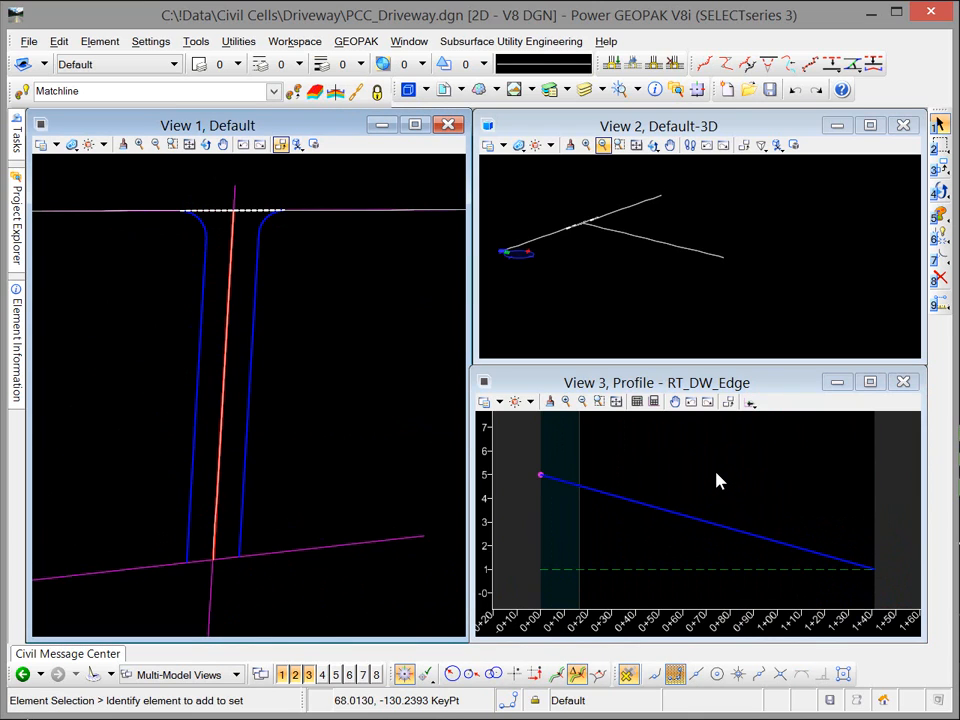
# Step: Set the new RT_DW_Edge profile line as the active profile
pyautogui.click(715, 473)
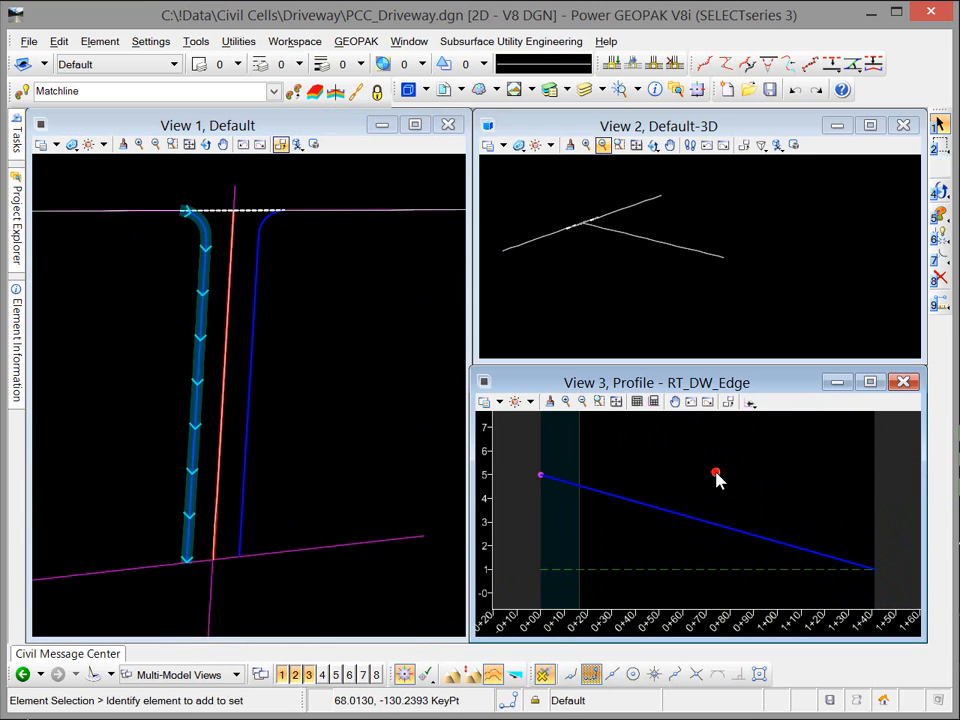
pyautogui.click(678, 515)
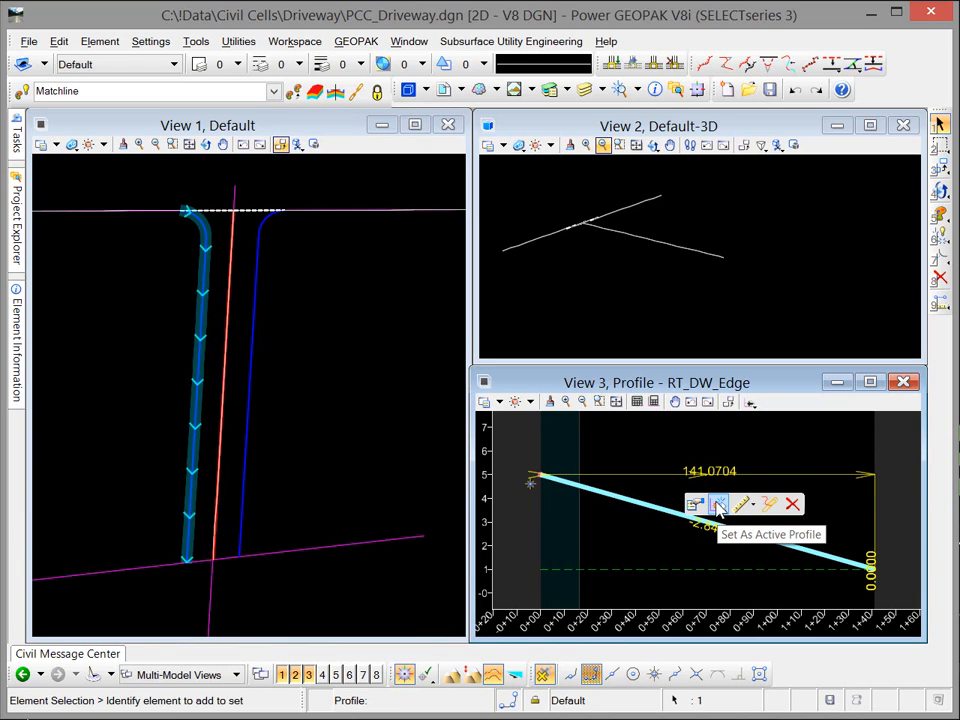
pyautogui.click(717, 507)
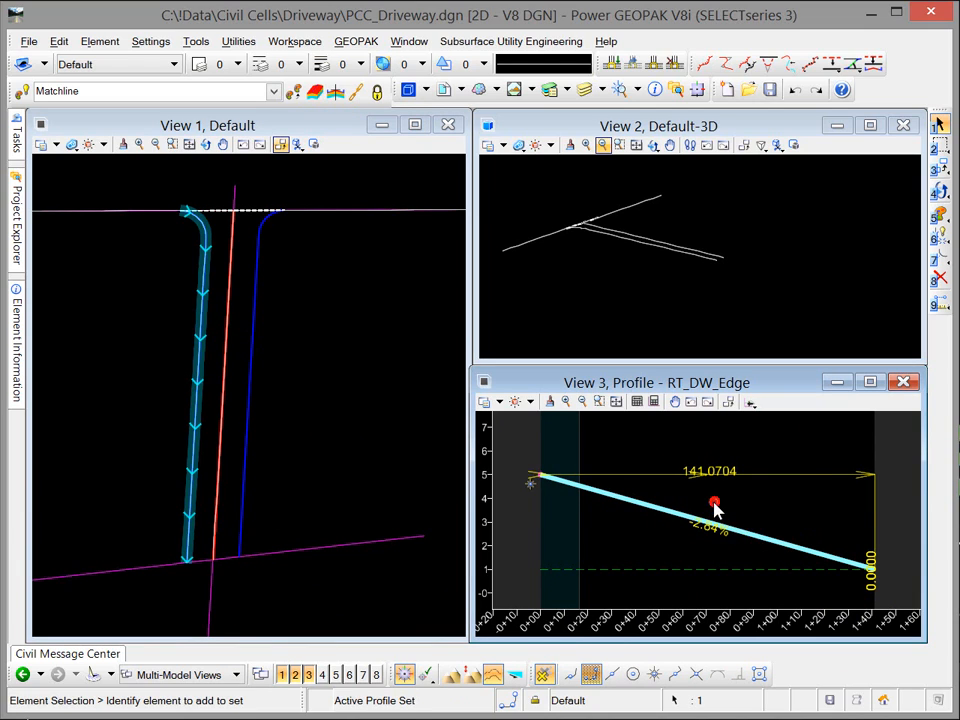
# Step: Name the RT_DW_Edge profile feature RT_DW_Prof in its properties
pyautogui.click(600, 541)
pyautogui.click(623, 499)
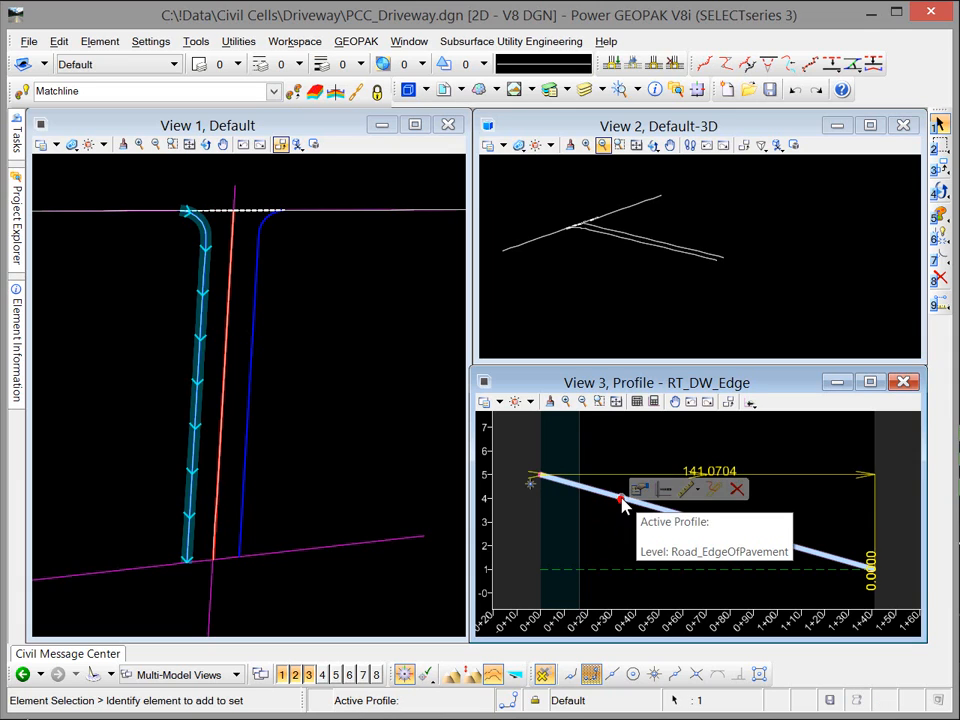
pyautogui.moveTo(638, 490)
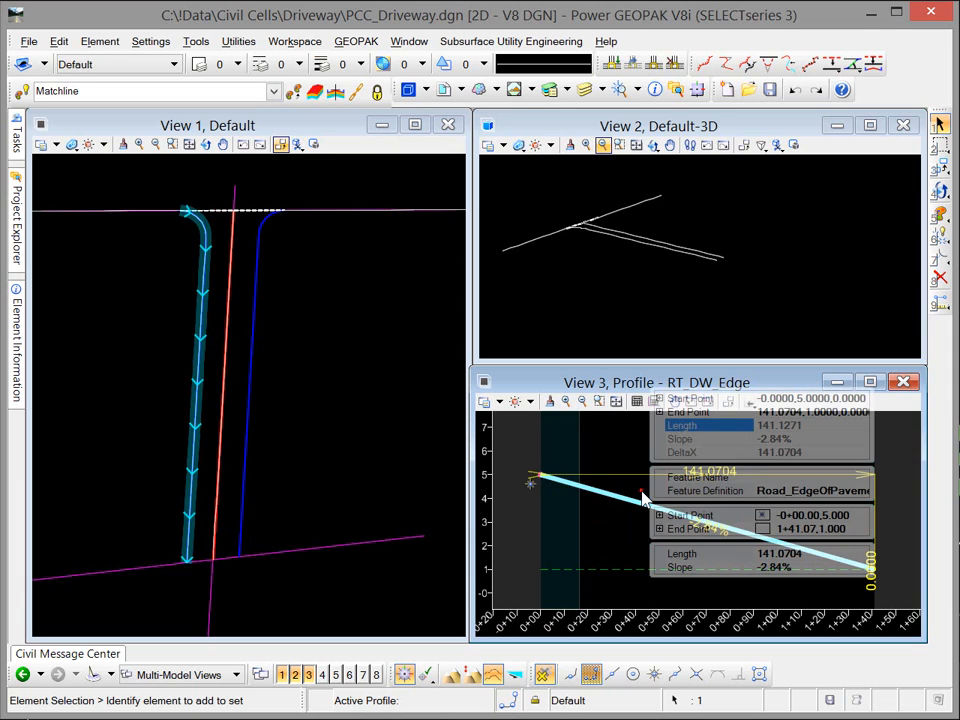
pyautogui.click(782, 478)
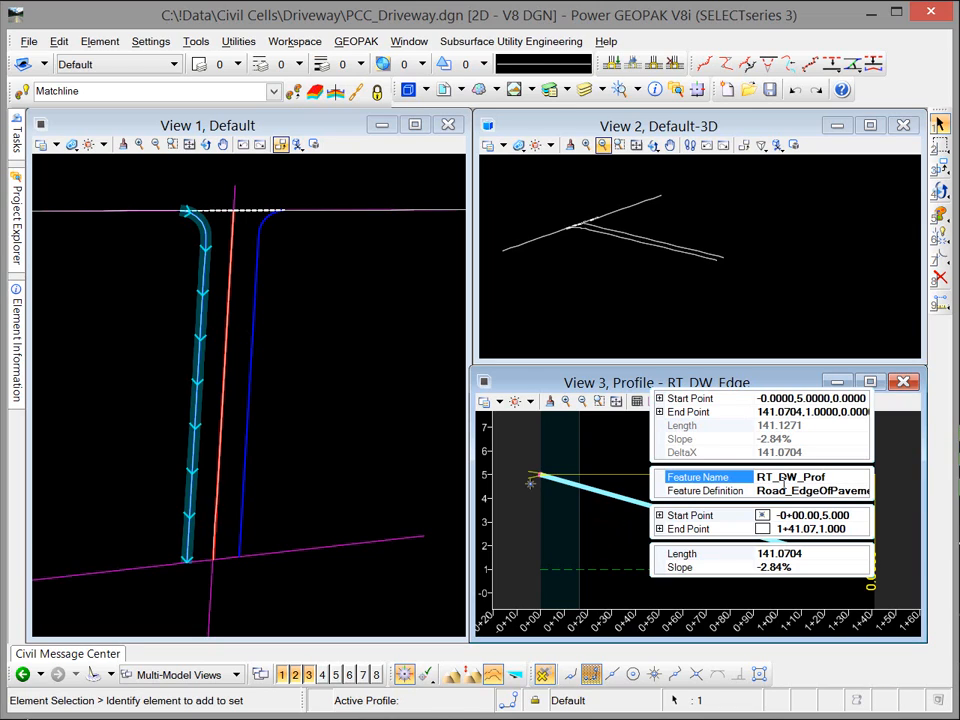
pyautogui.press('Return')
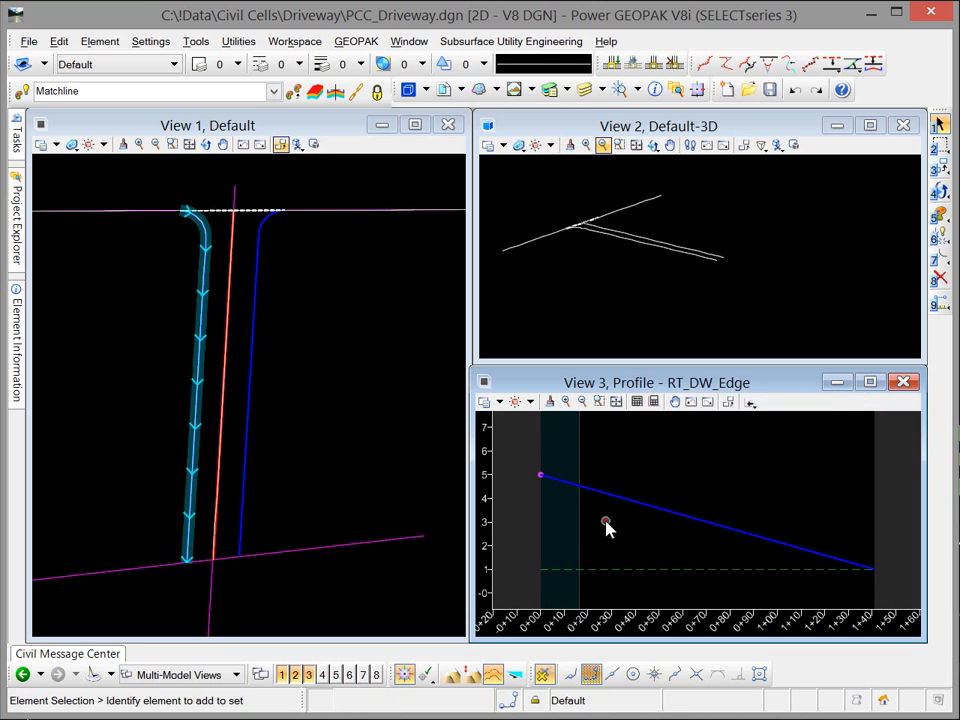
pyautogui.click(636, 509)
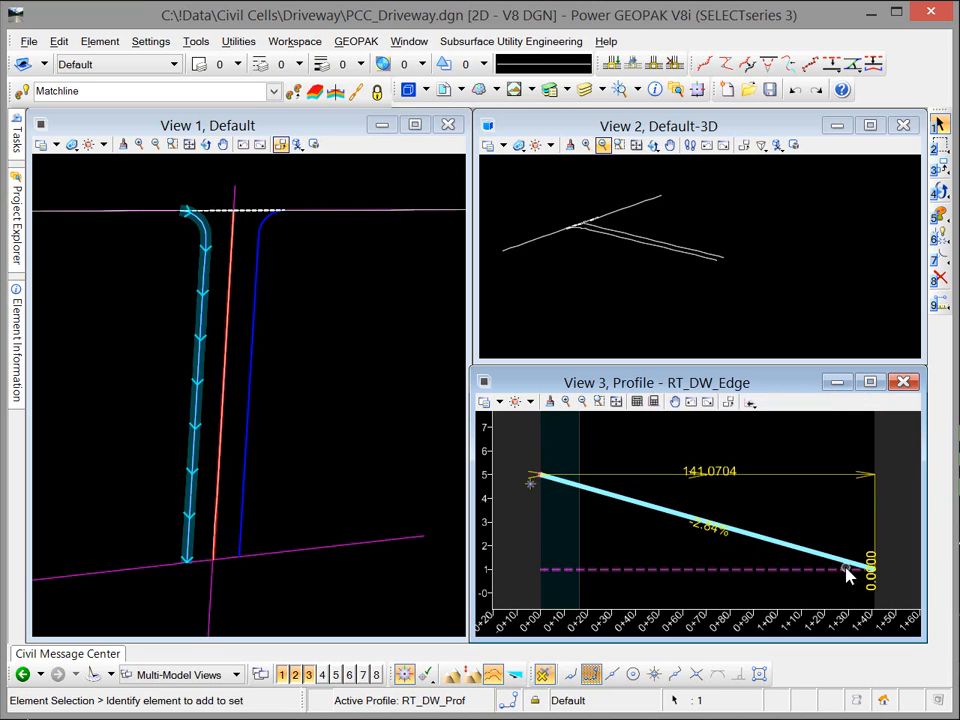
pyautogui.click(652, 546)
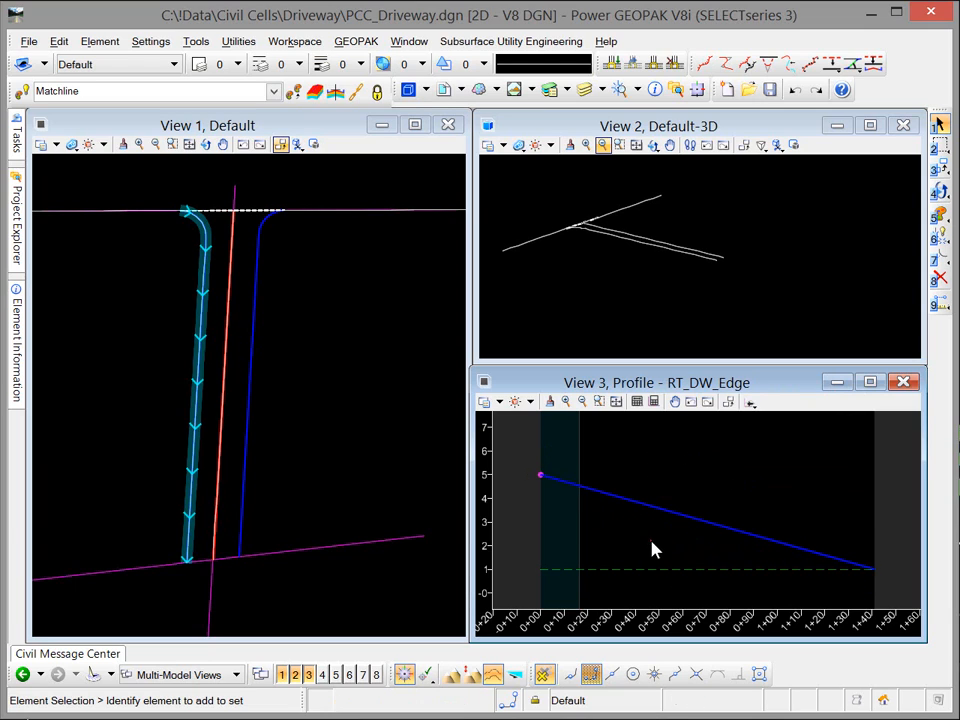
# Step: Open the profile model of the LT_DW_Edge driveway edge in View 3
pyautogui.click(159, 574)
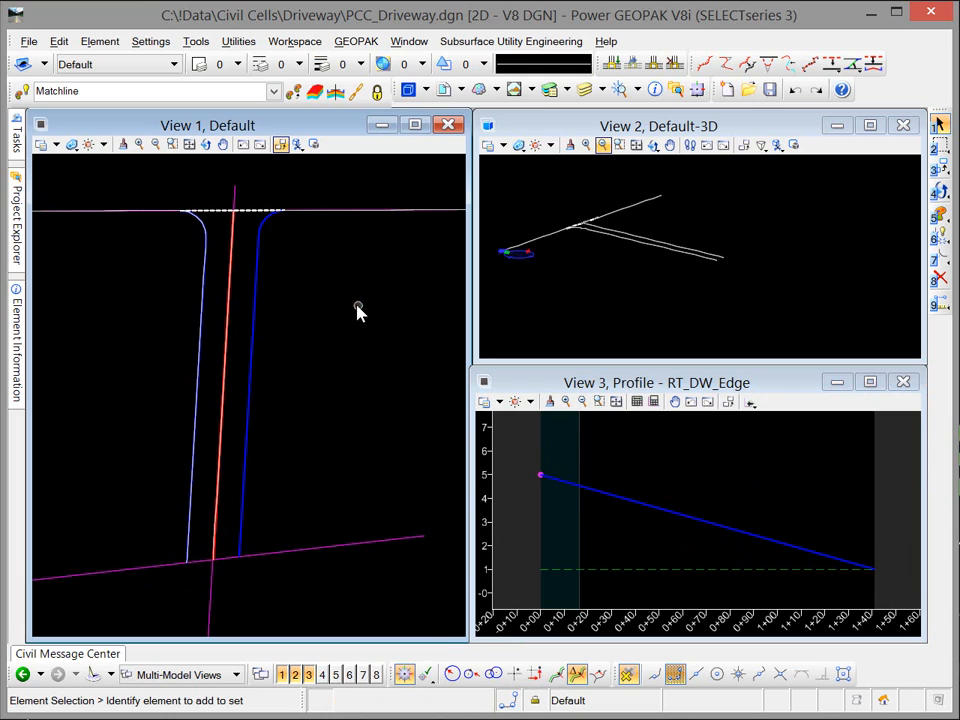
pyautogui.click(252, 312)
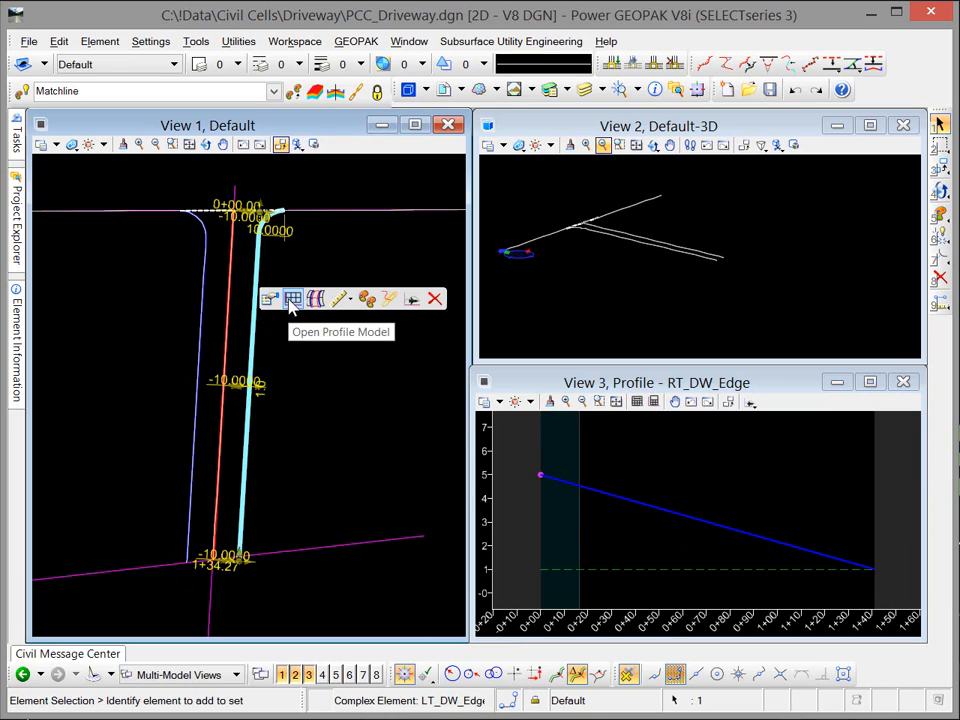
pyautogui.click(291, 306)
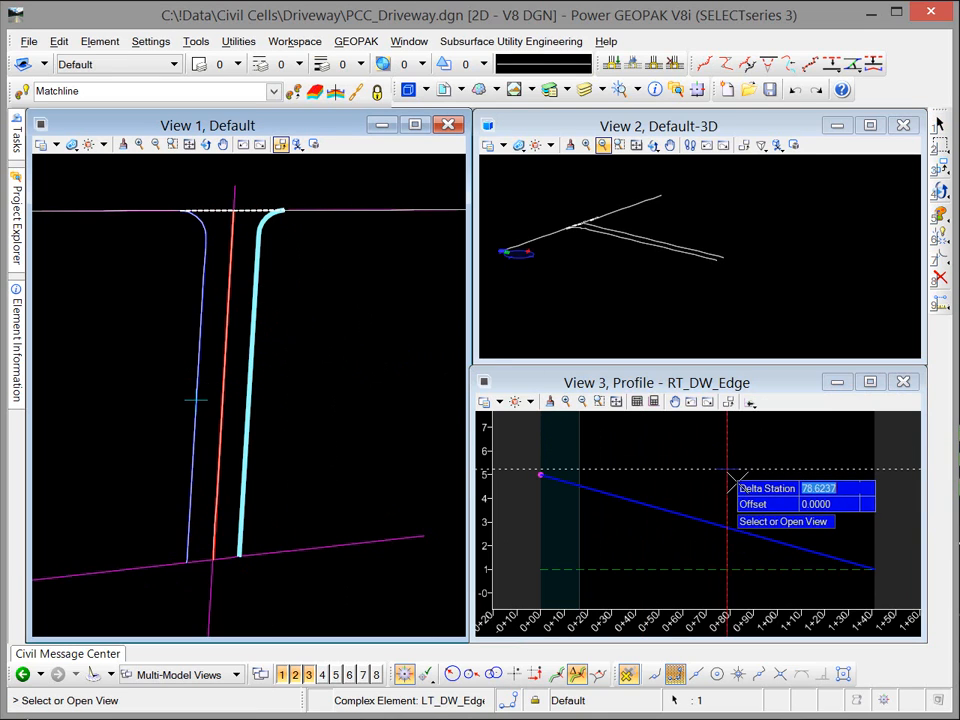
pyautogui.click(736, 483)
pyautogui.scroll(-1, 723, 471)
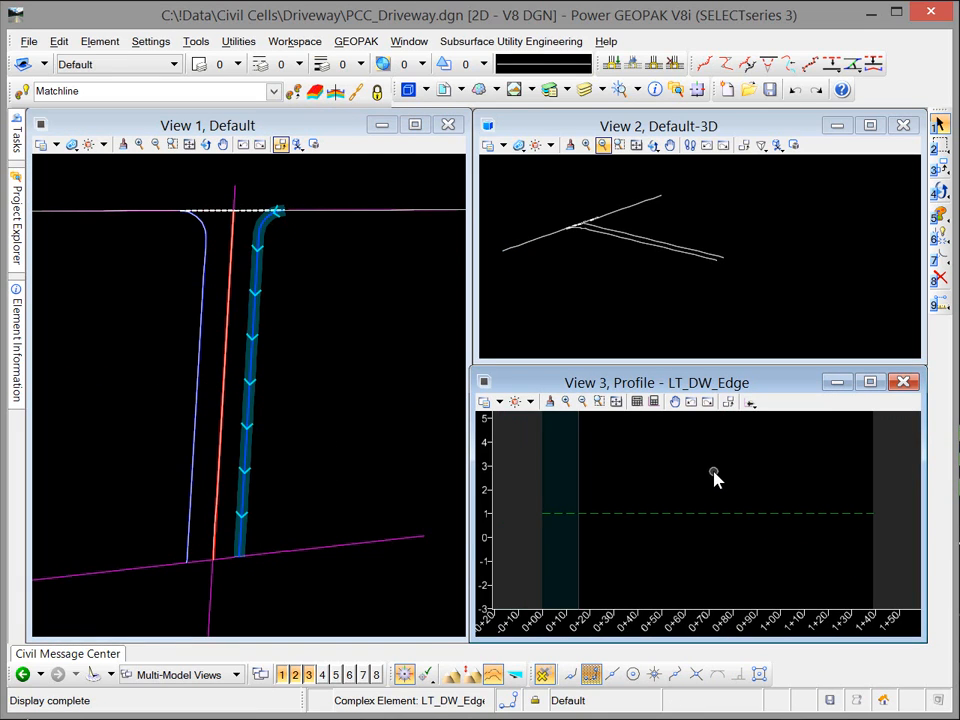
pyautogui.moveTo(715, 477); pyautogui.dragTo(716, 528, button='middle')
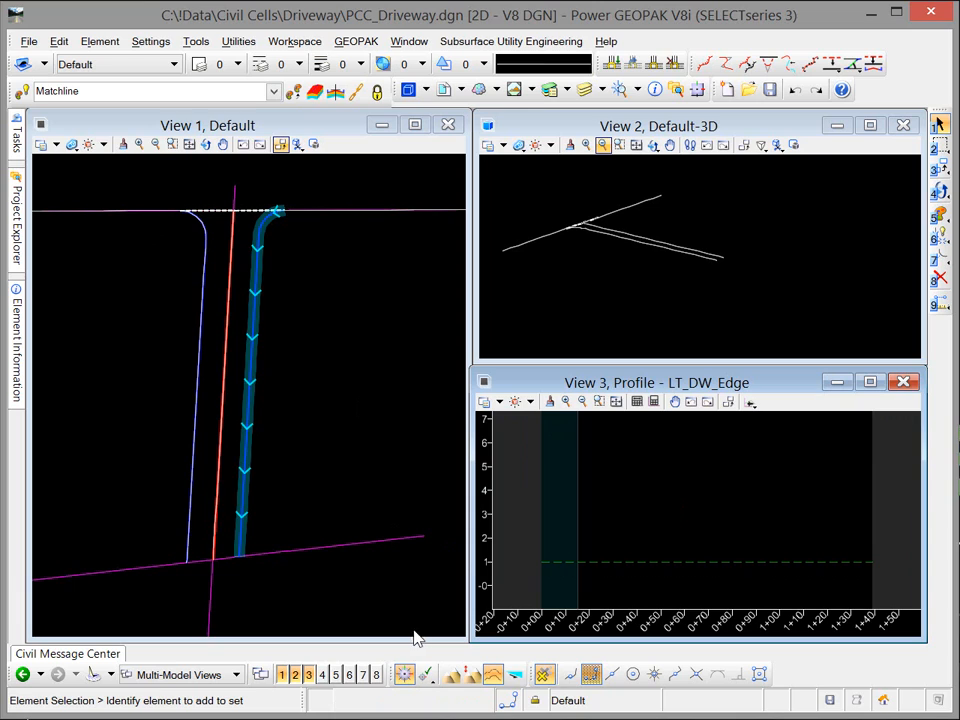
# Step: Show the mainline edge of pavement's 3D intersection point in the LT_DW_Edge profile
pyautogui.click(403, 676)
pyautogui.moveTo(14, 142)
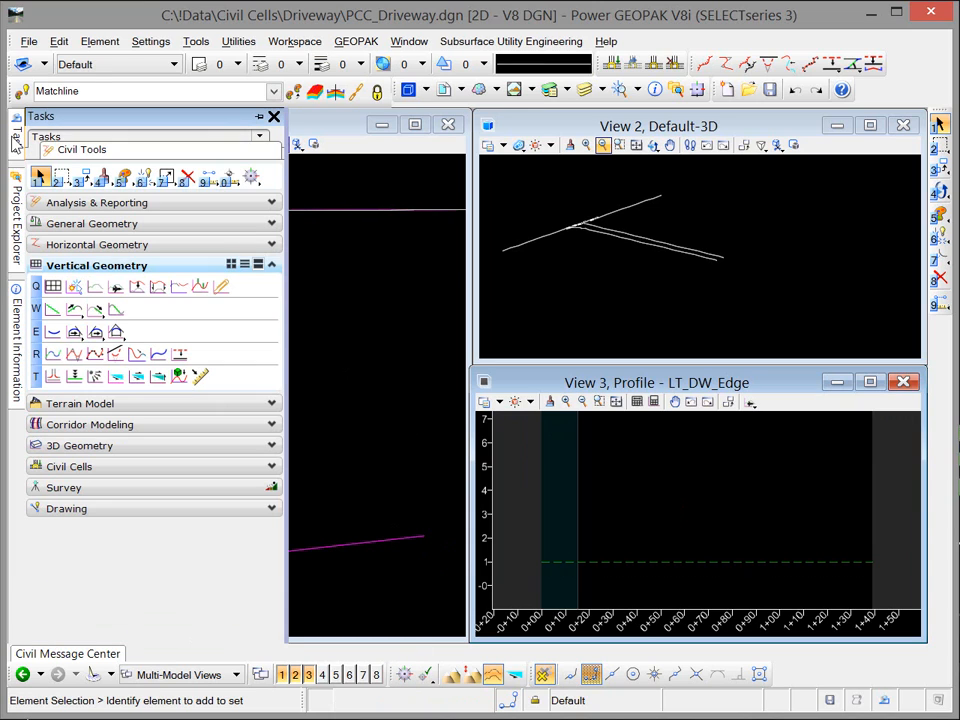
pyautogui.click(201, 288)
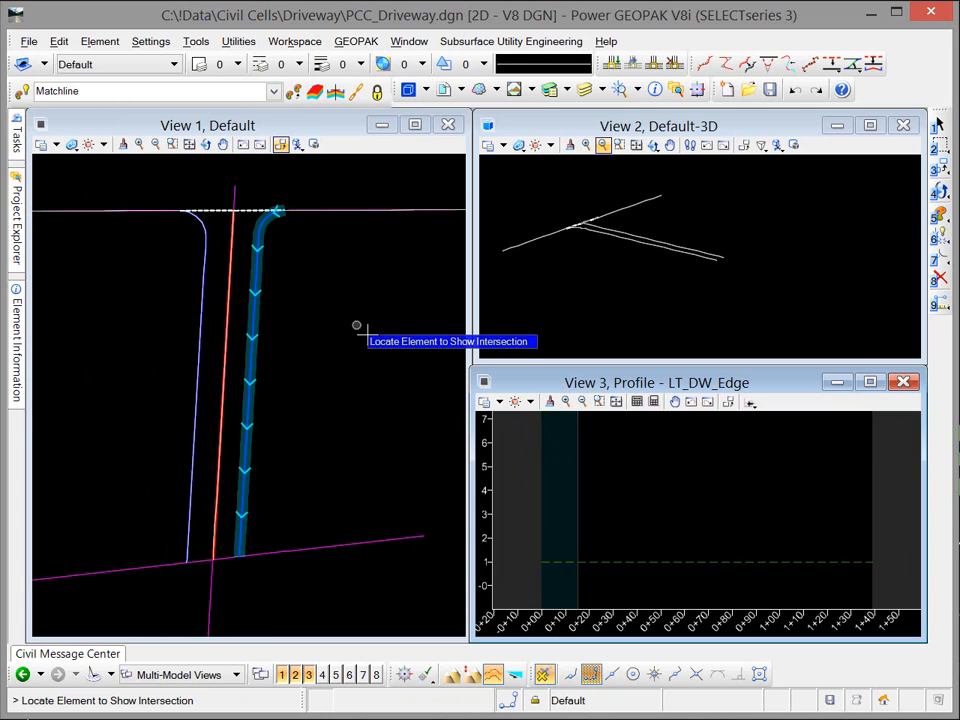
pyautogui.click(257, 318)
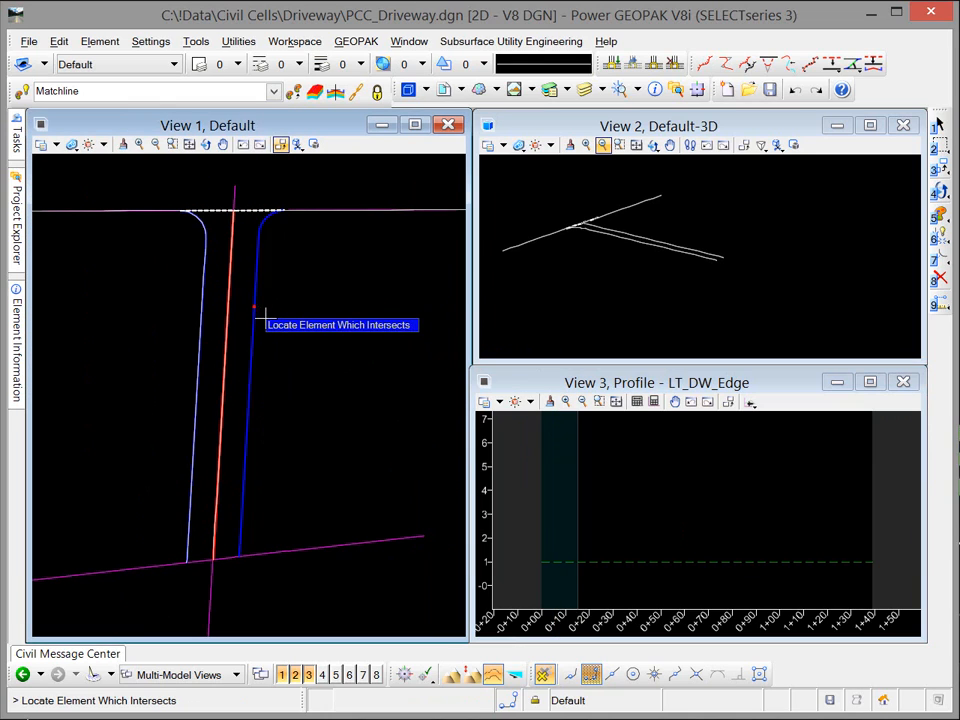
pyautogui.click(338, 211)
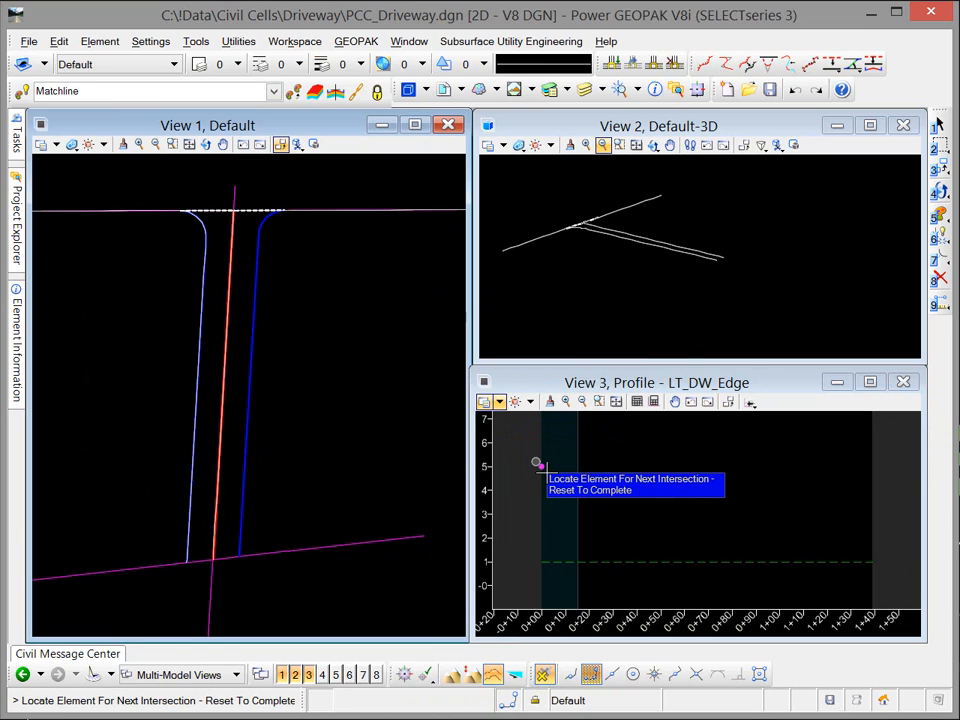
pyautogui.click(507, 381)
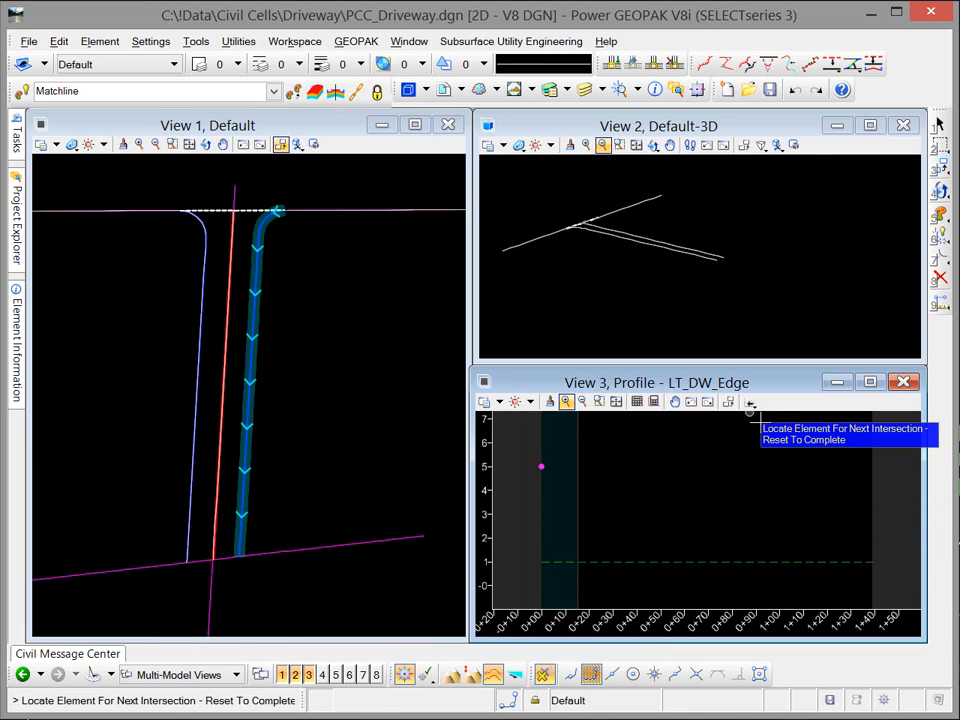
# Step: Draw a profile line between points from the ML_EOP intersection point to the lower end of LT_DW_Edge with profile offset 0
pyautogui.click(751, 403)
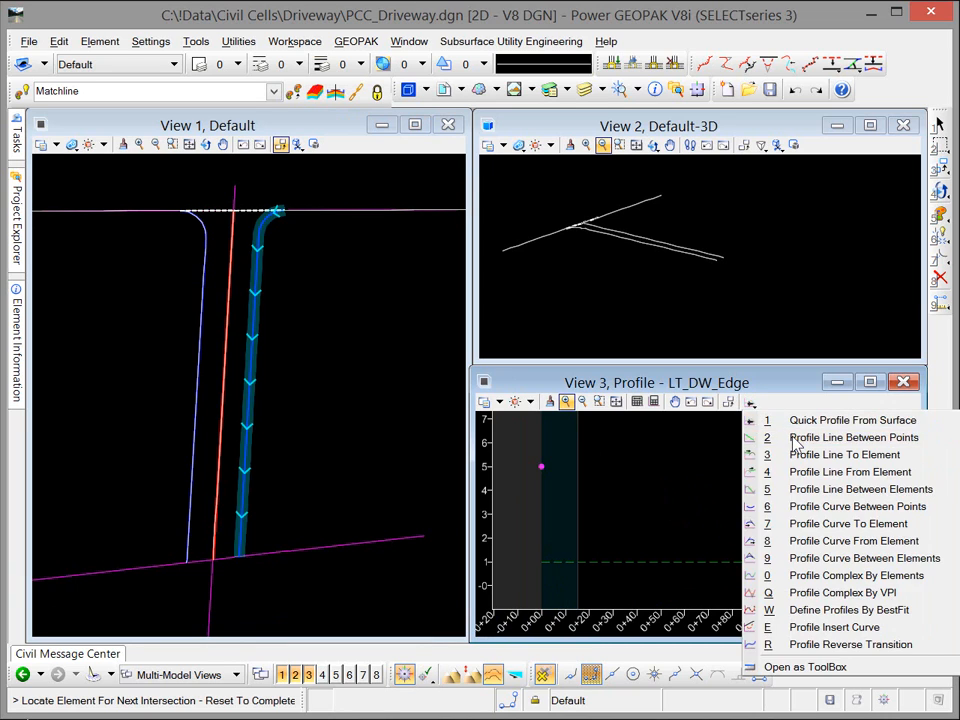
pyautogui.click(795, 438)
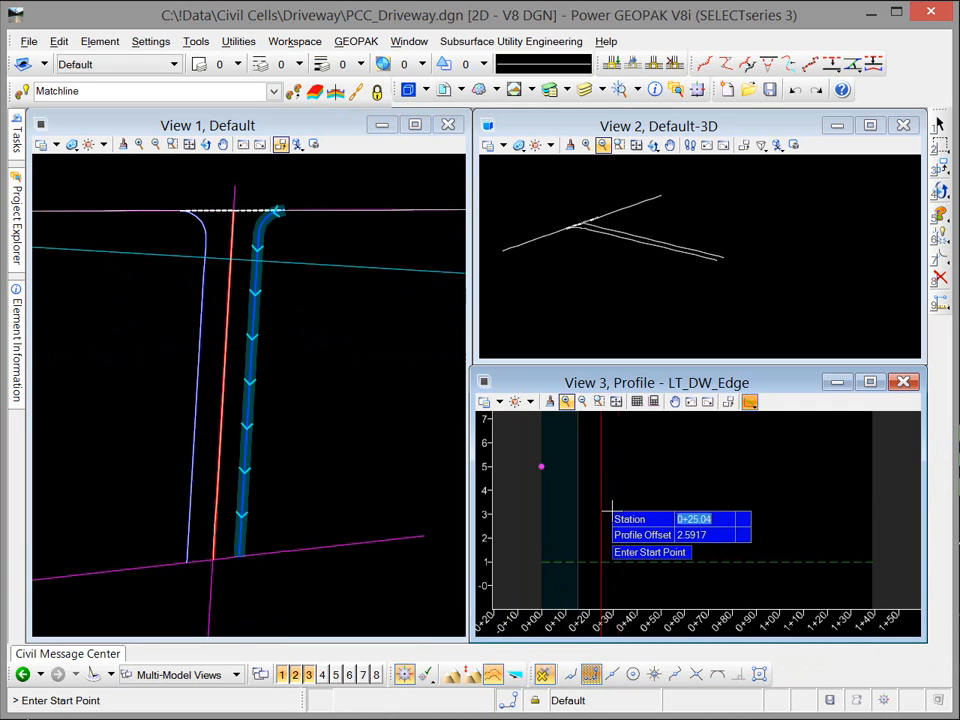
pyautogui.click(654, 674)
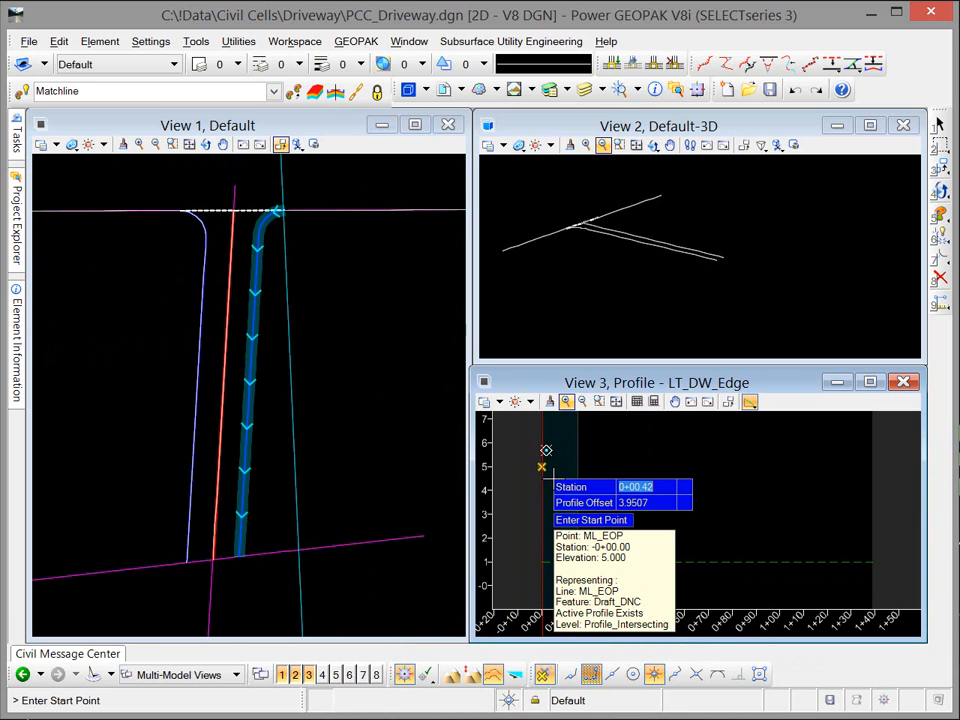
pyautogui.click(546, 450)
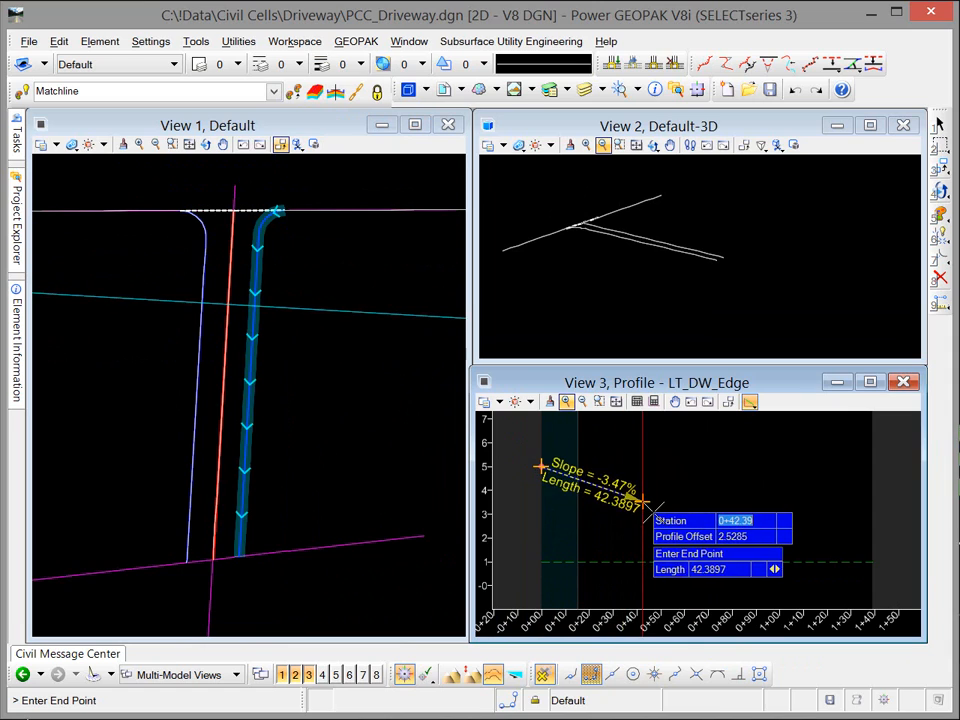
pyautogui.press('Tab')
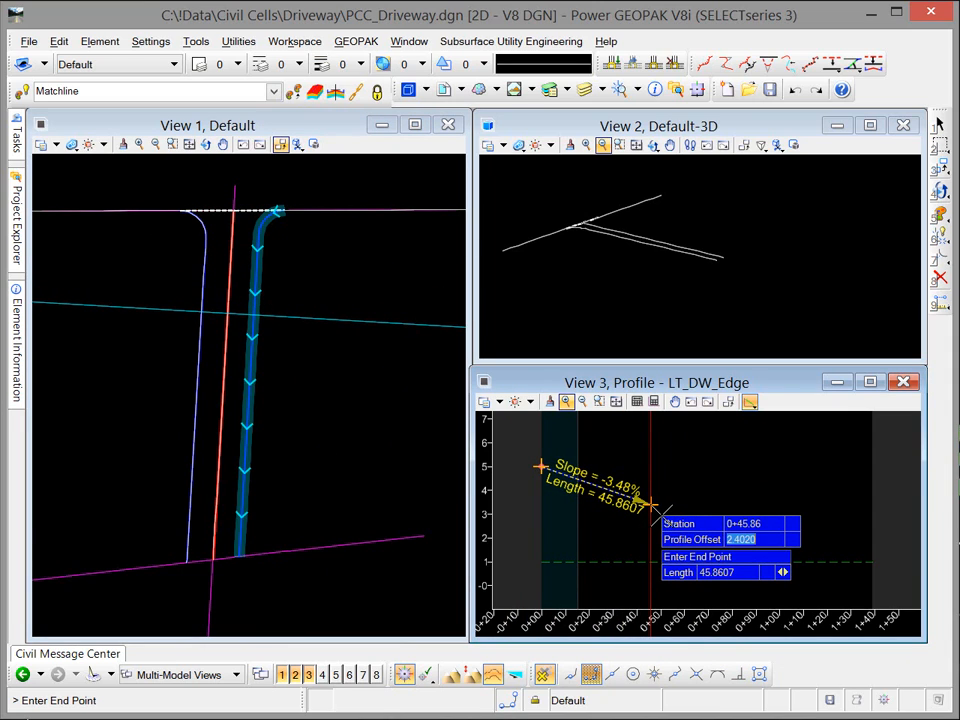
pyautogui.write('0')
pyautogui.press('Tab')
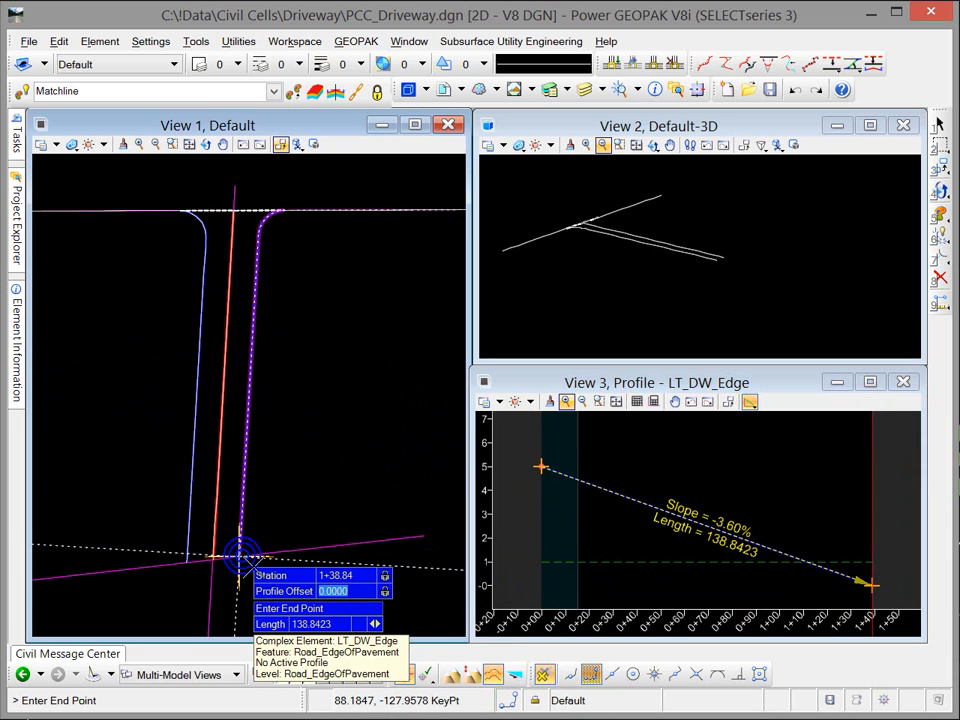
pyautogui.click(240, 556)
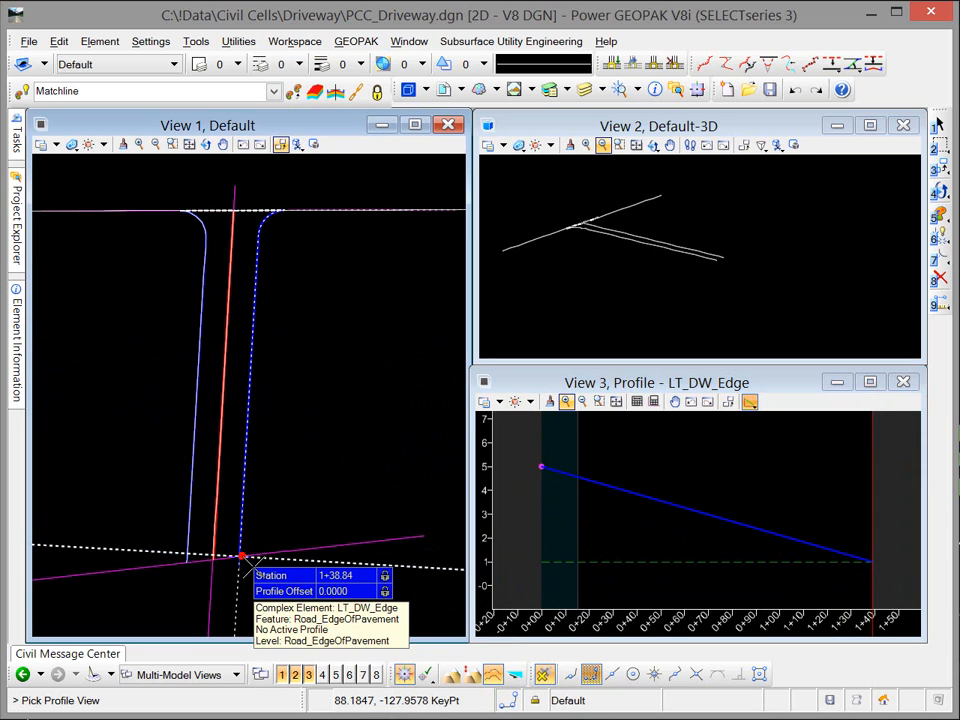
pyautogui.click(694, 548)
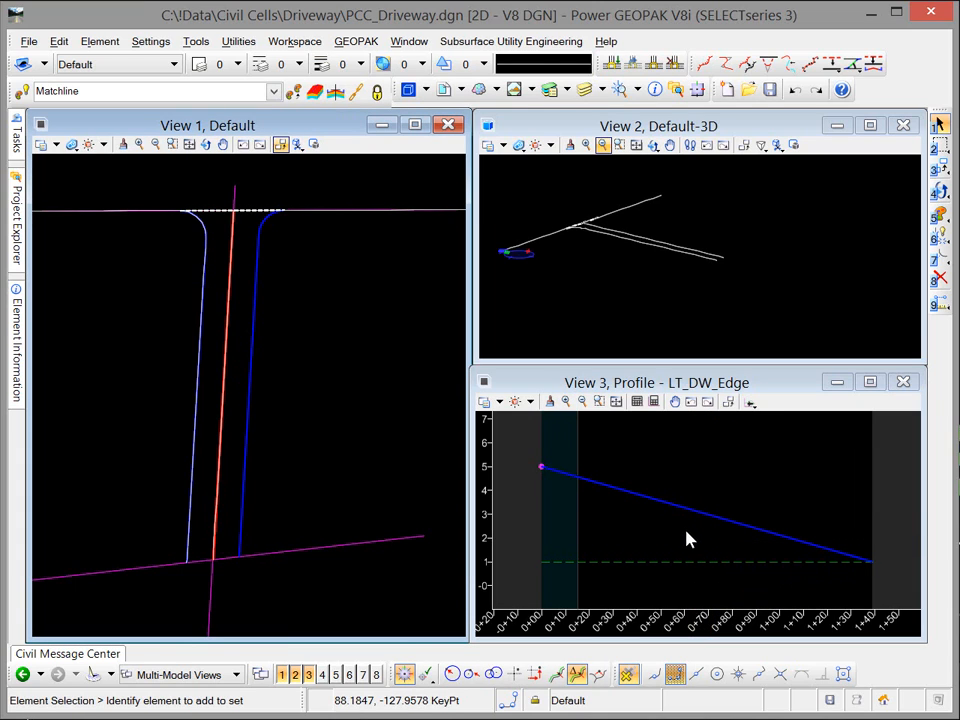
# Step: Set the LT_DW_Edge profile line as the active profile
pyautogui.click(671, 512)
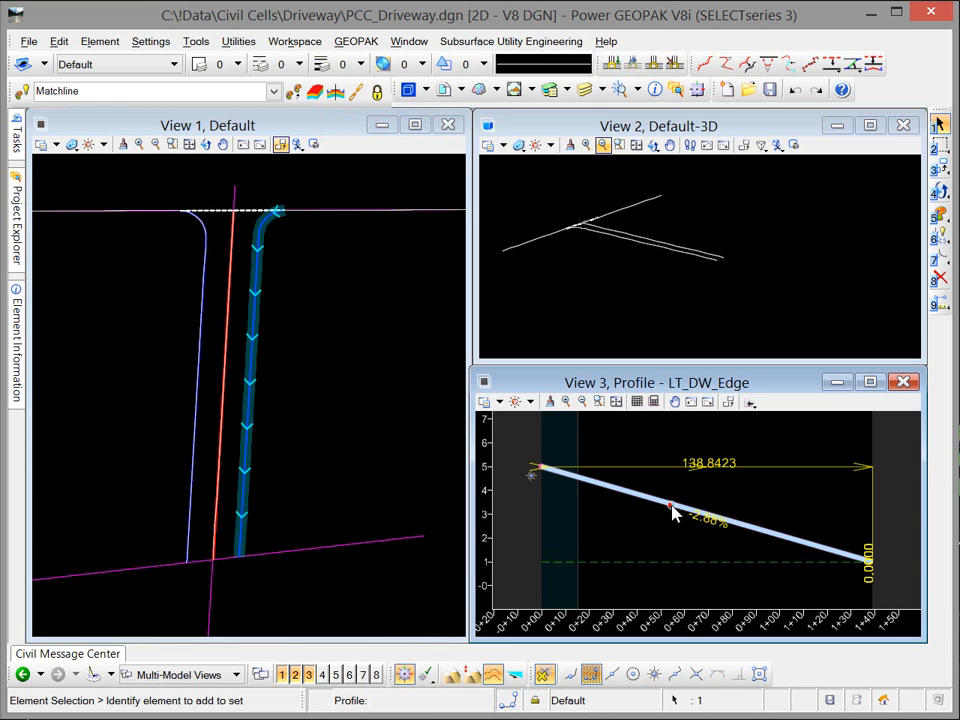
pyautogui.click(714, 497)
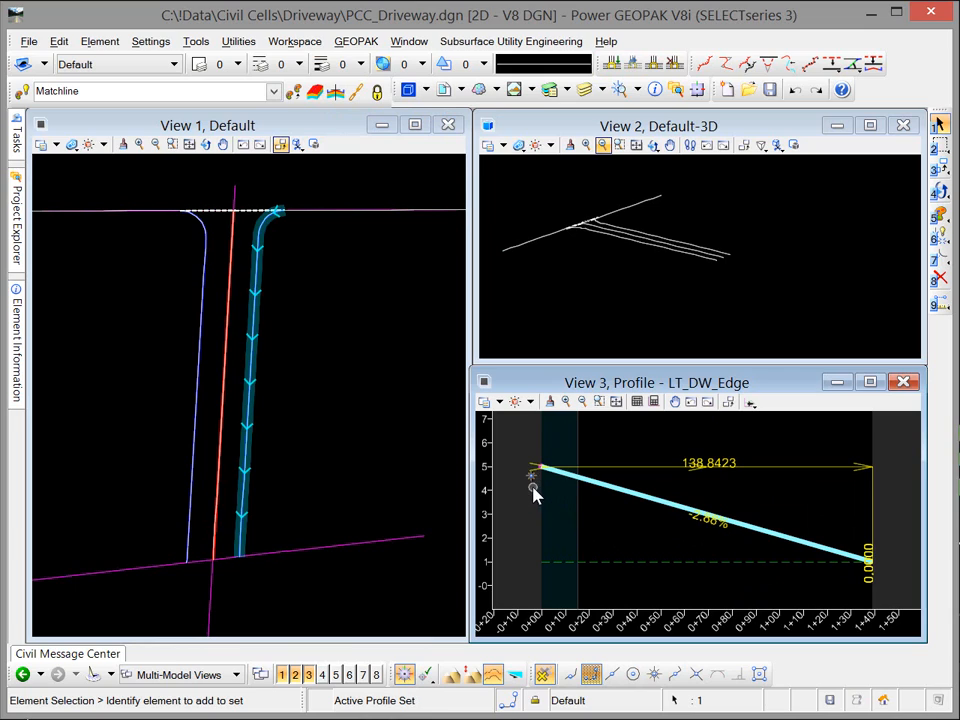
# Step: Clear the selection and swing the Back Edge line by its eastern endpoint to a bearing of about S85°12'E, about 141.26 long
pyautogui.click(727, 548)
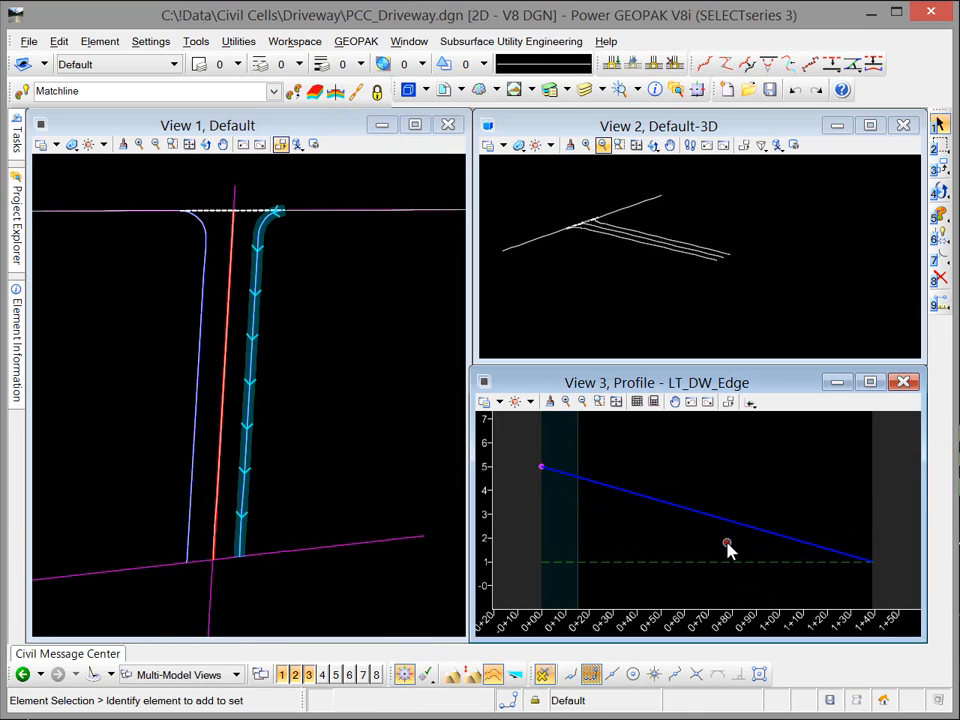
pyautogui.click(727, 548)
pyautogui.click(364, 404)
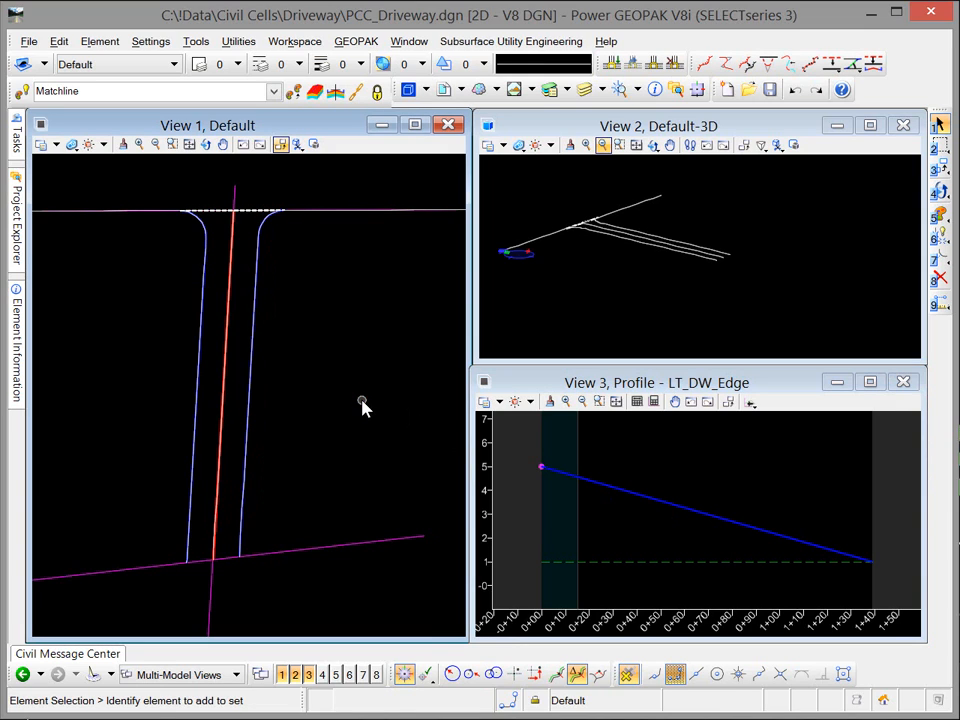
pyautogui.click(337, 557)
pyautogui.click(427, 541)
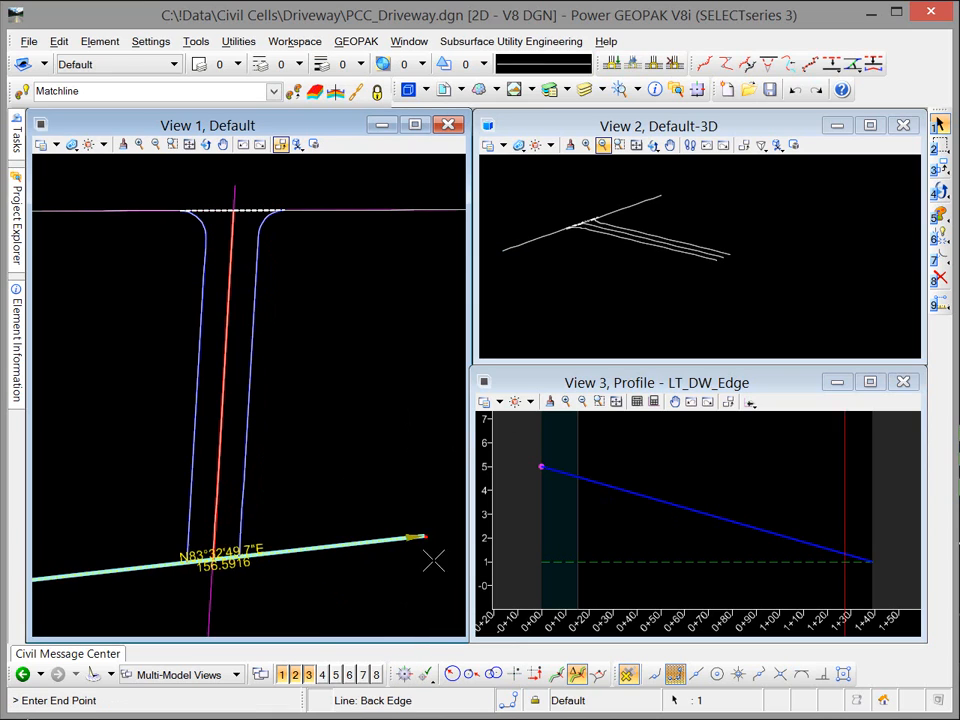
pyautogui.click(433, 443)
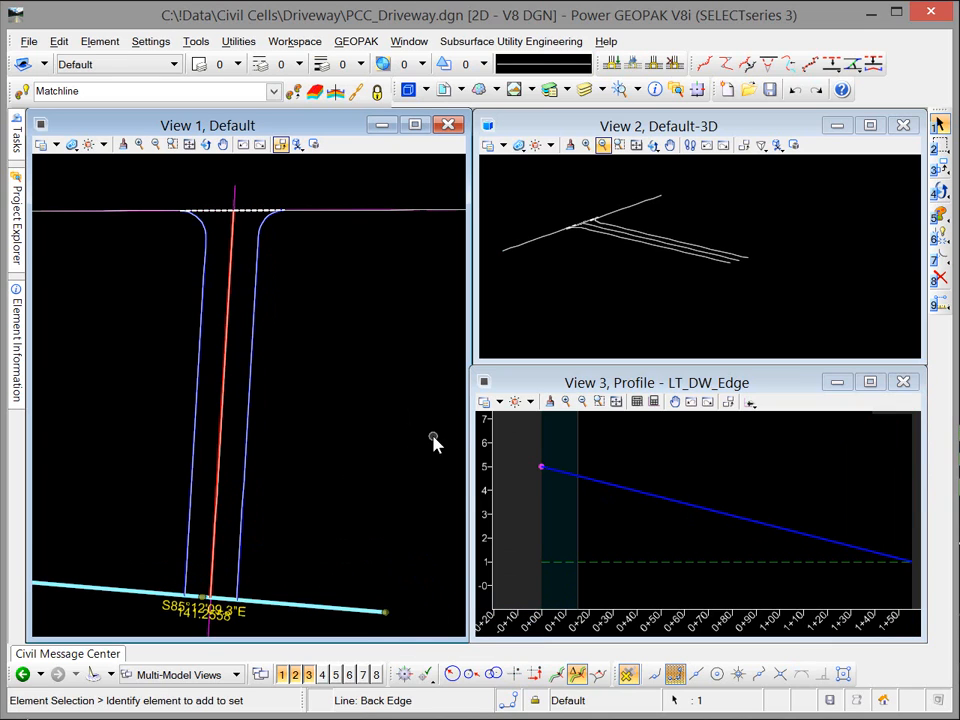
pyautogui.scroll(-1, 772, 507)
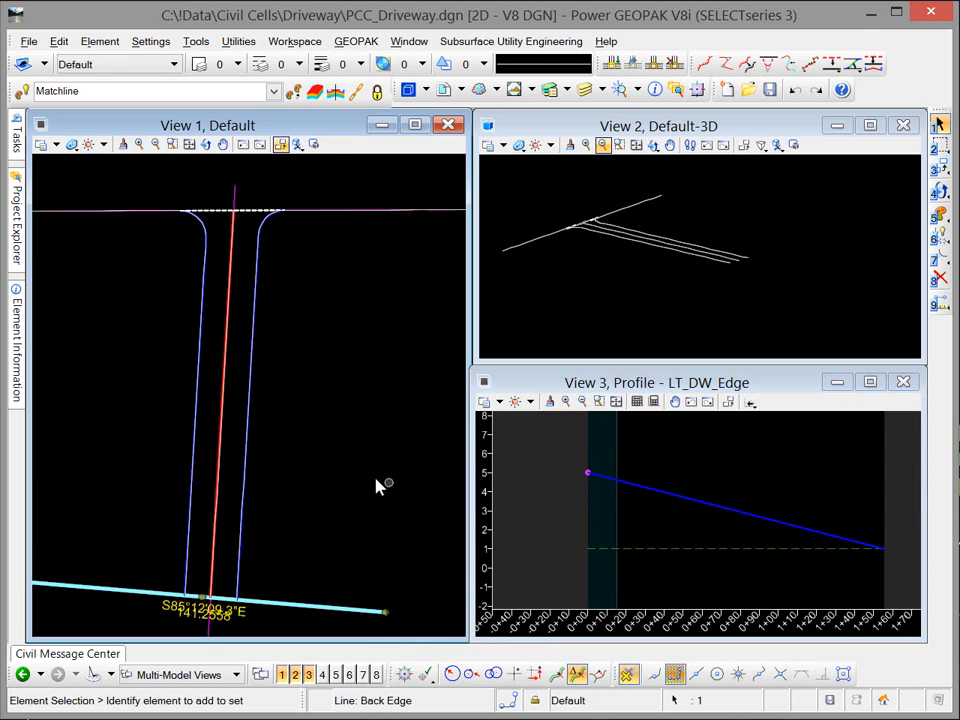
pyautogui.moveTo(360, 480)
pyautogui.mouseDown(button='middle')
pyautogui.moveTo(385, 426)
pyautogui.moveTo(437, 402)
pyautogui.moveTo(347, 492)
pyautogui.mouseUp(button='middle')
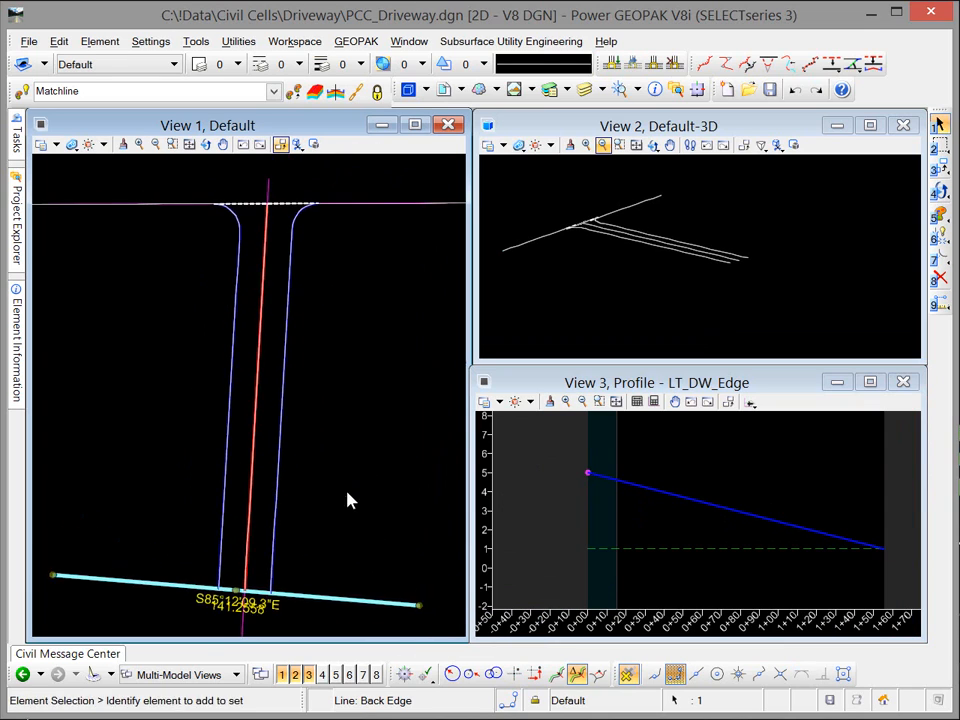
# Step: Move the Back Edge line up along the driveway centerline toward the mainline to shorten the driveway
pyautogui.click(333, 433)
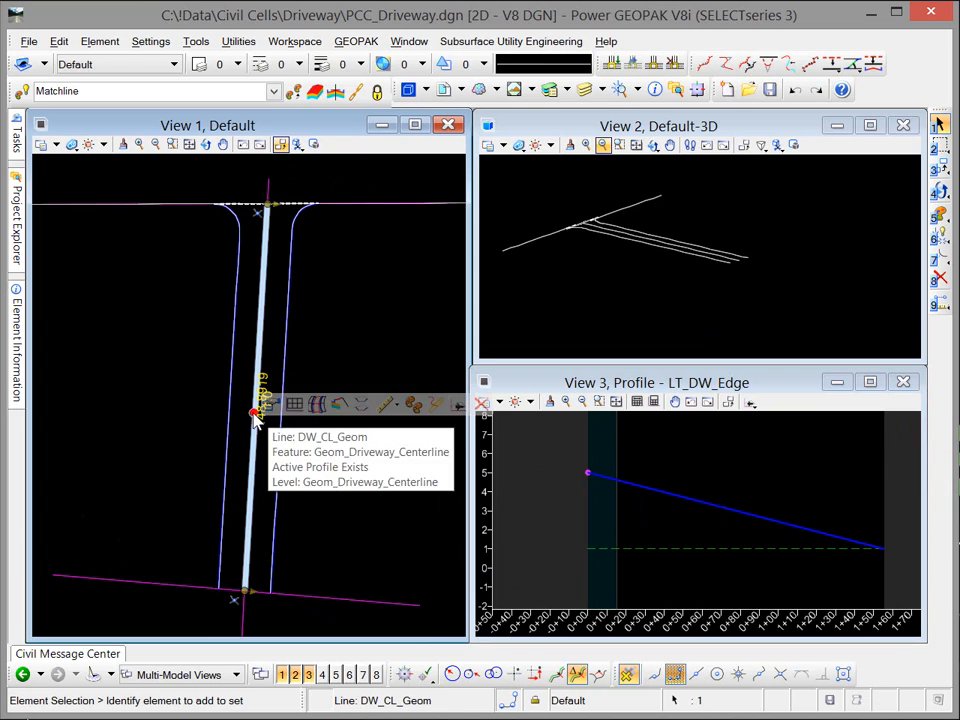
pyautogui.click(266, 415)
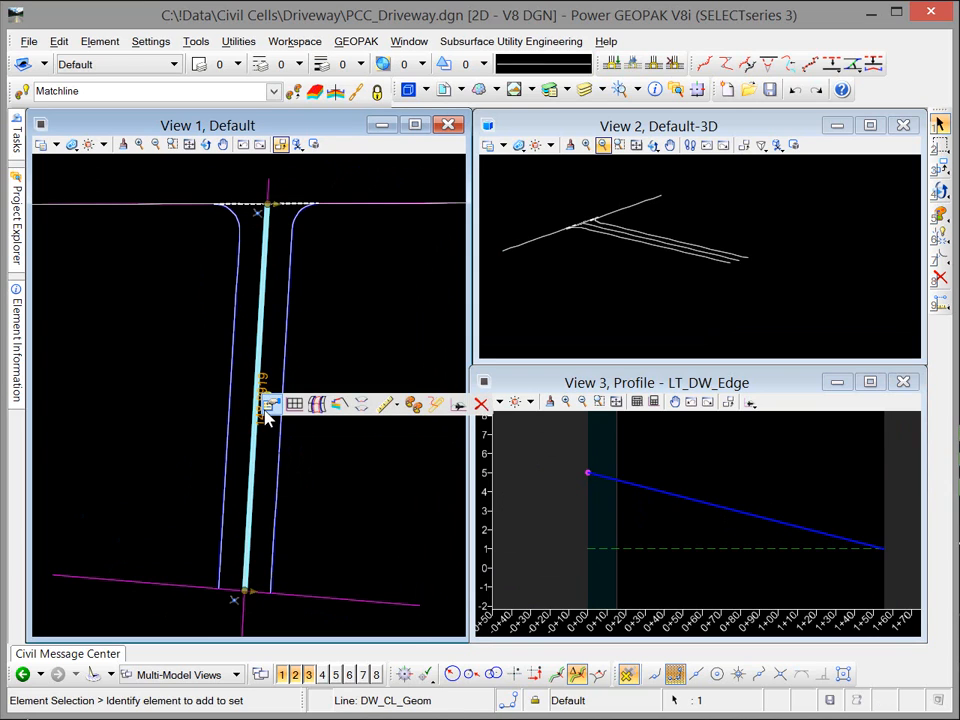
pyautogui.click(331, 598)
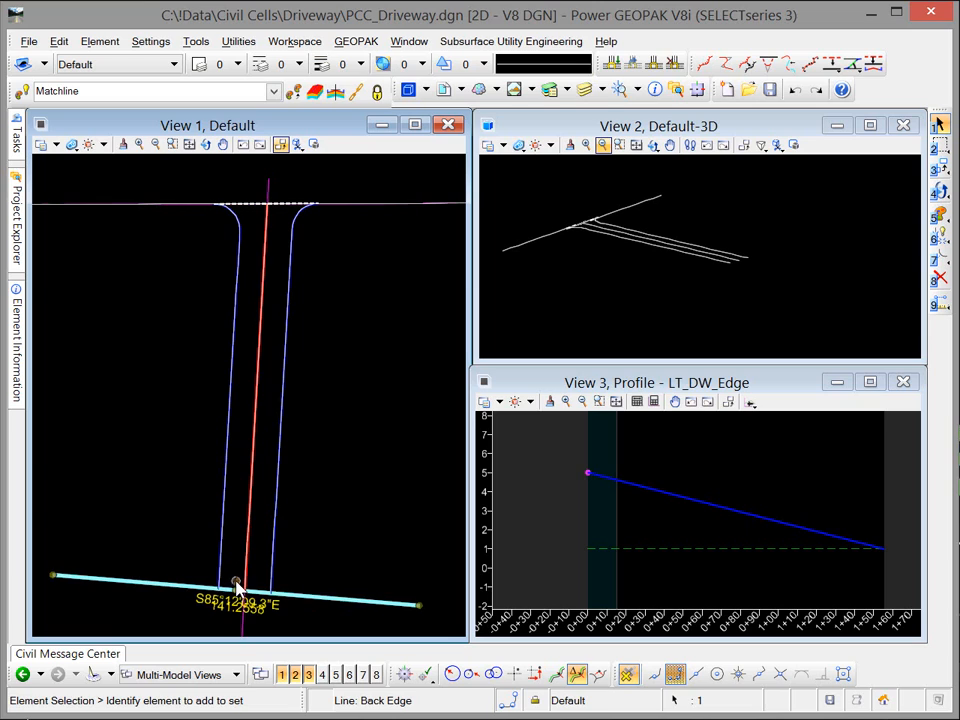
pyautogui.moveTo(237, 586); pyautogui.dragTo(251, 416)
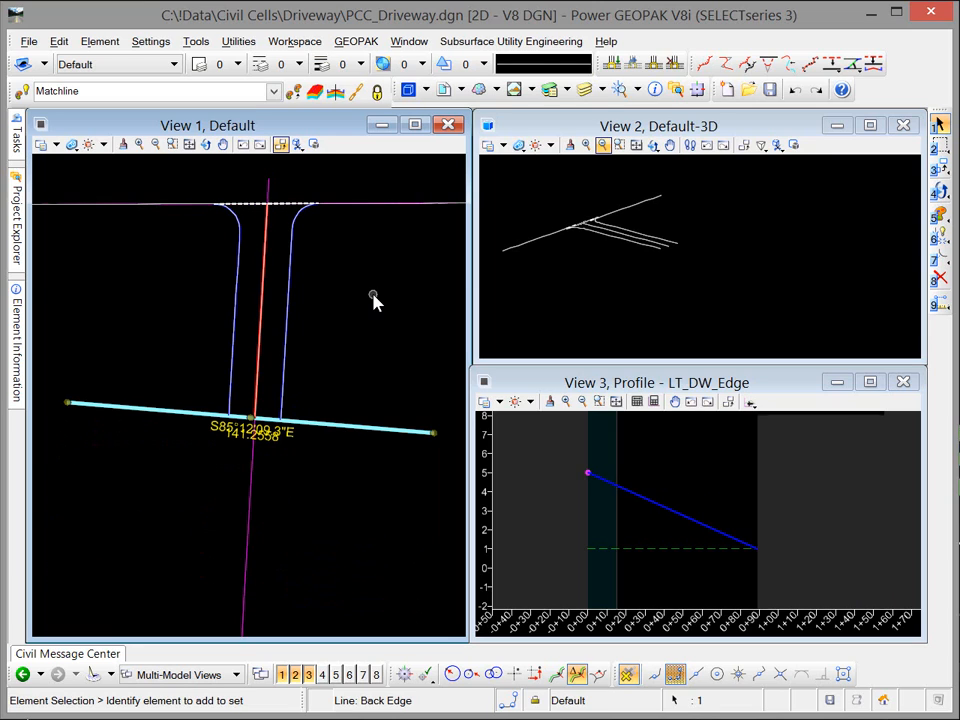
pyautogui.click(372, 300)
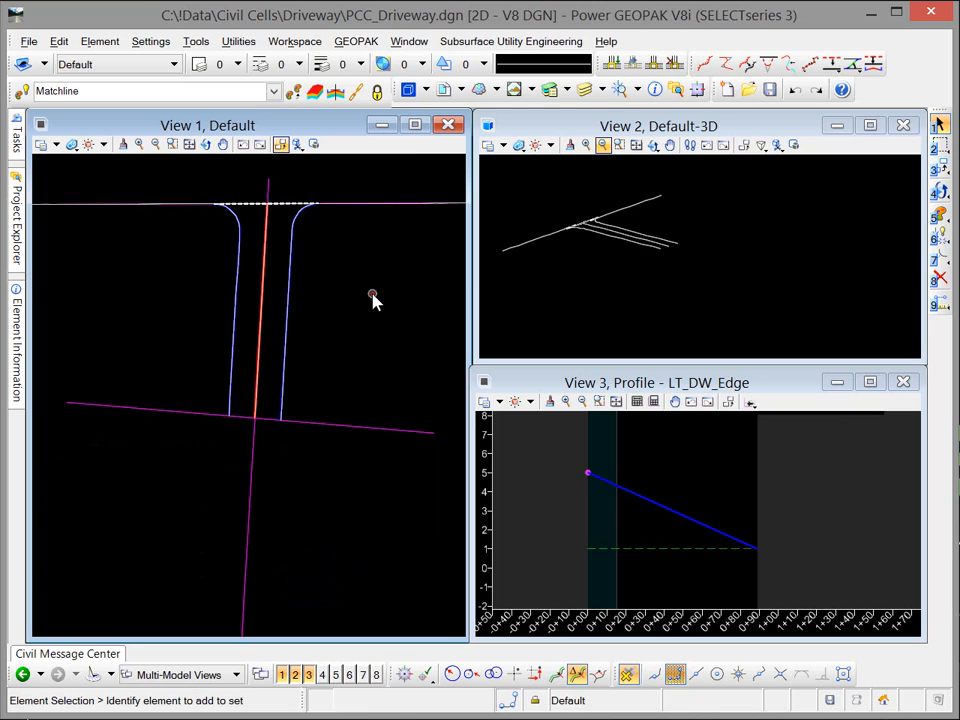
# Step: Open the profile model of the RT_DW_Edge driveway edge in View 3
pyautogui.click(231, 318)
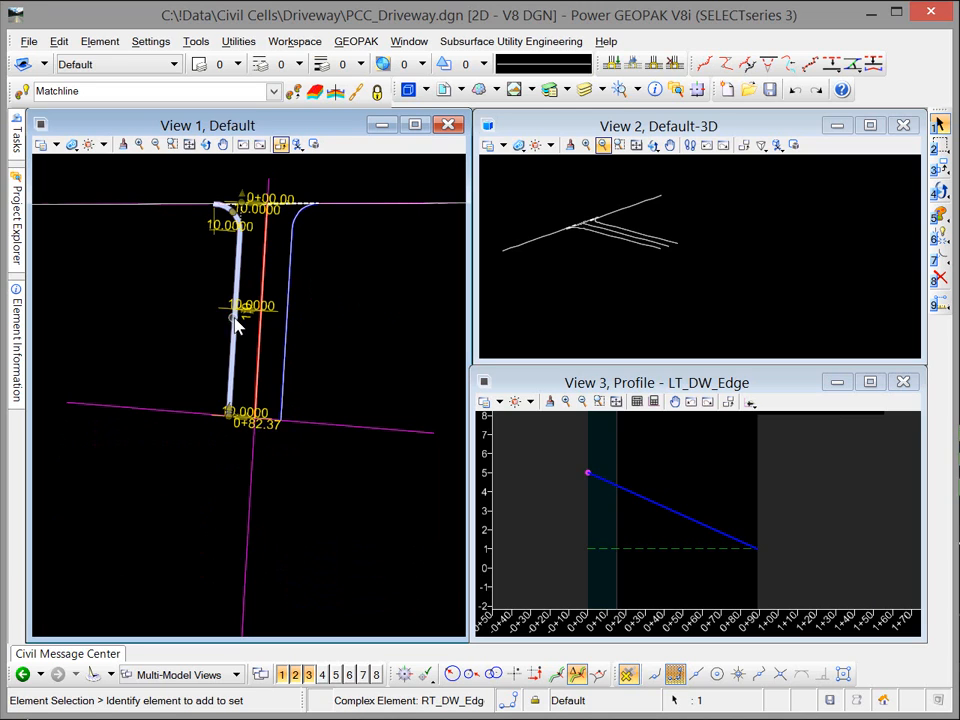
pyautogui.moveTo(237, 331)
pyautogui.click(268, 325)
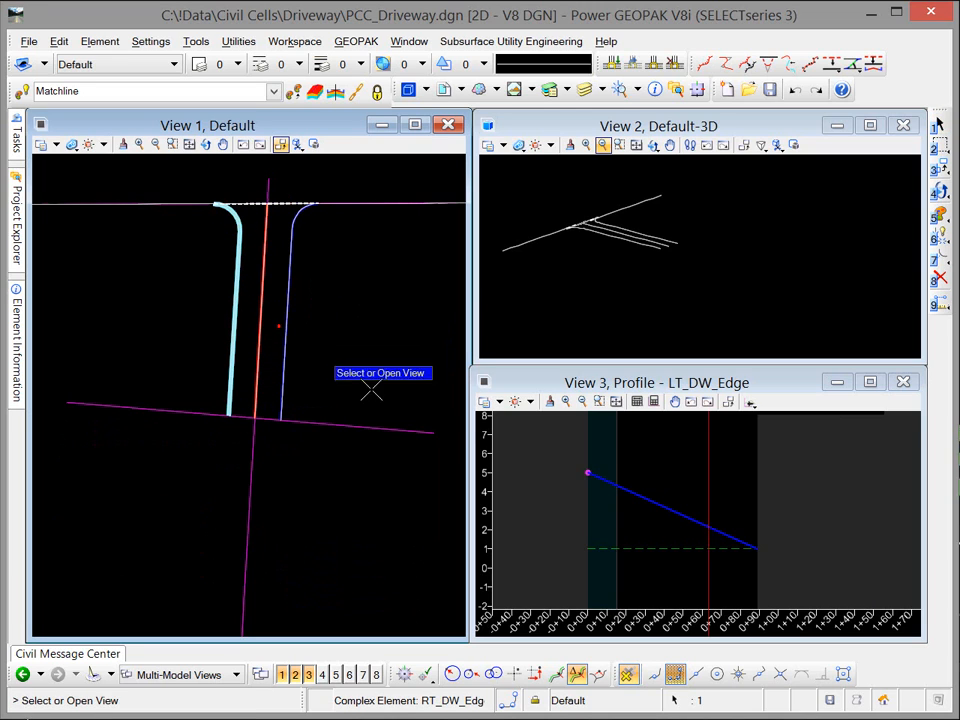
pyautogui.click(619, 494)
pyautogui.scroll(-2, 608, 501)
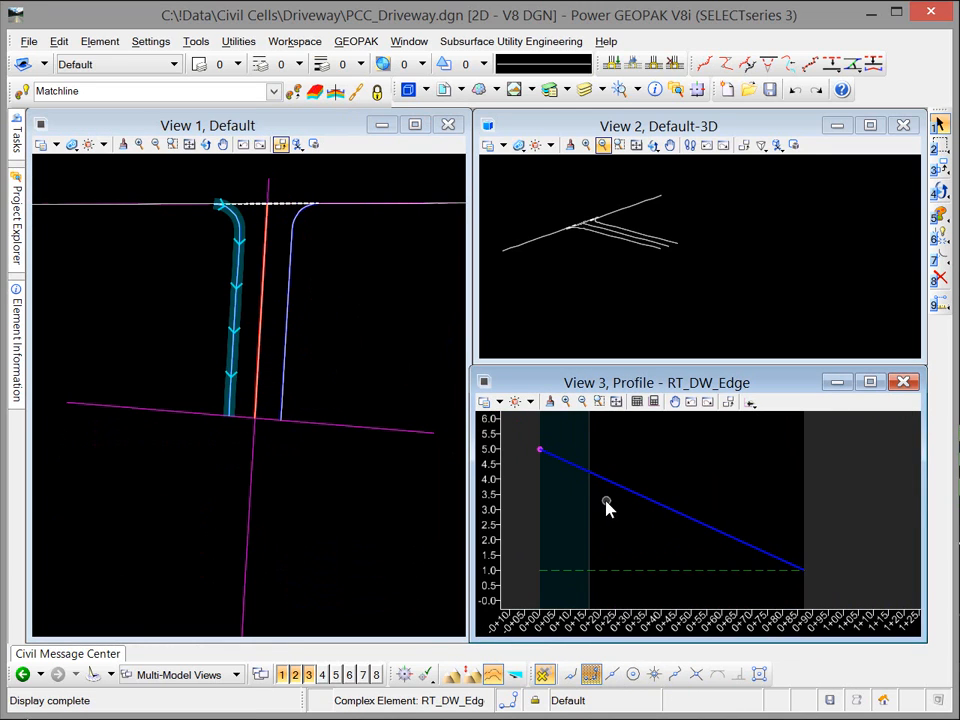
# Step: Move the Back Edge line down along the centerline, away from the mainline, to lengthen the driveway
pyautogui.click(349, 431)
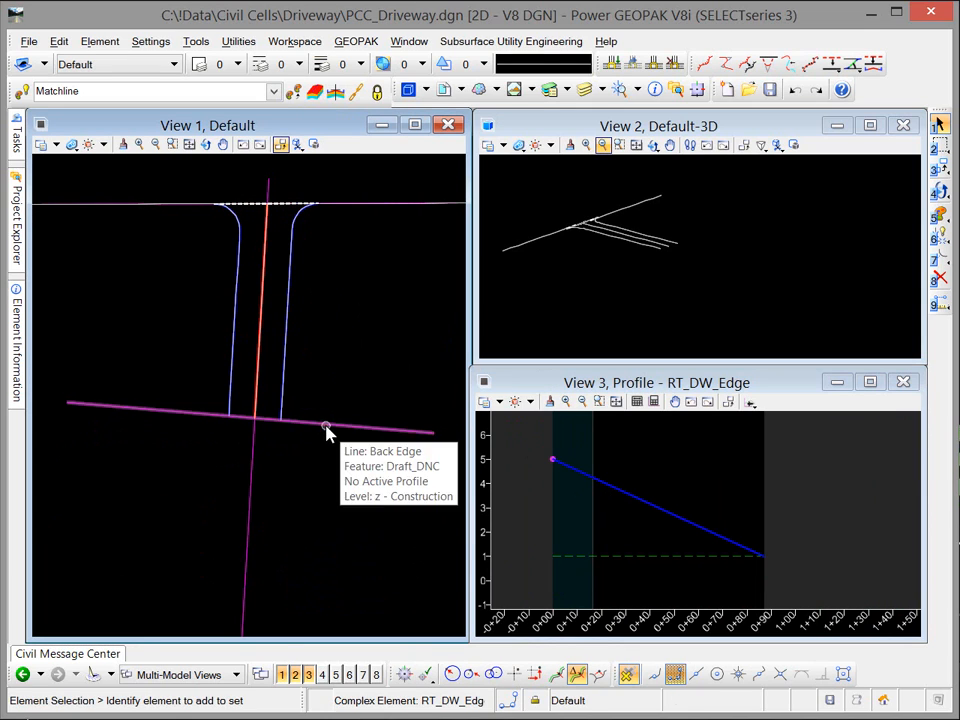
pyautogui.click(328, 430)
pyautogui.moveTo(253, 430); pyautogui.dragTo(257, 563)
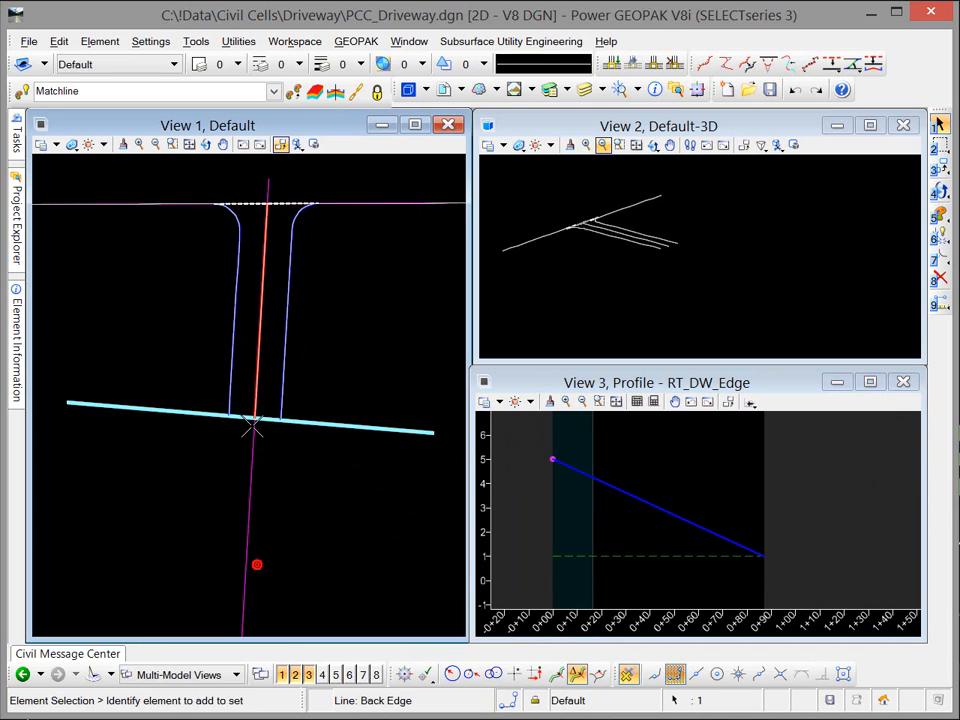
pyautogui.click(352, 400)
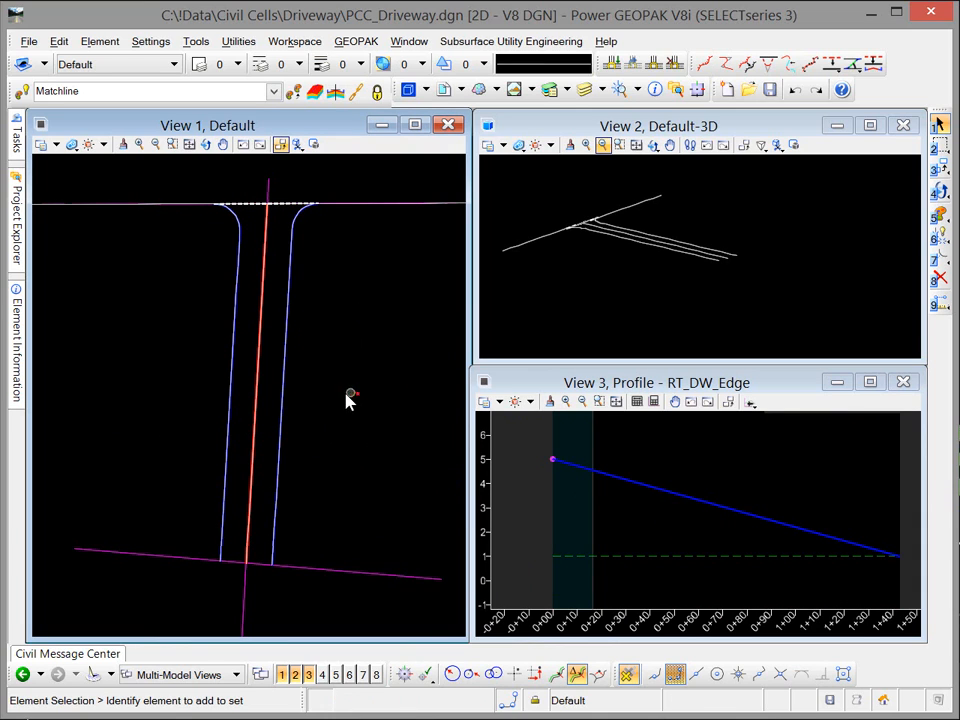
# Step: Open the profile model of the DW_CL_Geom driveway centerline in View 3
pyautogui.click(256, 400)
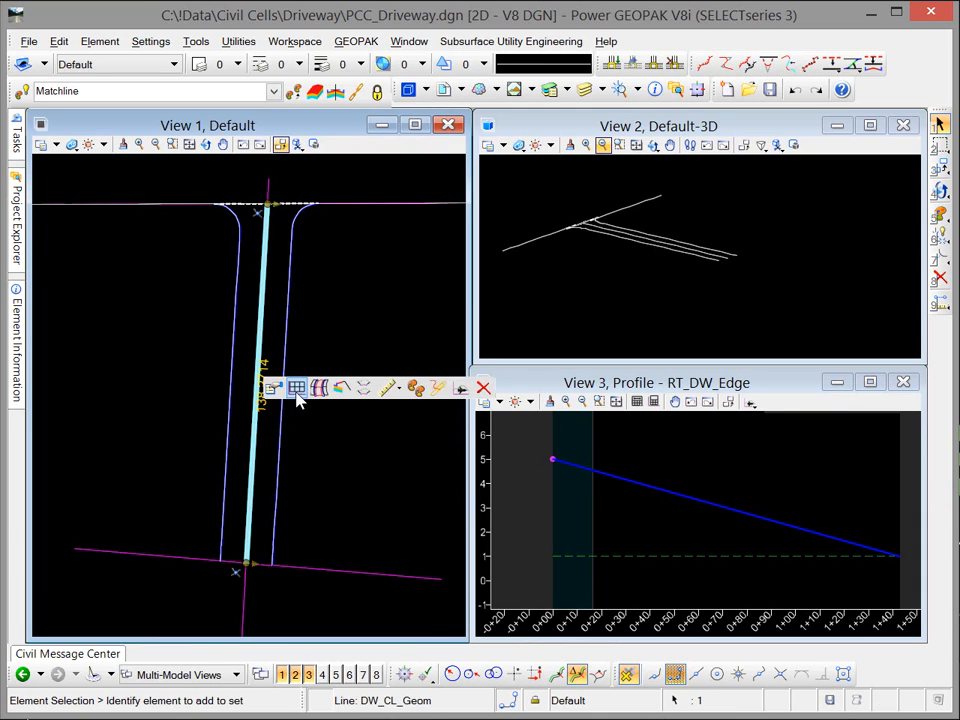
pyautogui.click(296, 392)
pyautogui.click(601, 470)
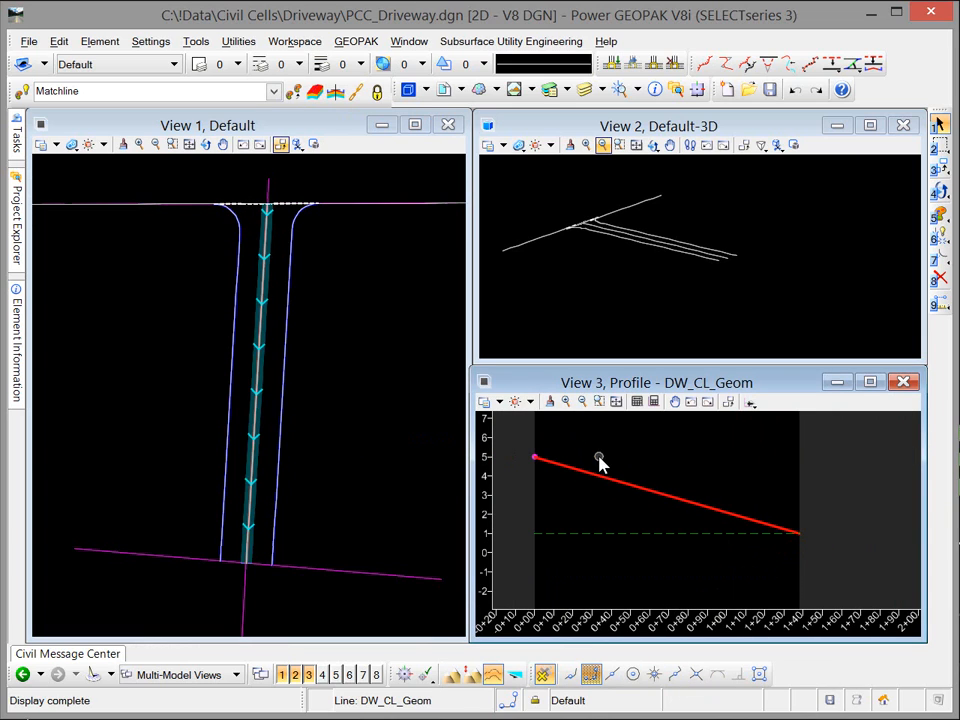
# Step: Move the Back Edge line toward the mainline so the driveway centerline is about 80 long
pyautogui.click(316, 507)
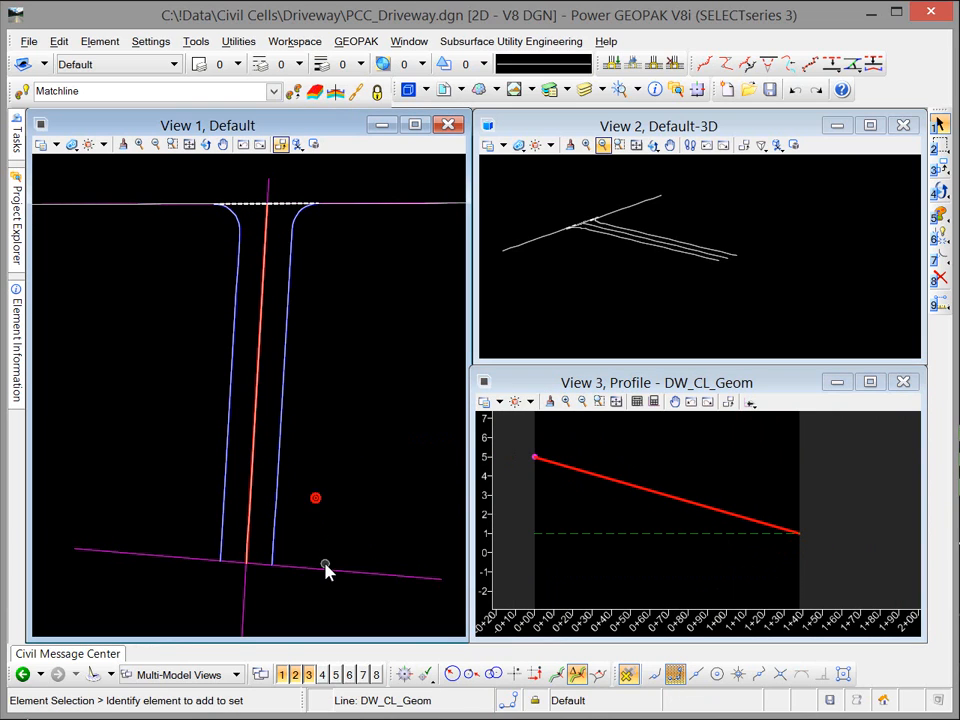
pyautogui.click(257, 564)
pyautogui.click(266, 411)
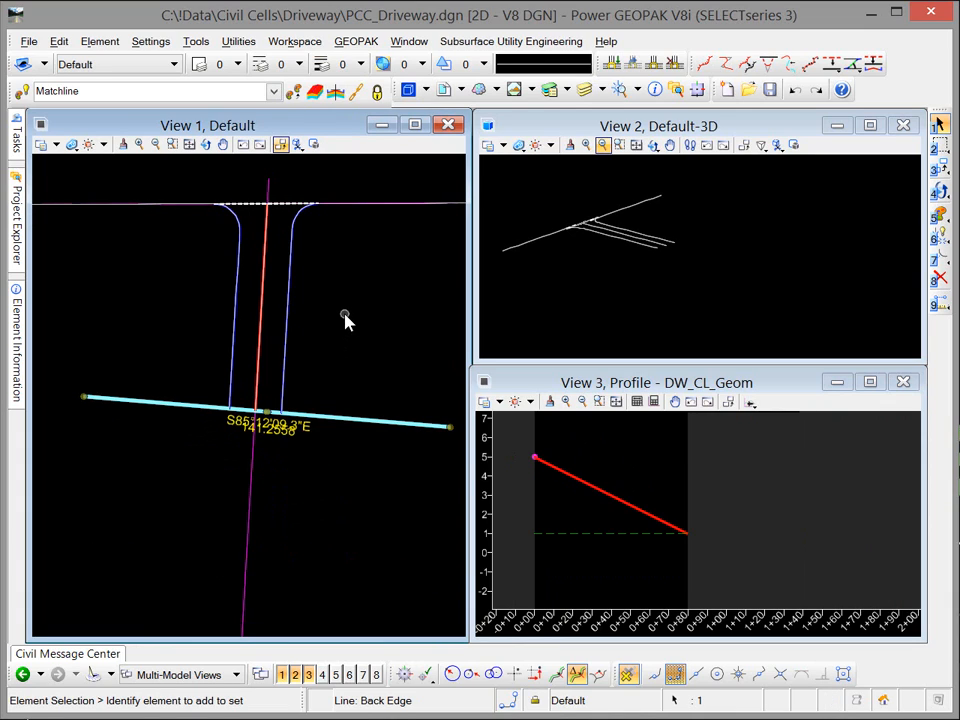
pyautogui.moveTo(355, 272); pyautogui.dragTo(337, 366, button='middle')
pyautogui.click(318, 334)
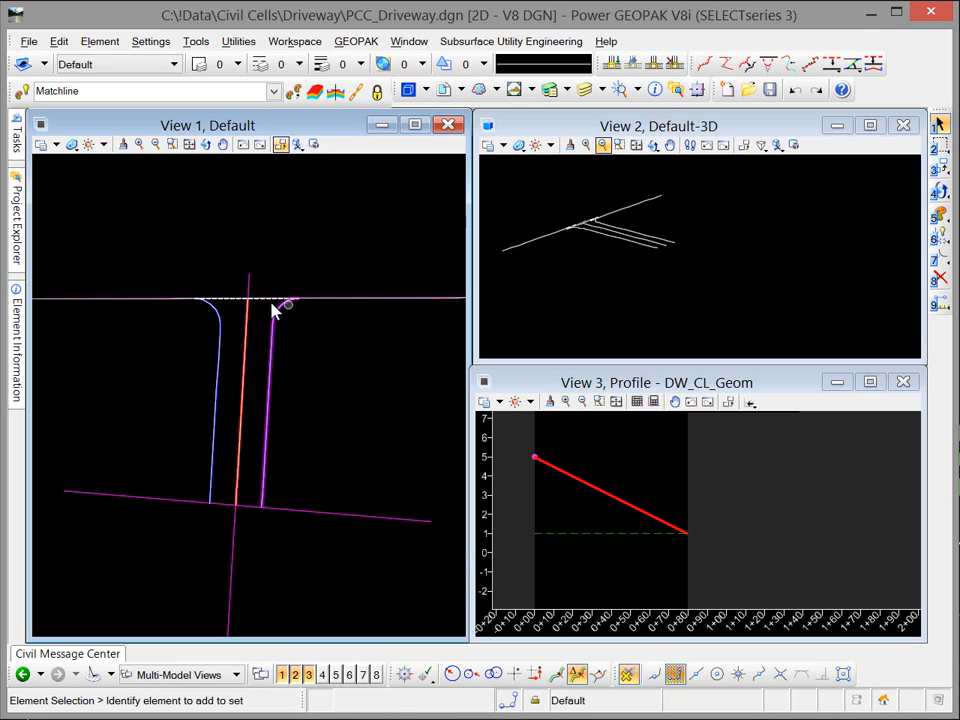
# Step: Set the linear stroking of the LT_DW_Edge driveway edge to 2 with the Increment stroking step method
pyautogui.moveTo(274, 338)
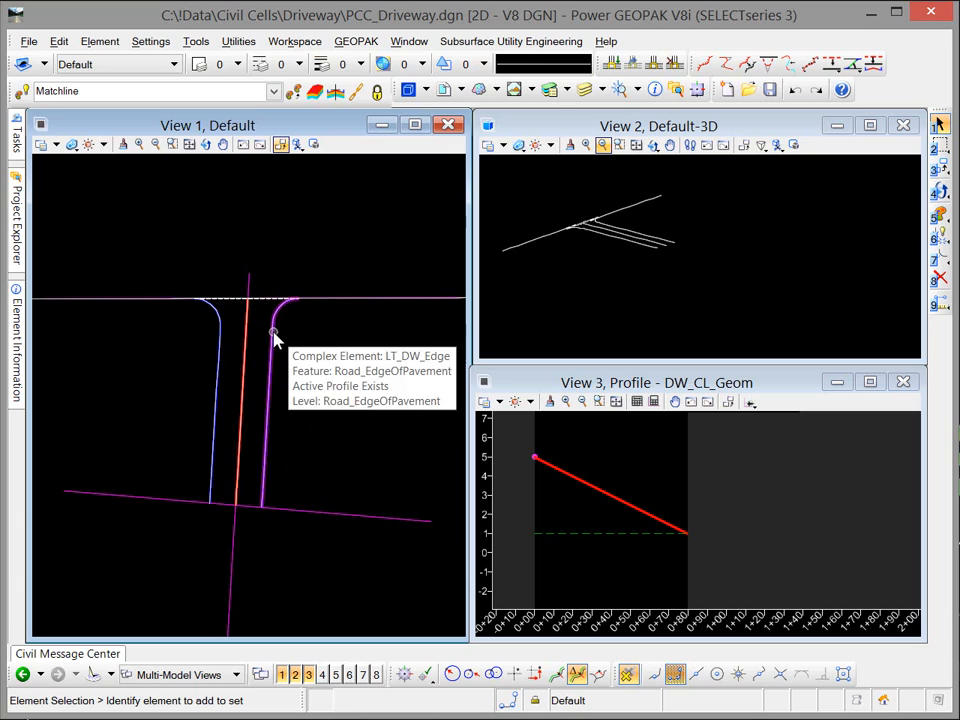
pyautogui.moveTo(215, 369)
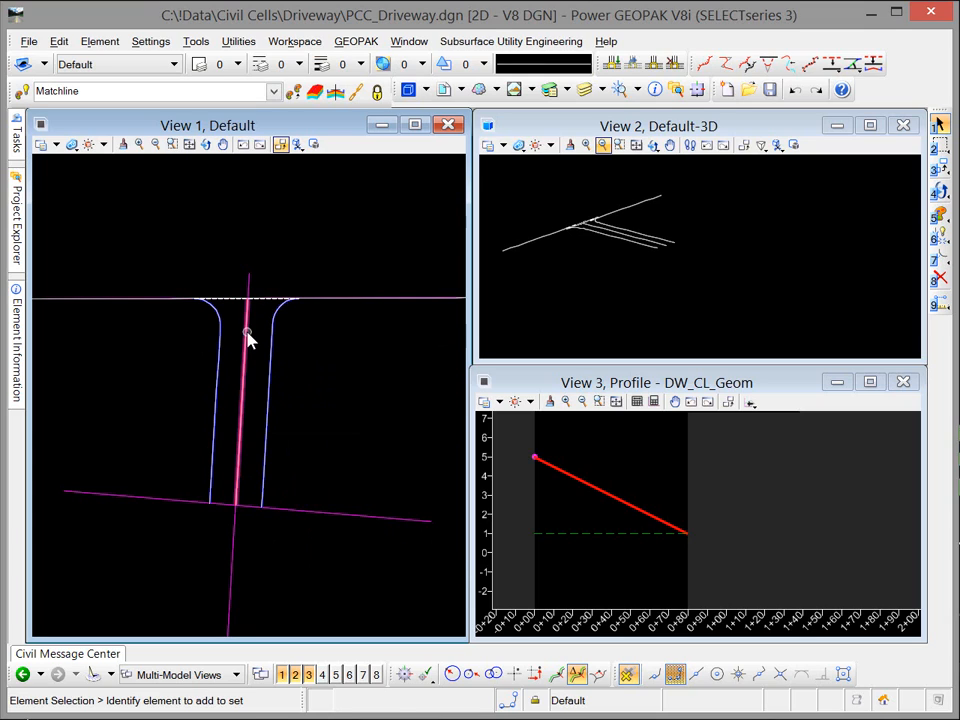
pyautogui.moveTo(244, 368)
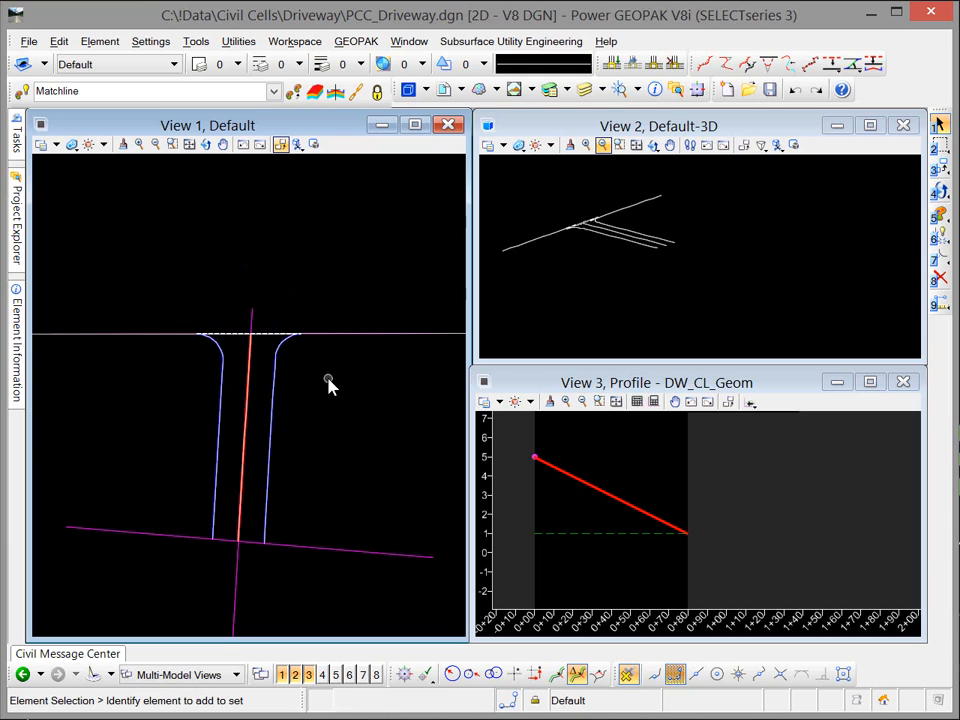
pyautogui.scroll(2, 330, 400)
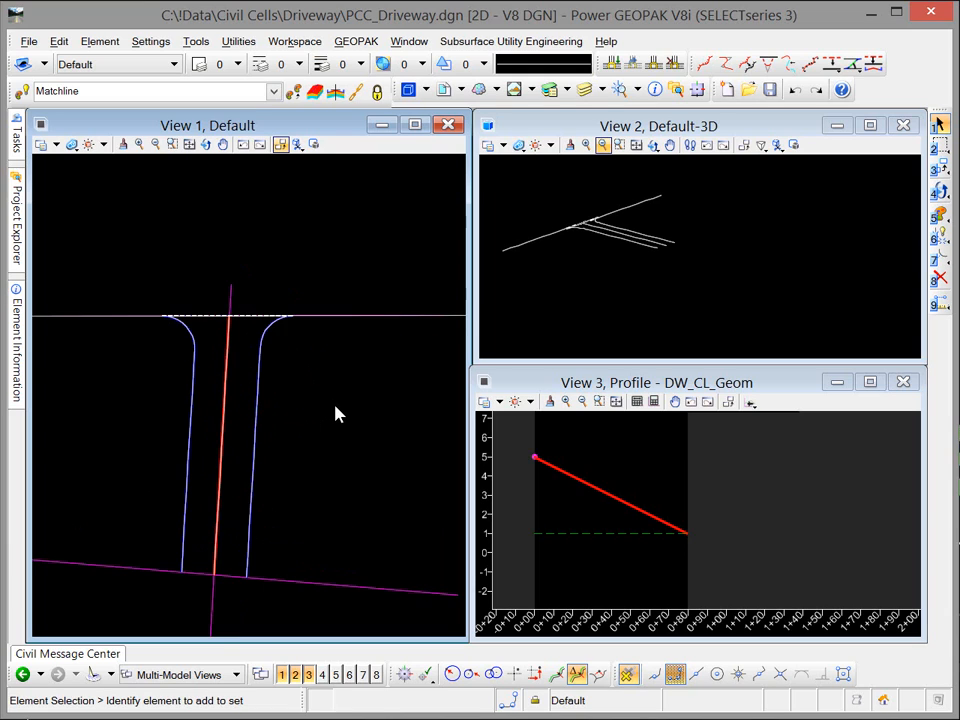
pyautogui.moveTo(334, 409)
pyautogui.mouseDown(button='middle')
pyautogui.moveTo(364, 358)
pyautogui.moveTo(360, 347)
pyautogui.mouseUp(button='middle')
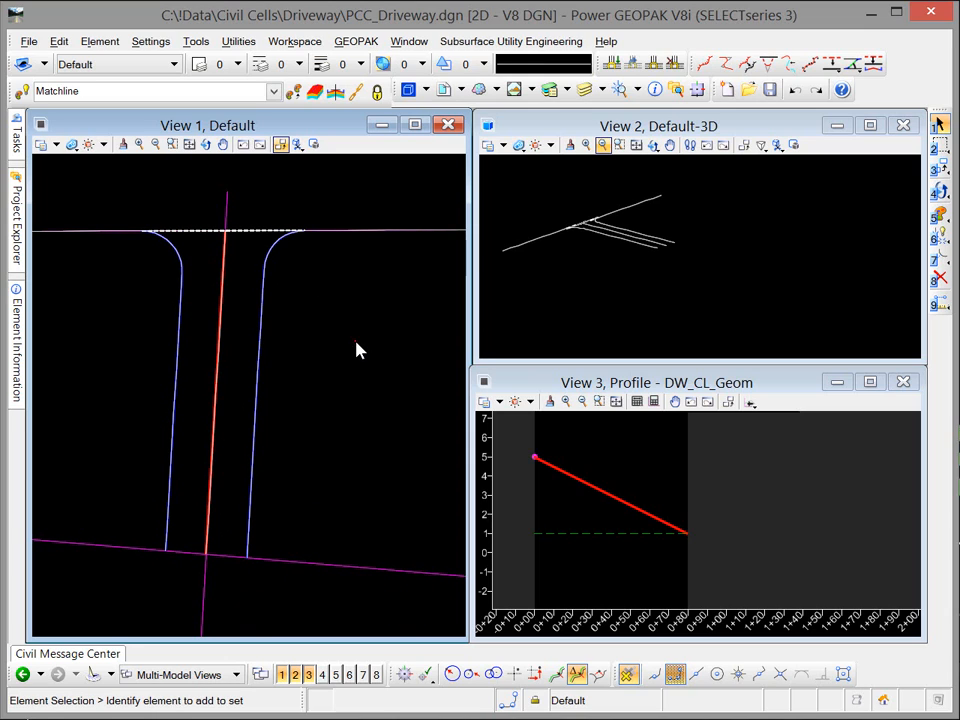
pyautogui.click(258, 355)
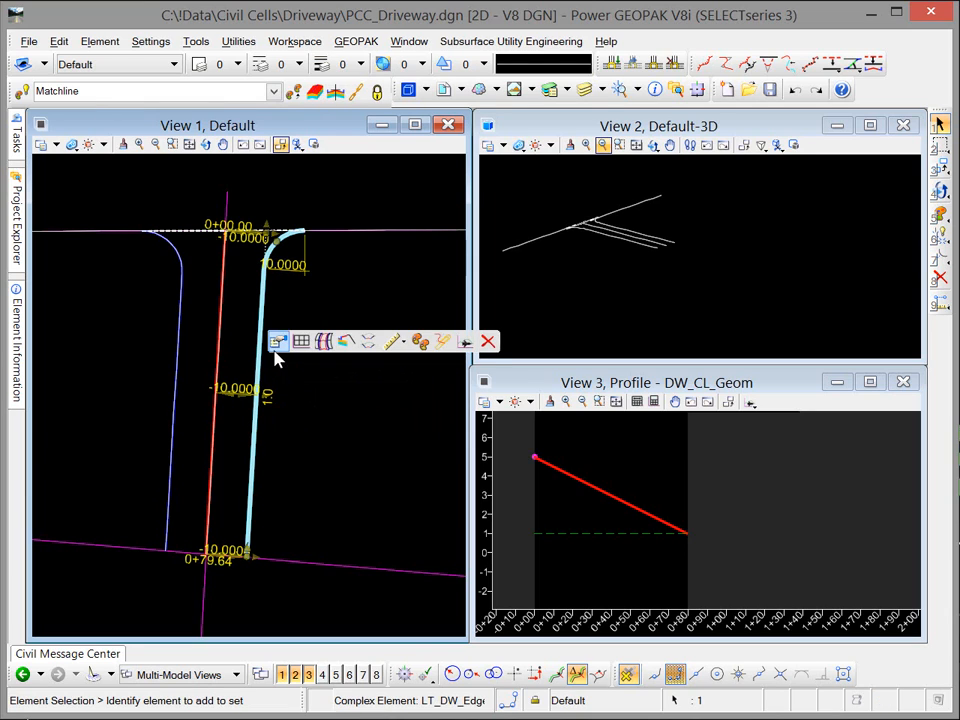
pyautogui.moveTo(278, 347)
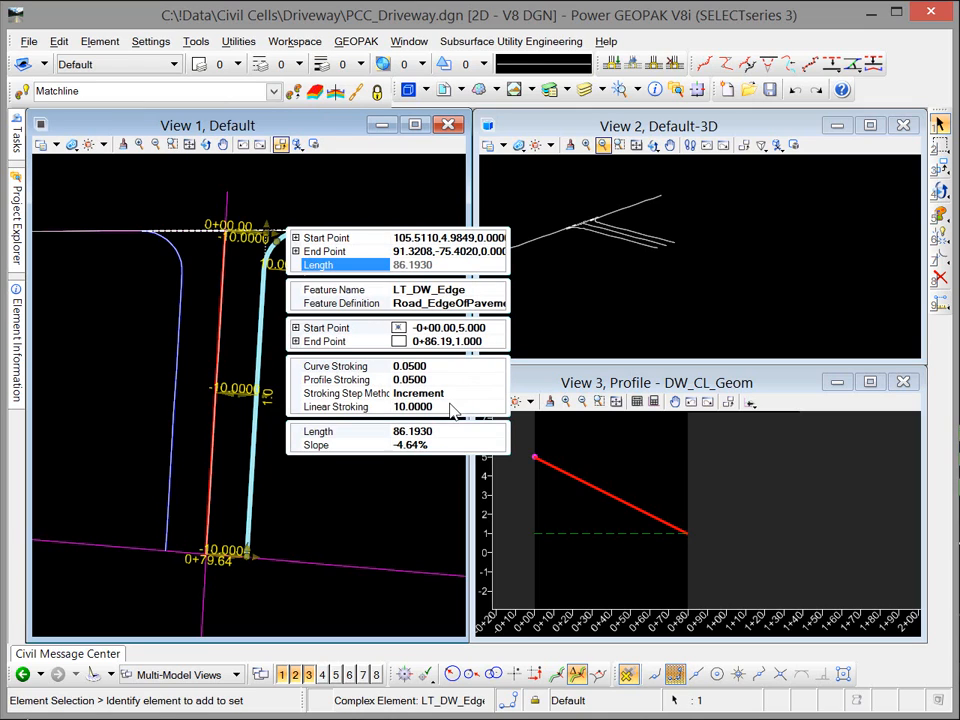
pyautogui.click(452, 408)
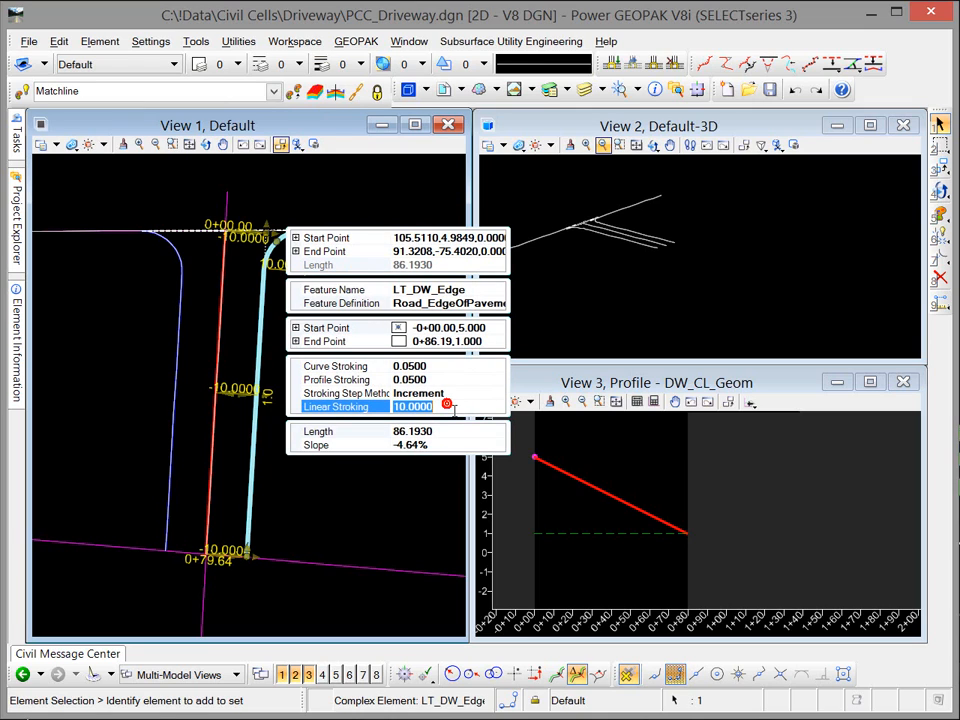
pyautogui.write('2')
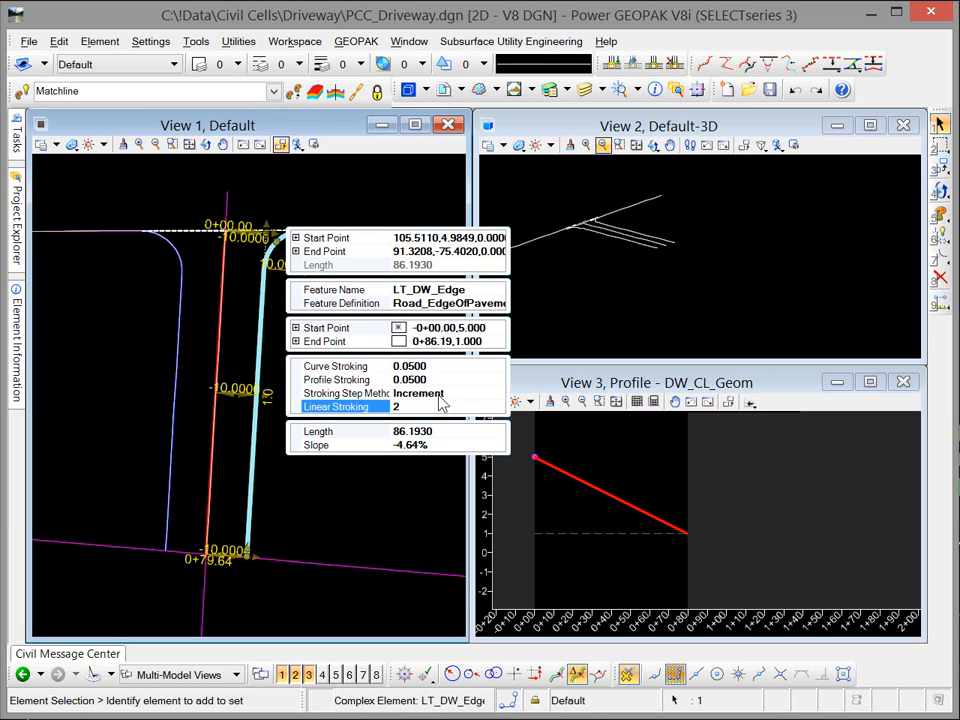
pyautogui.press('Return')
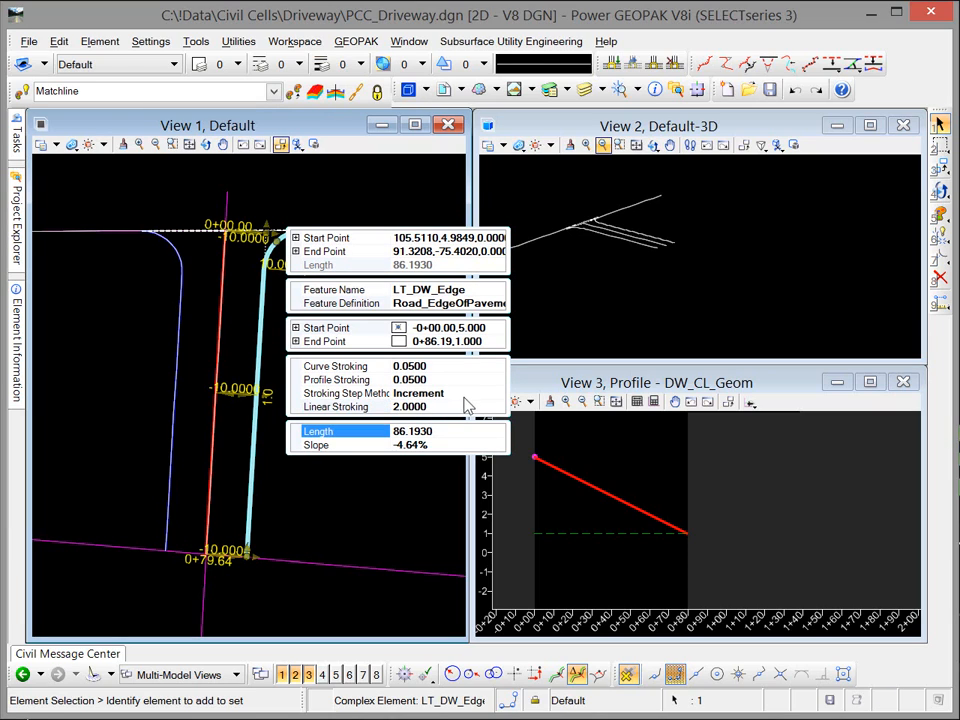
pyautogui.click(463, 393)
pyautogui.click(497, 394)
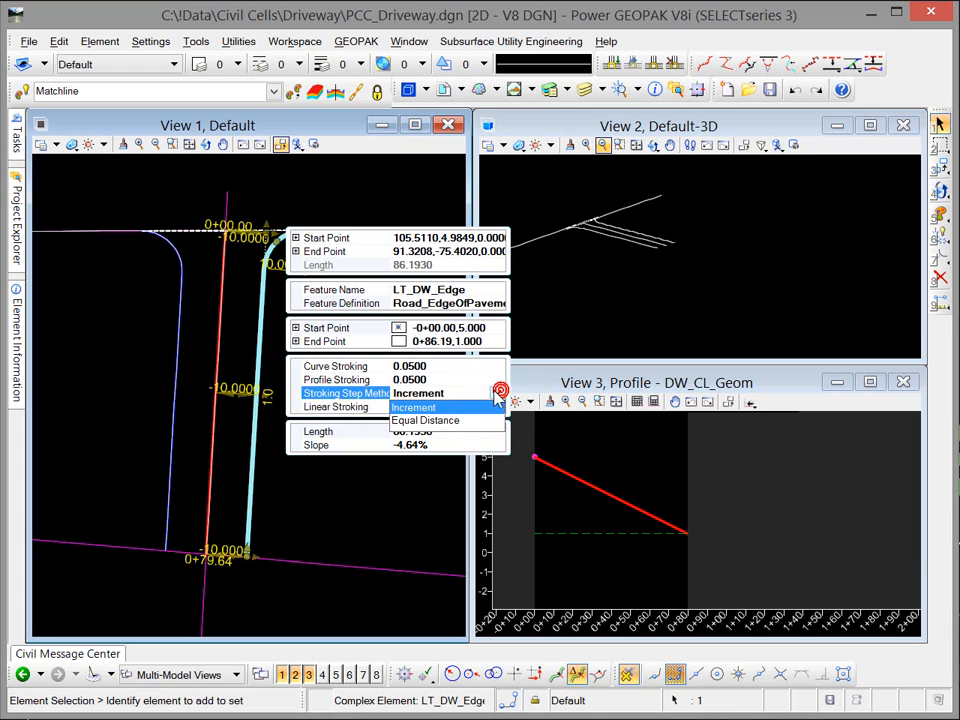
pyautogui.click(441, 411)
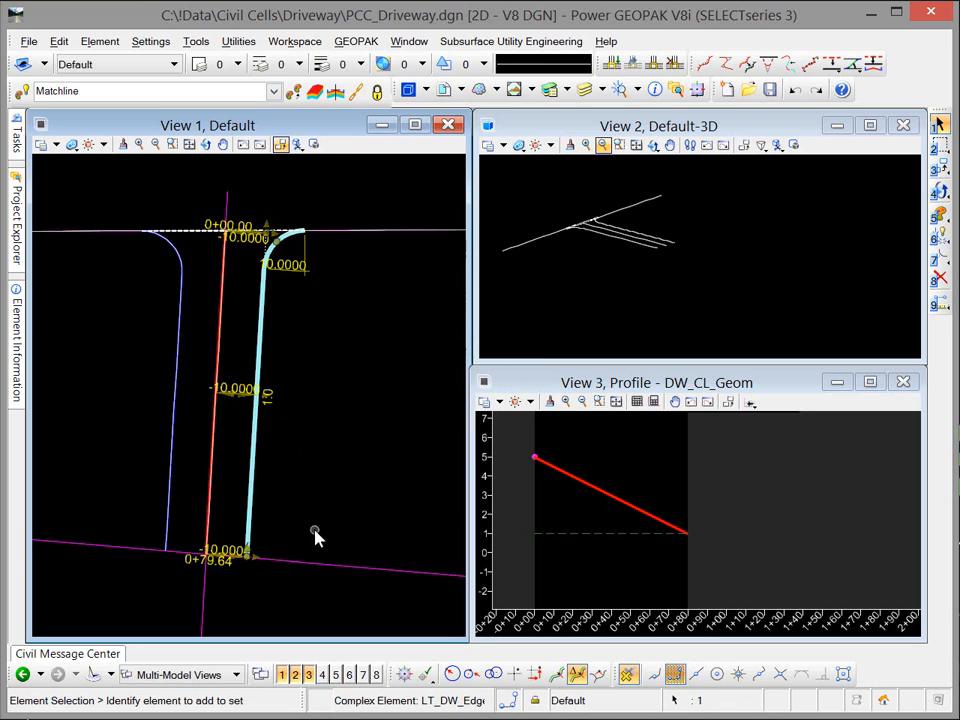
pyautogui.click(313, 522)
# Step: Set the linear stroking of the RT_DW_Edge driveway edge to 2
pyautogui.click(175, 470)
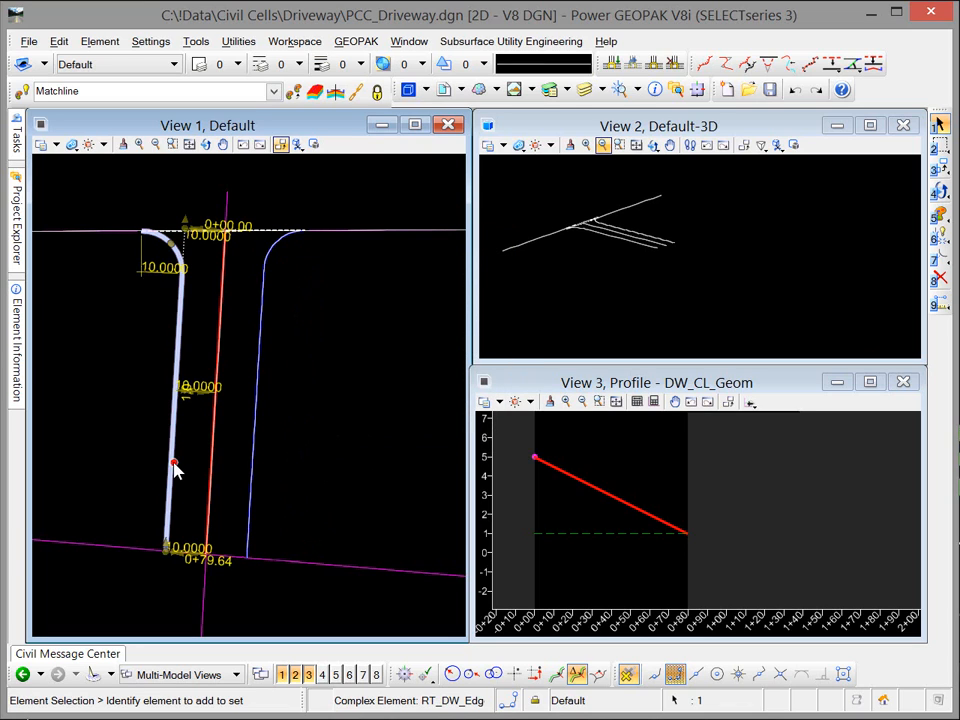
pyautogui.moveTo(176, 467)
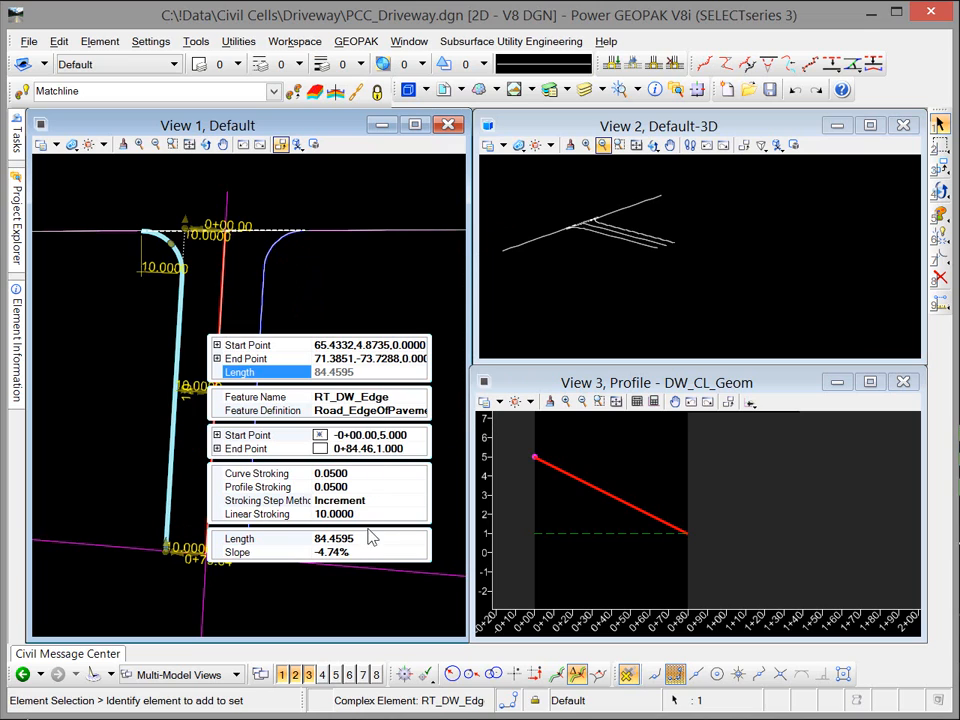
pyautogui.click(368, 515)
pyautogui.write('2')
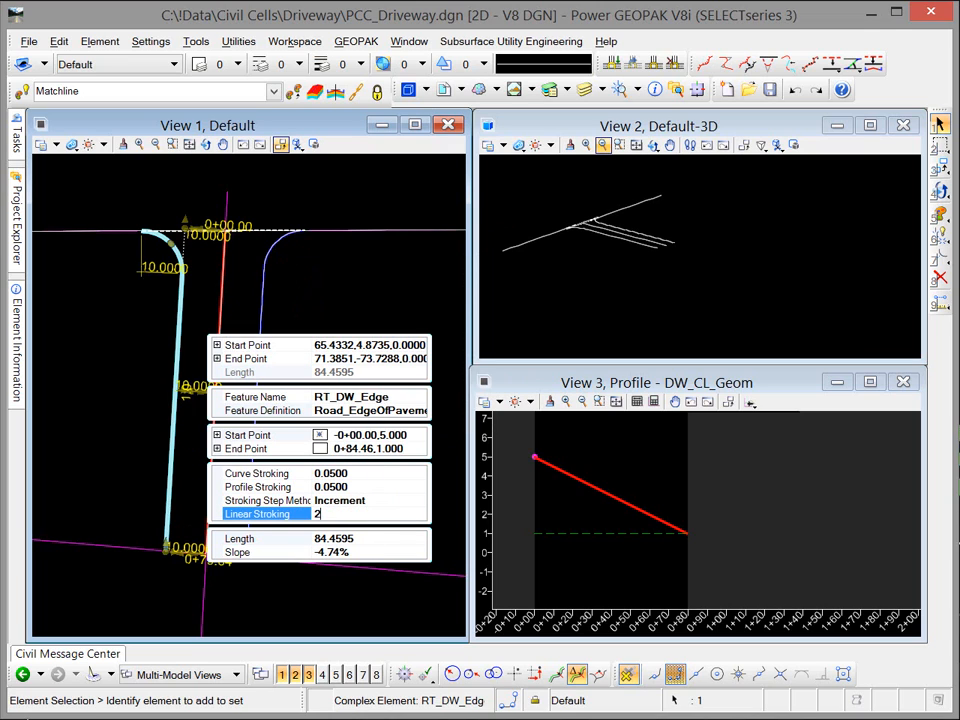
pyautogui.press('Tab')
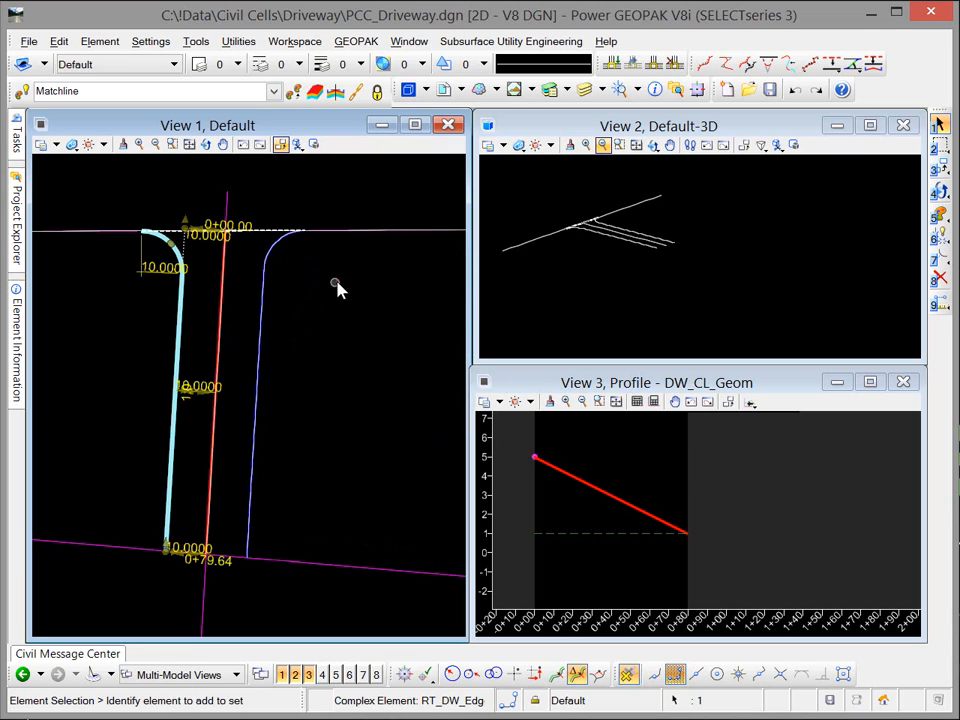
# Step: Set the linear stroking of the Matchline between the two driveway edges to 2
pyautogui.click(256, 230)
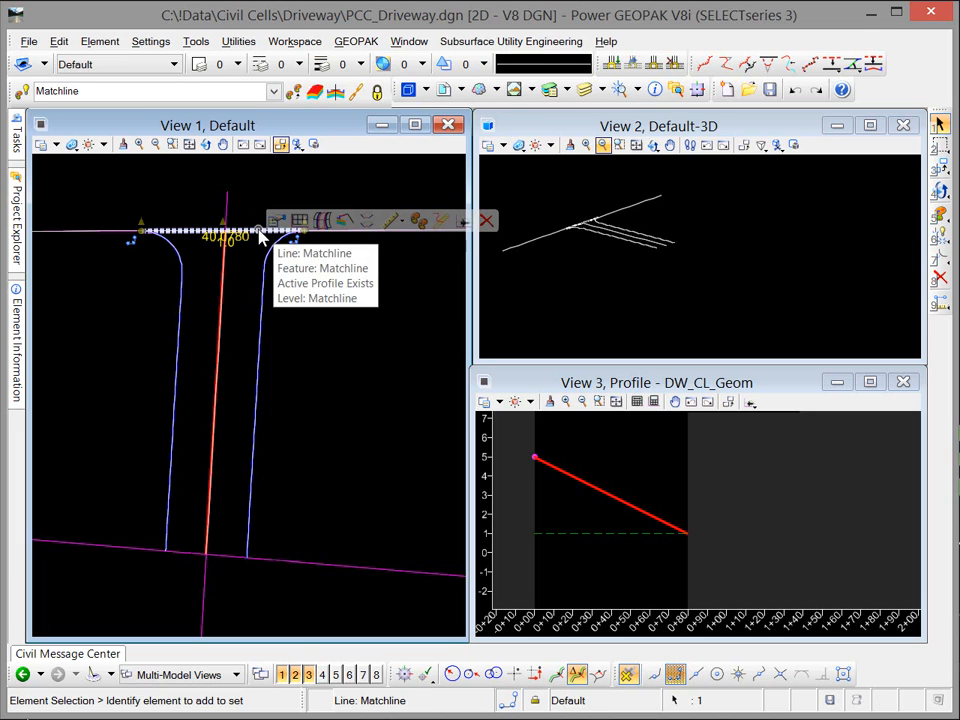
pyautogui.moveTo(279, 231)
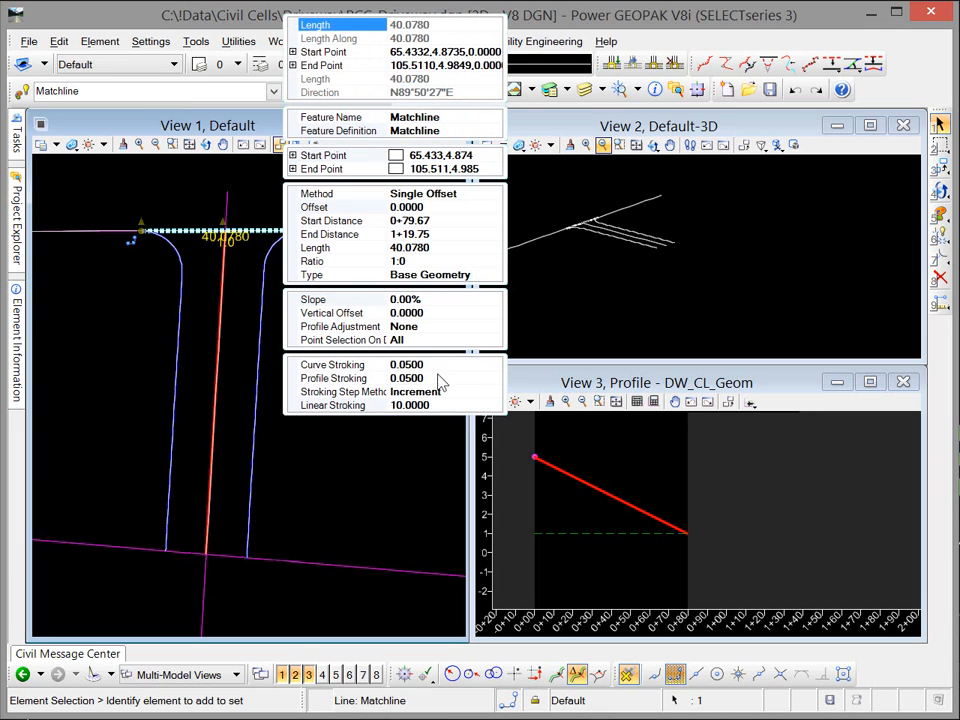
pyautogui.click(425, 404)
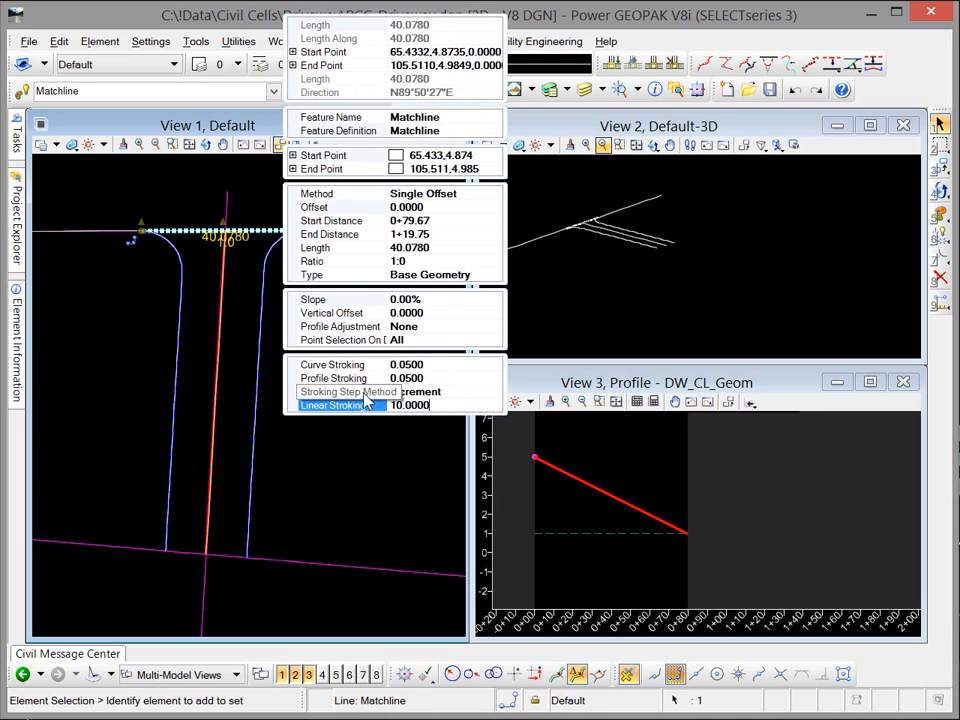
pyautogui.doubleClick(434, 406)
pyautogui.write('2')
pyautogui.press('Return')
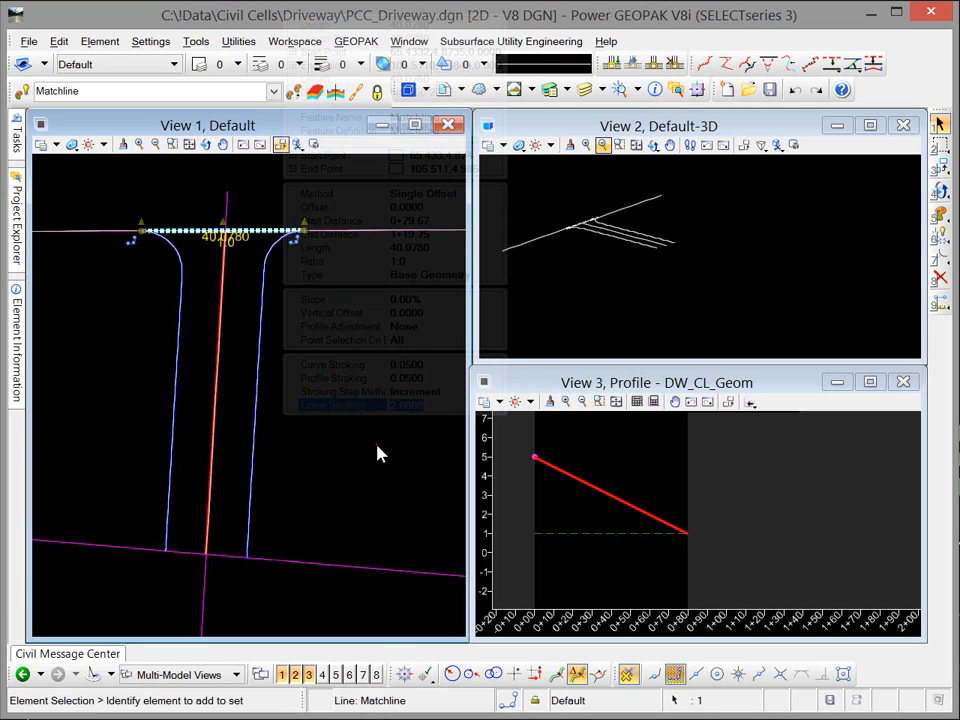
pyautogui.click(376, 446)
pyautogui.click(344, 453)
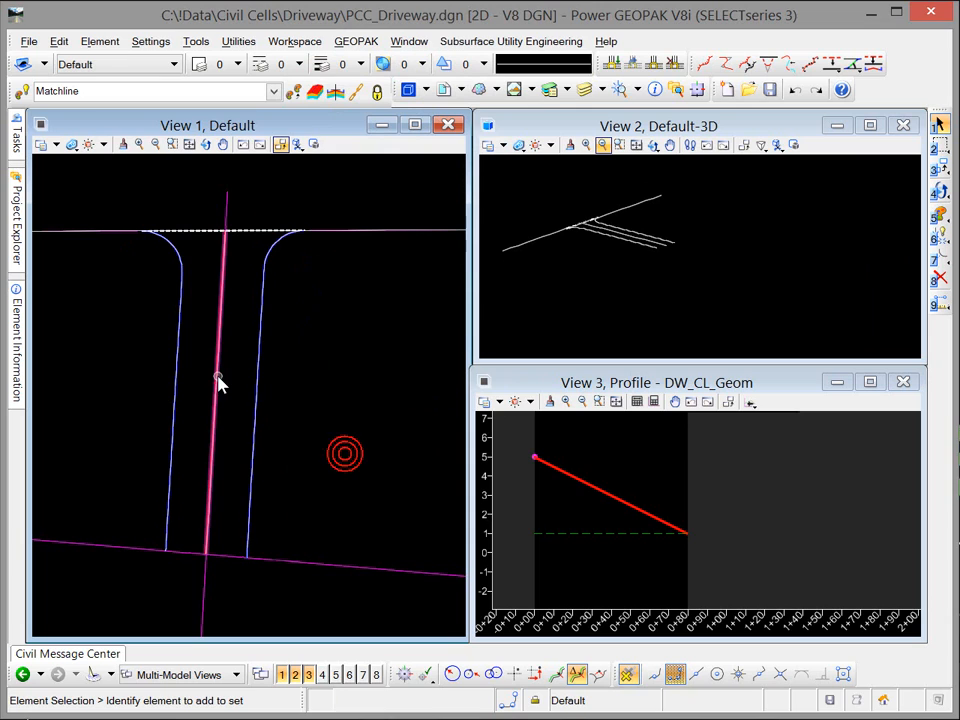
# Step: Set the linear stroking of the DW_CL_Geom driveway centerline to 2
pyautogui.click(219, 382)
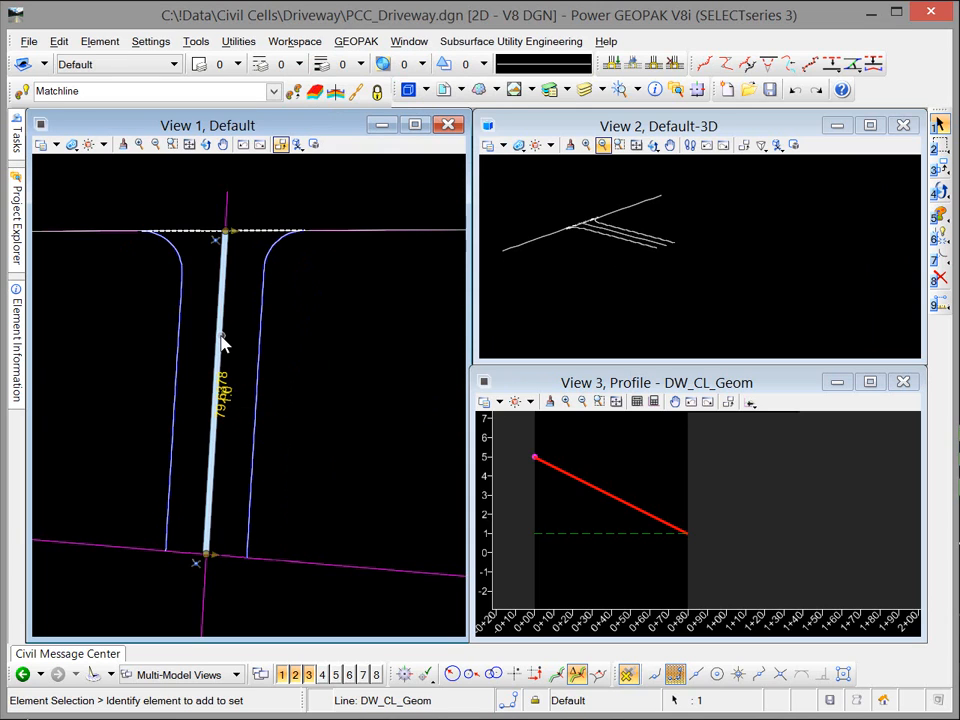
pyautogui.moveTo(222, 344)
pyautogui.moveTo(246, 330)
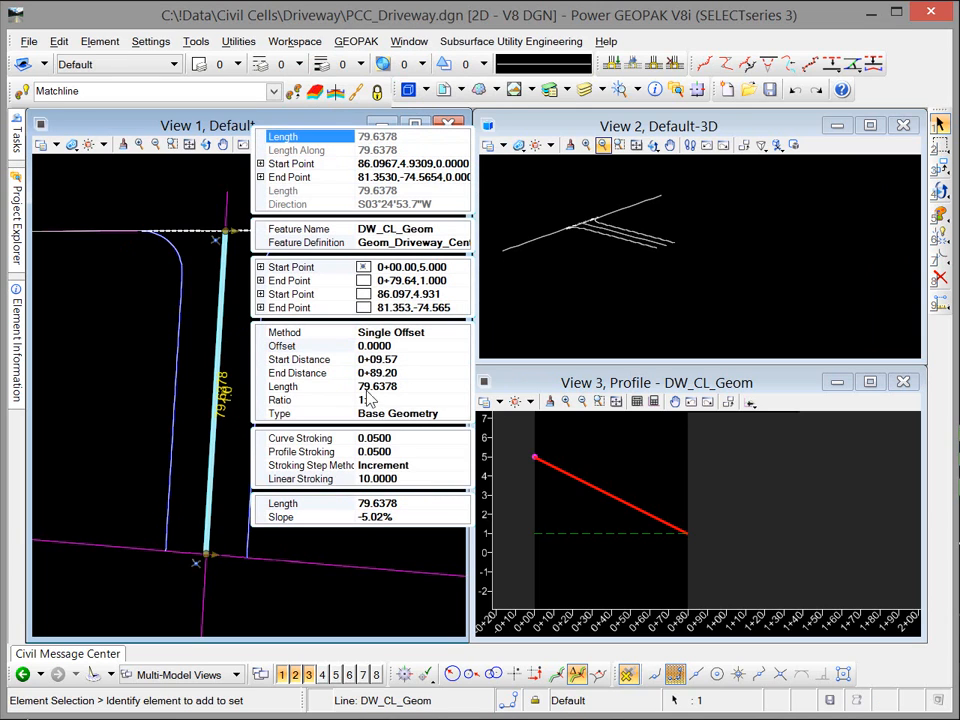
pyautogui.click(405, 478)
pyautogui.write('2')
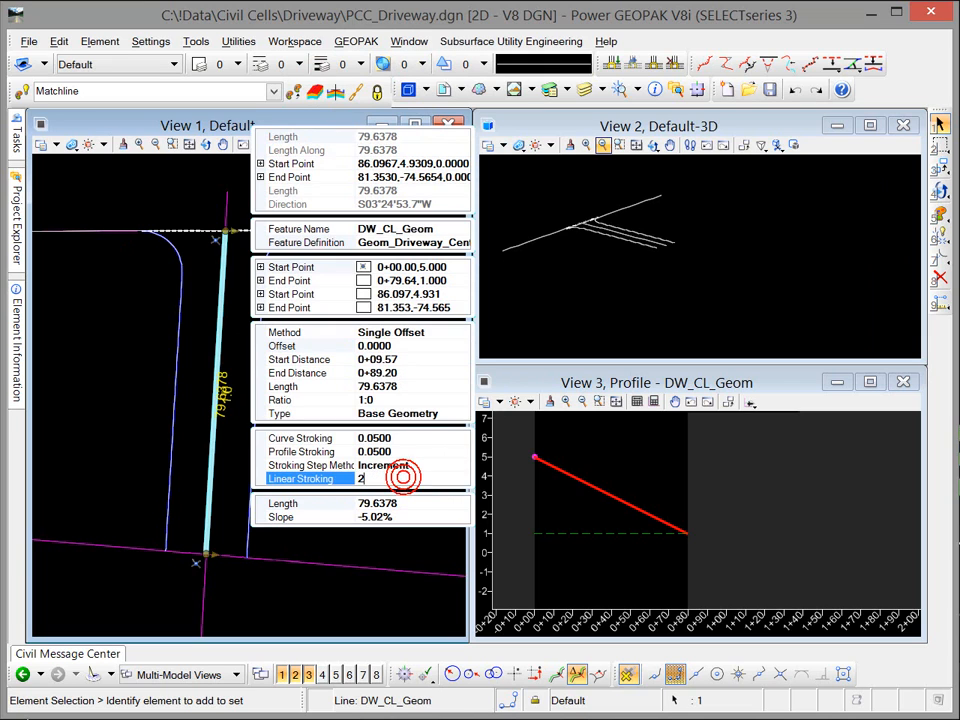
pyautogui.press('Return')
pyautogui.click(350, 604)
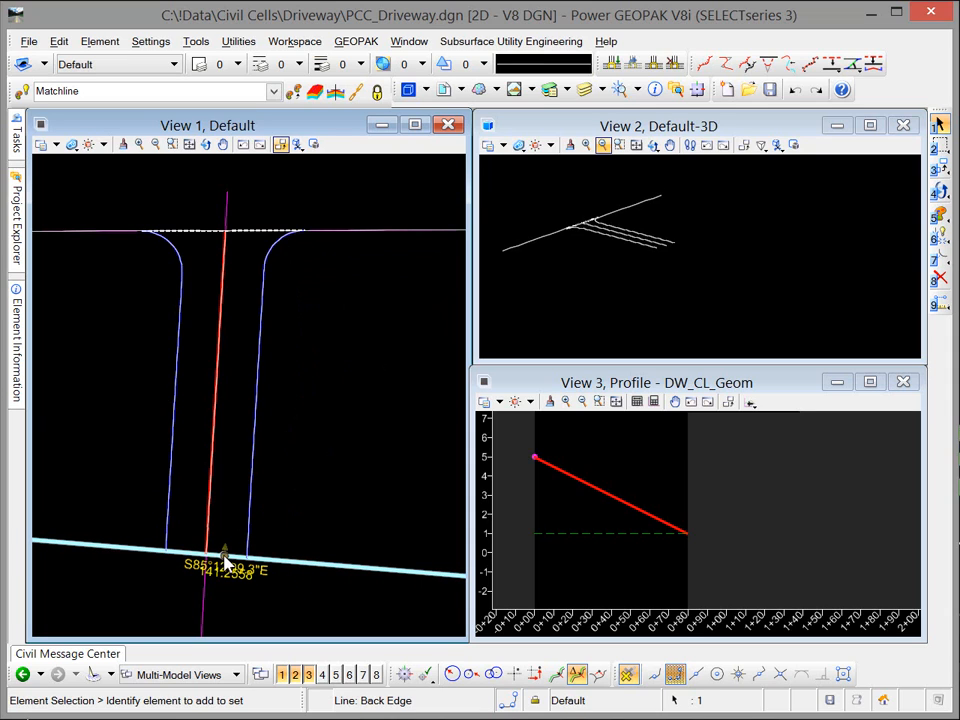
# Step: Move the Back Edge line toward the mainline so the driveway centerline is about 35 long
pyautogui.moveTo(225, 561); pyautogui.dragTo(244, 298)
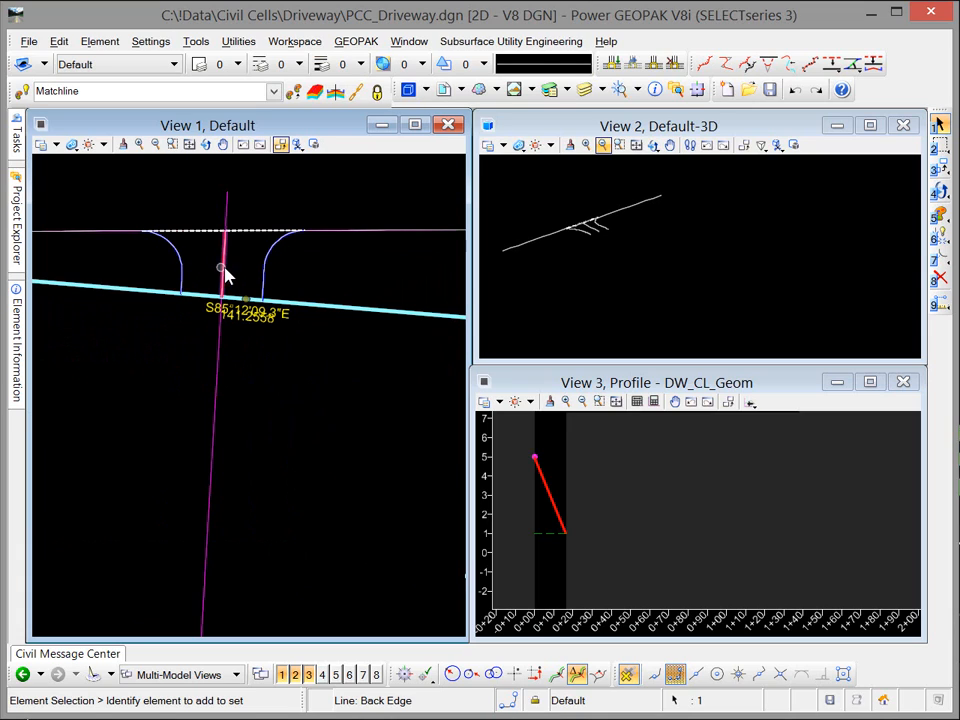
pyautogui.moveTo(224, 268)
pyautogui.moveTo(180, 278)
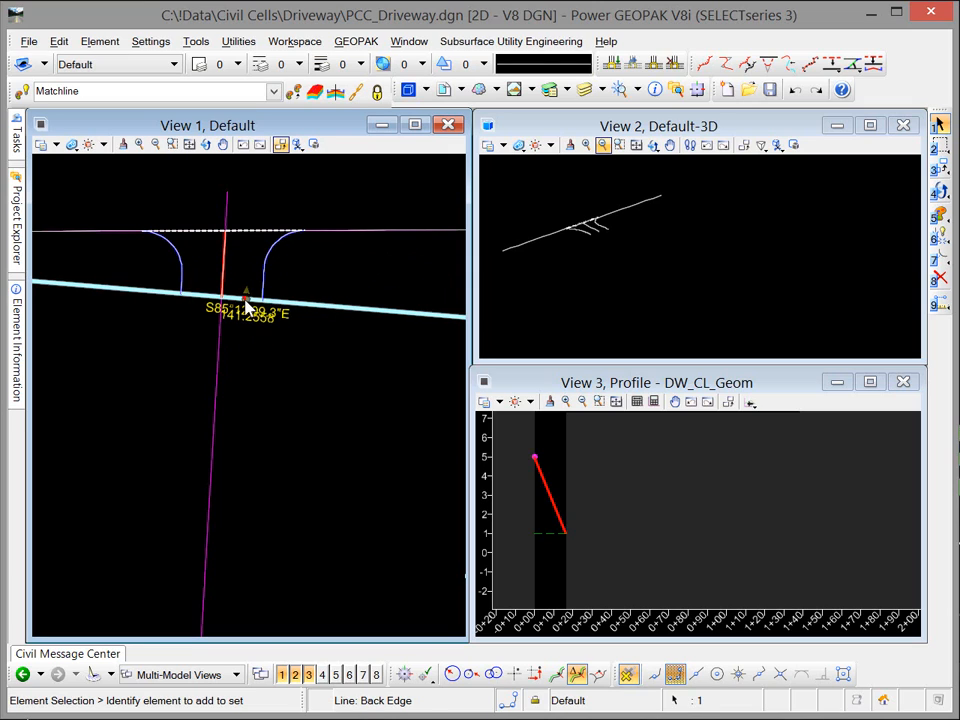
pyautogui.moveTo(245, 299); pyautogui.dragTo(239, 373)
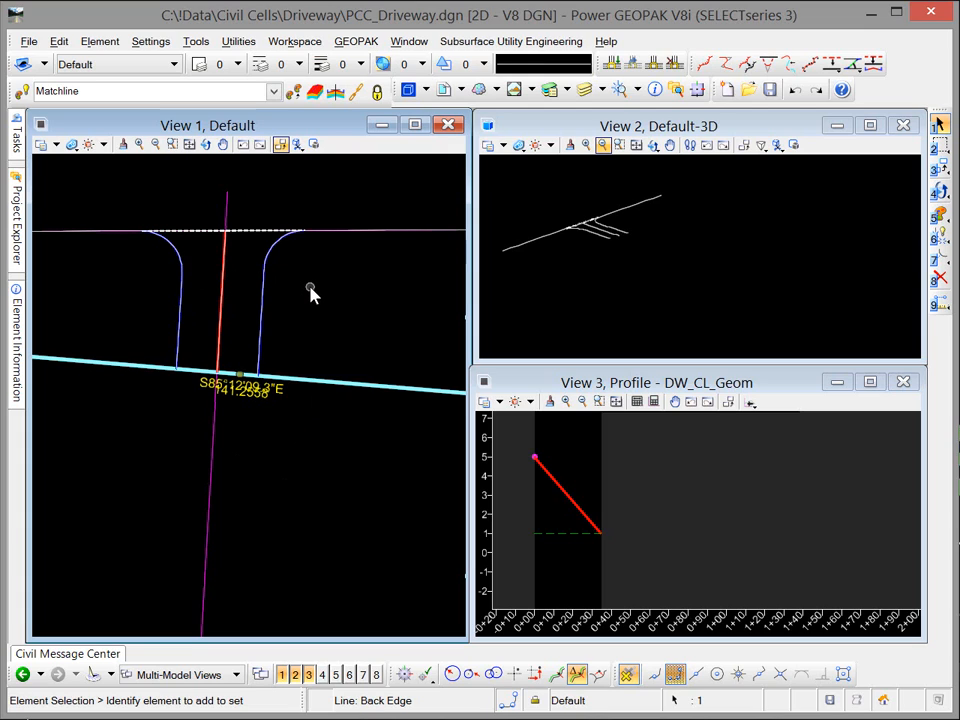
pyautogui.click(615, 400)
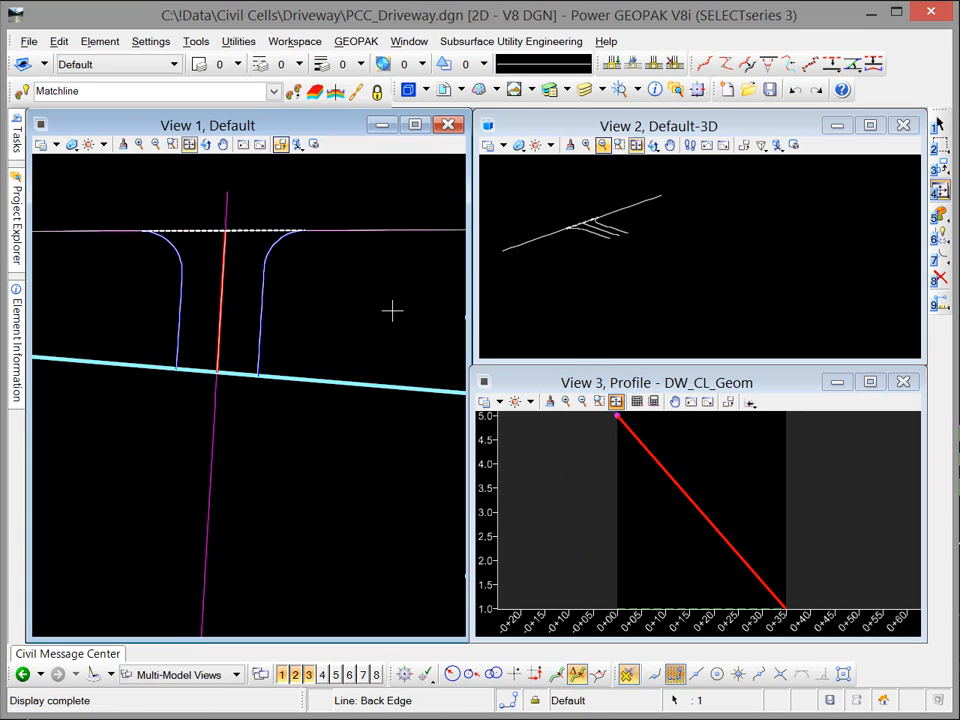
# Step: Set up a terrain model from elements with the Design_Boundary feature definition and the name Pavt
pyautogui.moveTo(388, 307); pyautogui.dragTo(382, 362, button='middle')
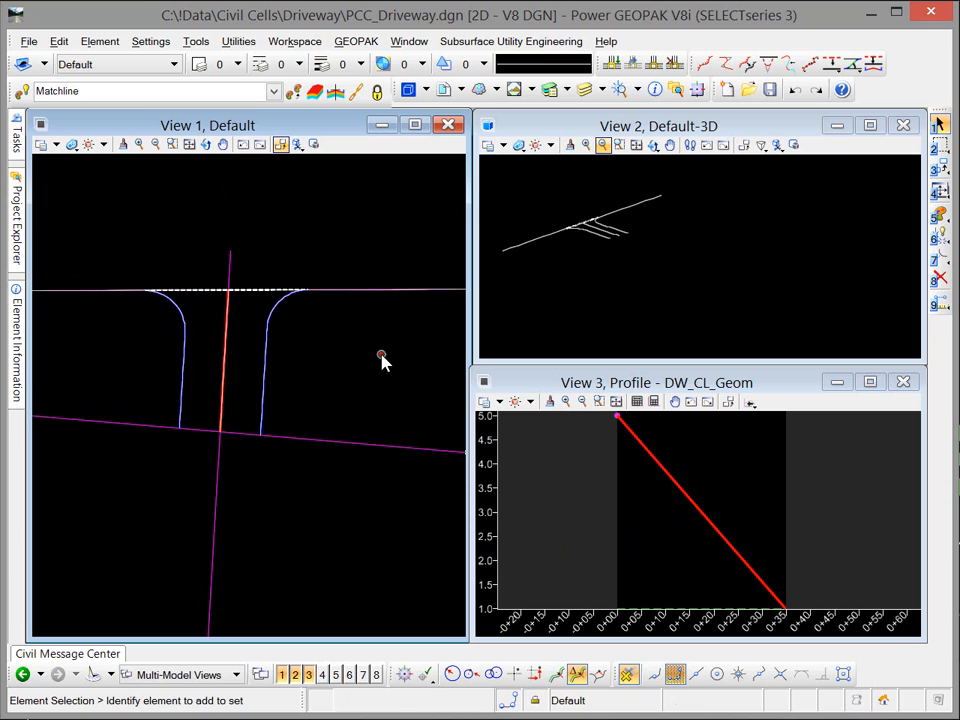
pyautogui.moveTo(18, 140)
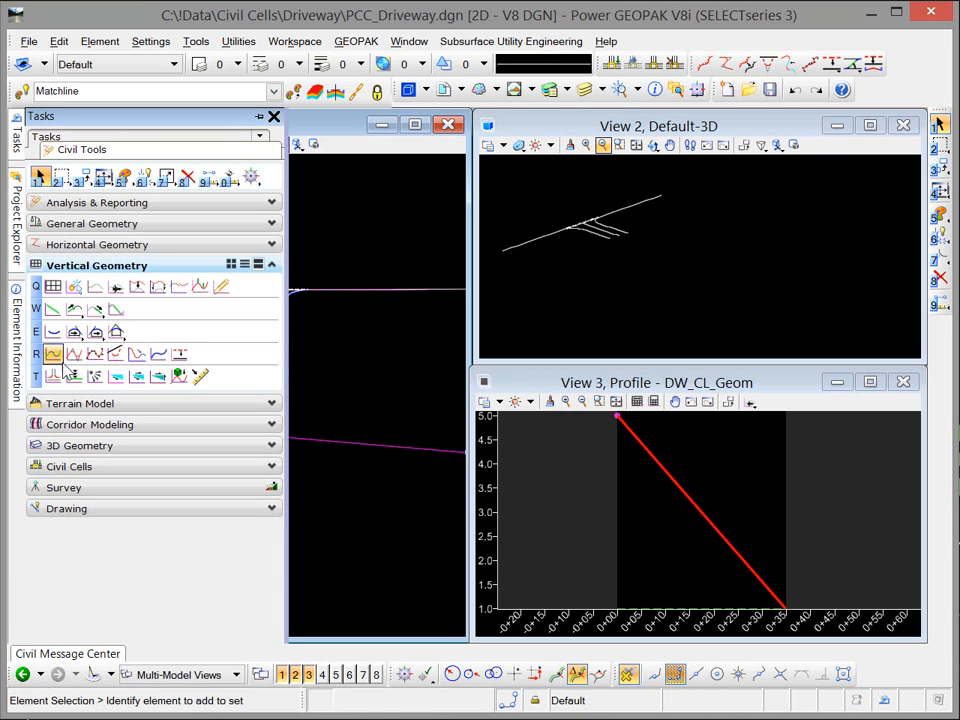
pyautogui.click(92, 403)
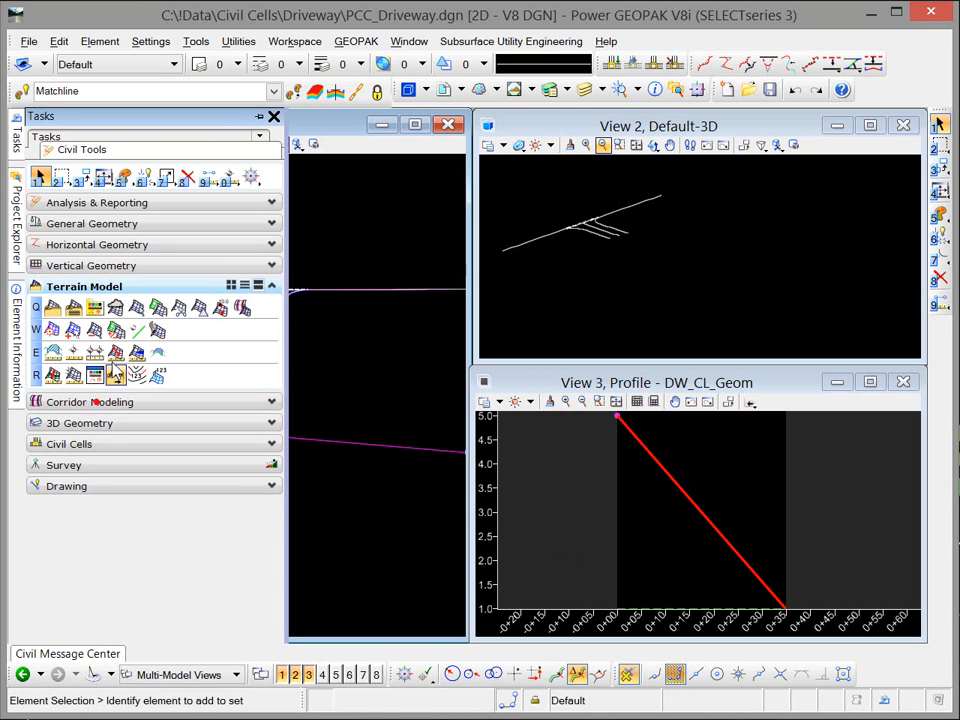
pyautogui.click(137, 307)
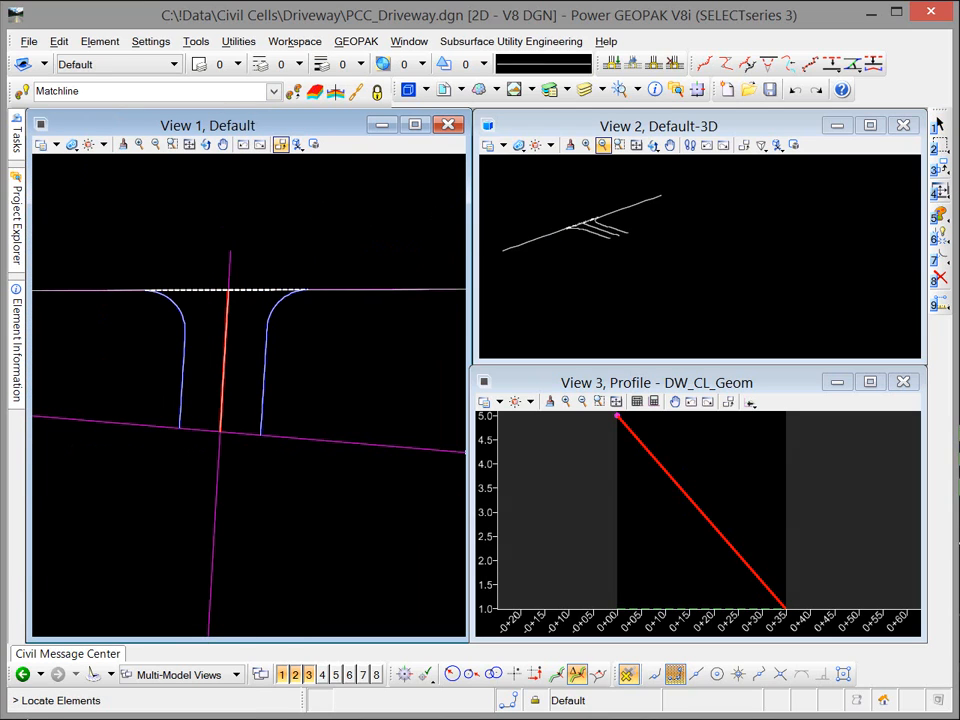
pyautogui.moveTo(959, 158); pyautogui.dragTo(756, 170)
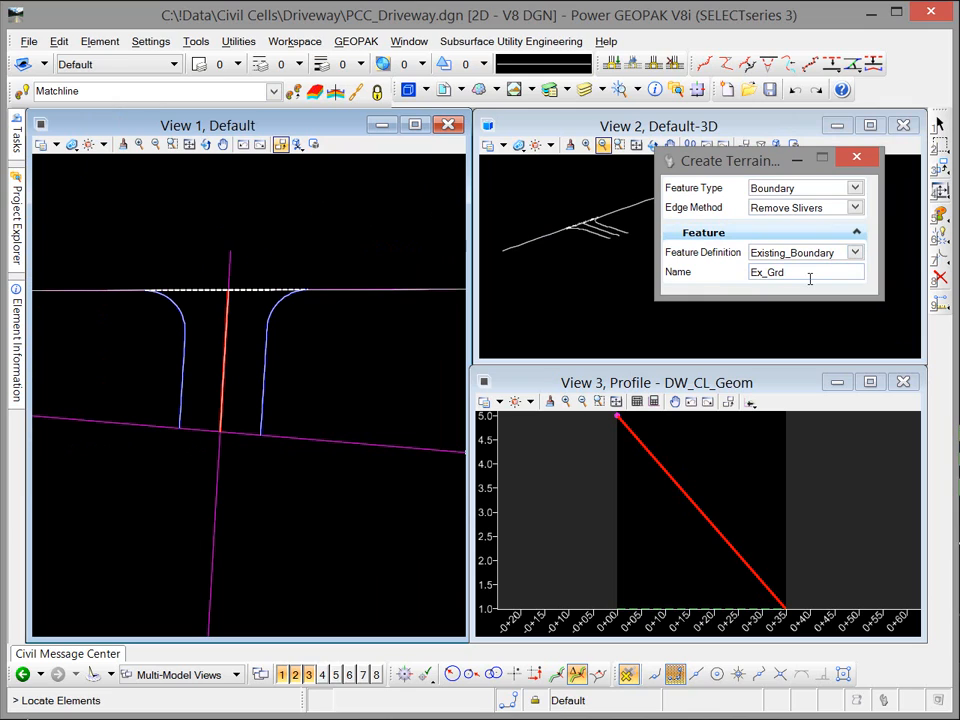
pyautogui.moveTo(809, 280); pyautogui.dragTo(736, 277)
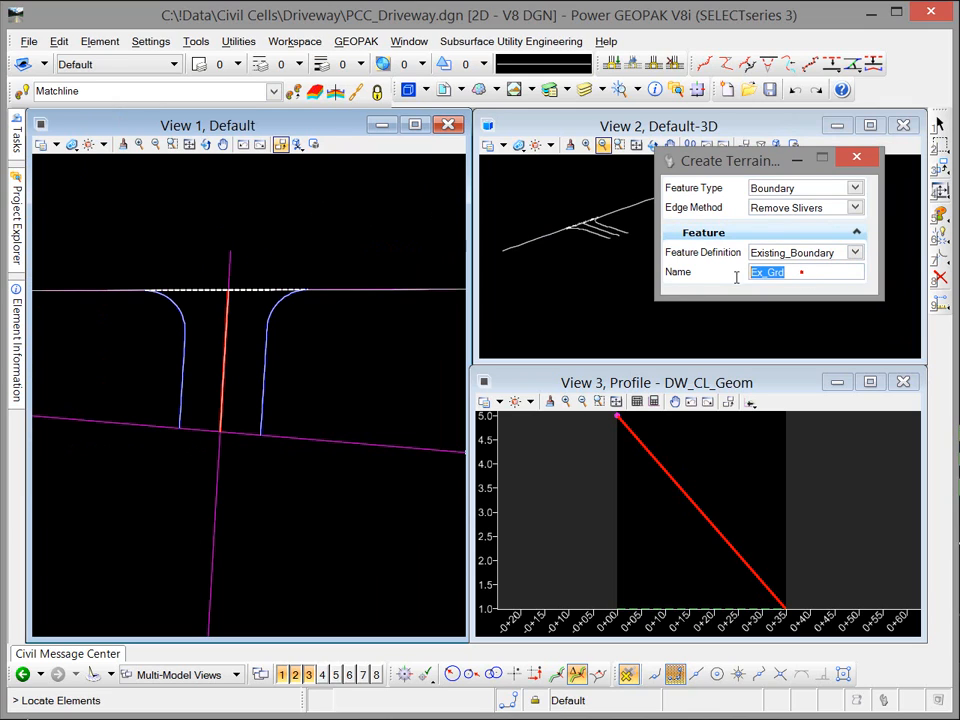
pyautogui.click(855, 254)
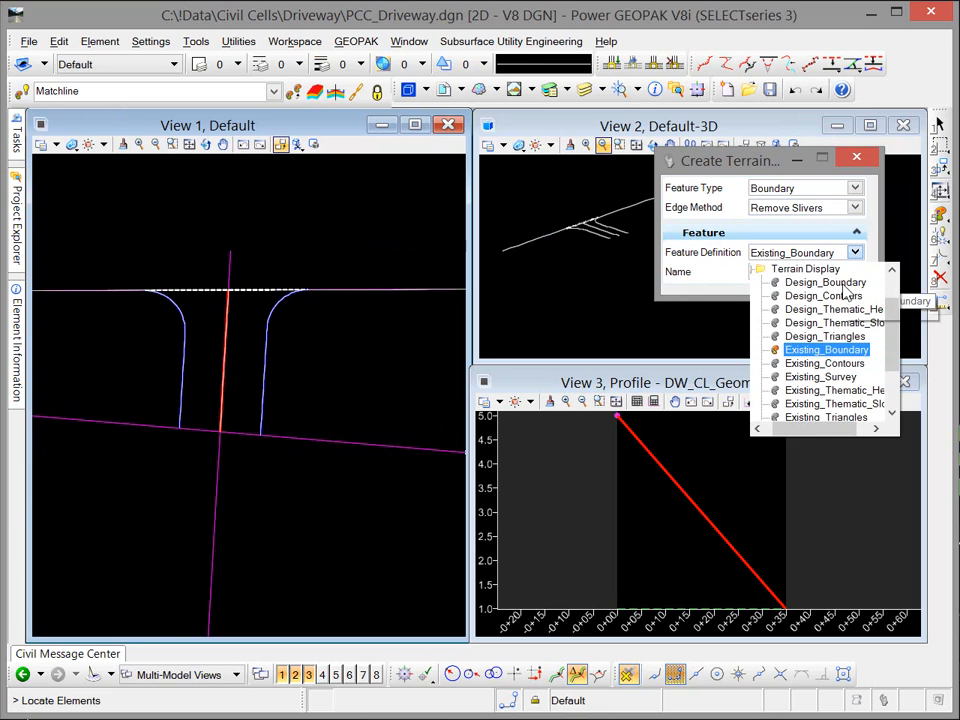
pyautogui.click(843, 284)
pyautogui.doubleClick(845, 282)
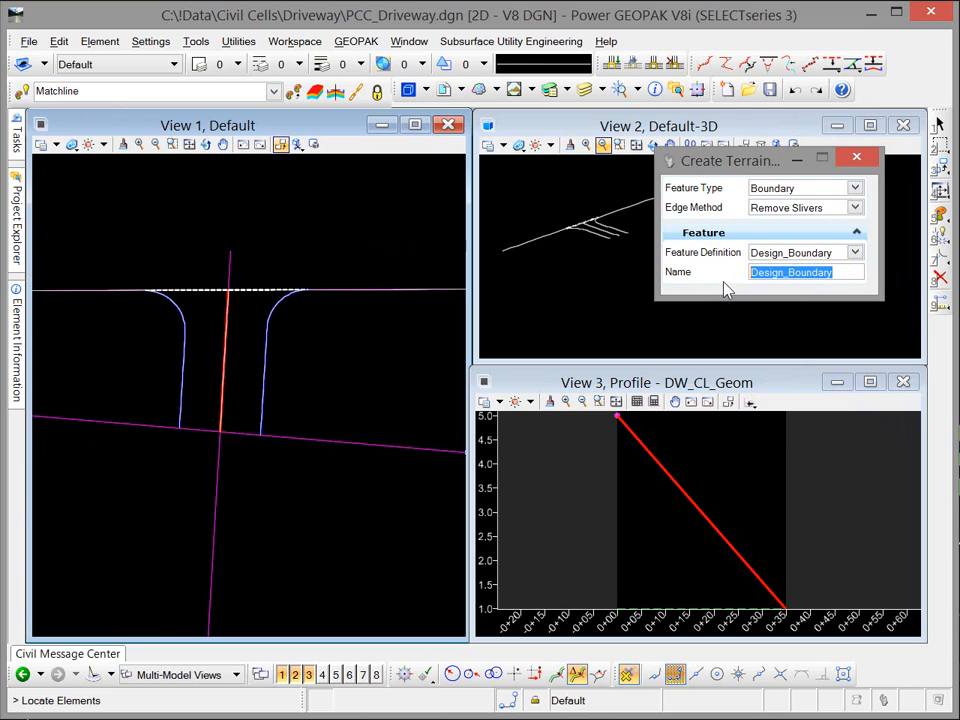
pyautogui.write('Pavt')
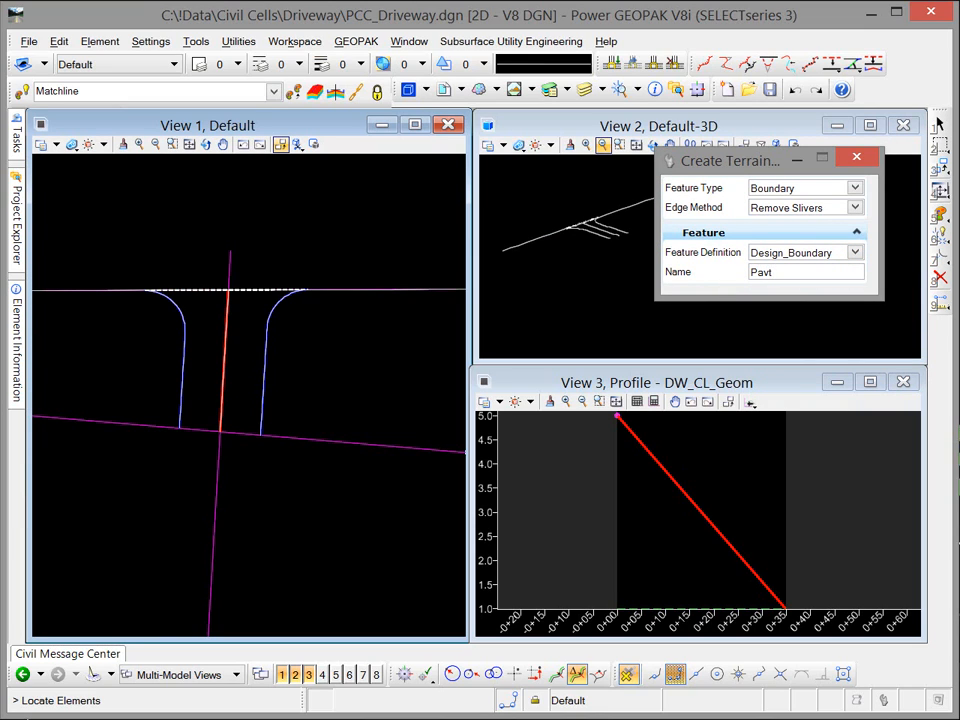
pyautogui.press('Tab')
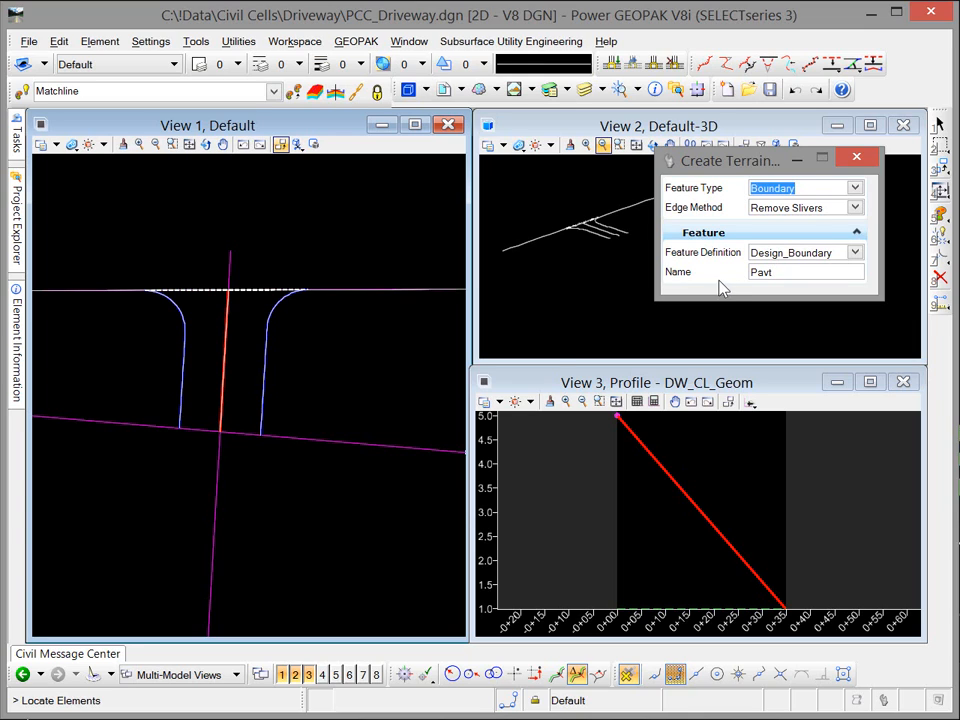
# Step: Create the terrain model from the Matchline and both driveway edges as Boundary features, using the Remove Slivers edge method
pyautogui.click(256, 290)
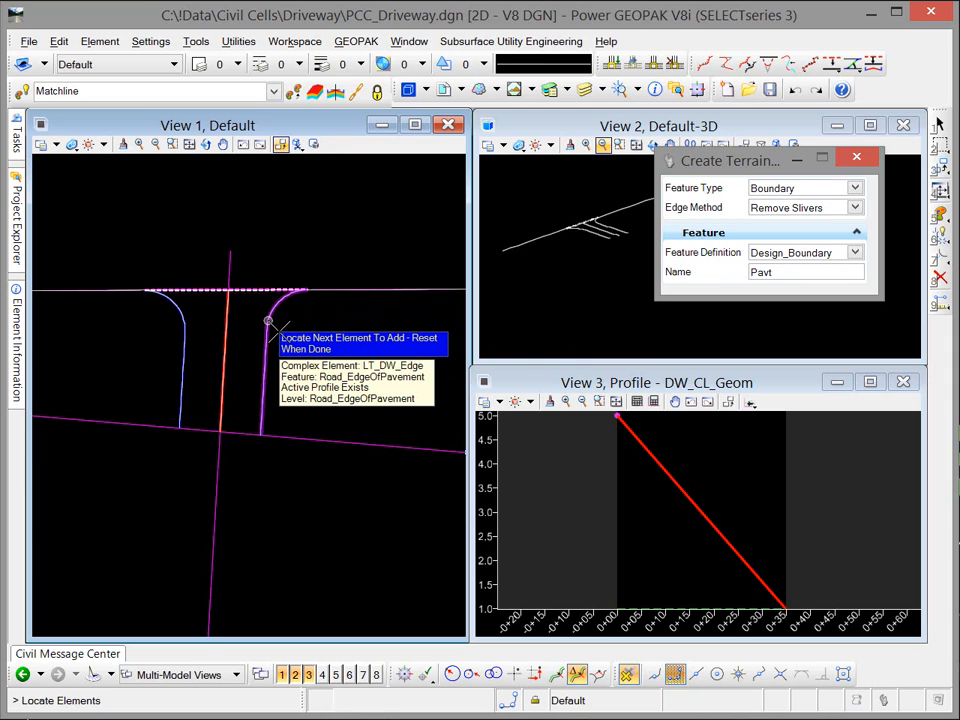
pyautogui.click(268, 321)
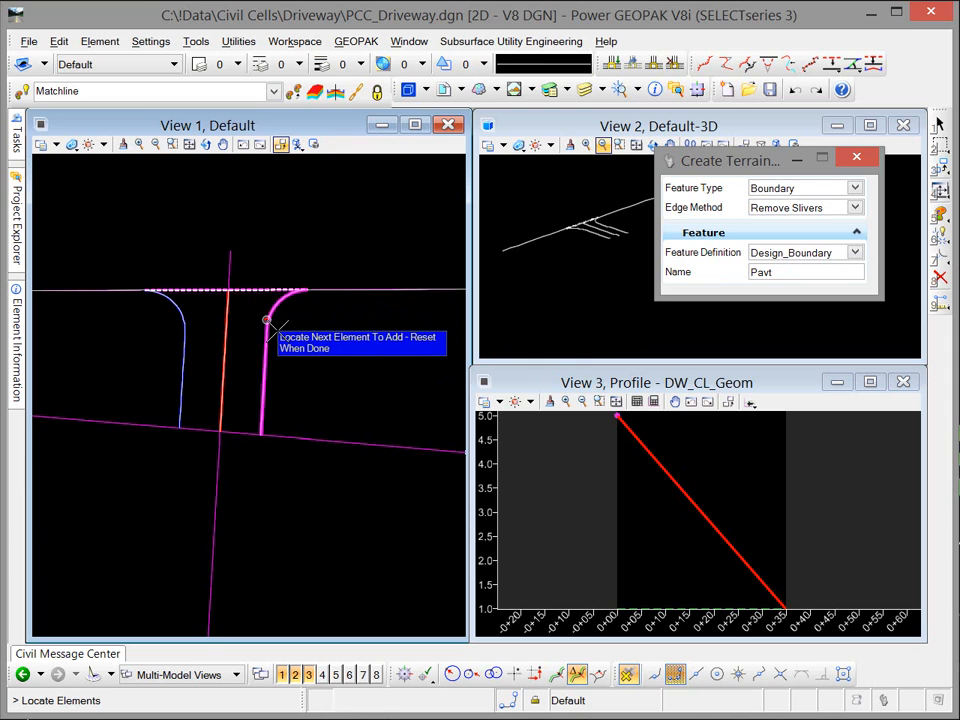
pyautogui.click(182, 379)
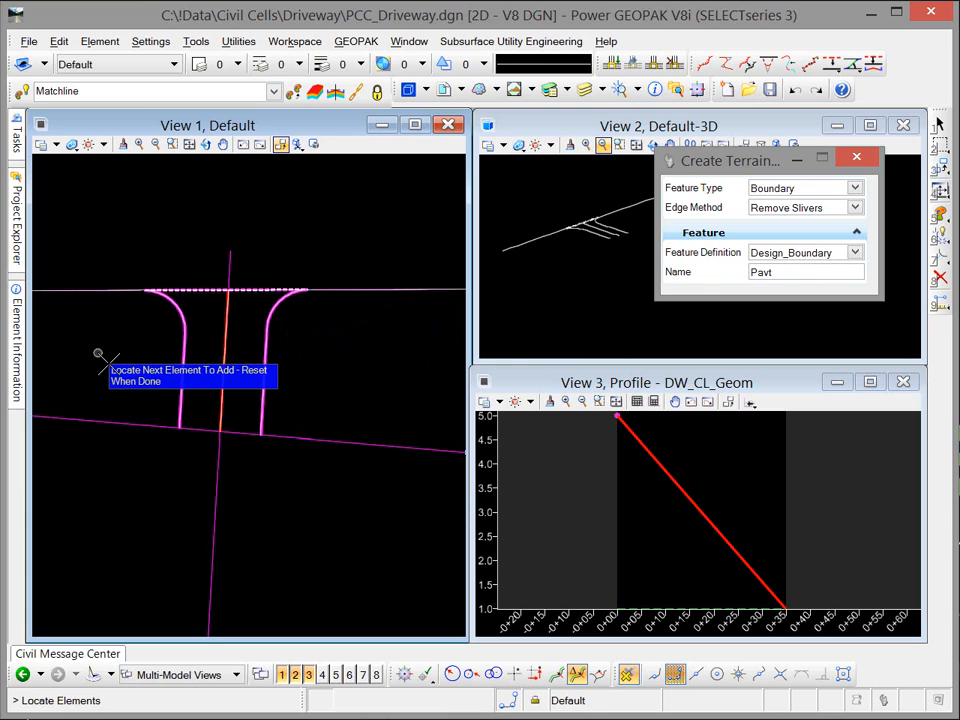
pyautogui.rightClick(308, 337)
pyautogui.click(302, 337)
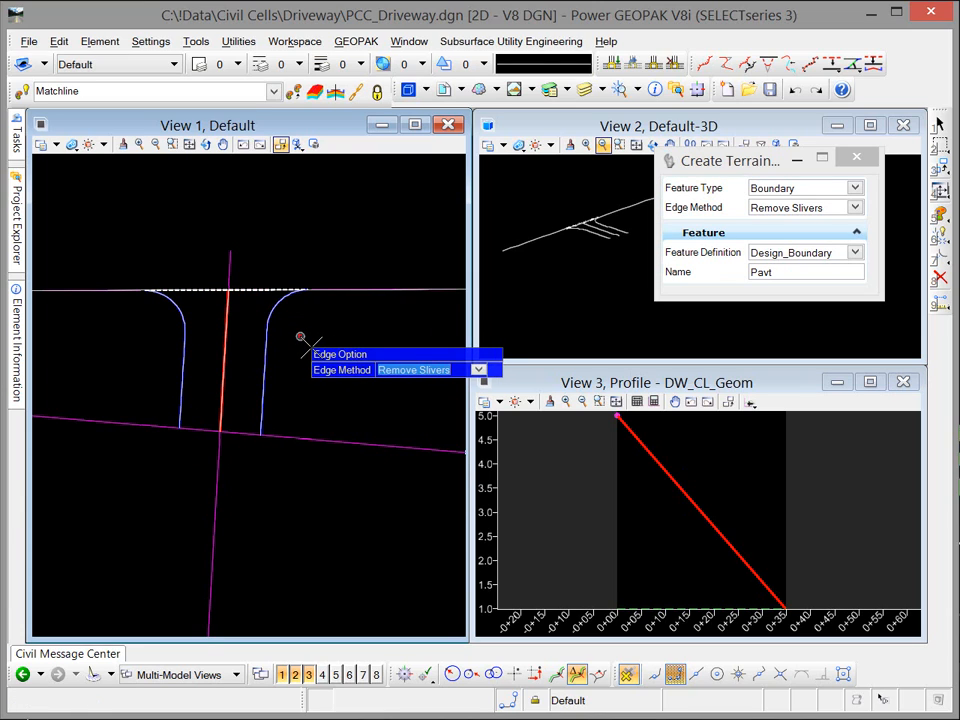
pyautogui.click(302, 337)
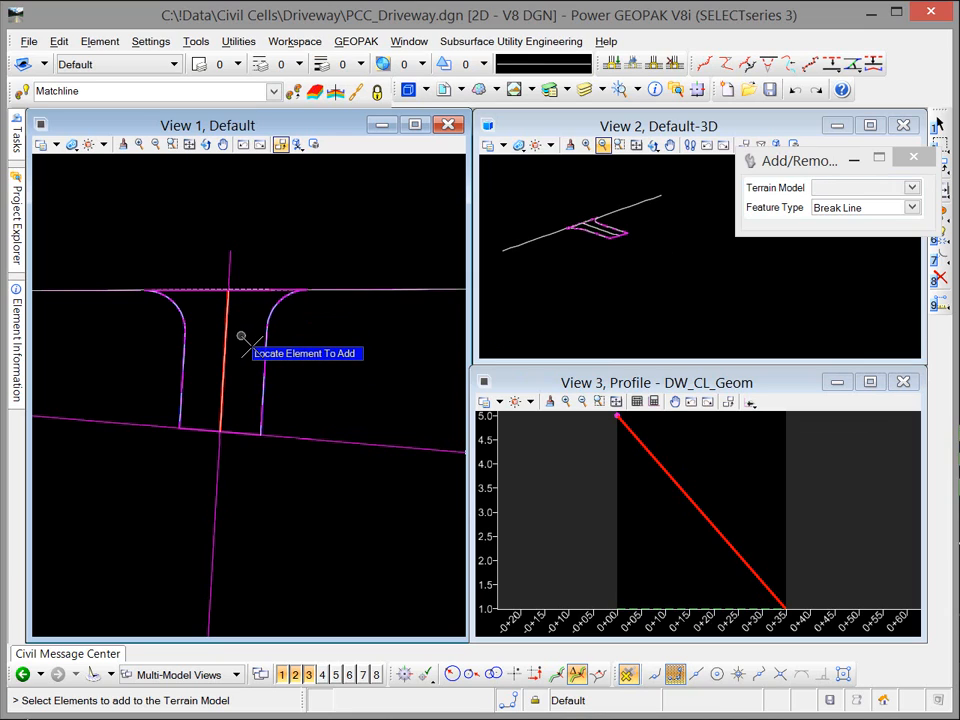
pyautogui.press('Escape')
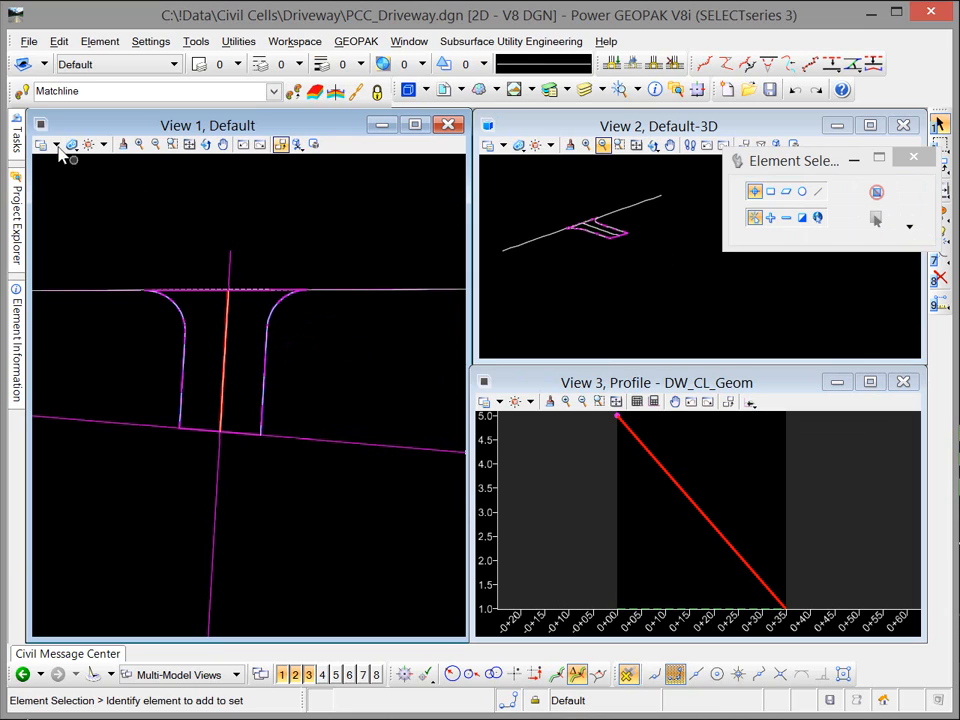
# Step: Add the driveway centerline to the Pavt terrain model as a Break Line feature
pyautogui.moveTo(12, 134)
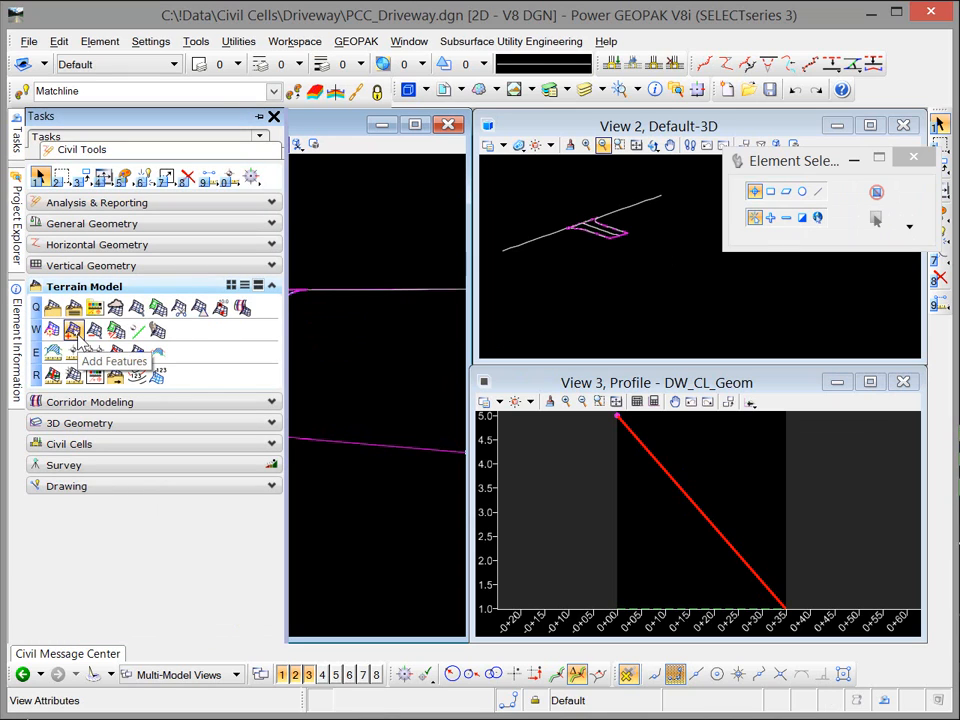
pyautogui.click(74, 331)
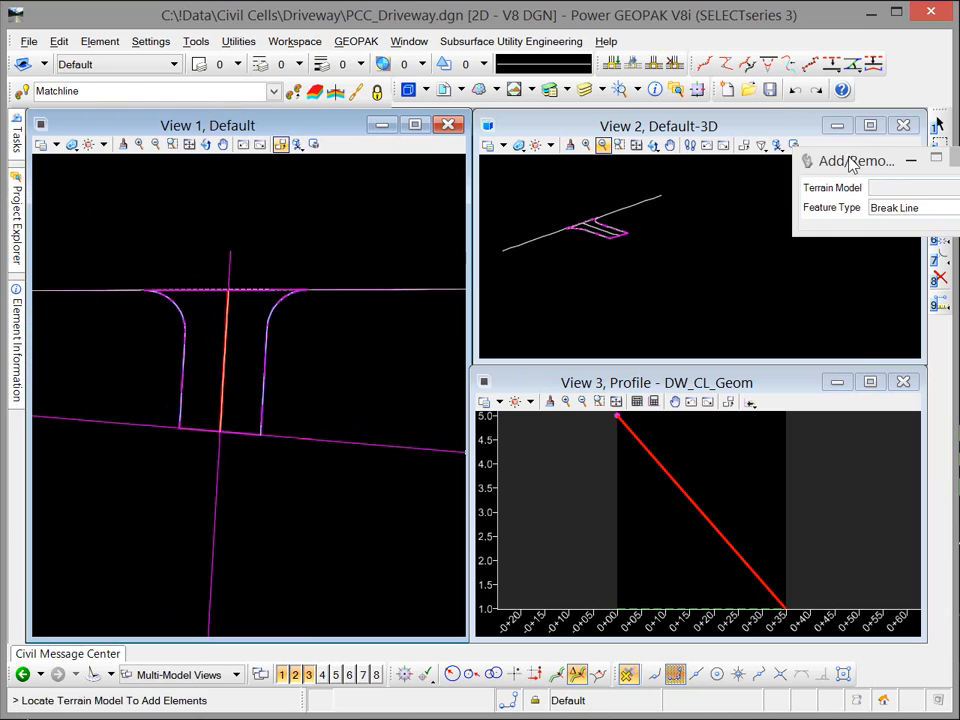
pyautogui.moveTo(851, 165); pyautogui.dragTo(656, 167)
pyautogui.click(774, 189)
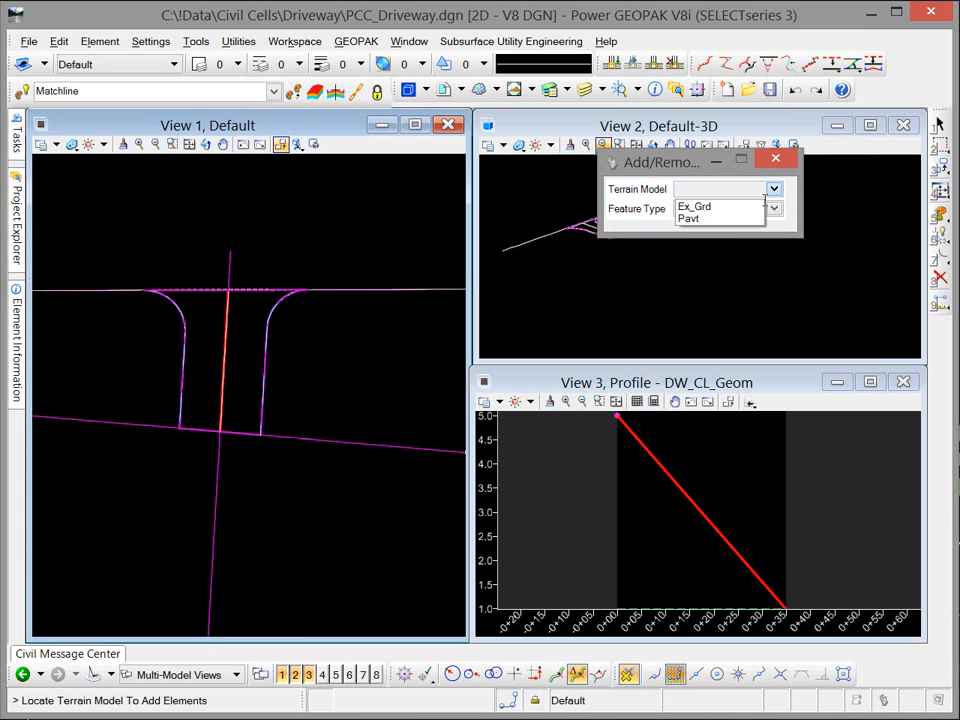
pyautogui.click(699, 218)
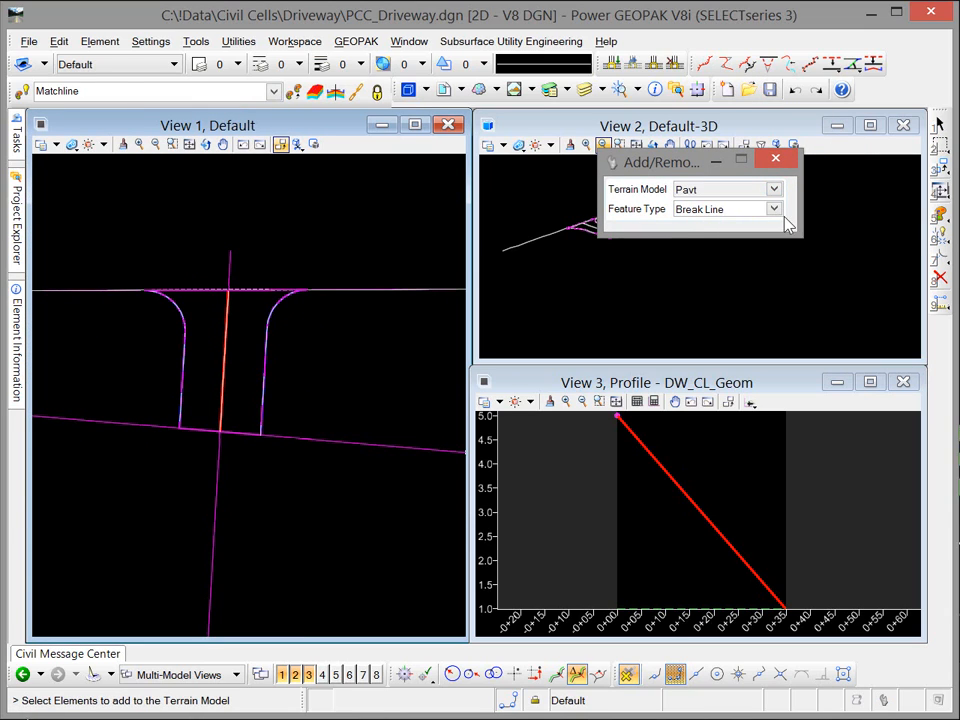
pyautogui.click(223, 380)
pyautogui.rightClick(322, 366)
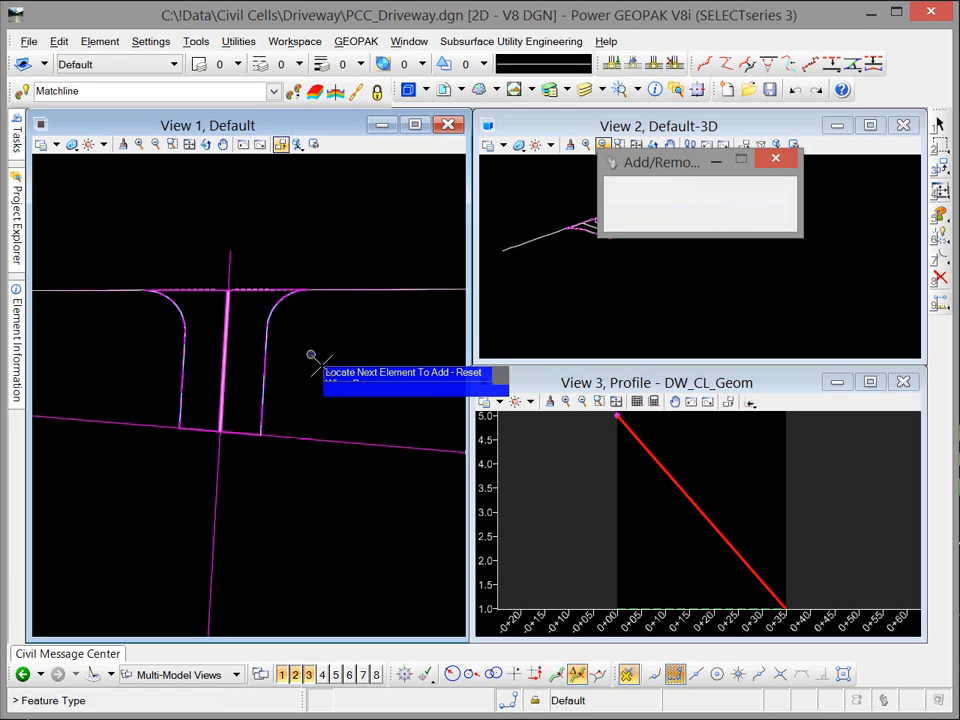
pyautogui.click(301, 364)
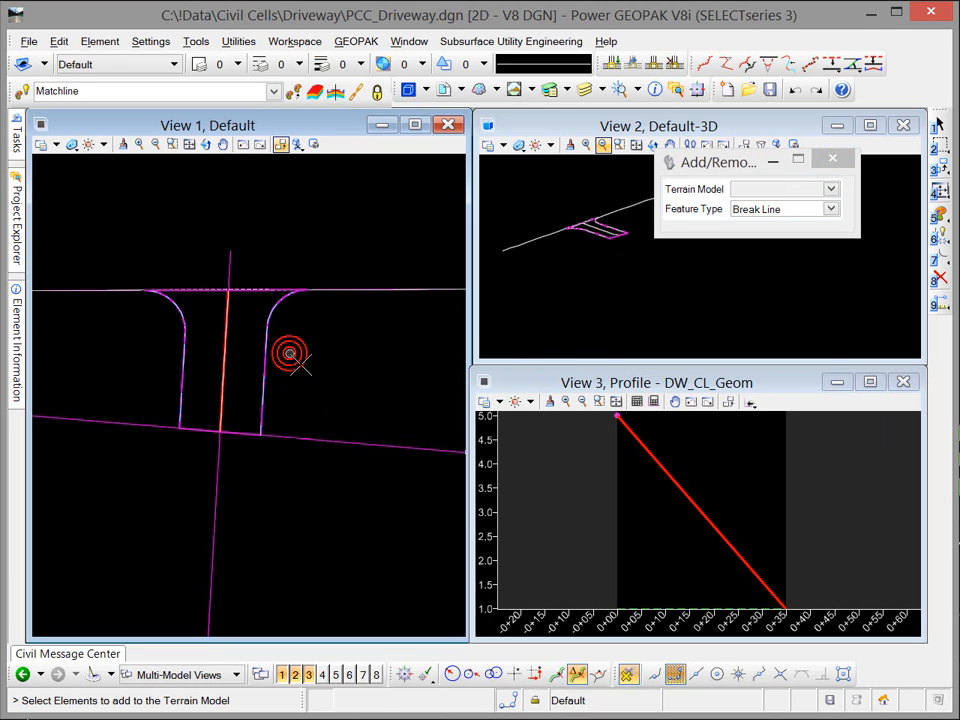
# Step: Set the display style of the Default-3D view to Illustration:Ignore Lighting
pyautogui.click(568, 125)
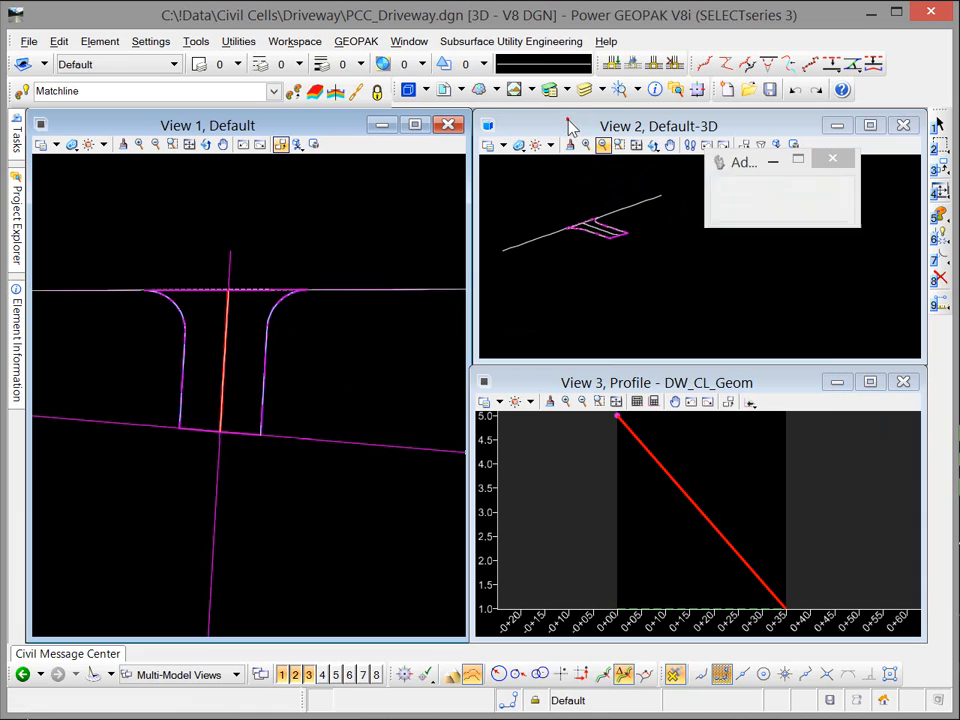
pyautogui.click(504, 146)
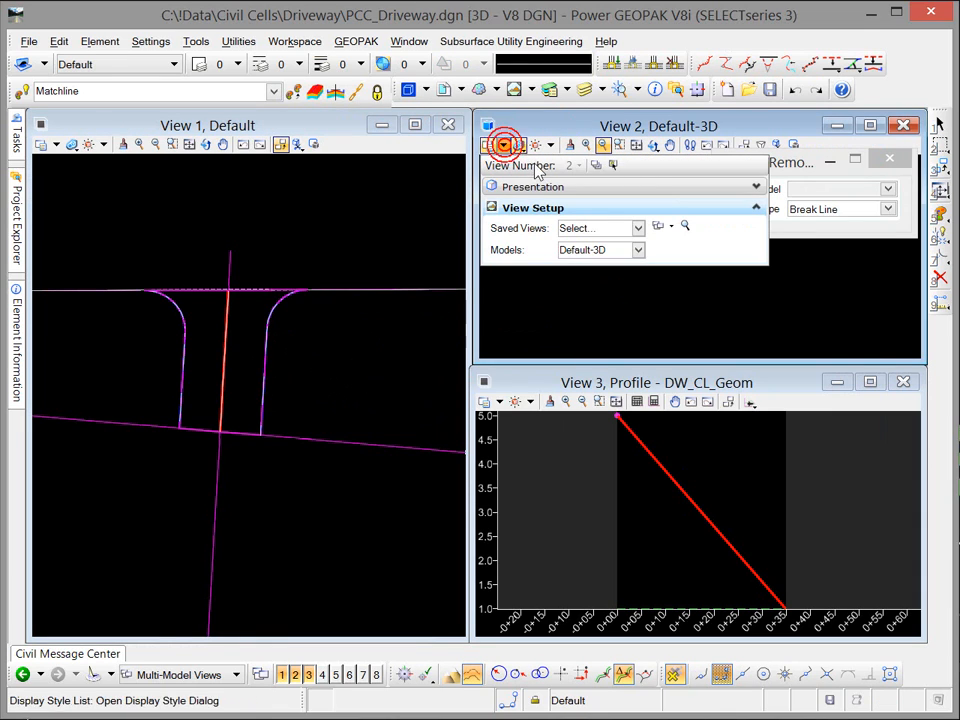
pyautogui.click(755, 186)
pyautogui.click(731, 209)
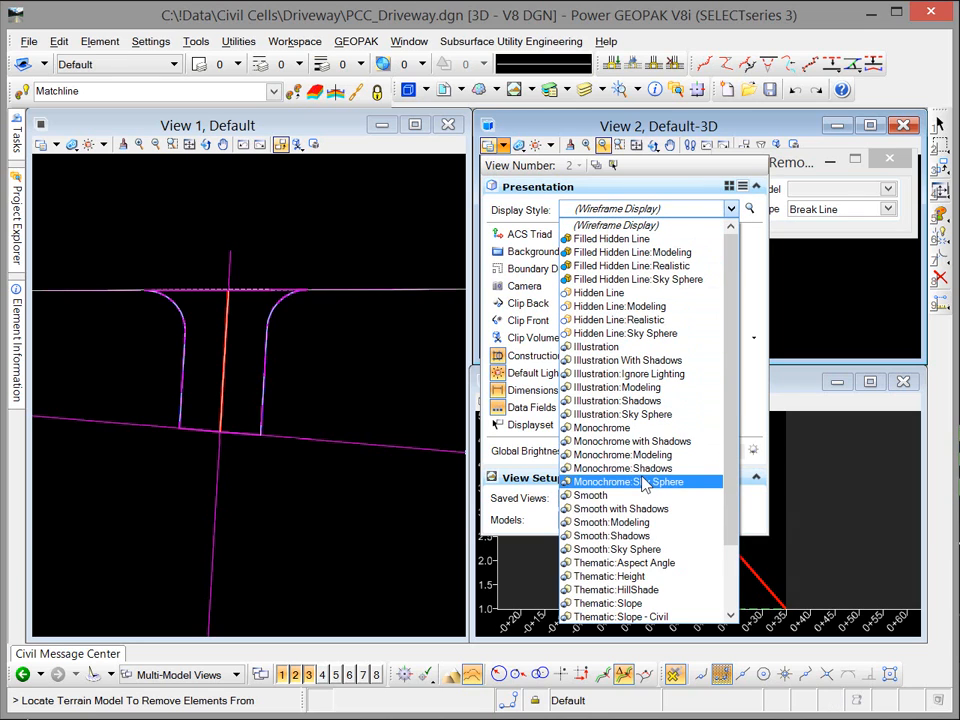
pyautogui.click(622, 374)
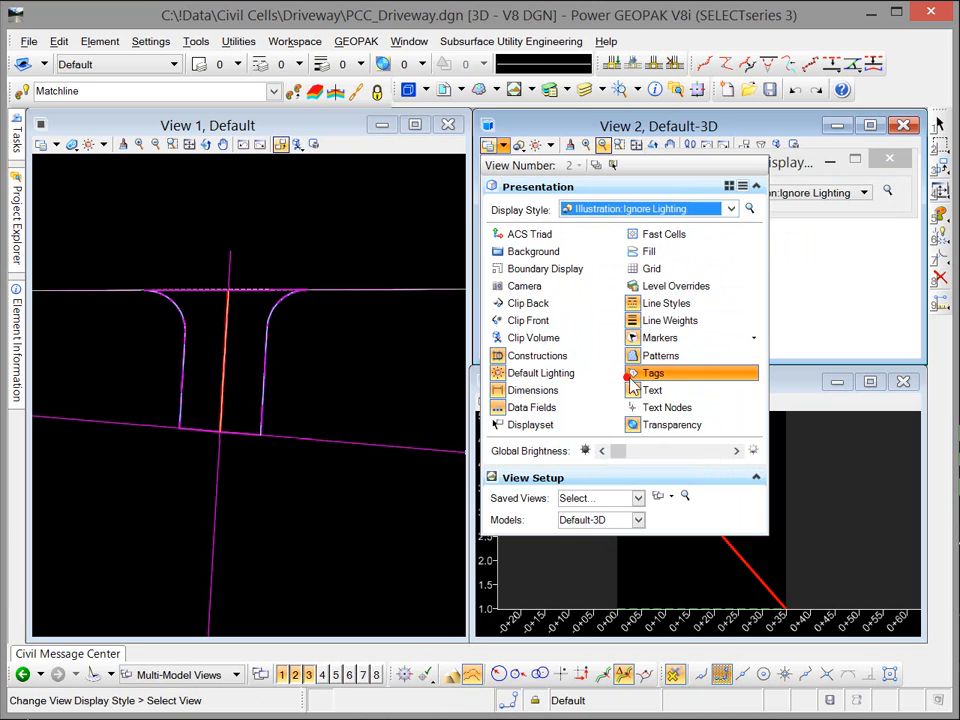
pyautogui.click(813, 290)
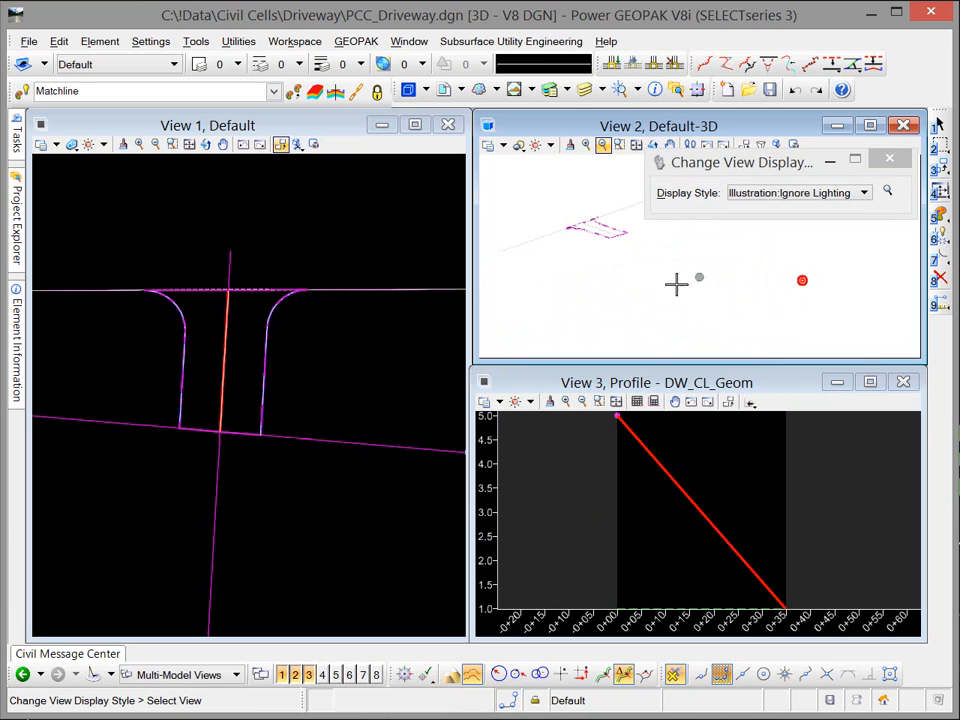
pyautogui.scroll(4, 588, 218)
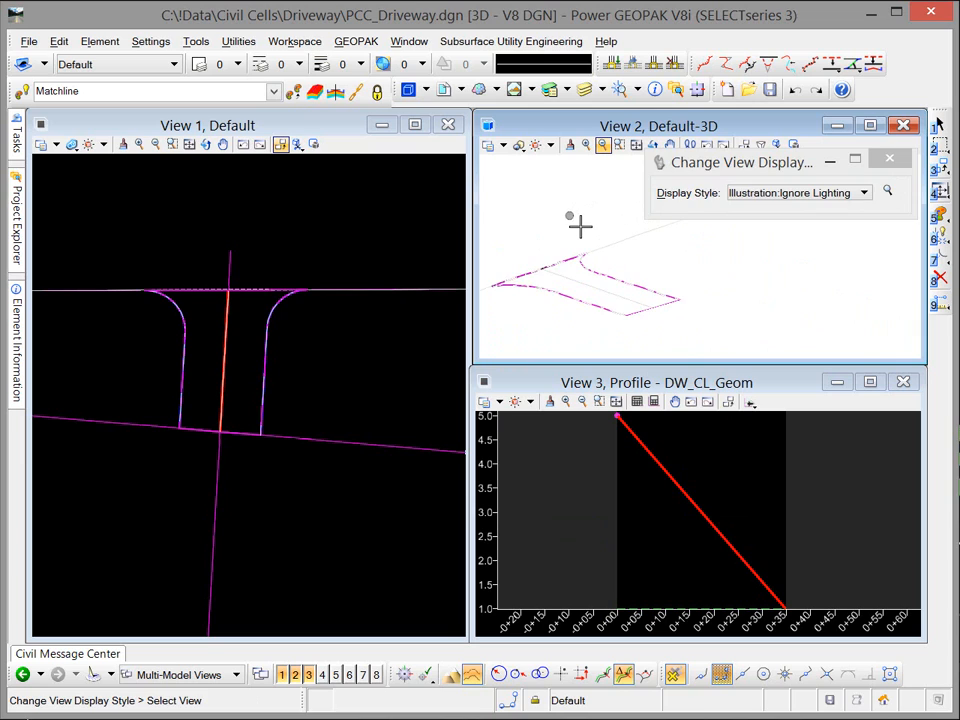
pyautogui.moveTo(581, 225); pyautogui.dragTo(612, 213, button='middle')
pyautogui.hotkey('ctrl', 'b')
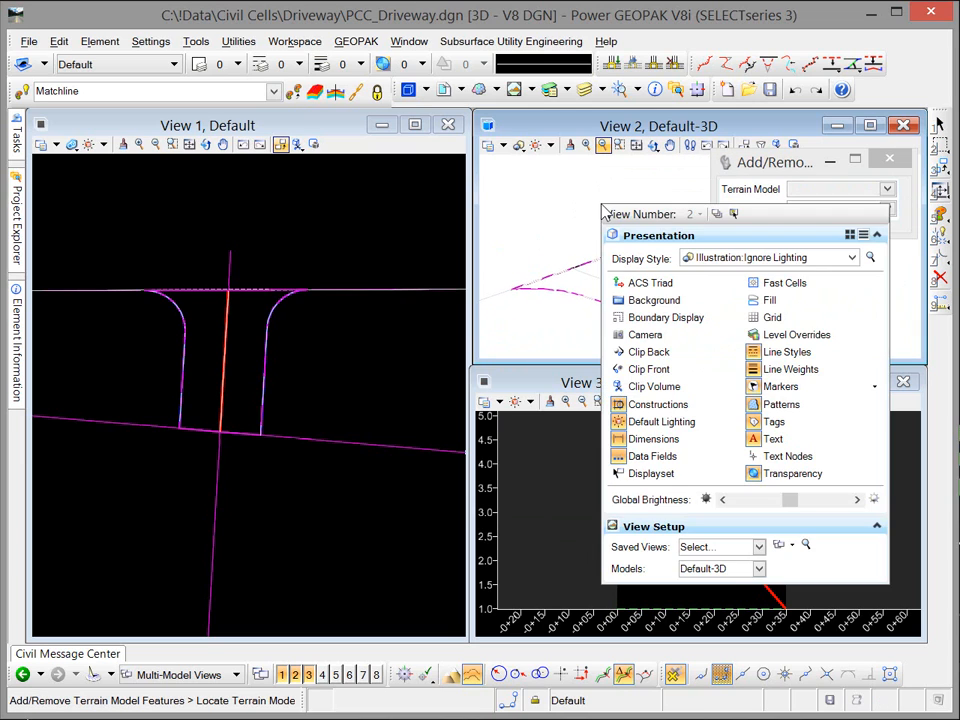
pyautogui.click(538, 207)
pyautogui.press('Escape')
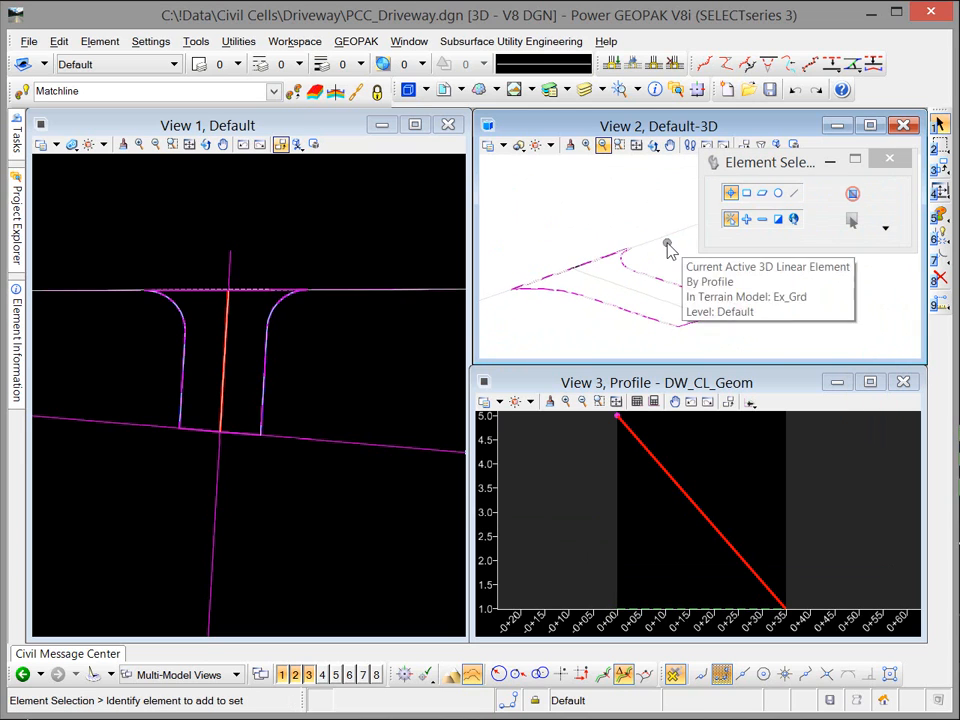
# Step: Select the Pavt terrain model in the 3D view and set its feature definition to Design_Triangles
pyautogui.click(662, 269)
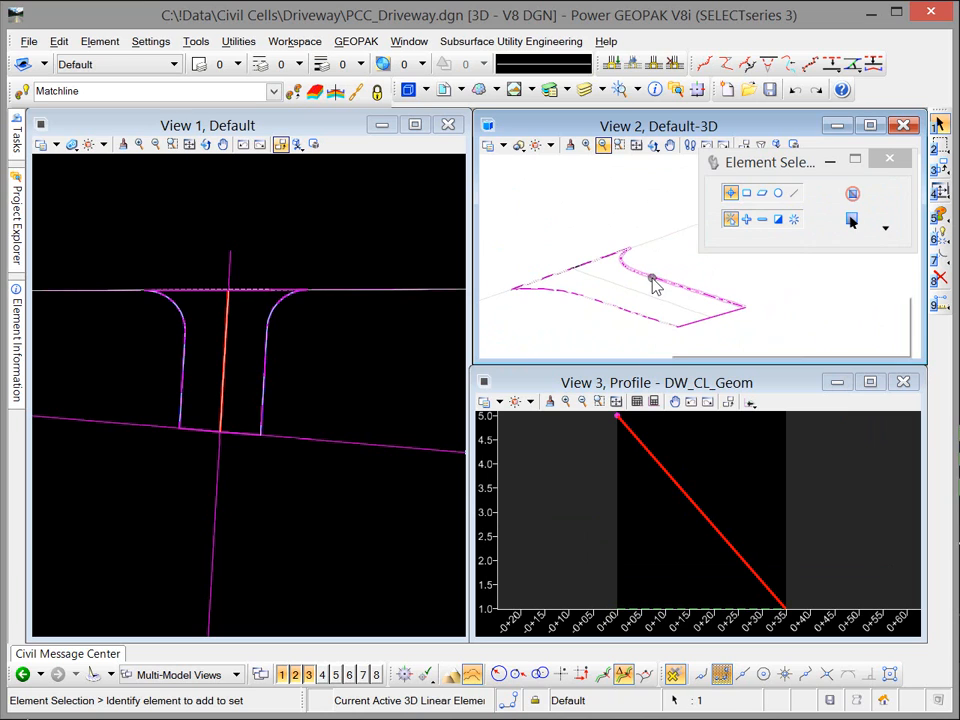
pyautogui.rightClick(652, 277)
pyautogui.click(653, 278)
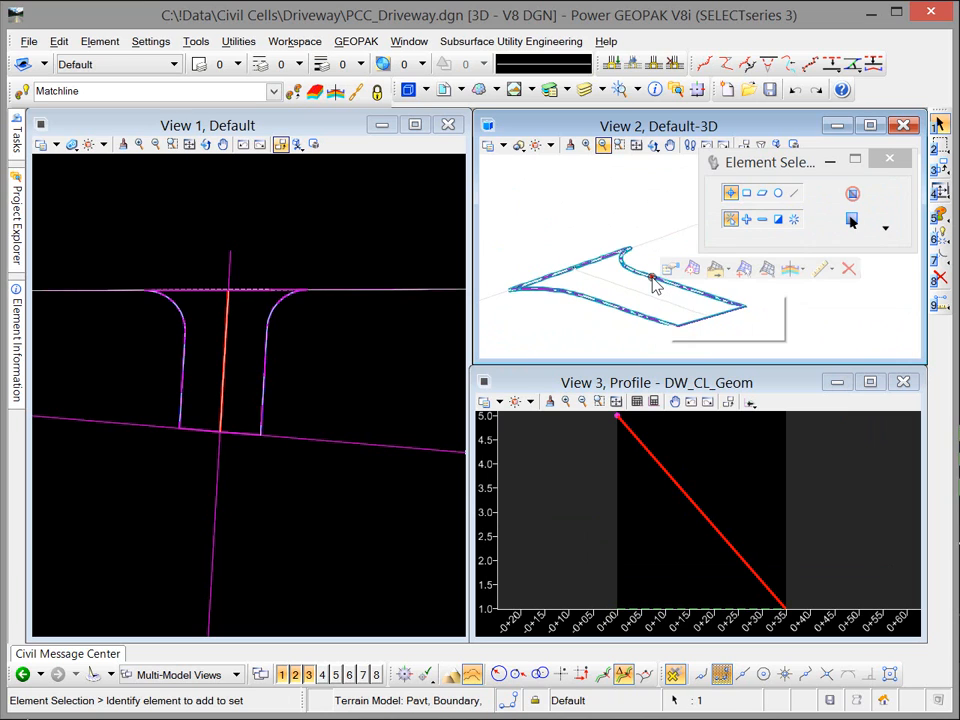
pyautogui.moveTo(670, 268)
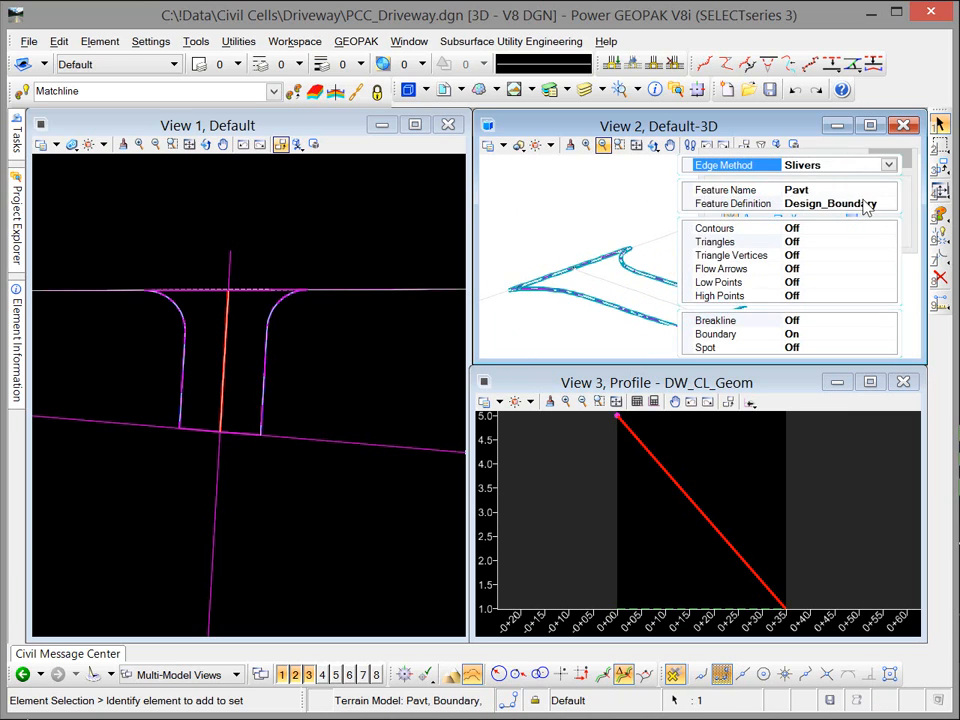
pyautogui.click(880, 203)
pyautogui.click(888, 204)
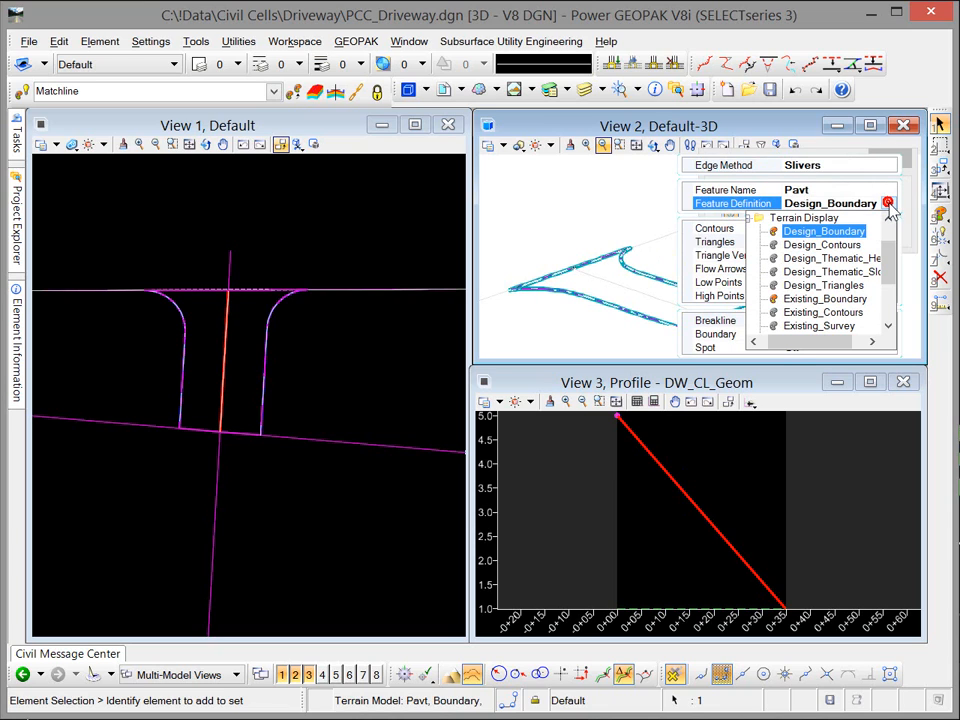
pyautogui.click(843, 285)
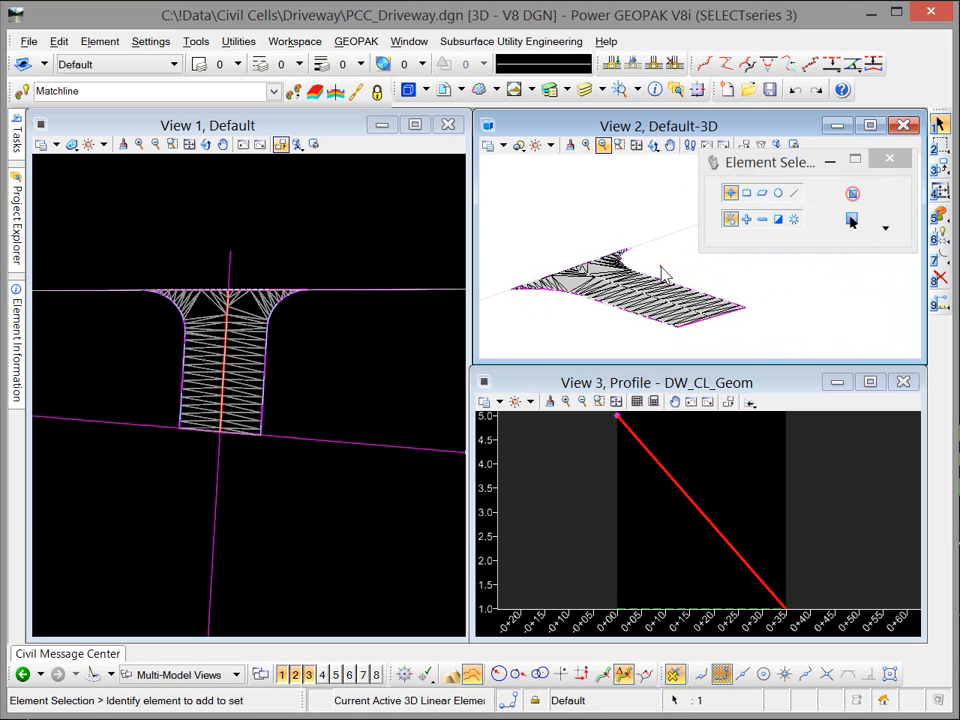
# Step: Set the feature definition of the Pavt terrain model back to Design_Boundary and clear the selection
pyautogui.moveTo(660, 279)
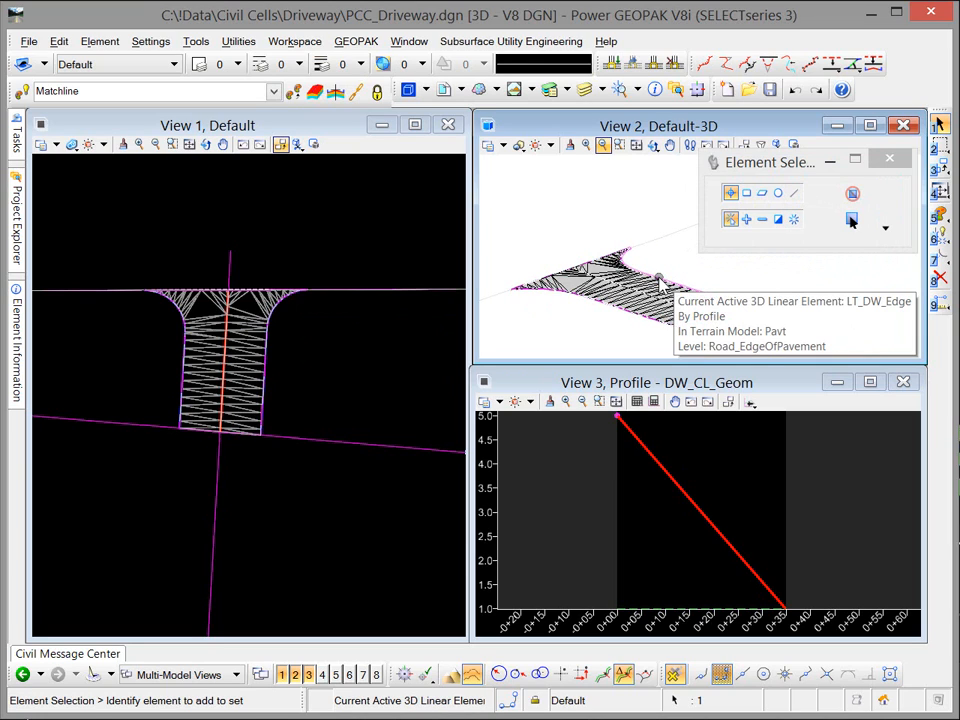
pyautogui.click(660, 279)
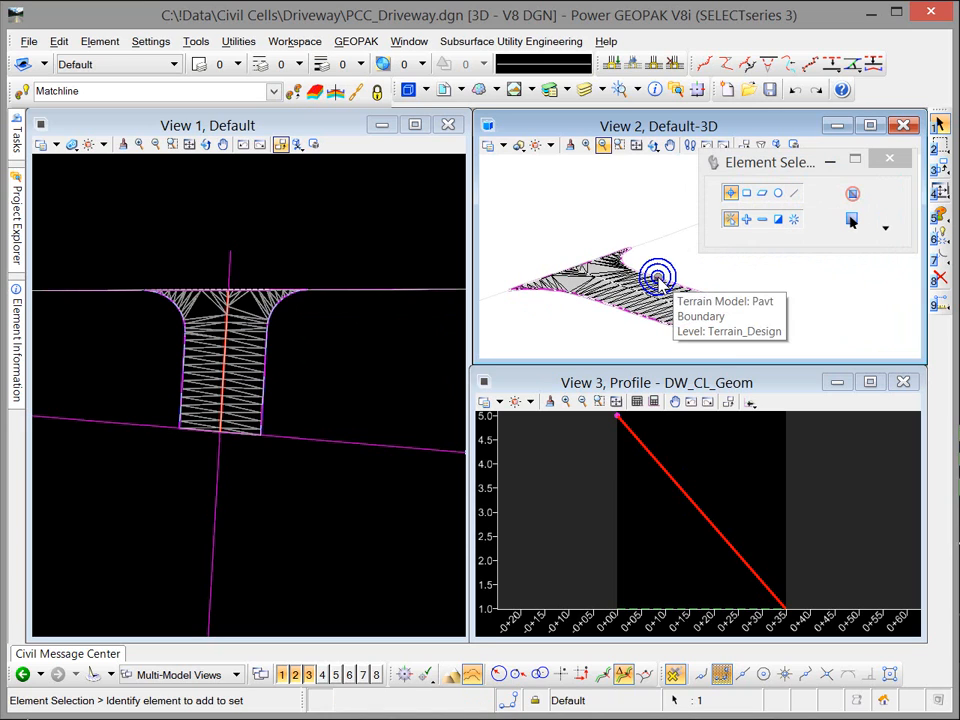
pyautogui.click(678, 267)
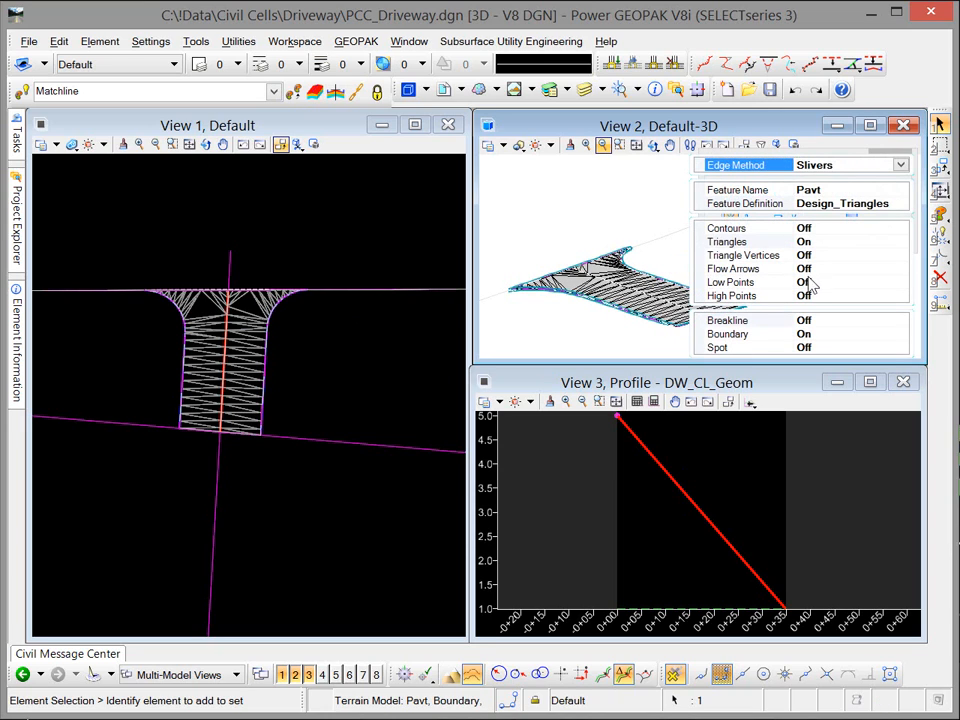
pyautogui.click(904, 206)
pyautogui.click(901, 204)
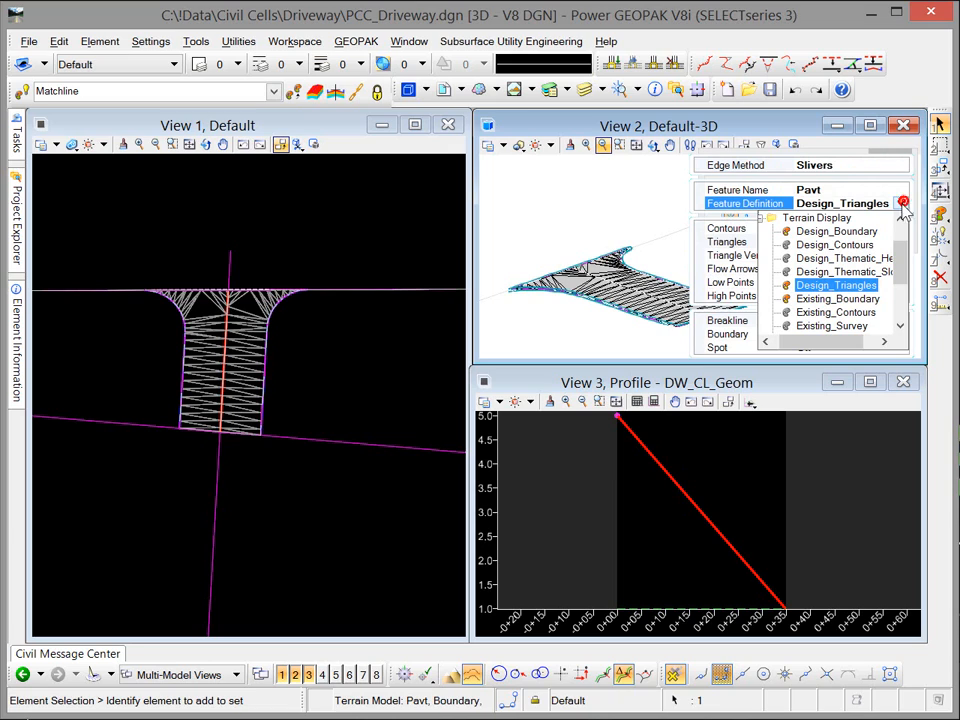
pyautogui.click(868, 232)
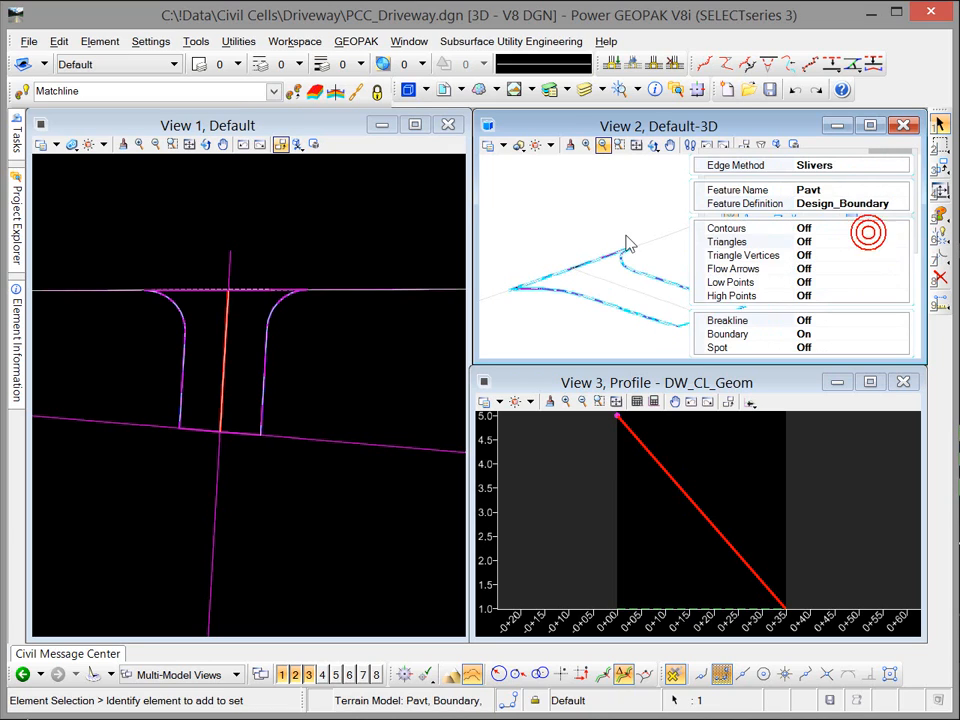
pyautogui.click(323, 250)
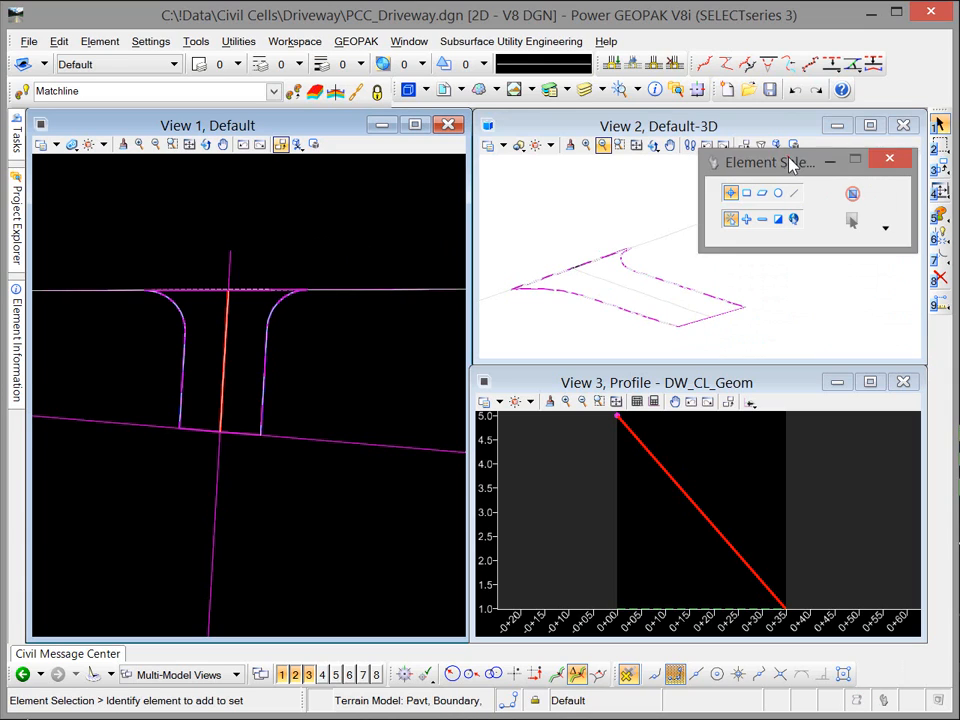
# Step: Select the Pavt terrain model boundary in the 3D view and start Apply Surface Template on it
pyautogui.moveTo(793, 163); pyautogui.dragTo(803, 55)
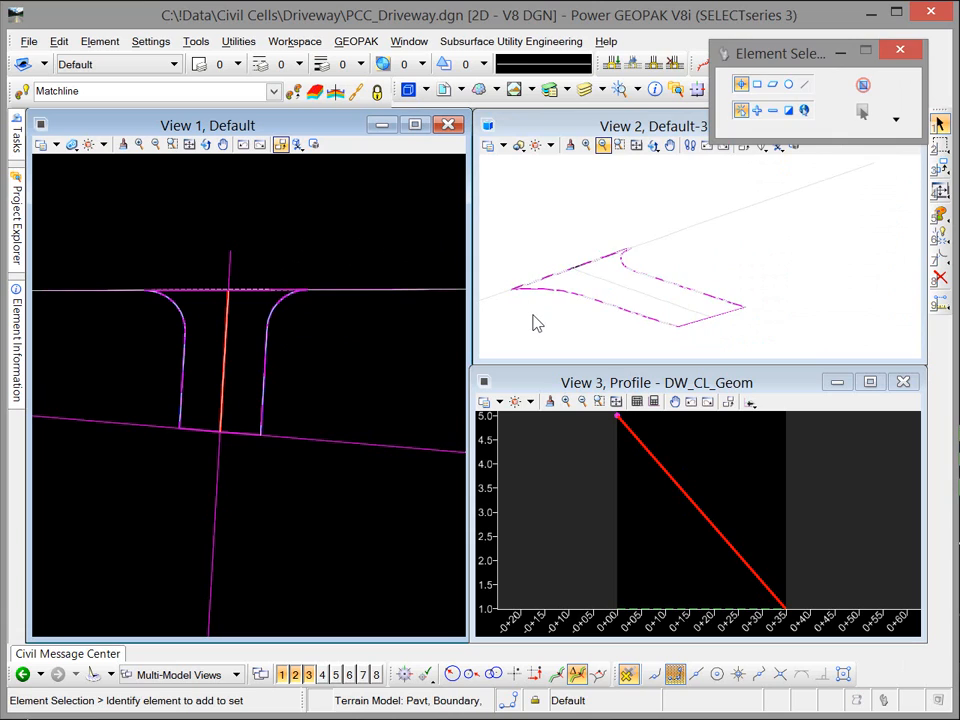
pyautogui.moveTo(534, 321); pyautogui.dragTo(576, 268, button='middle')
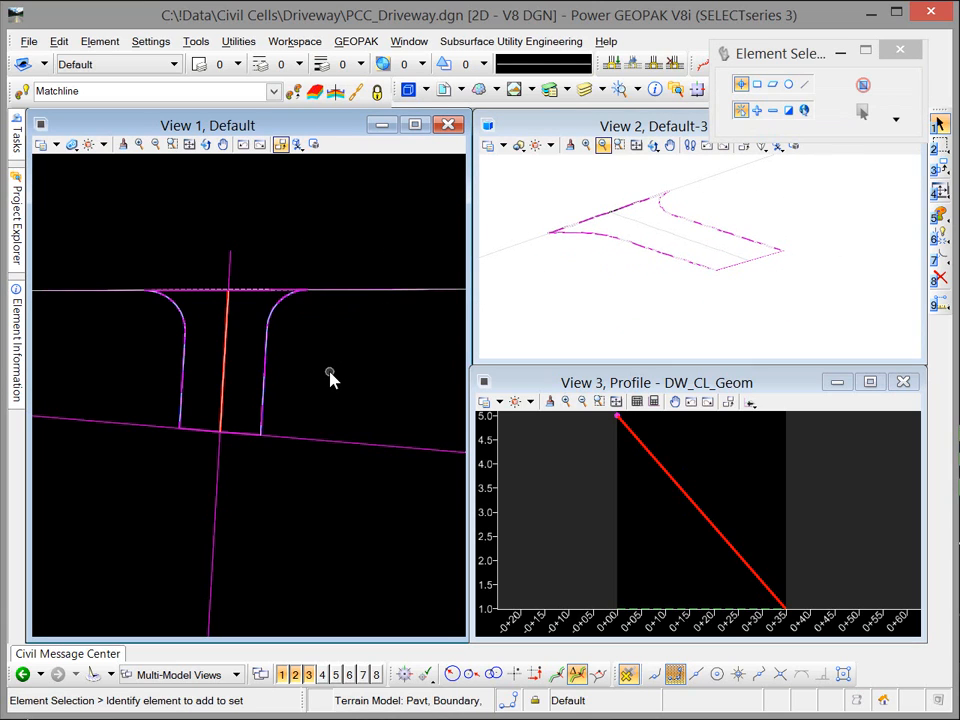
pyautogui.click(90, 199)
pyautogui.click(585, 259)
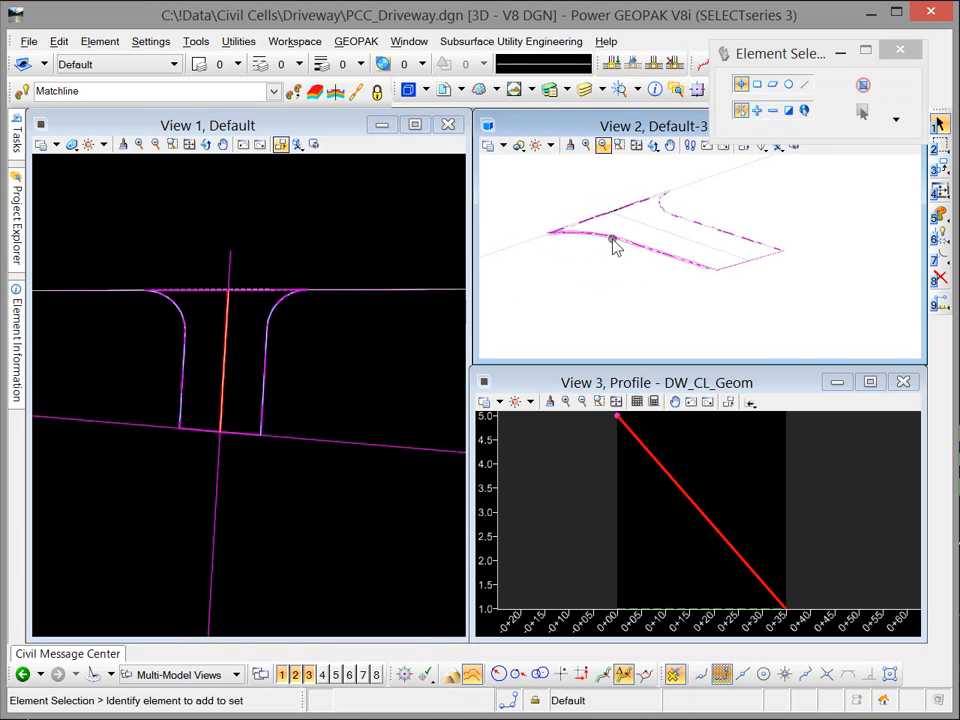
pyautogui.click(615, 245)
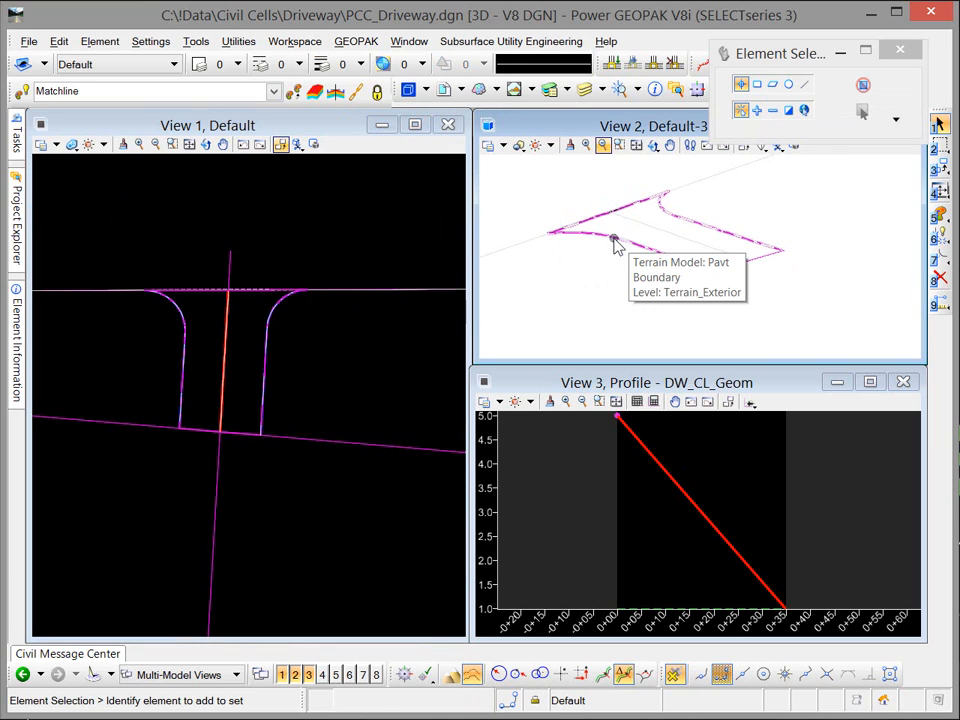
pyautogui.click(614, 239)
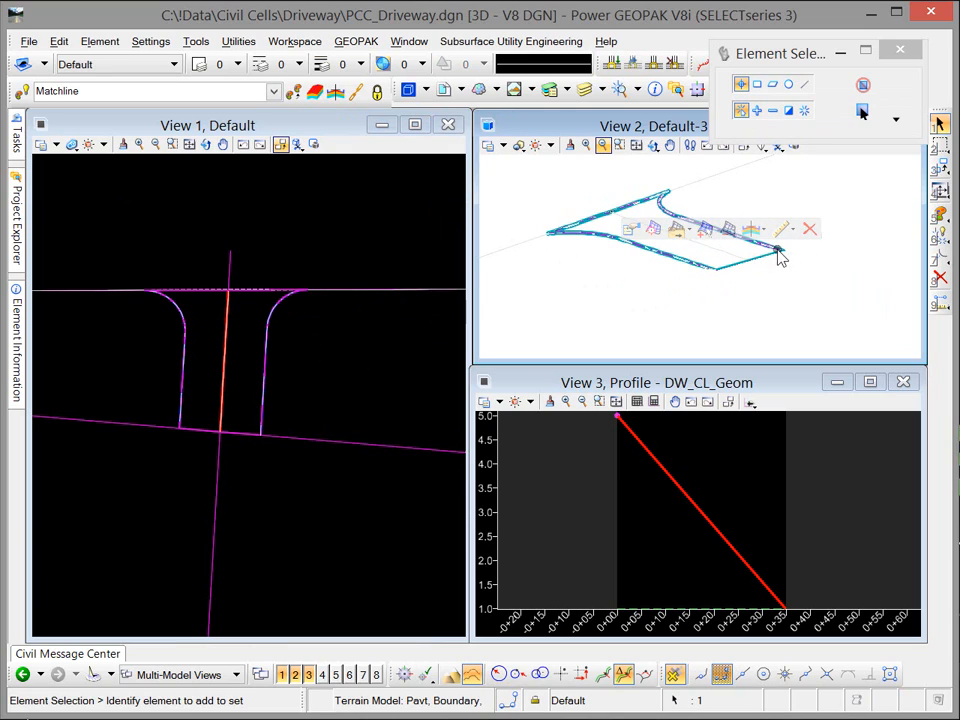
pyautogui.moveTo(757, 231)
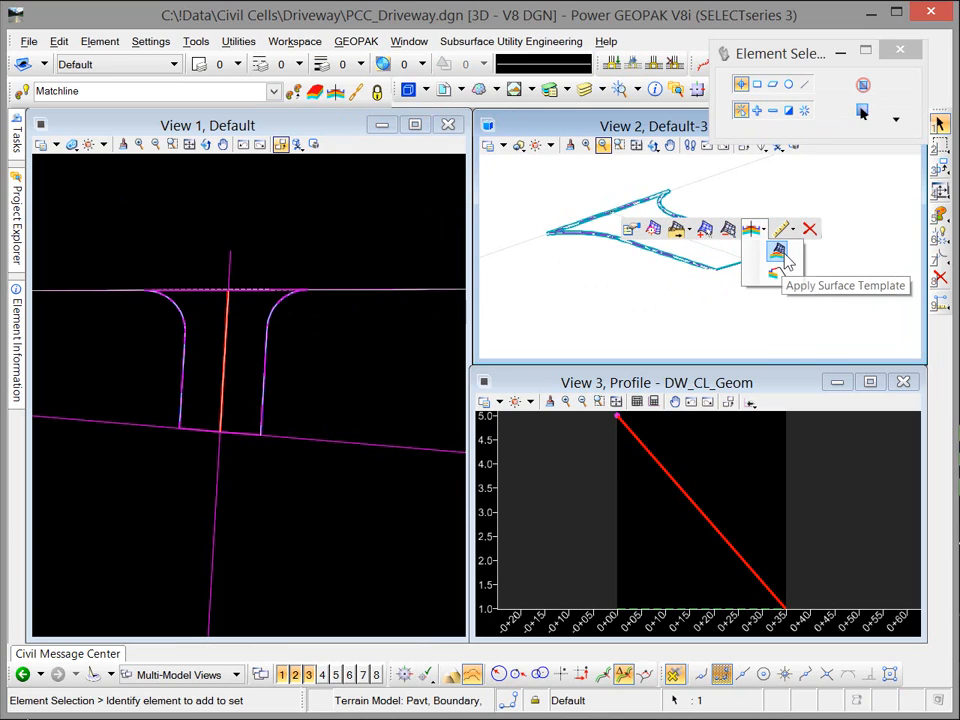
pyautogui.click(784, 255)
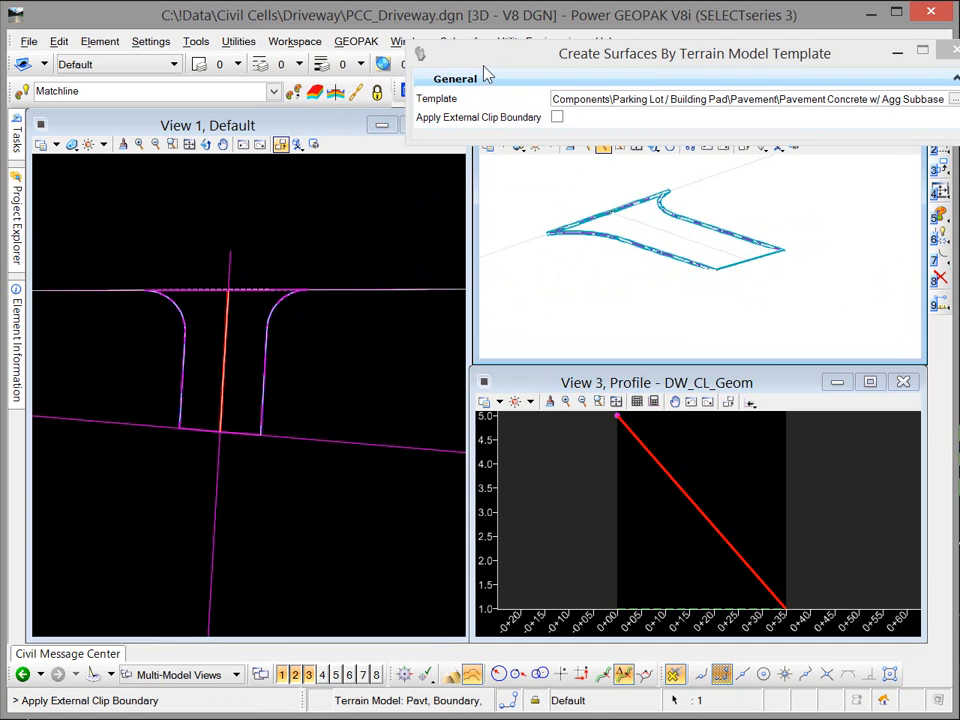
pyautogui.moveTo(484, 59); pyautogui.dragTo(318, 104)
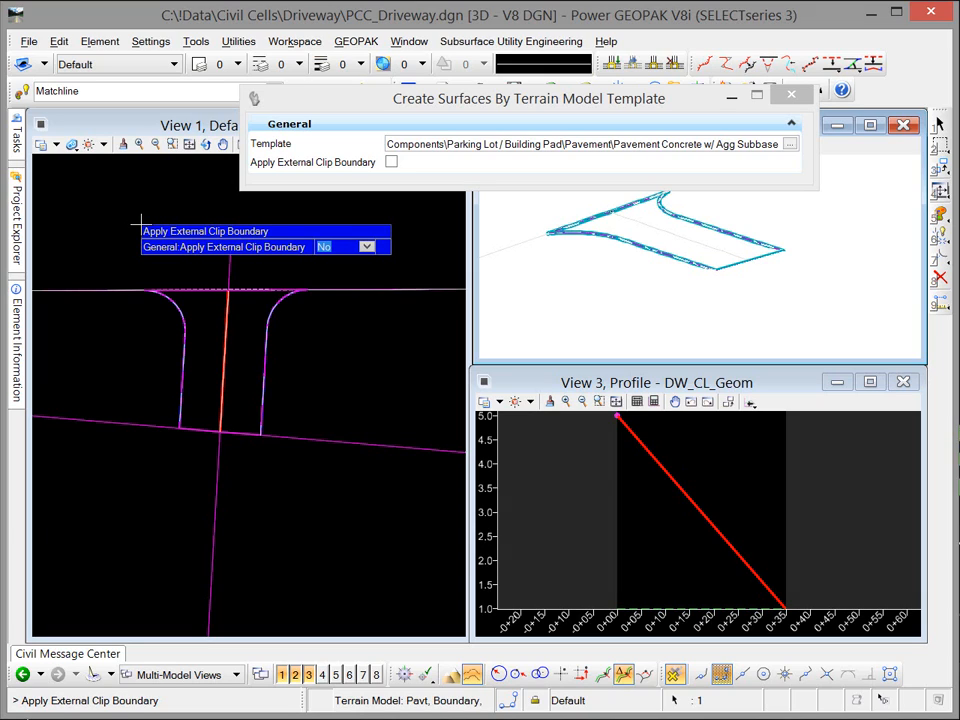
# Step: Apply the Pavement Concrete w/ Agg Subbase surface template to the Pavt terrain model without an external clip boundary
pyautogui.press('Down')
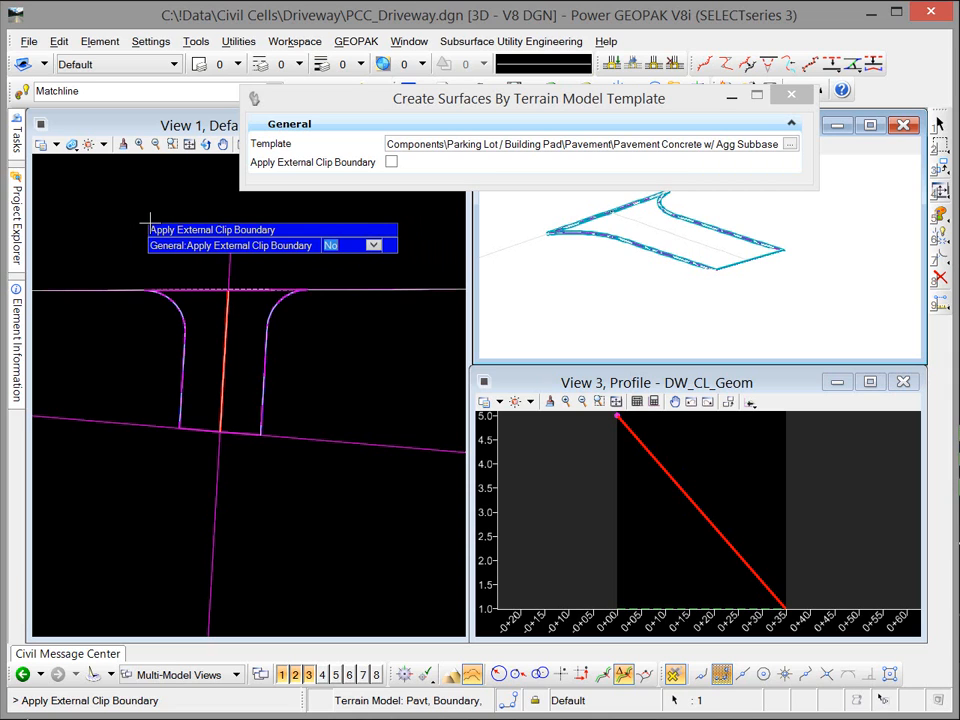
pyautogui.click(789, 145)
pyautogui.moveTo(697, 219); pyautogui.dragTo(480, 120)
pyautogui.moveTo(229, 431); pyautogui.dragTo(155, 441)
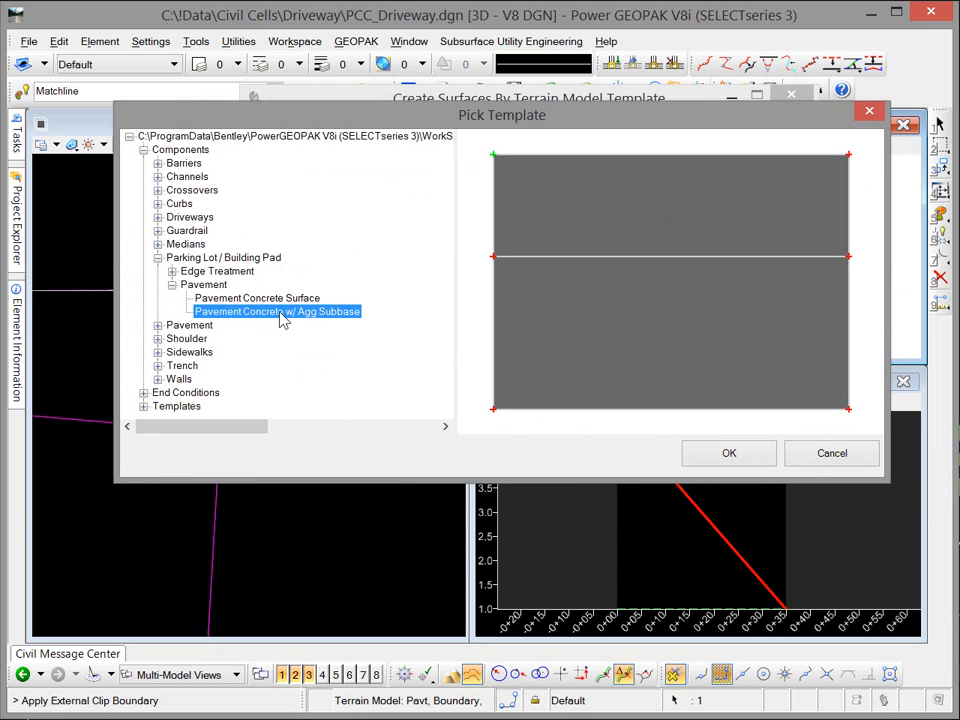
pyautogui.click(724, 454)
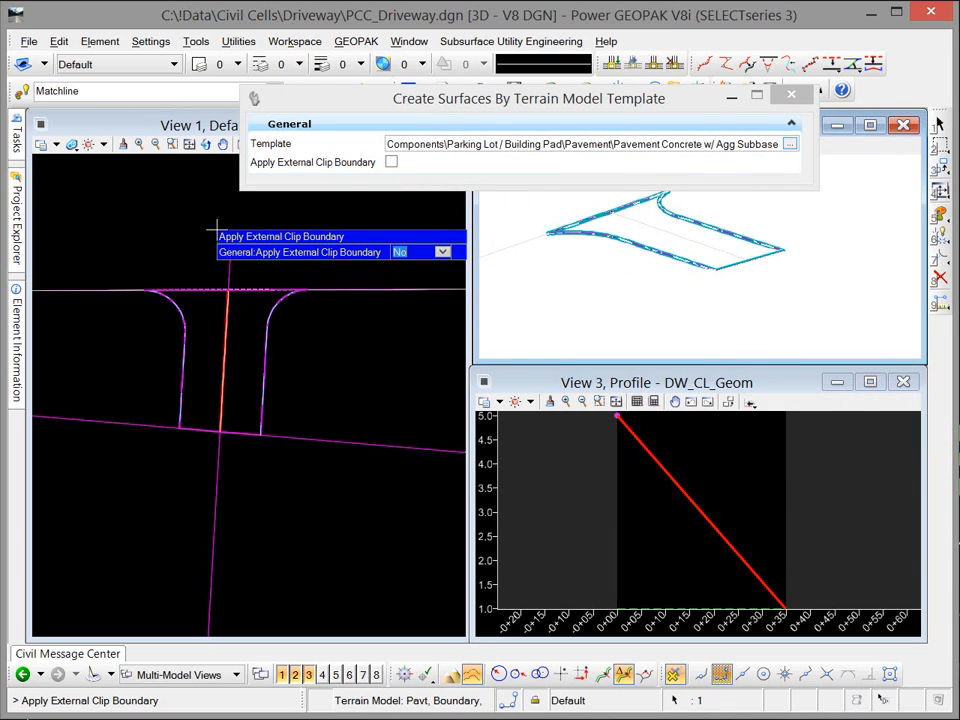
pyautogui.click(164, 219)
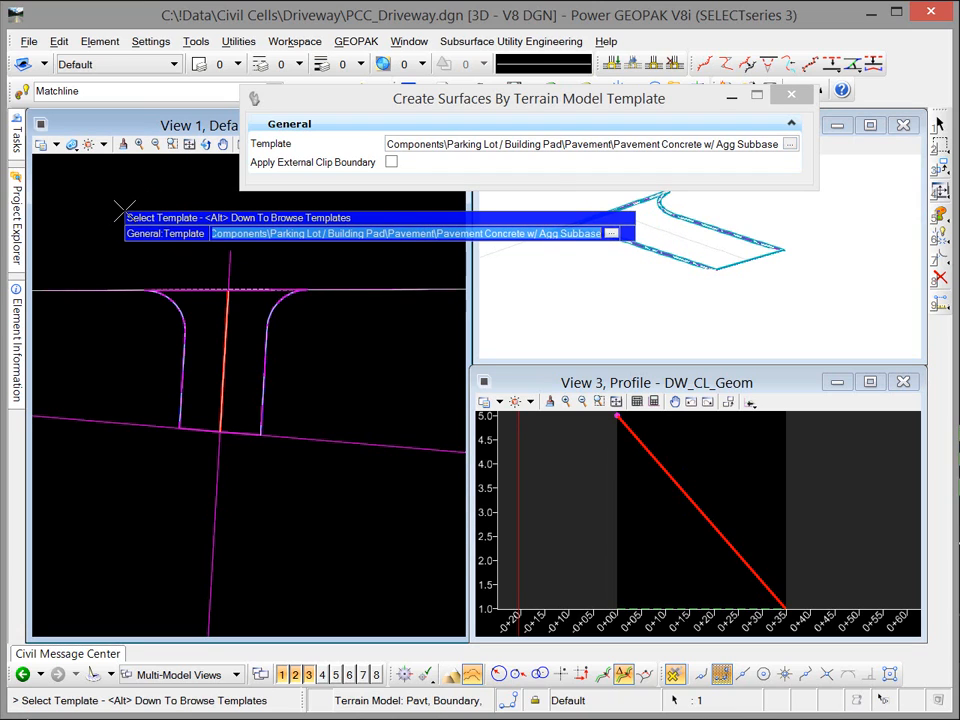
pyautogui.click(121, 213)
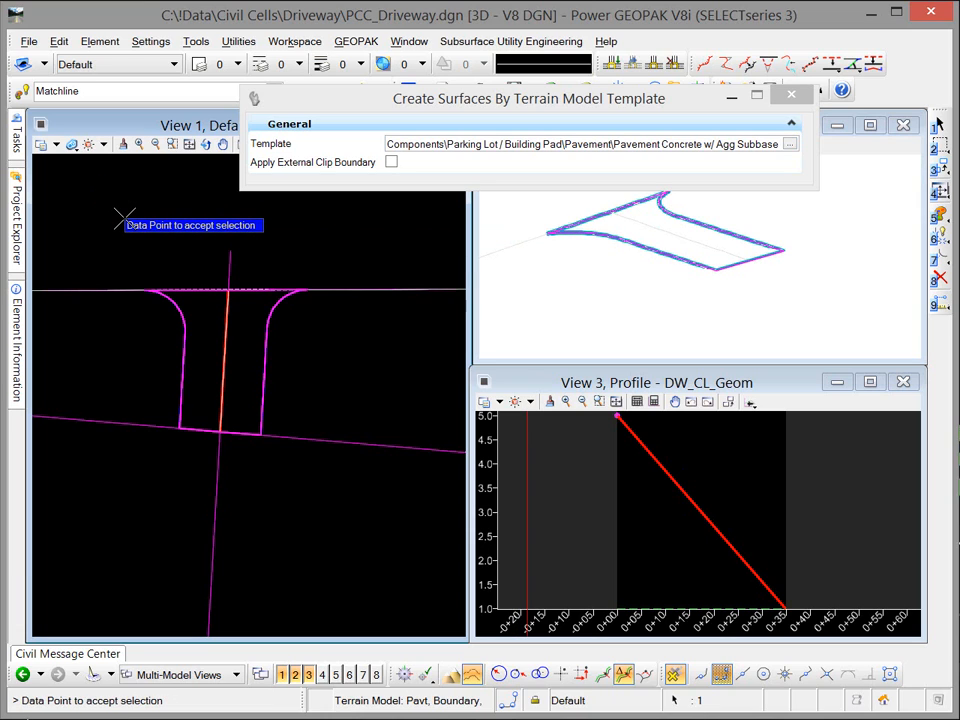
pyautogui.click(121, 217)
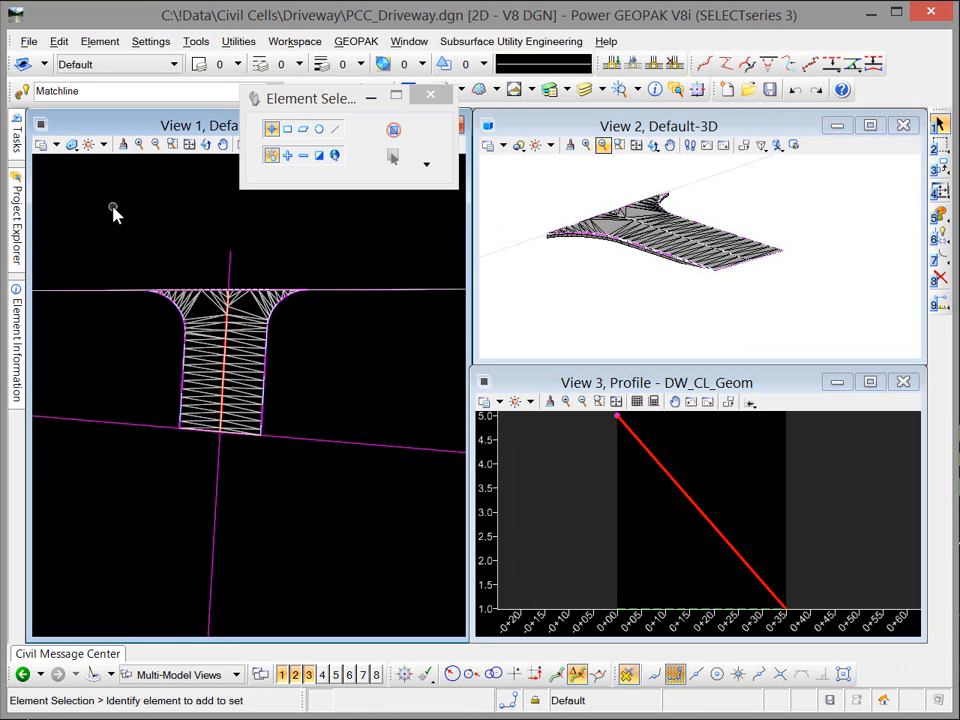
# Step: Examine the concrete and aggregate subbase layers along the driveway slab's edge and corner in the 3D view
pyautogui.scroll(3, 715, 278)
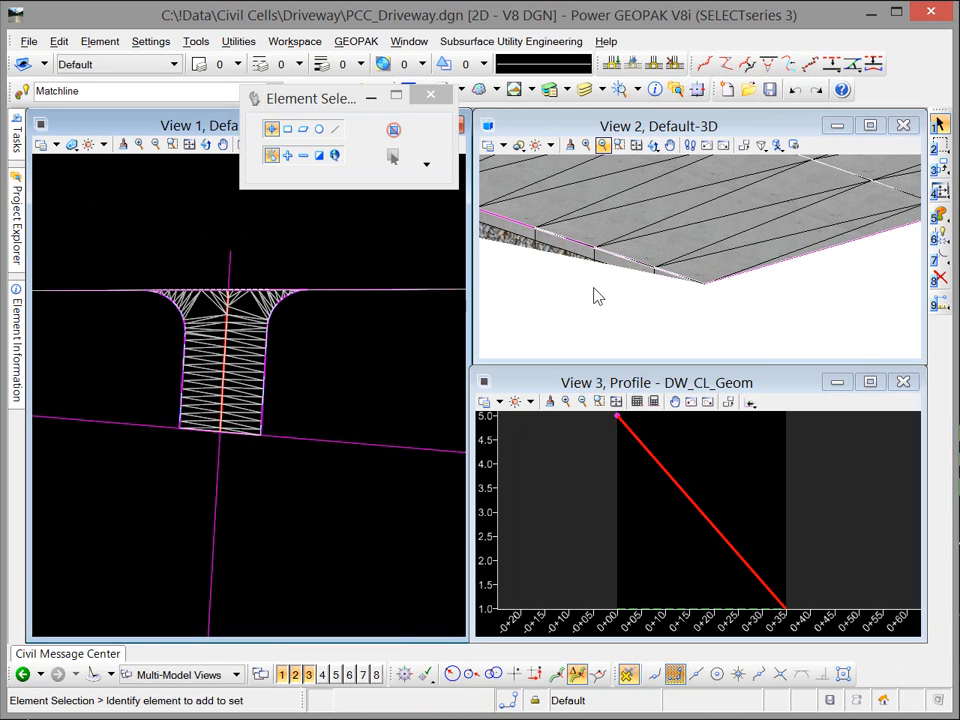
pyautogui.scroll(-2, 593, 288)
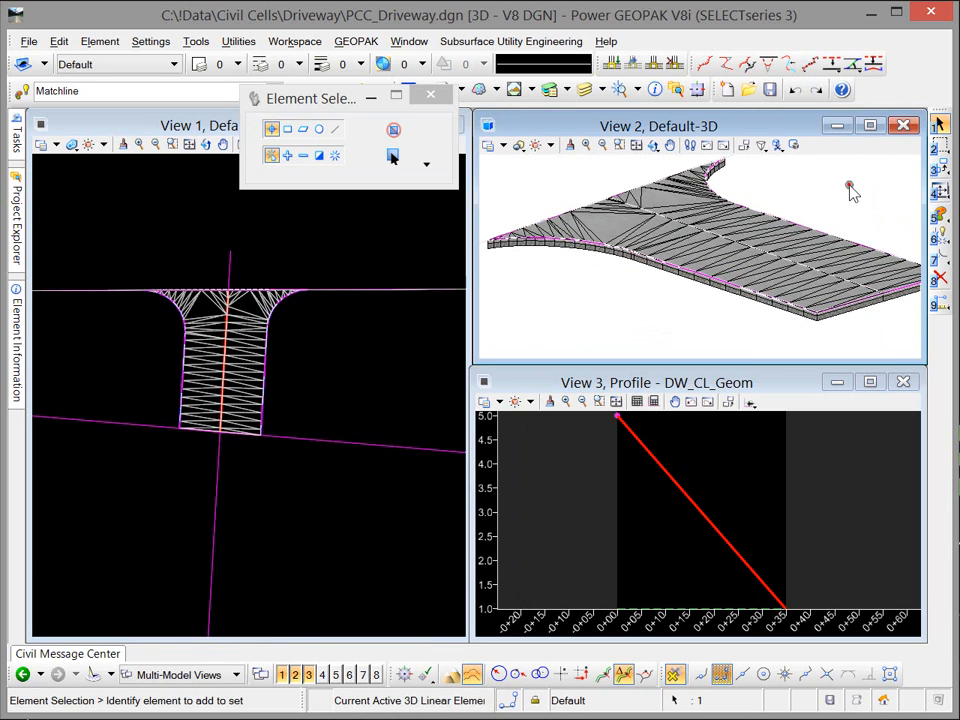
pyautogui.moveTo(690, 316); pyautogui.dragTo(640, 318, button='middle')
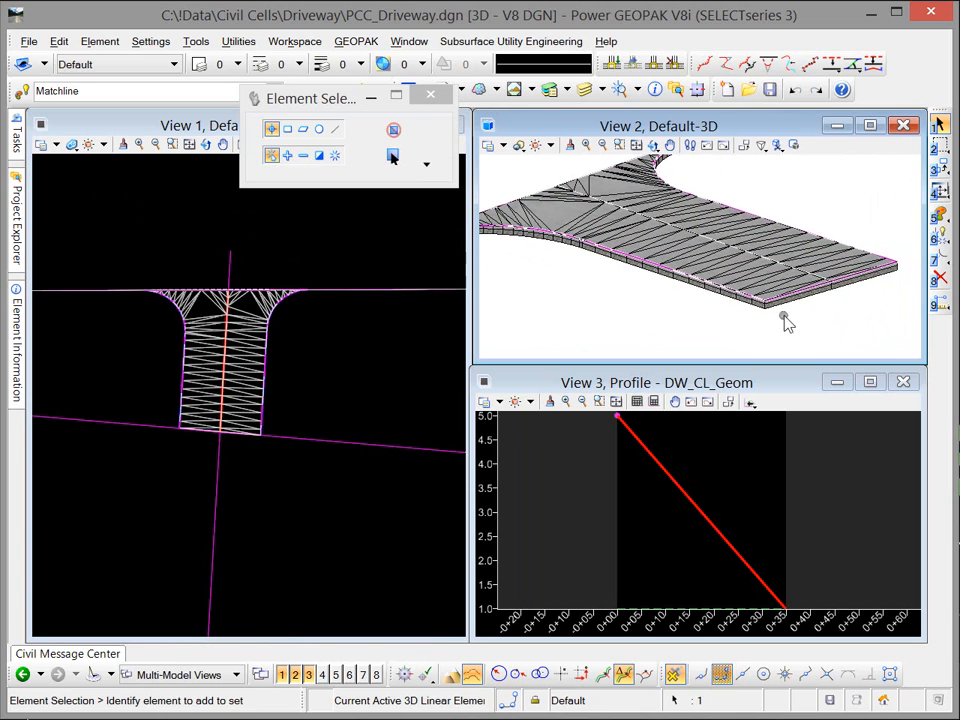
pyautogui.scroll(3, 788, 319)
pyautogui.scroll(5, 790, 318)
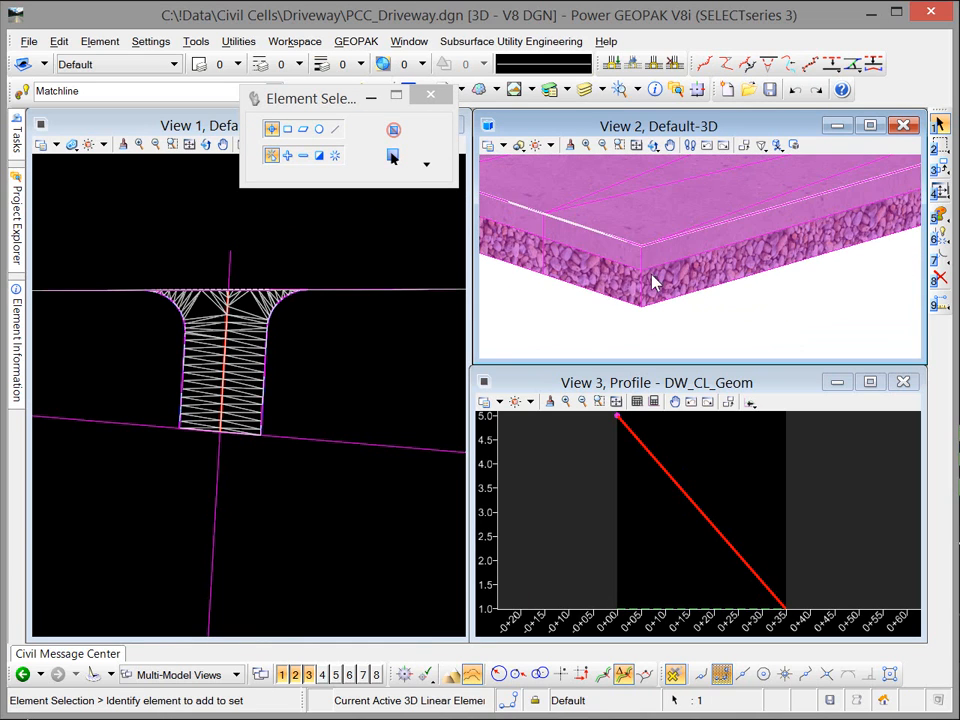
pyautogui.scroll(-5, 521, 328)
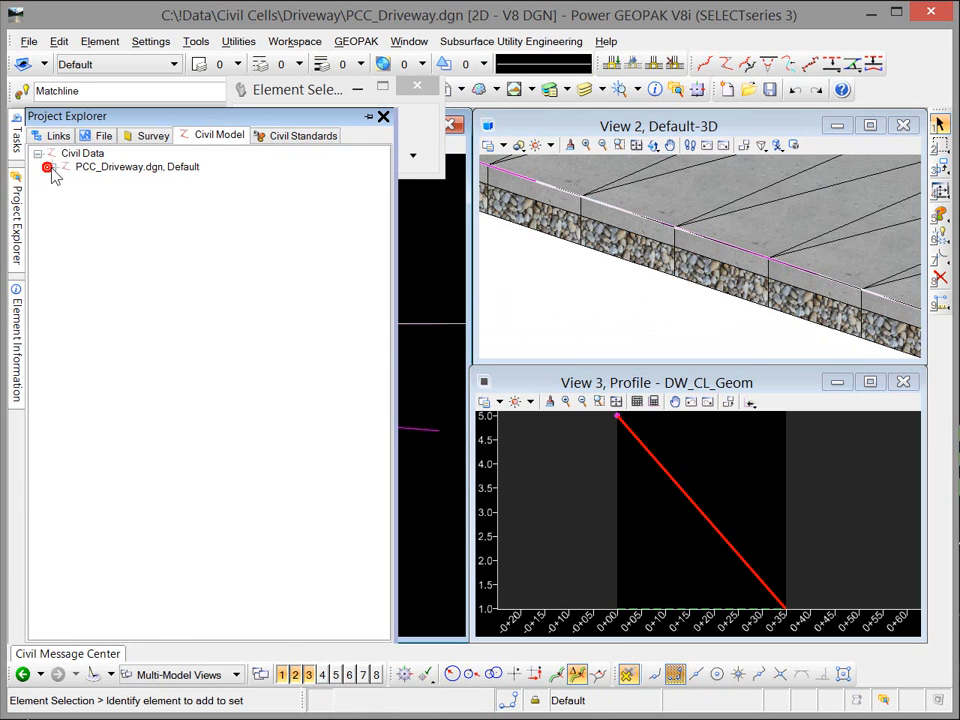
# Step: Expand the PCC_Driveway.dgn civil model down to the Pavt terrain model's surface template and open the terrain model's properties
pyautogui.click(50, 167)
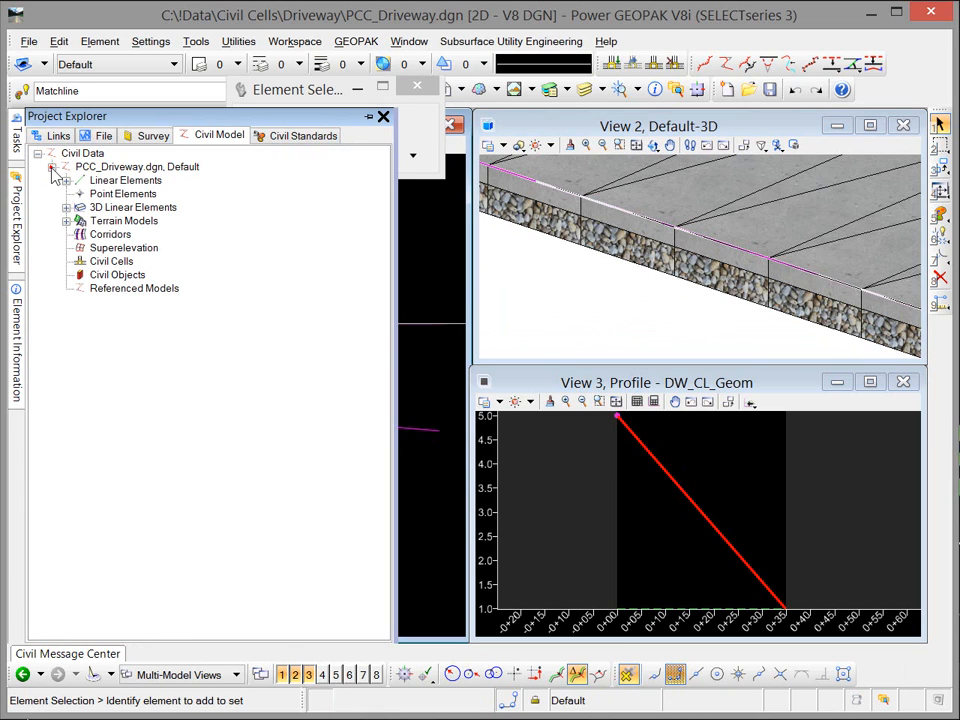
pyautogui.click(66, 221)
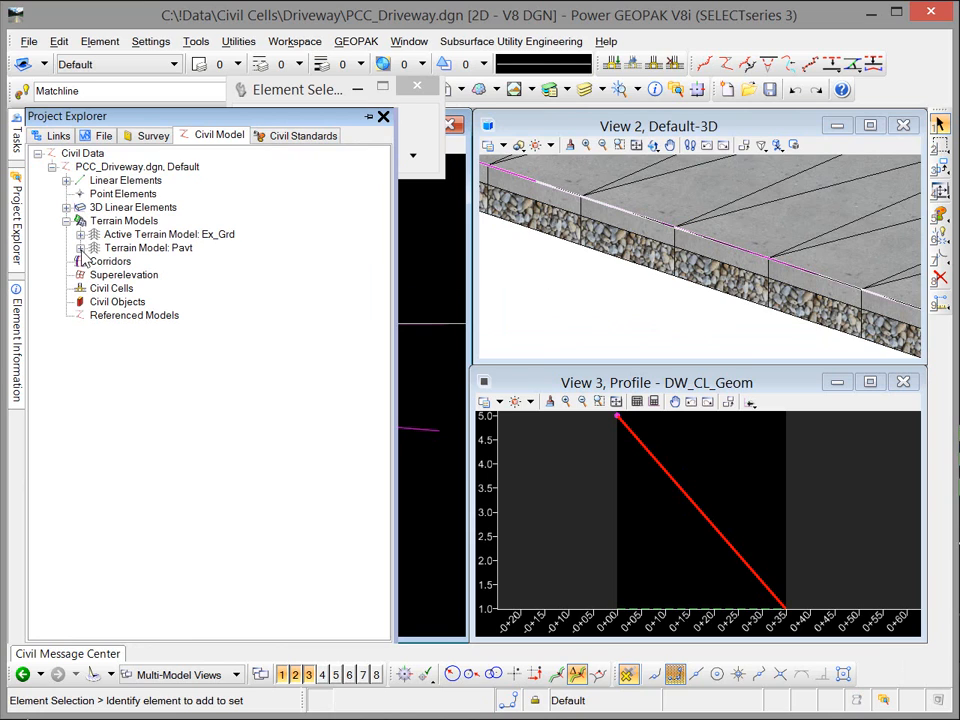
pyautogui.click(80, 248)
pyautogui.rightClick(145, 249)
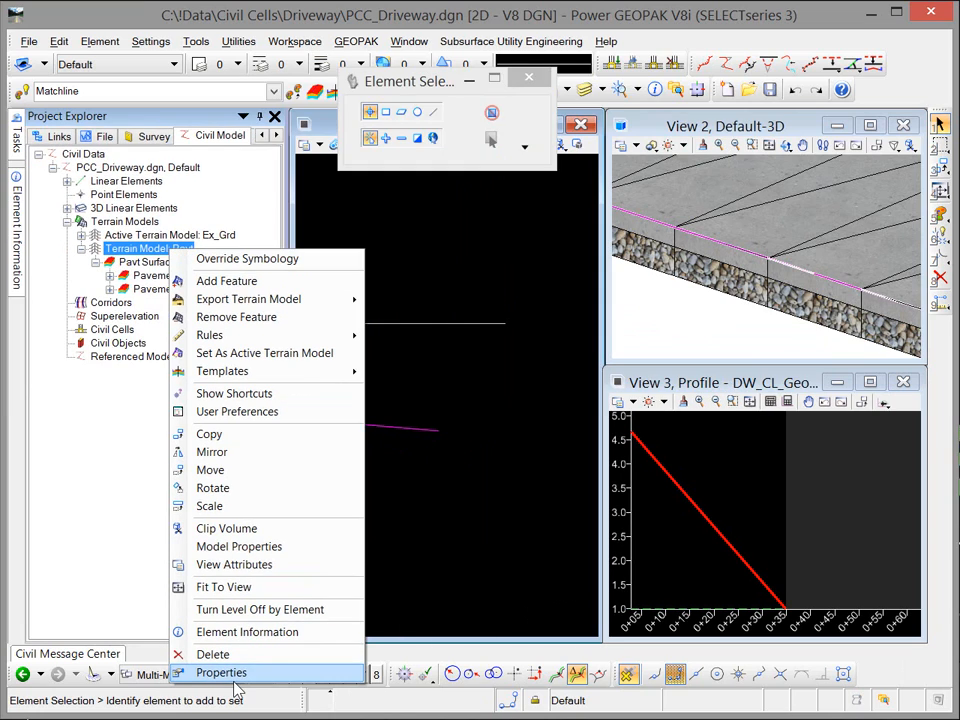
pyautogui.click(221, 673)
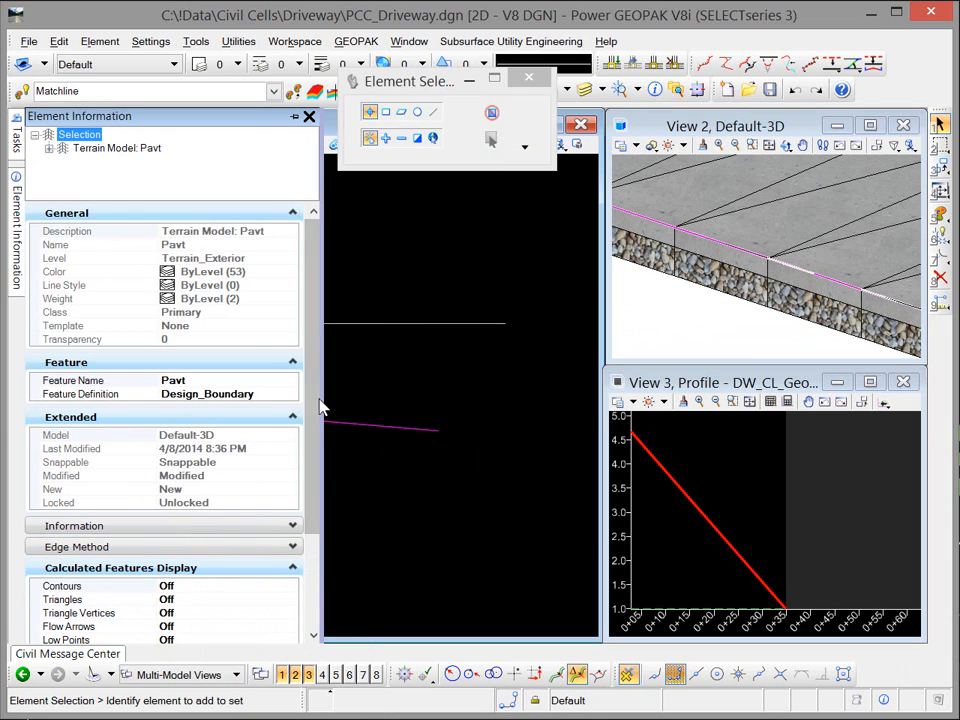
pyautogui.moveTo(310, 415); pyautogui.dragTo(341, 331)
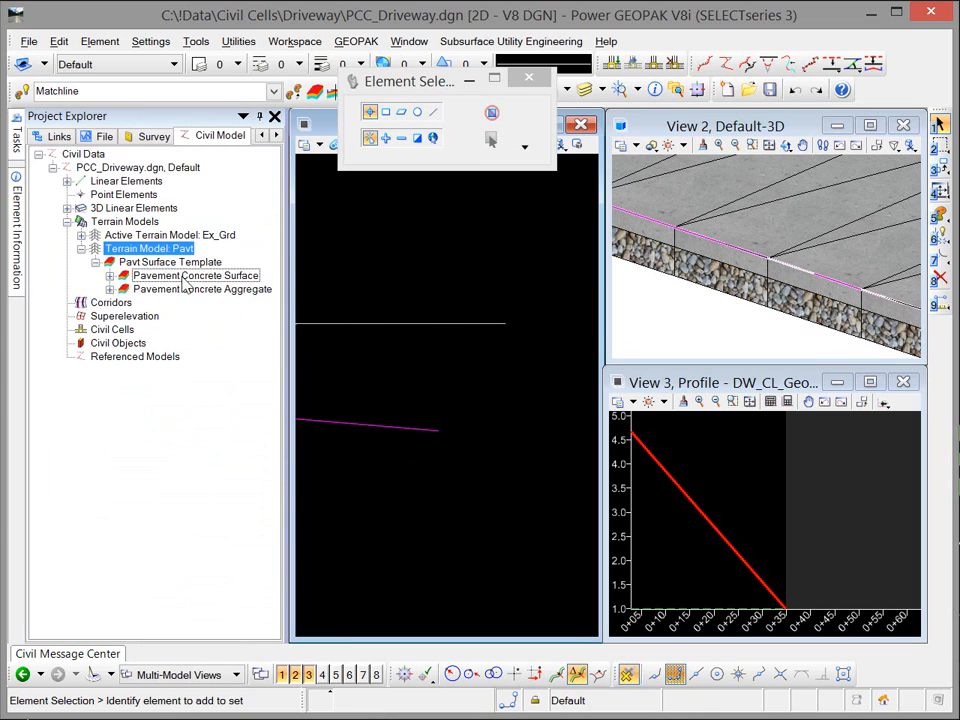
# Step: Turn on Create Linear Features for the Pavement Concrete Surface component of the Pavt Surface Template
pyautogui.rightClick(152, 250)
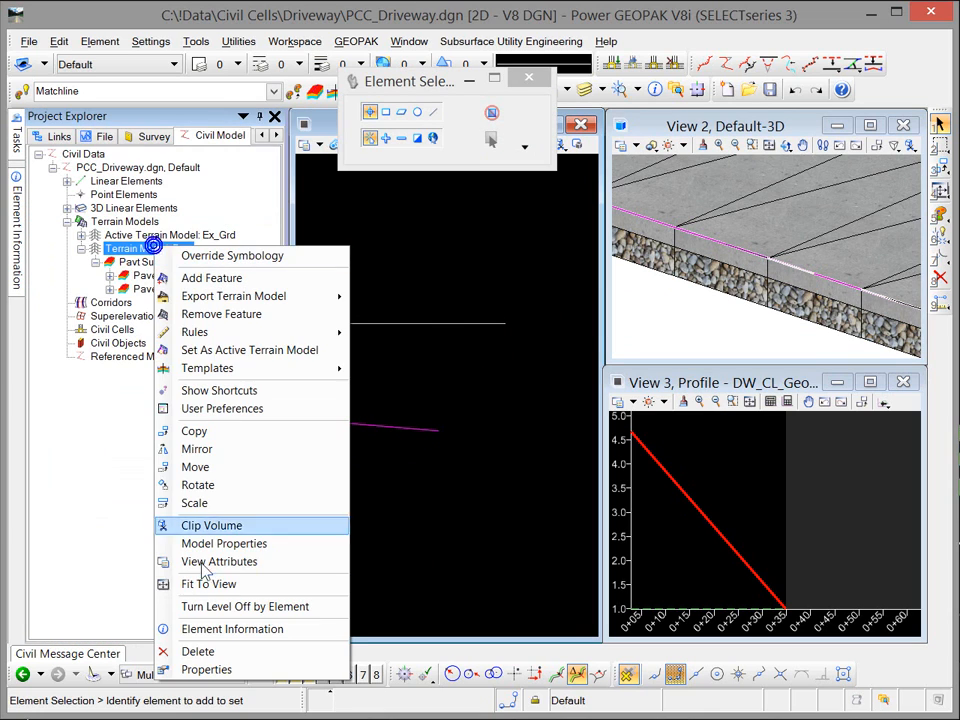
pyautogui.click(190, 669)
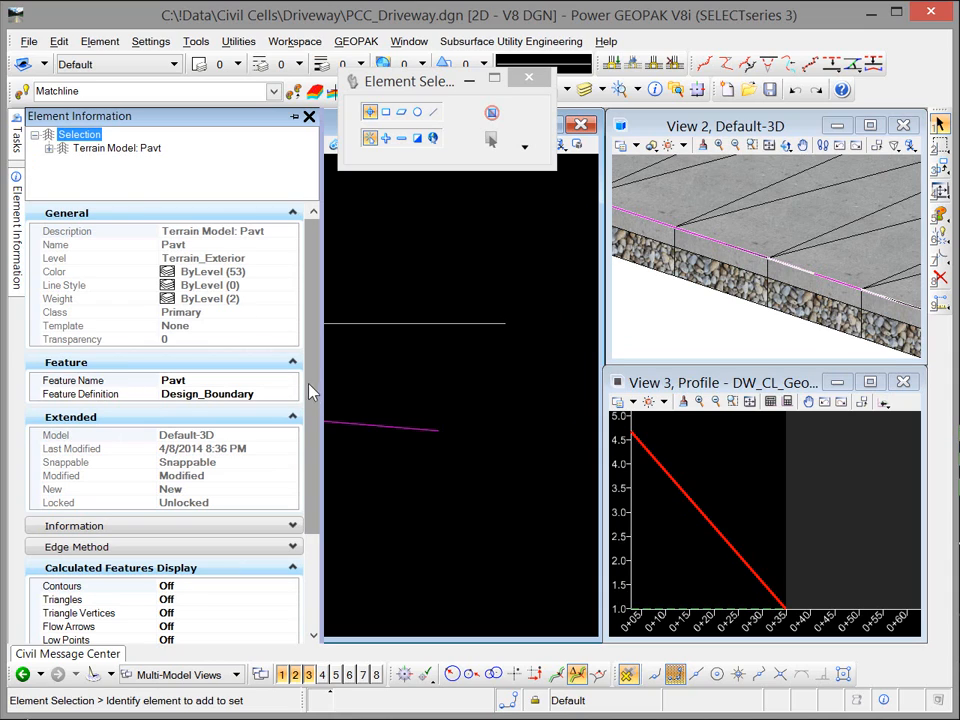
pyautogui.click(48, 148)
pyautogui.click(63, 161)
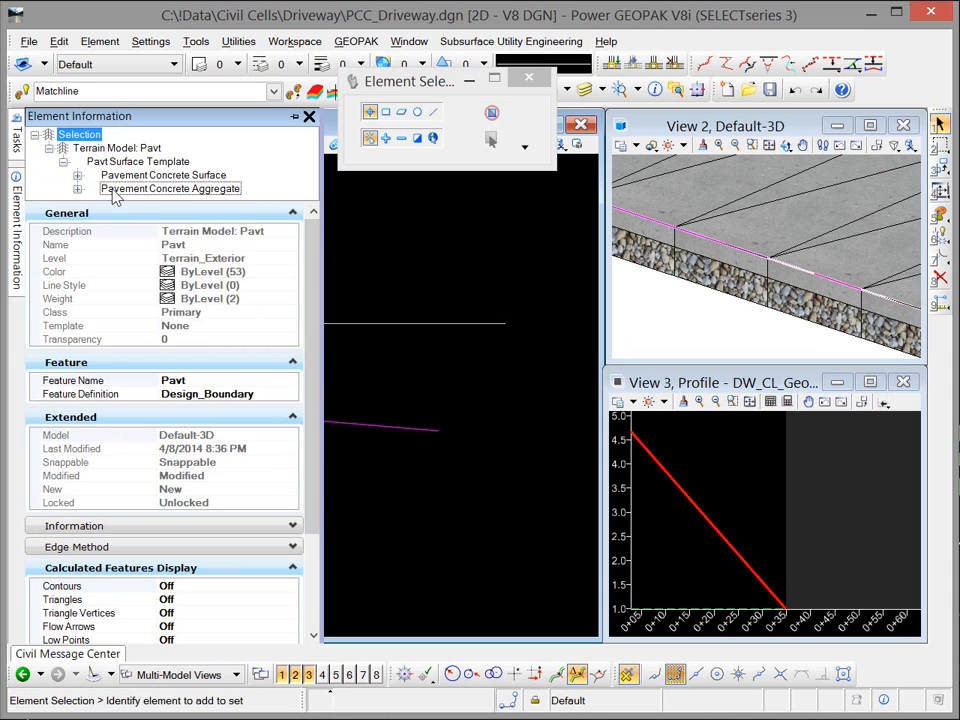
pyautogui.click(125, 179)
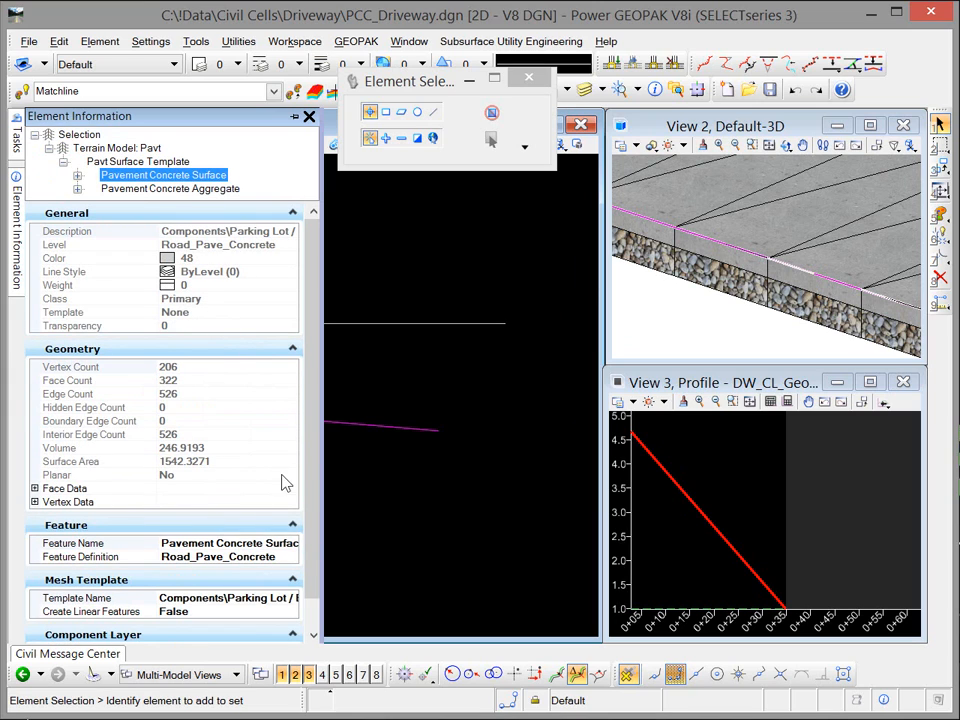
pyautogui.scroll(-1, 313, 467)
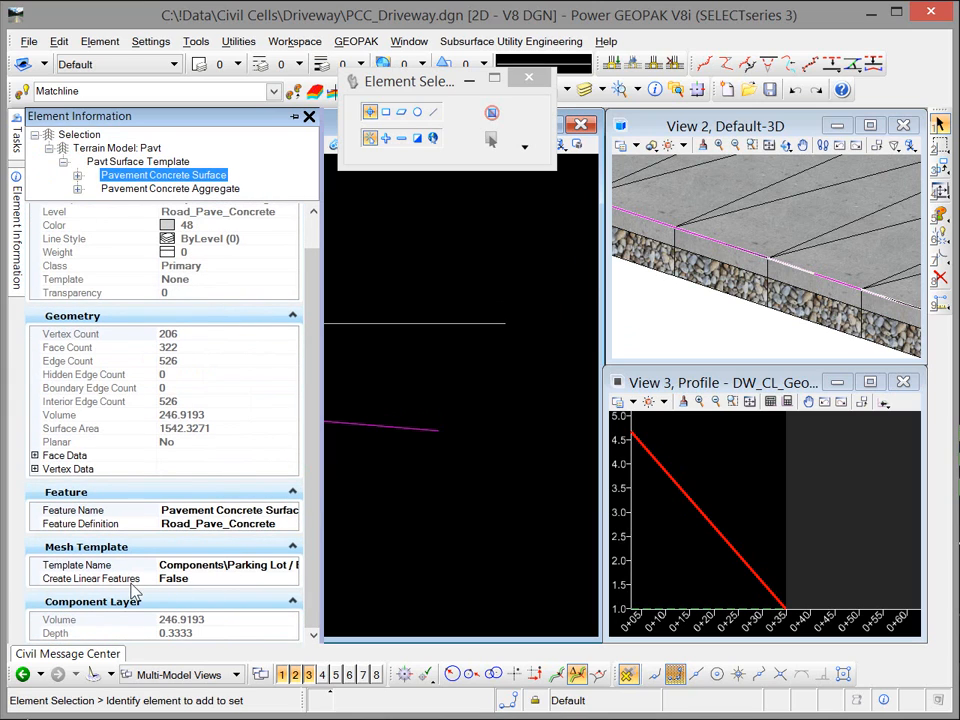
pyautogui.click(199, 586)
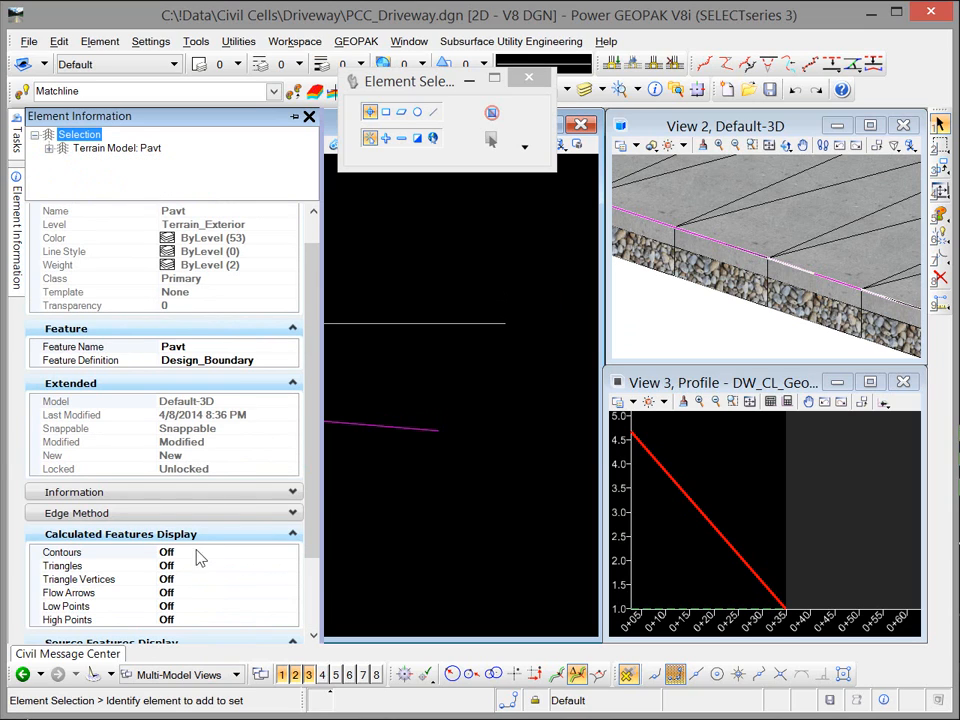
# Step: Expand the Pavt Surface Template in the element information and check the 3D linear elements generated under it
pyautogui.click(48, 148)
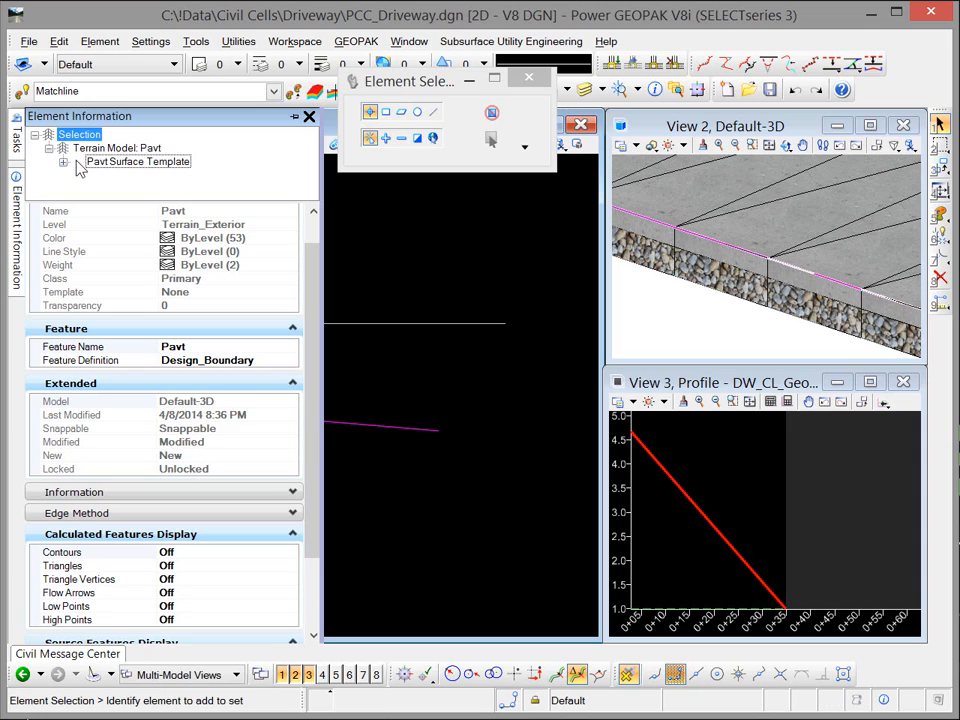
pyautogui.click(64, 162)
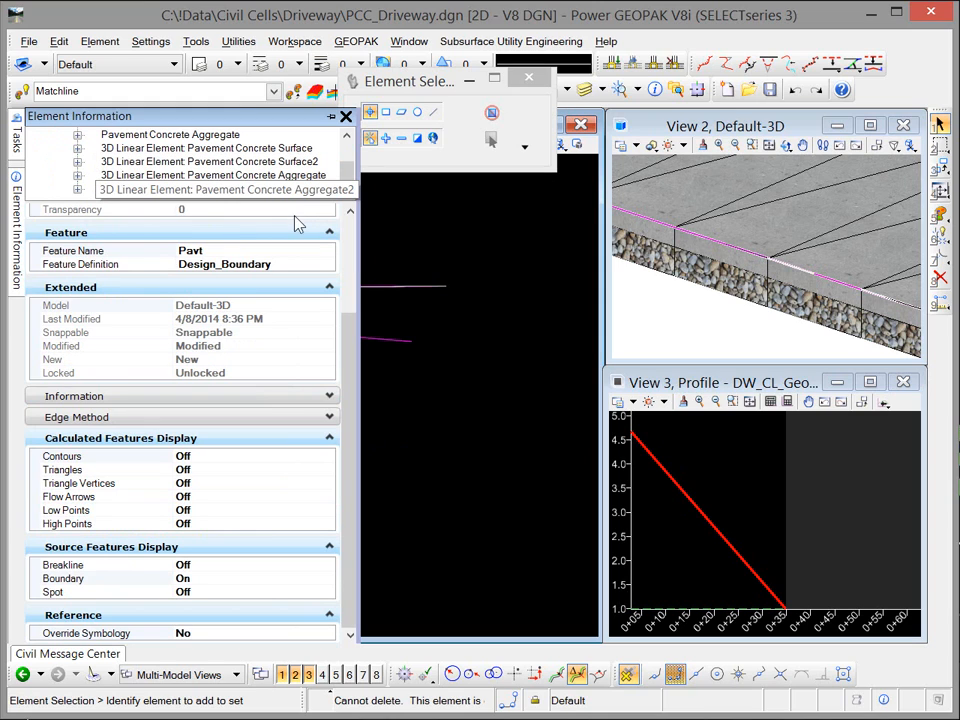
pyautogui.click(272, 148)
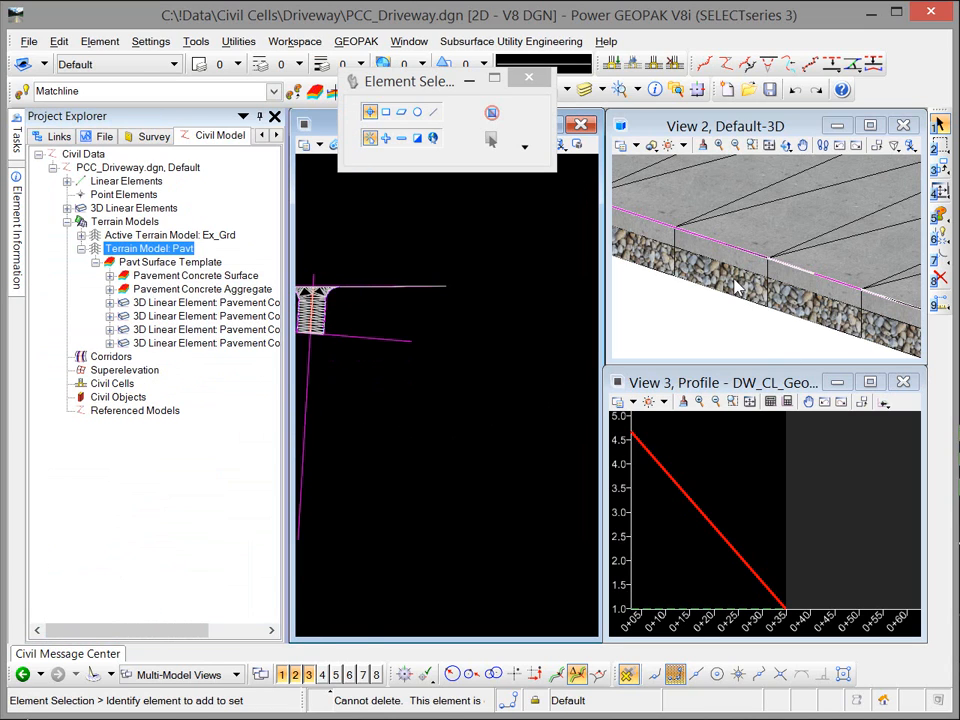
pyautogui.click(257, 117)
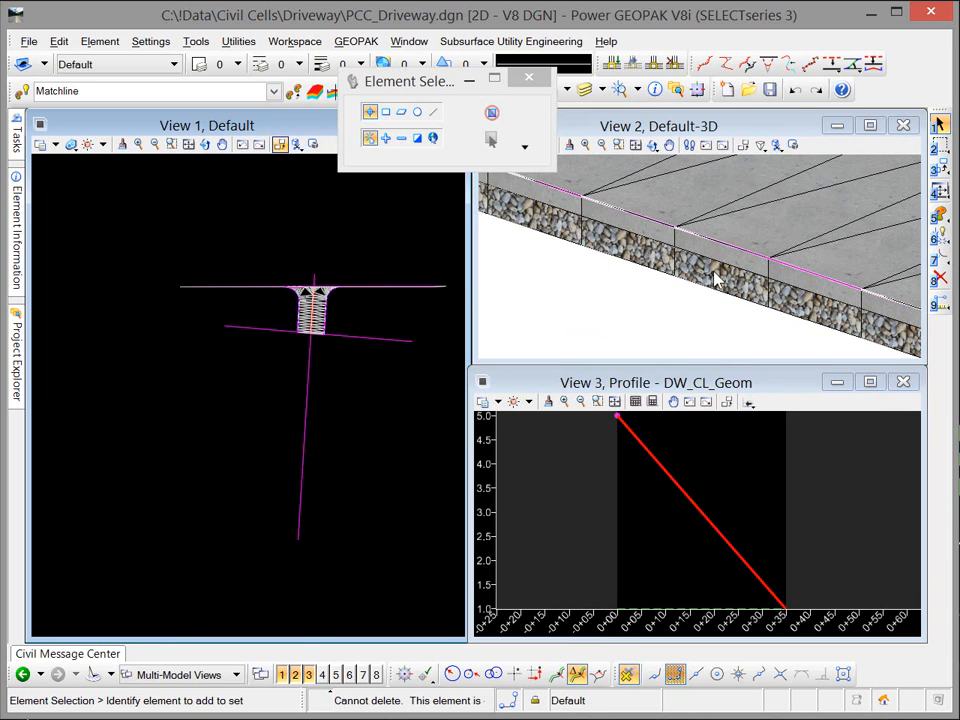
# Step: Select the driveway edge LT_DW_Edge in the plan view and start applying a linear template to it
pyautogui.scroll(-5, 677, 273)
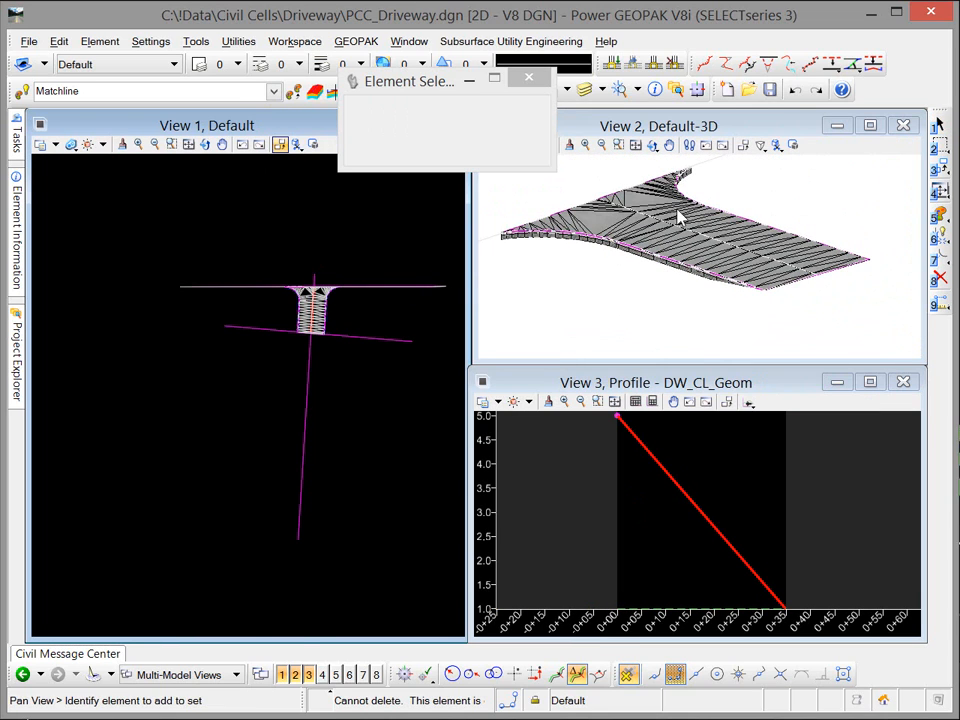
pyautogui.moveTo(677, 214); pyautogui.dragTo(654, 251, button='middle')
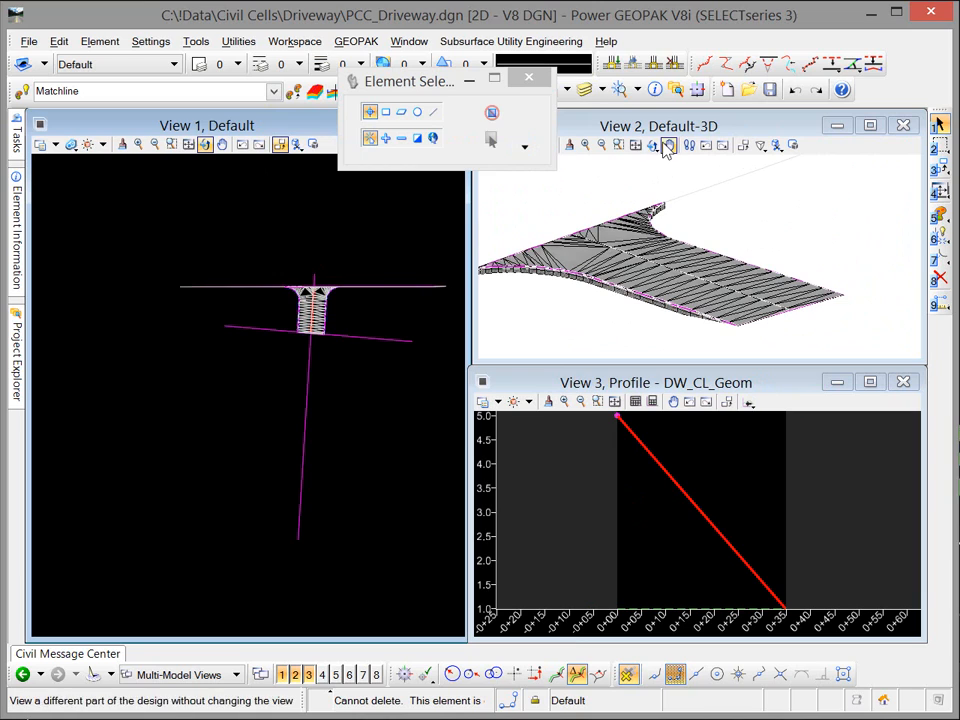
pyautogui.moveTo(437, 86); pyautogui.dragTo(445, 33)
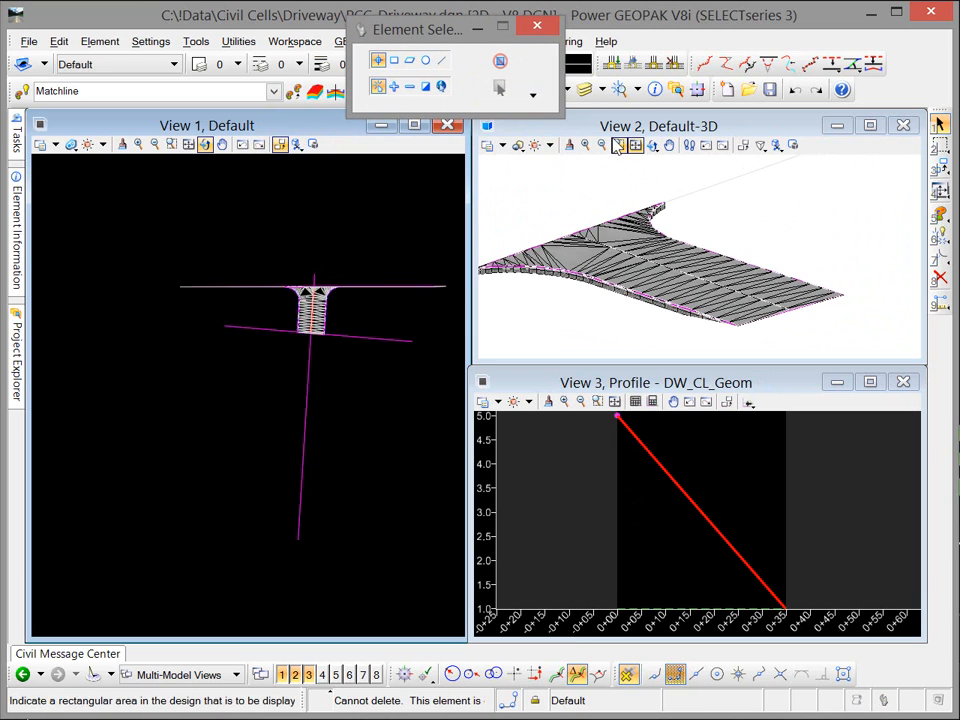
pyautogui.scroll(5, 356, 300)
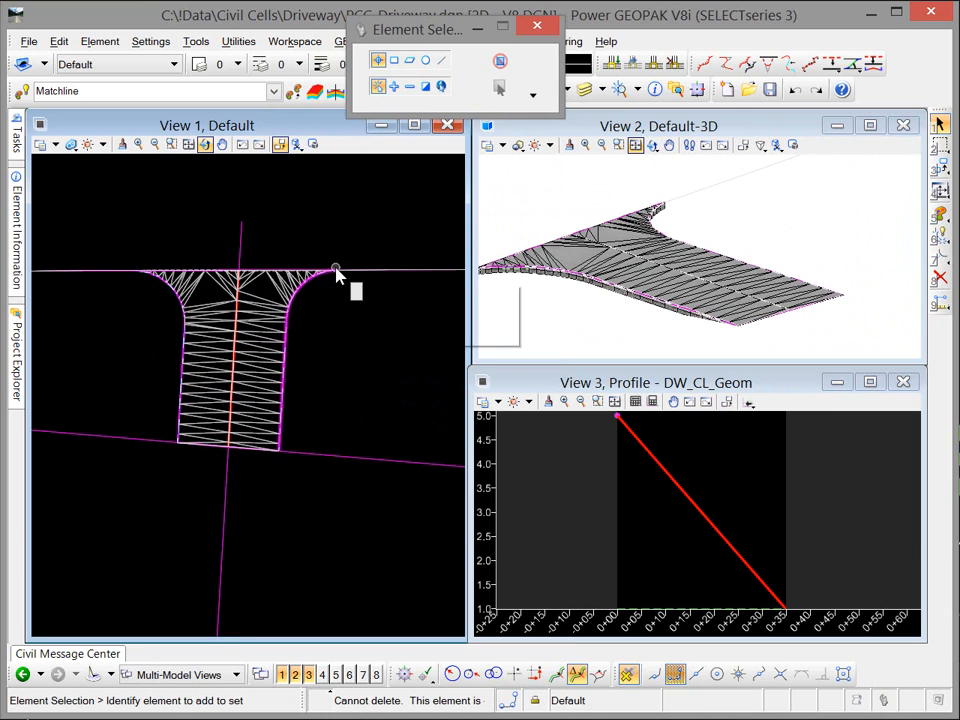
pyautogui.moveTo(287, 388)
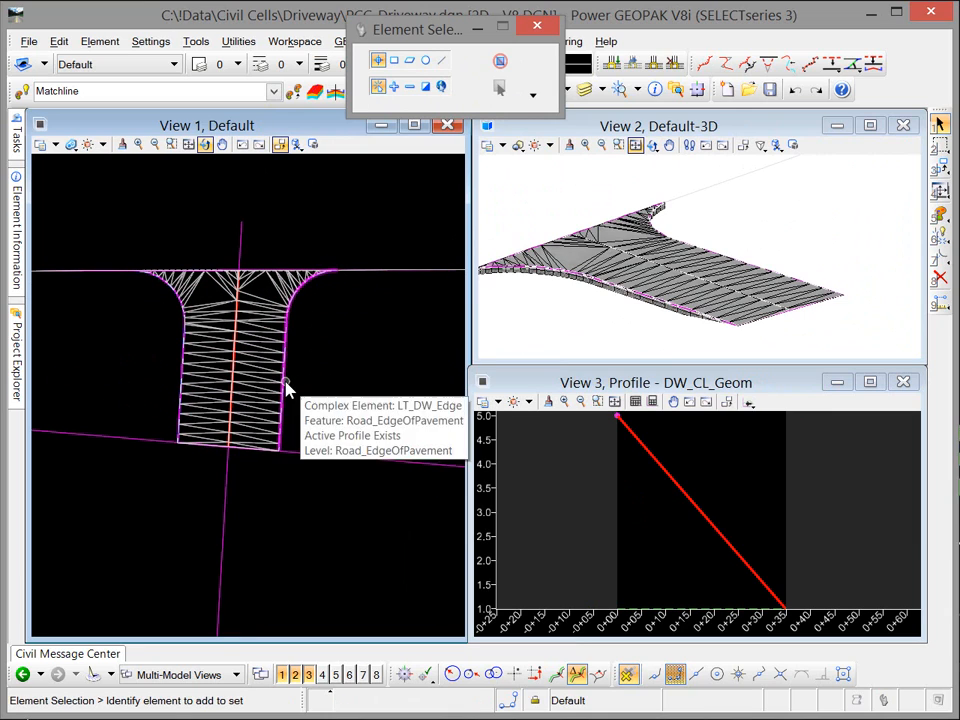
pyautogui.click(287, 388)
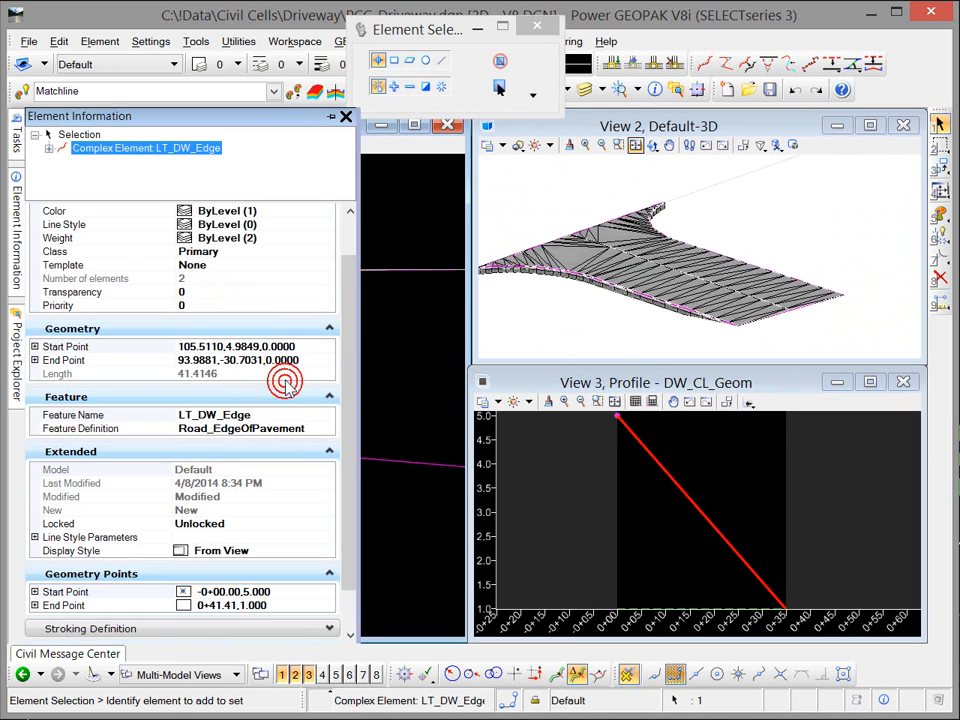
pyautogui.moveTo(423, 317); pyautogui.dragTo(279, 388)
pyautogui.click(285, 390)
pyautogui.moveTo(287, 388)
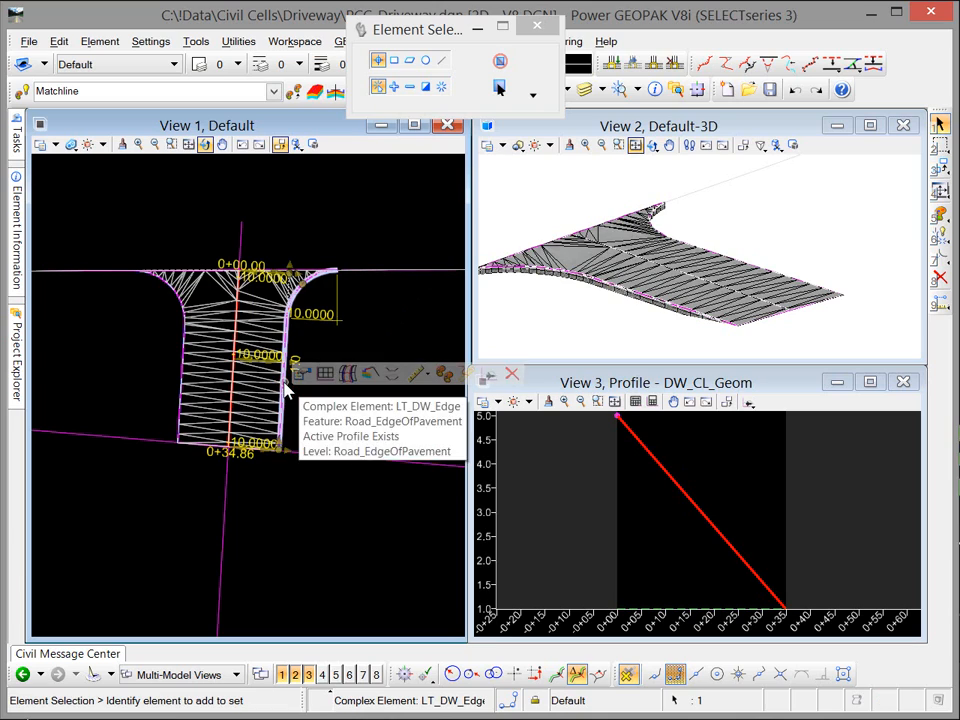
pyautogui.click(370, 378)
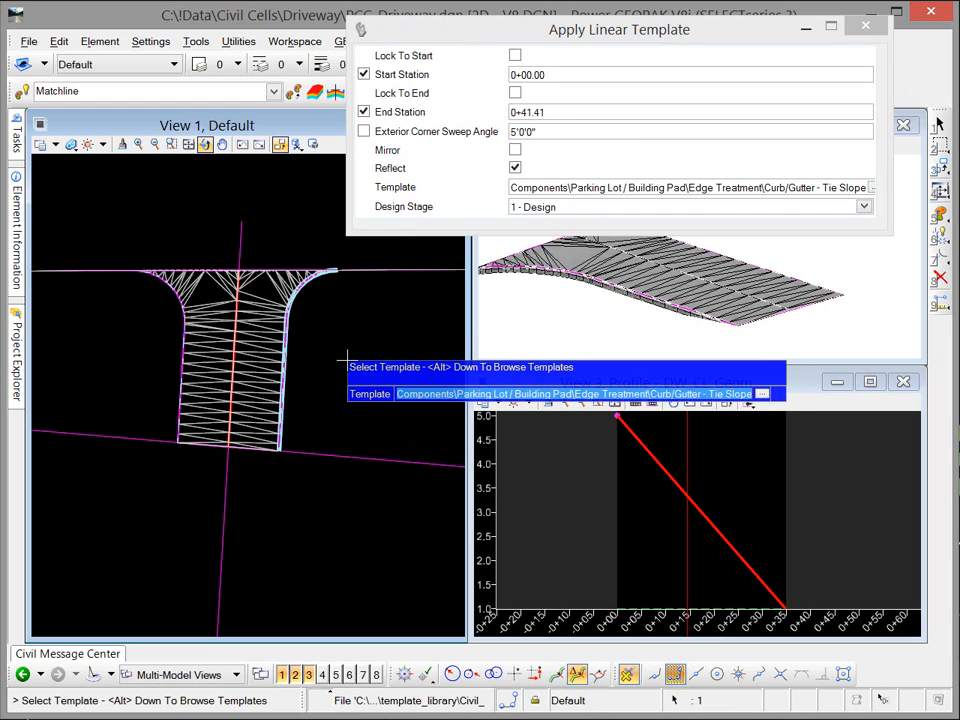
# Step: Choose the Curb/Gutter - Tie Slope template under Parking Lot / Building Pad, Edge Treatment for the linear template
pyautogui.hotkey('alt', 'Down')
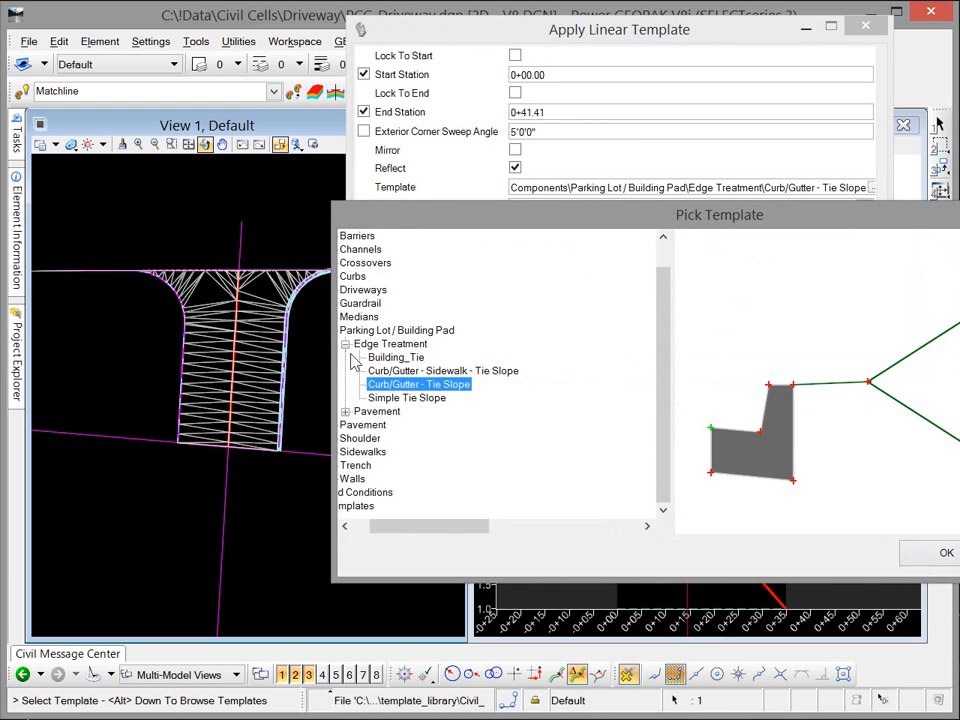
pyautogui.moveTo(678, 224); pyautogui.dragTo(454, 160)
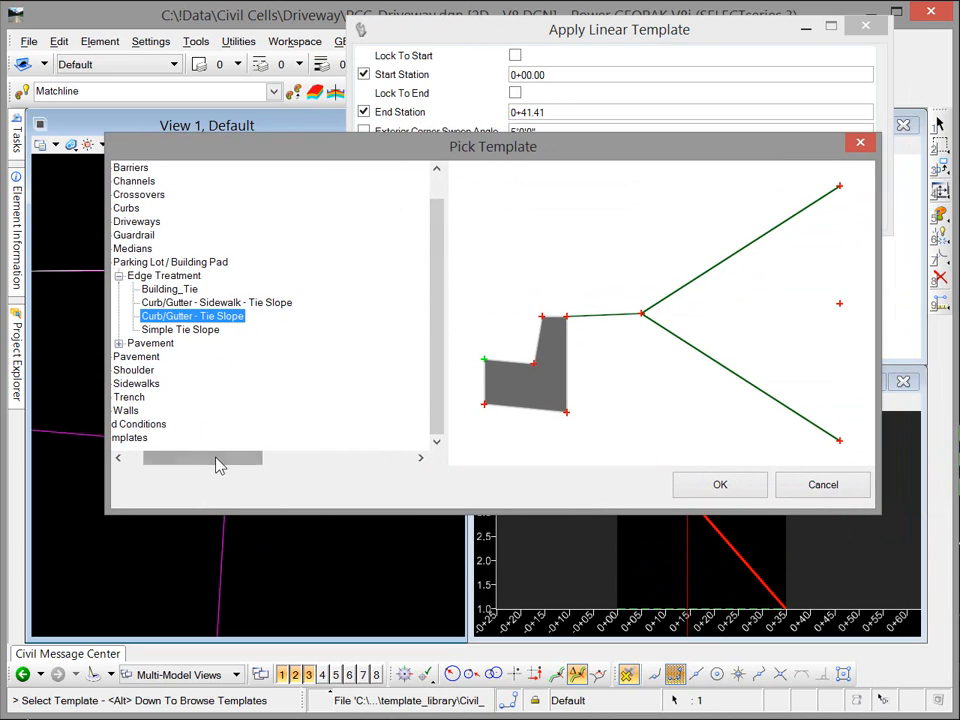
pyautogui.moveTo(216, 459); pyautogui.dragTo(176, 461)
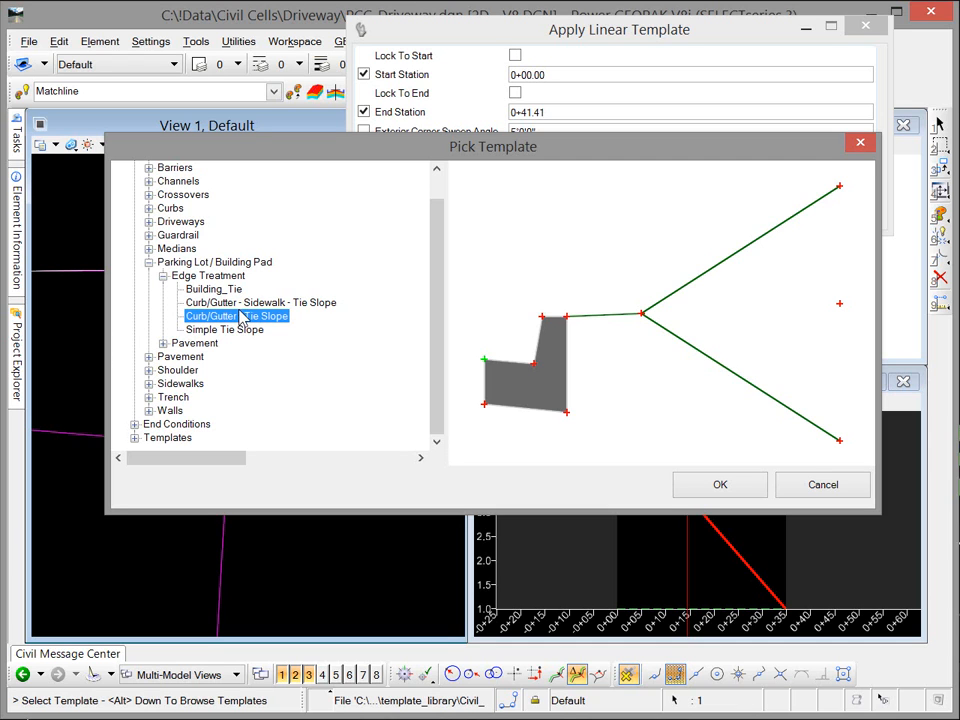
pyautogui.click(718, 485)
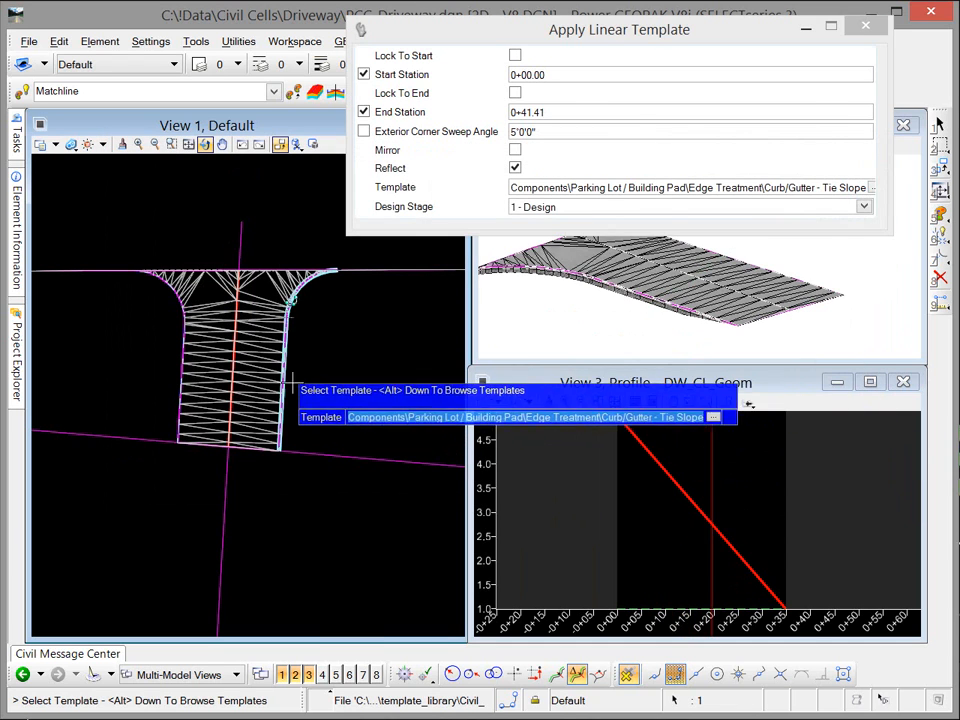
# Step: Apply the curb and gutter template outside LT_DW_Edge from station 0+00.00 to 0+41.41 with a 5'0'0" exterior corner sweep angle
pyautogui.click(333, 386)
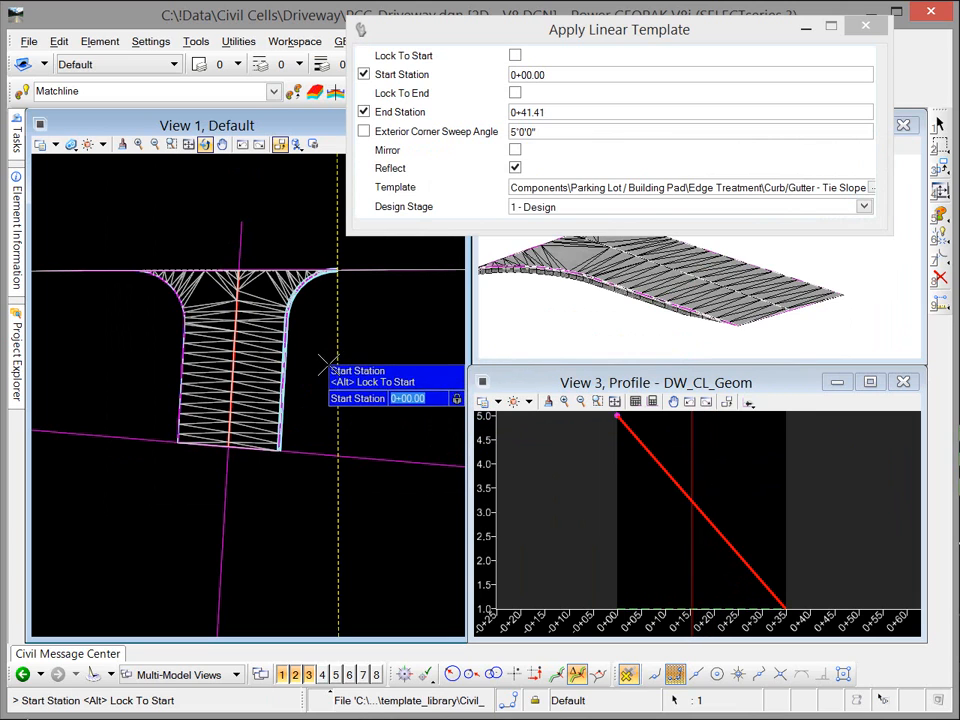
pyautogui.click(362, 289)
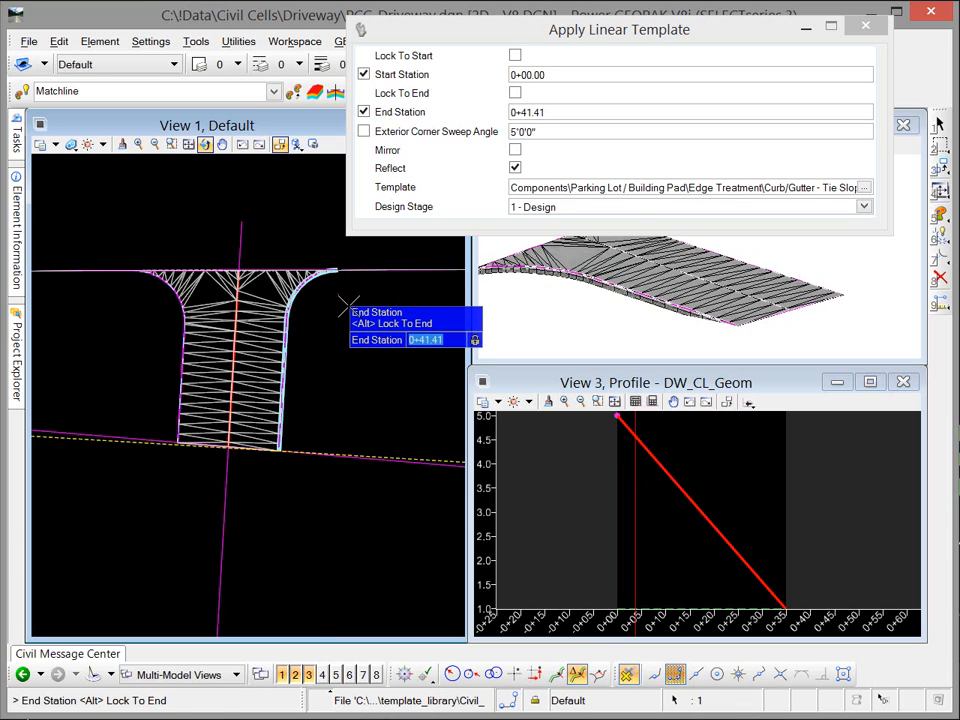
pyautogui.click(342, 305)
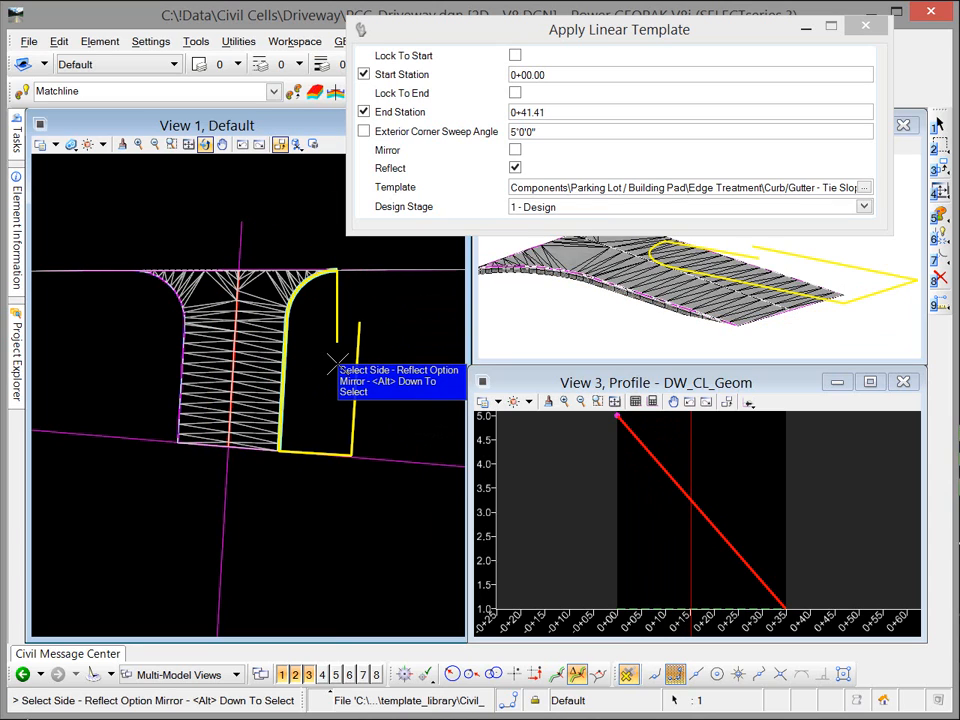
pyautogui.click(338, 362)
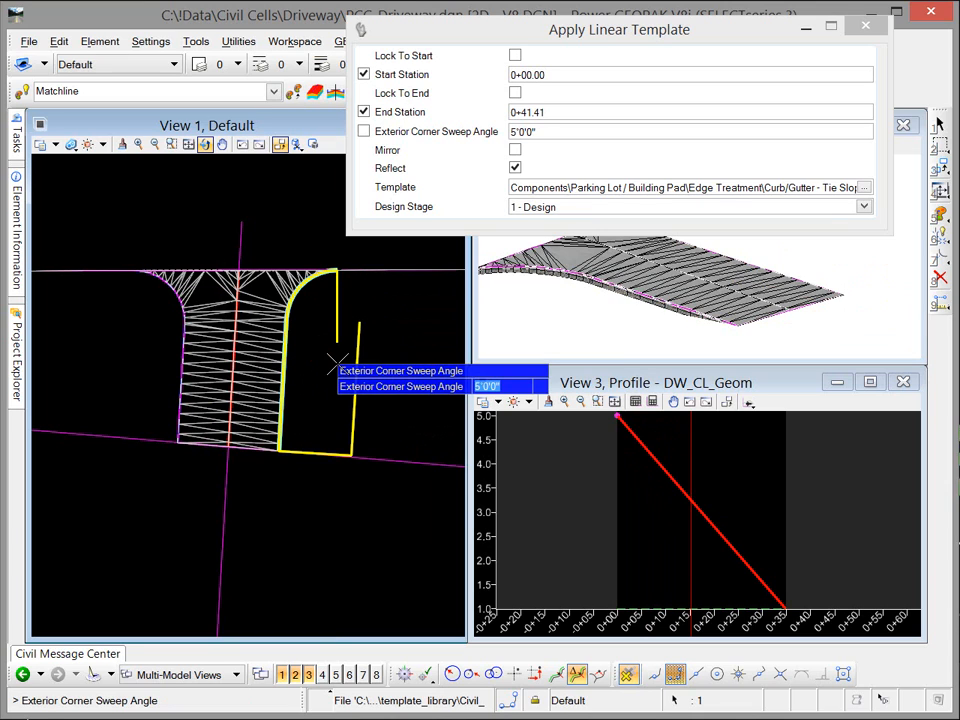
pyautogui.click(336, 363)
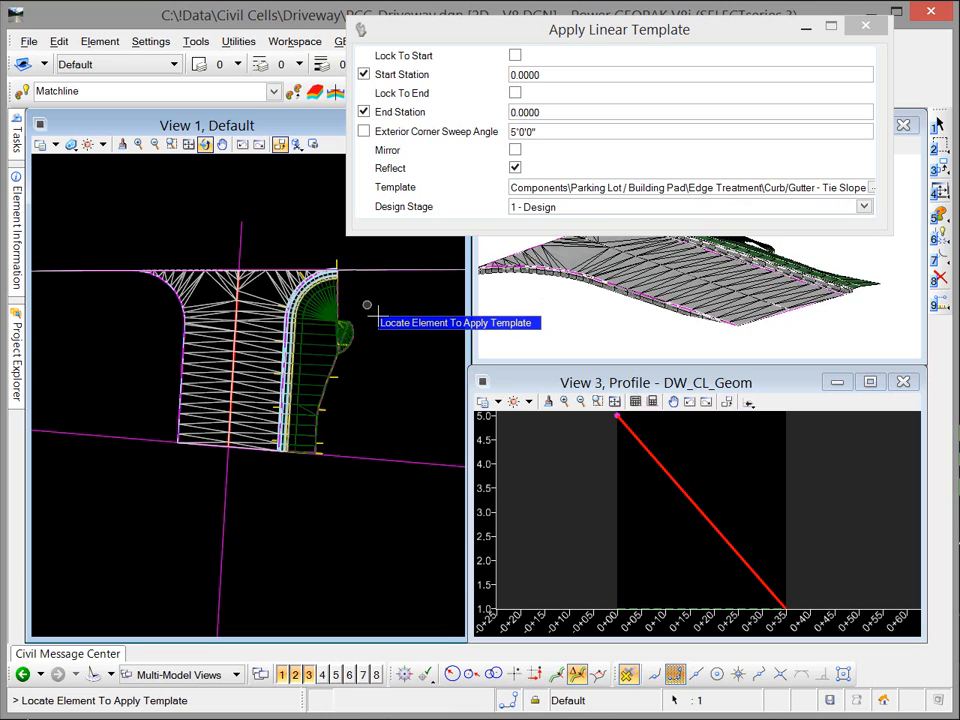
# Step: Leave the linear template command and set the corner curve radius of LT_DW_Edge to 15
pyautogui.moveTo(754, 27); pyautogui.dragTo(660, 10)
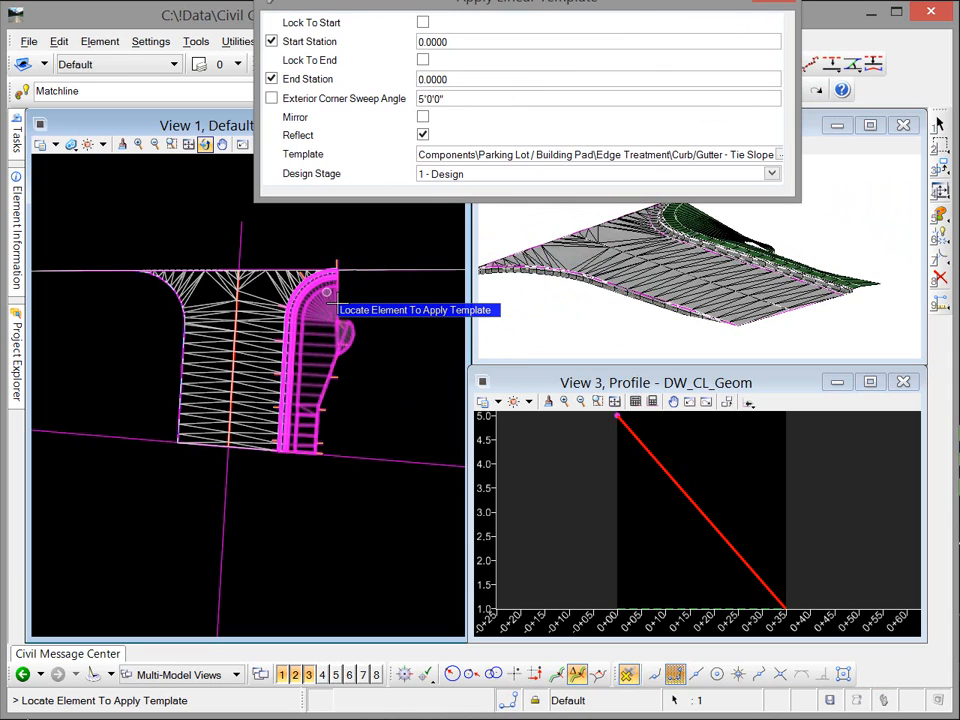
pyautogui.moveTo(326, 292)
pyautogui.scroll(3, 365, 298)
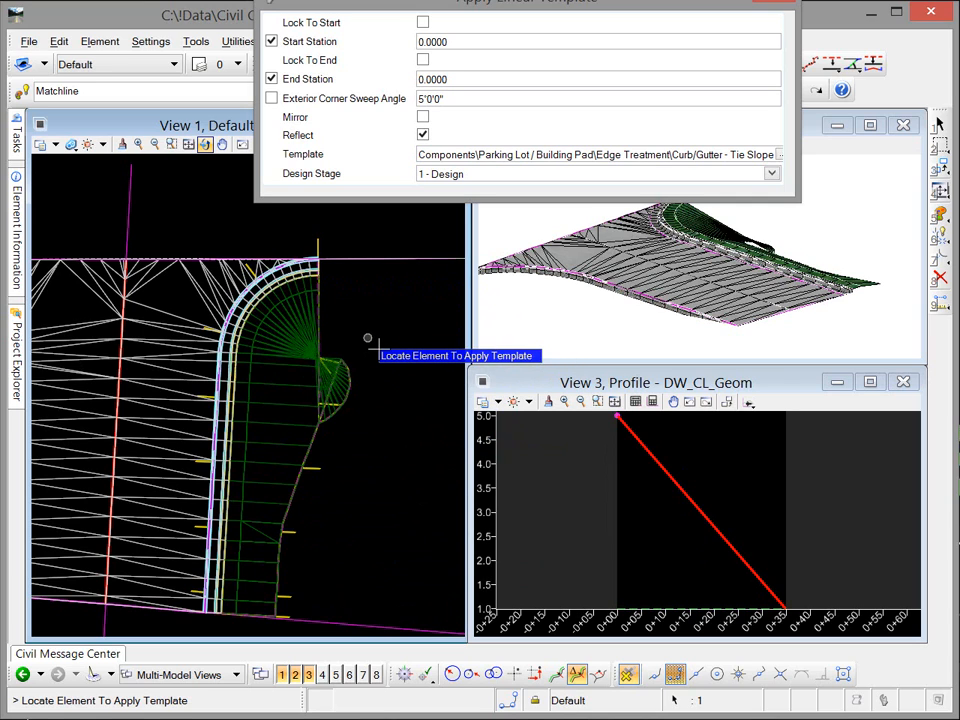
pyautogui.press('Escape')
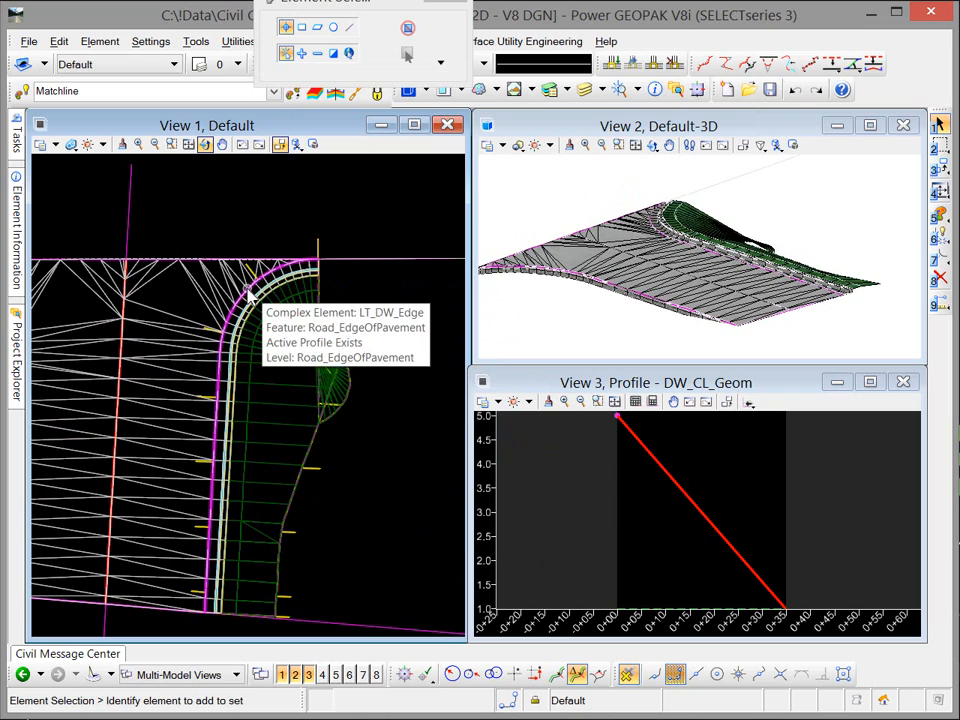
pyautogui.click(248, 290)
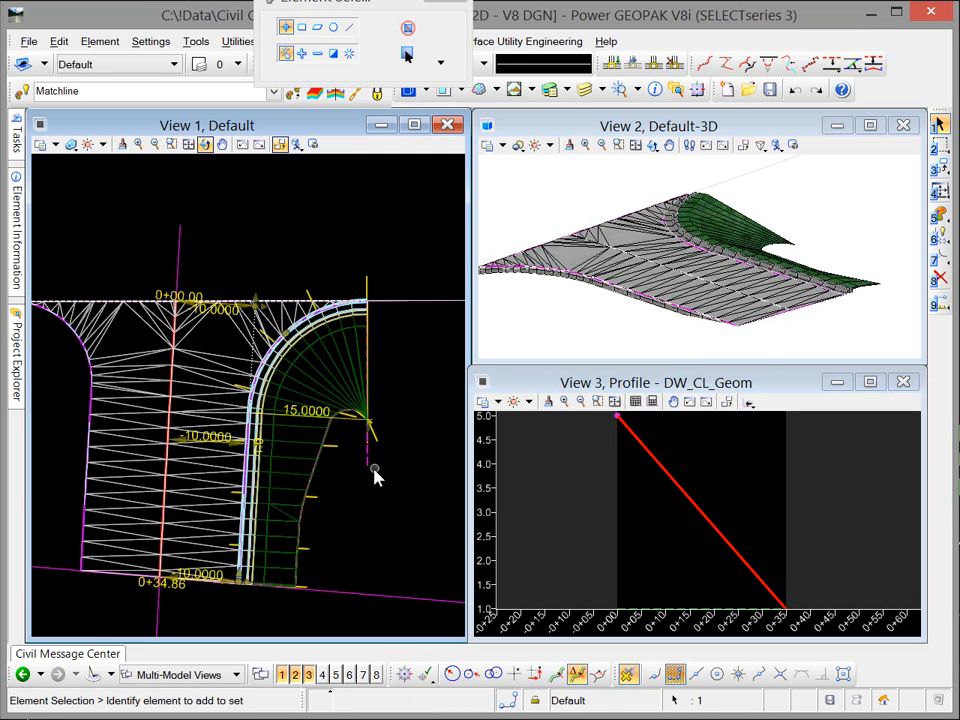
# Step: Apply the Curb/Gutter - Tie Slope linear template outside RT_DW_Edge from station 0+00.00 to 0+39.68 and end the command
pyautogui.moveTo(96, 448); pyautogui.dragTo(171, 411, button='middle')
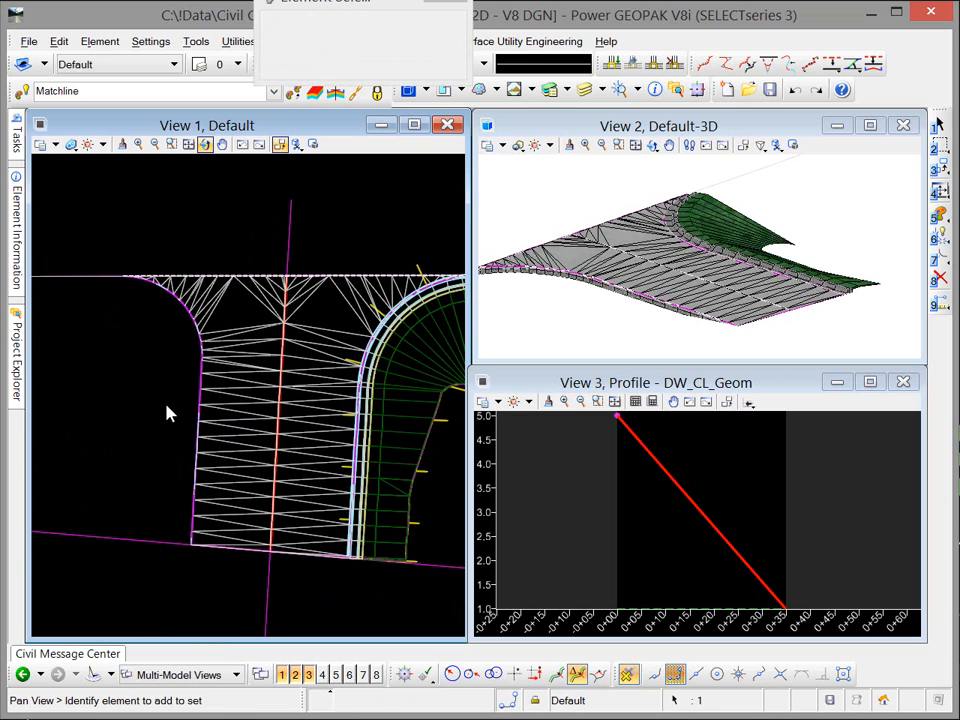
pyautogui.click(150, 402)
pyautogui.click(197, 413)
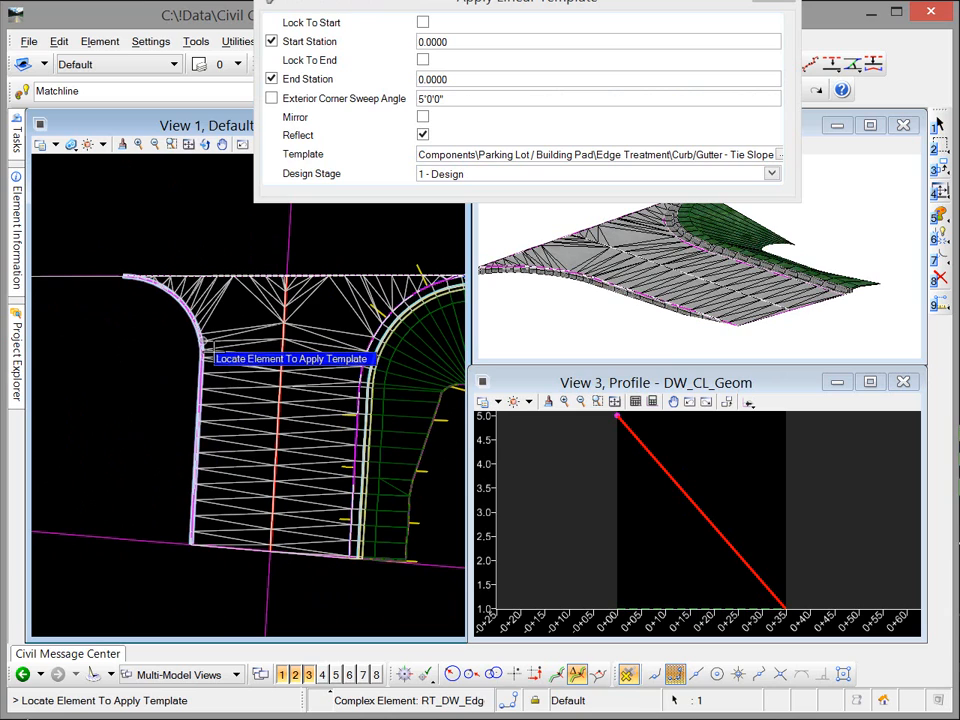
pyautogui.click(208, 352)
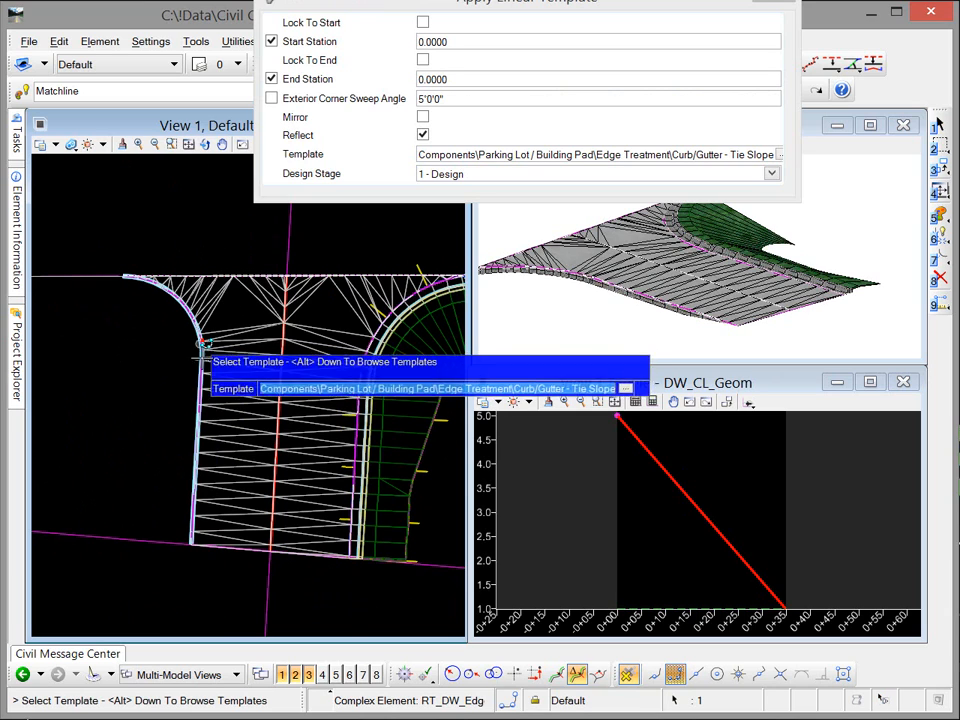
pyautogui.click(112, 386)
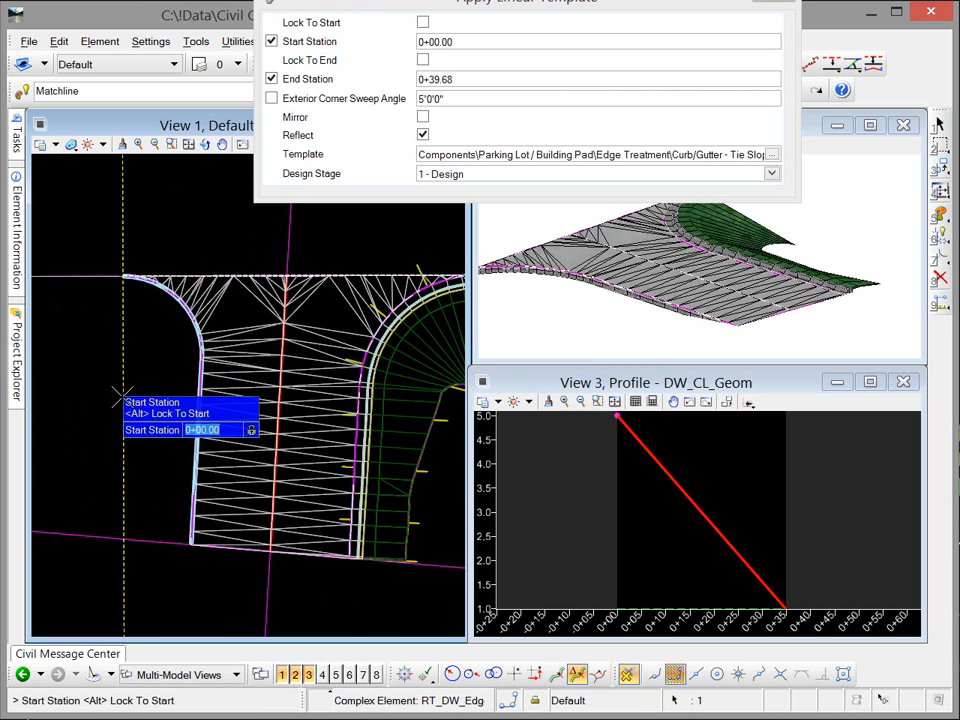
pyautogui.click(110, 394)
pyautogui.click(95, 388)
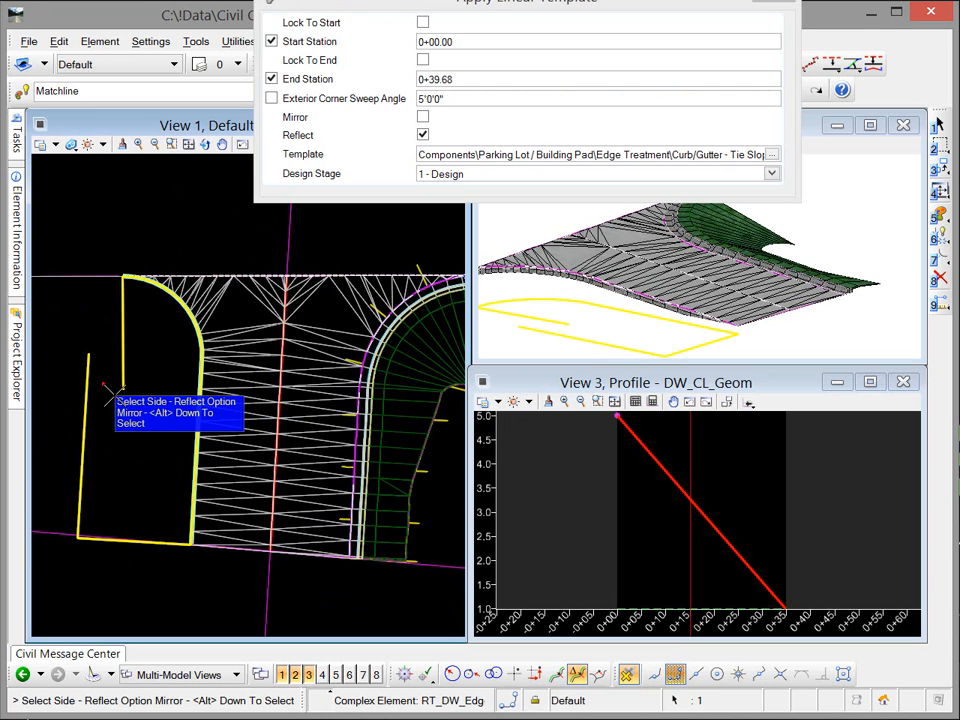
pyautogui.click(104, 385)
pyautogui.click(105, 387)
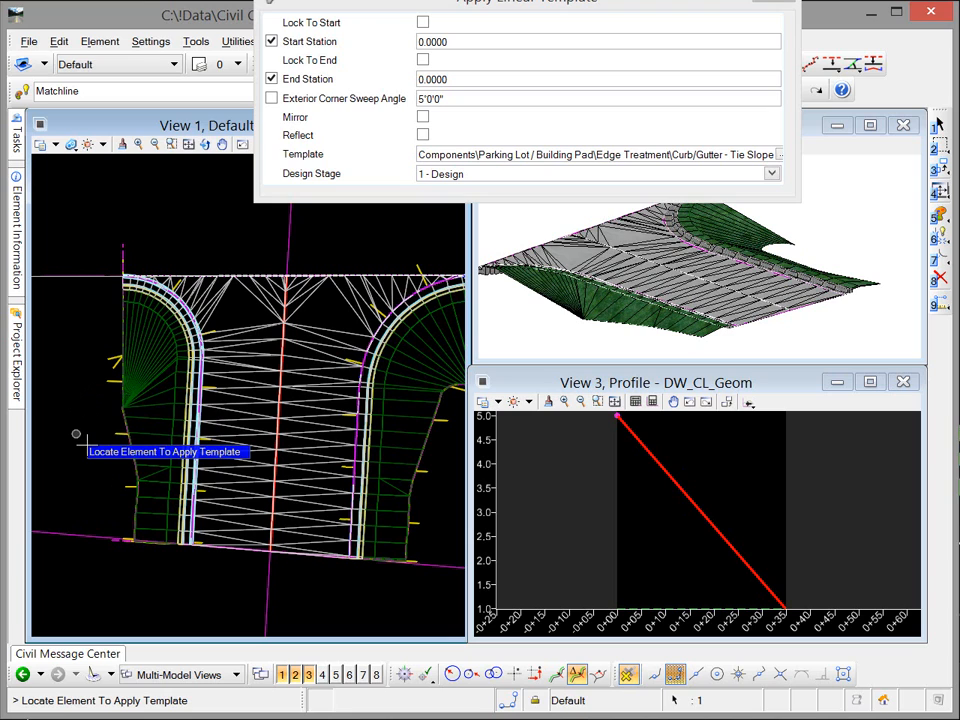
pyautogui.rightClick(80, 440)
pyautogui.click(150, 422)
# Step: Open the template drop of the LT_DW_Edge linear template for editing and enlarge the template editor
pyautogui.scroll(-2, 143, 412)
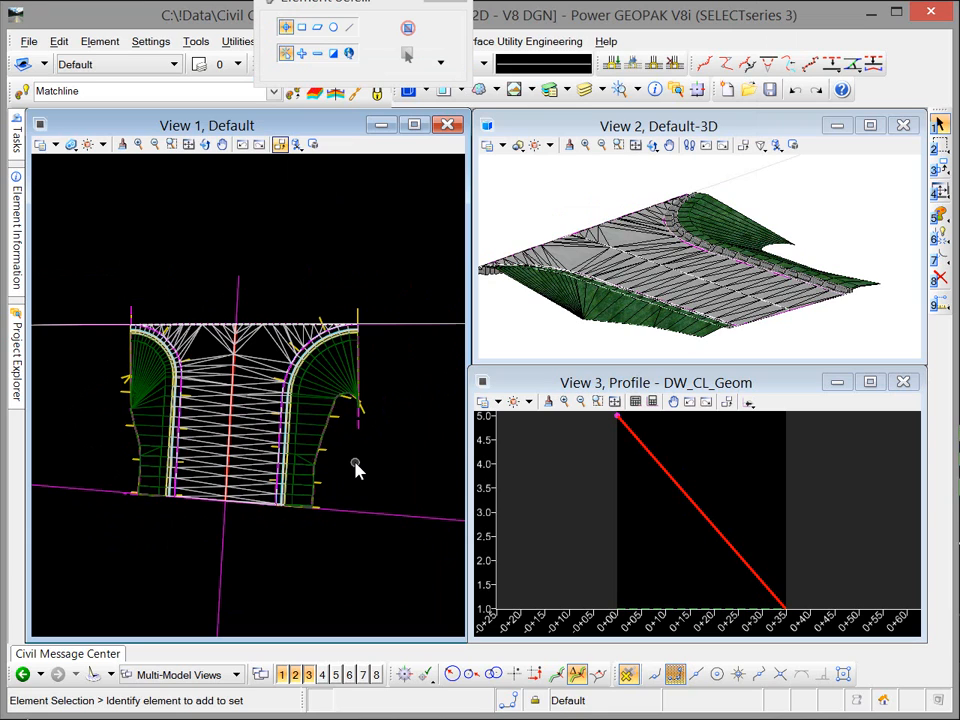
pyautogui.scroll(2, 355, 467)
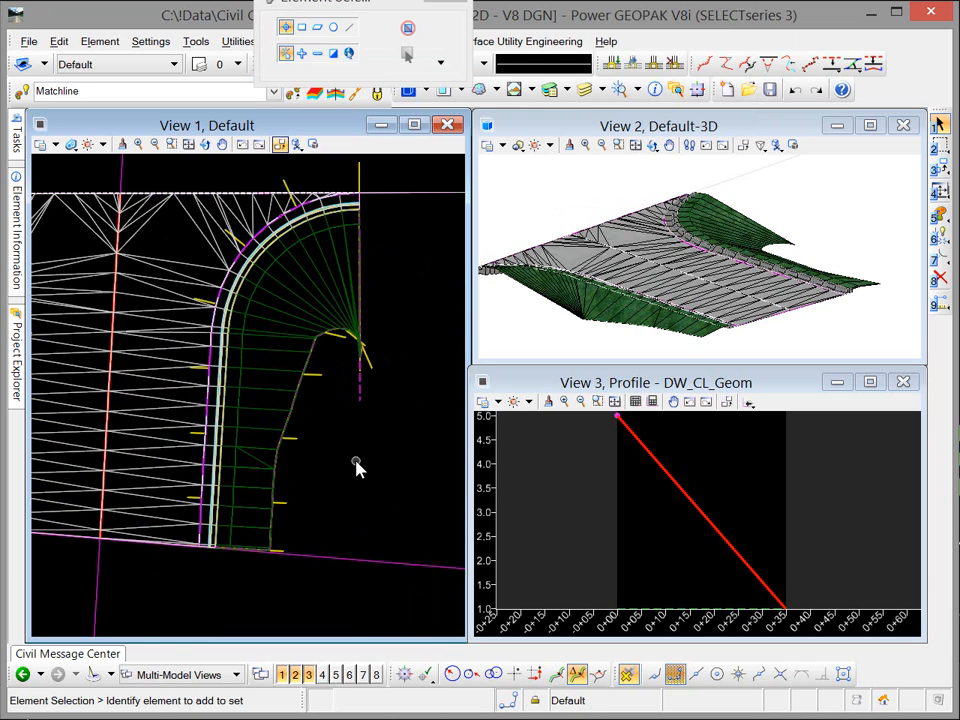
pyautogui.click(358, 385)
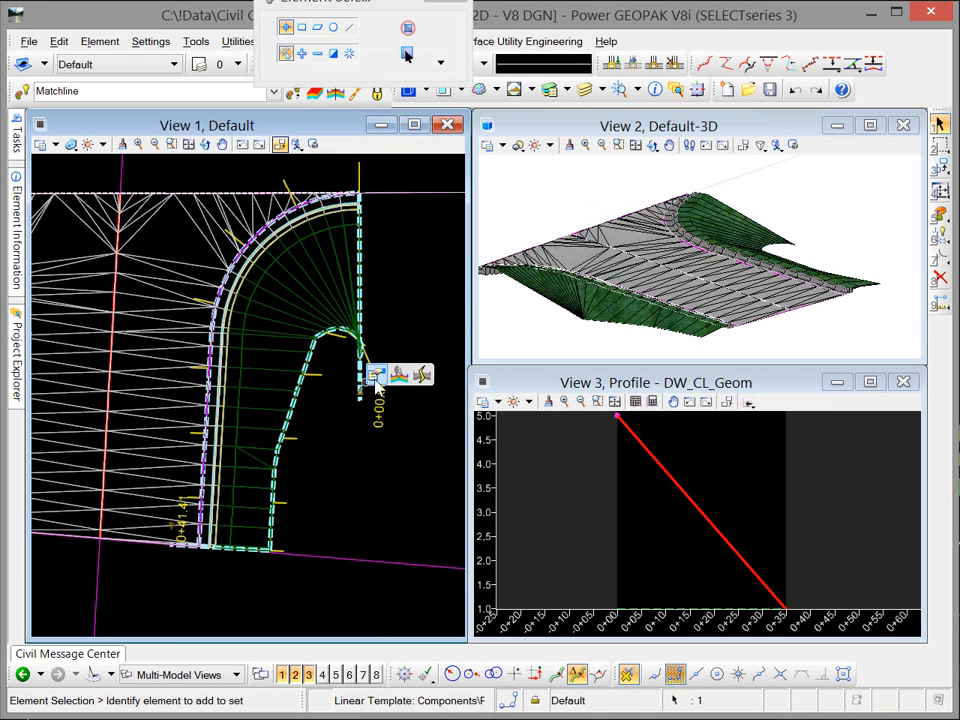
pyautogui.click(403, 381)
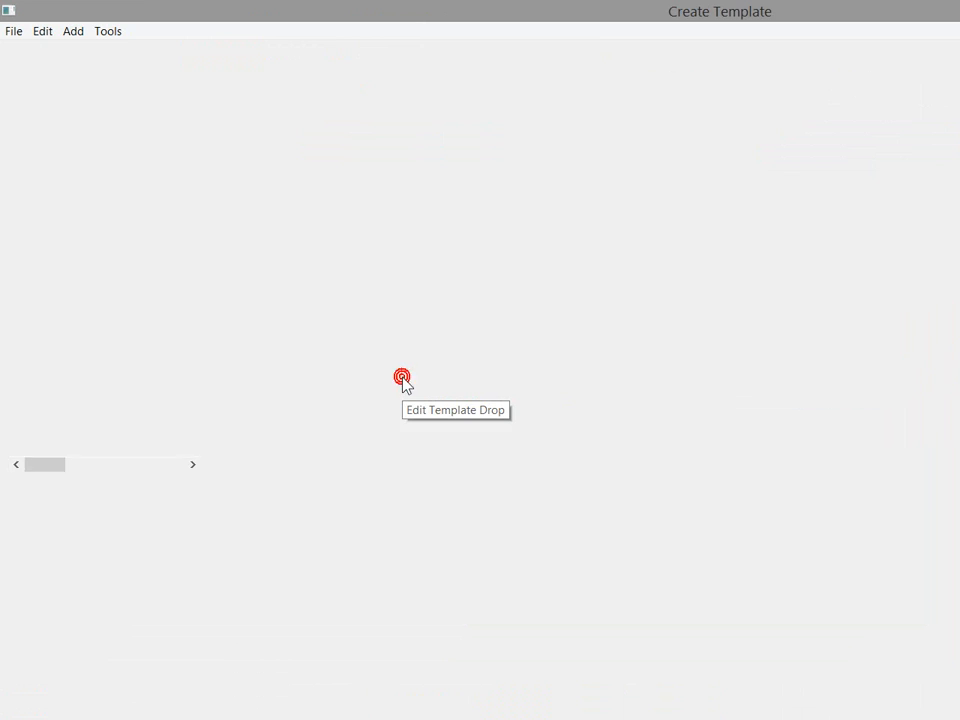
pyautogui.moveTo(913, 11); pyautogui.dragTo(474, 18)
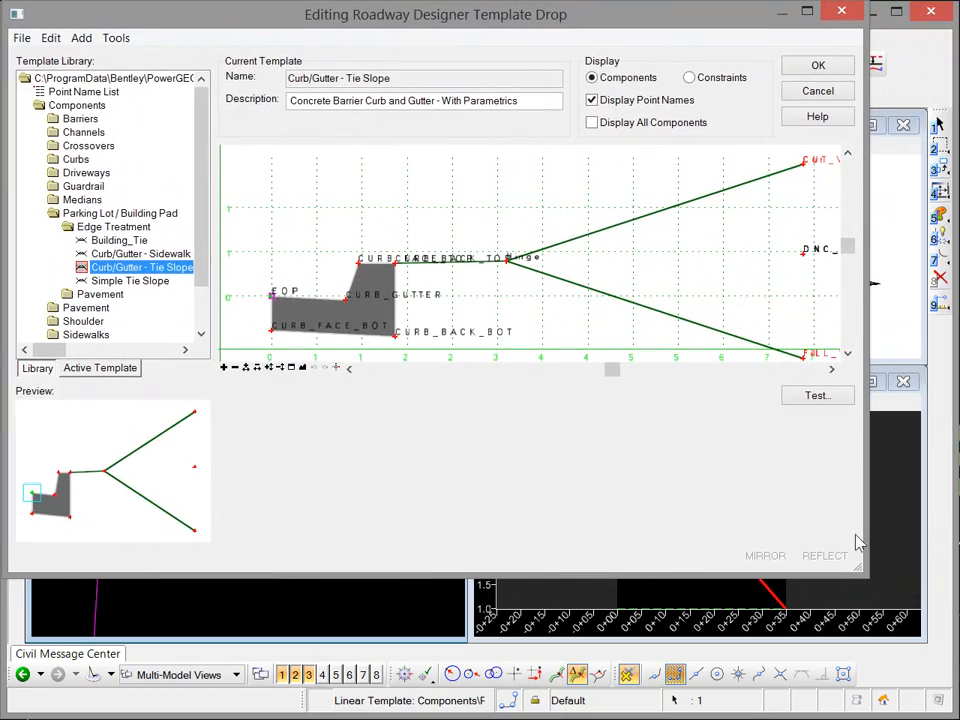
pyautogui.moveTo(866, 575); pyautogui.dragTo(951, 701)
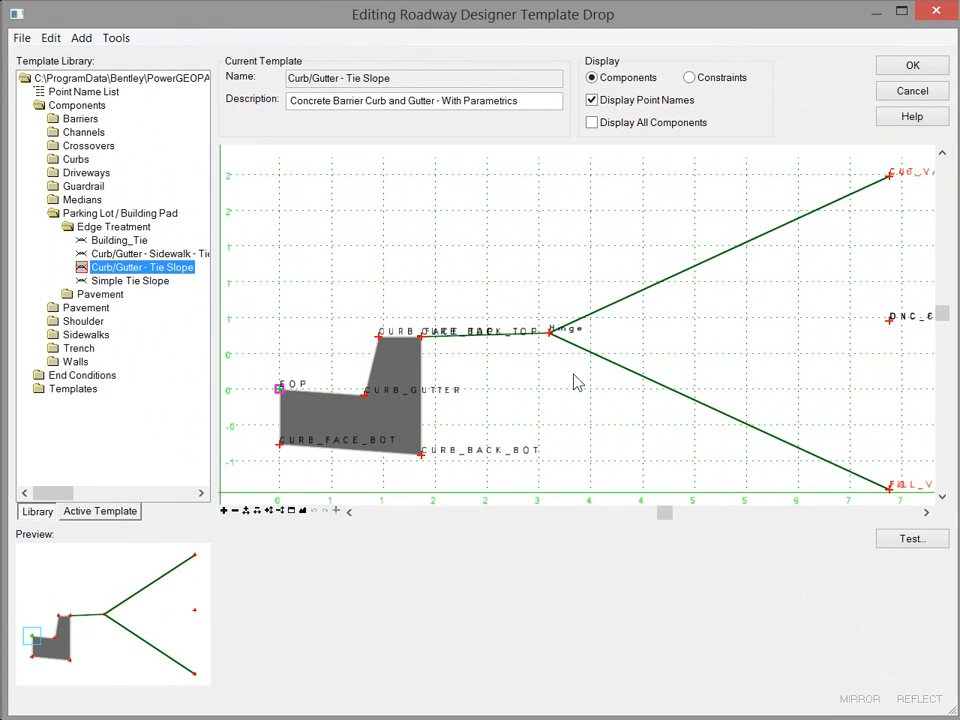
# Step: Check the constraints and parametric labels of the CURB_FACE_TOP point in its properties
pyautogui.doubleClick(379, 338)
pyautogui.moveTo(387, 350); pyautogui.dragTo(538, 60)
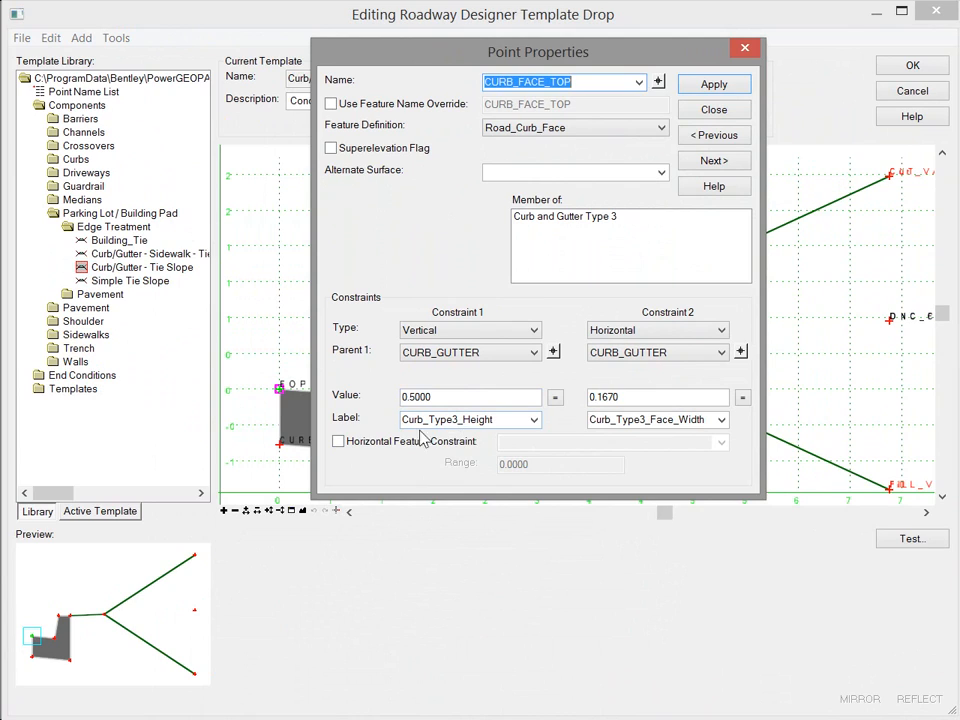
pyautogui.click(713, 110)
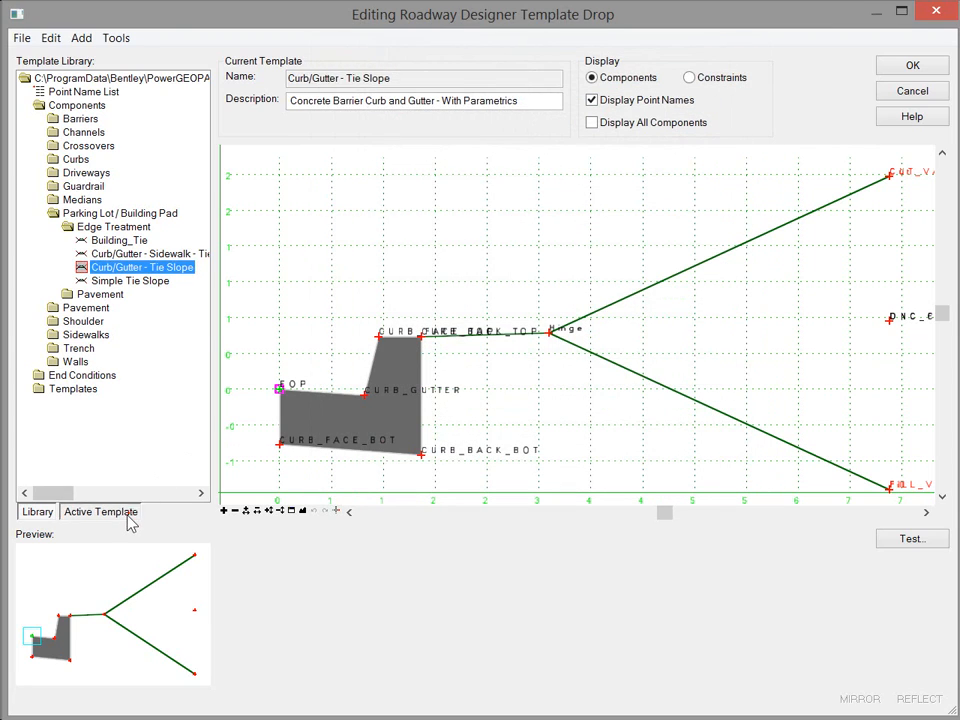
# Step: Examine the active template's parametric constraints, including the gutter slope, thickness, width and curb height, and leave the editor without saving
pyautogui.click(128, 513)
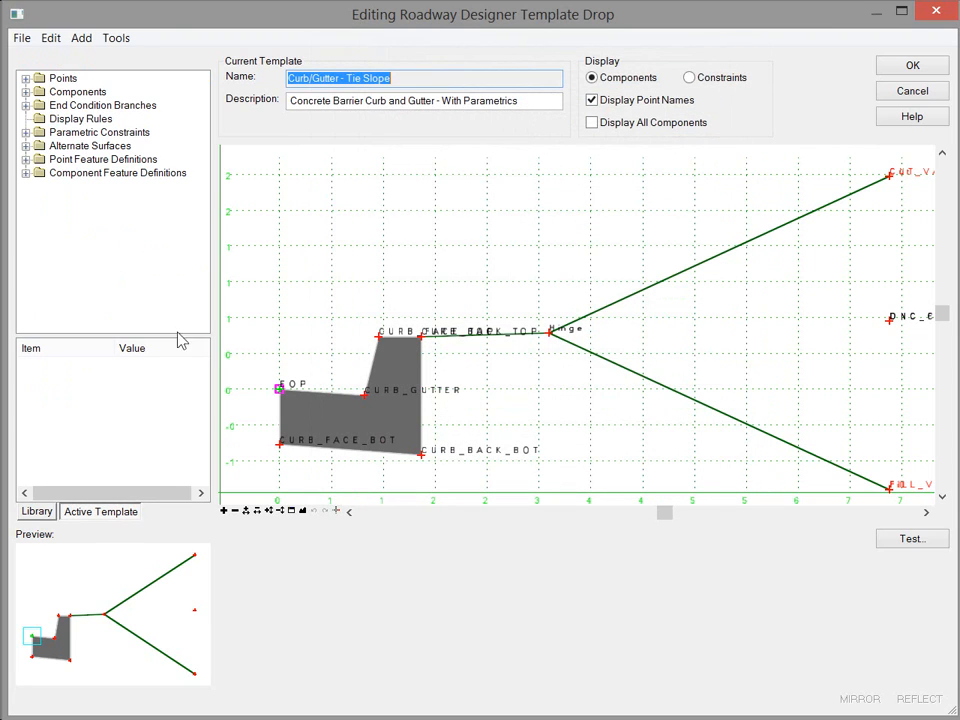
pyautogui.click(26, 133)
pyautogui.moveTo(208, 176)
pyautogui.mouseDown()
pyautogui.moveTo(210, 214)
pyautogui.moveTo(208, 176)
pyautogui.moveTo(199, 191)
pyautogui.mouseUp()
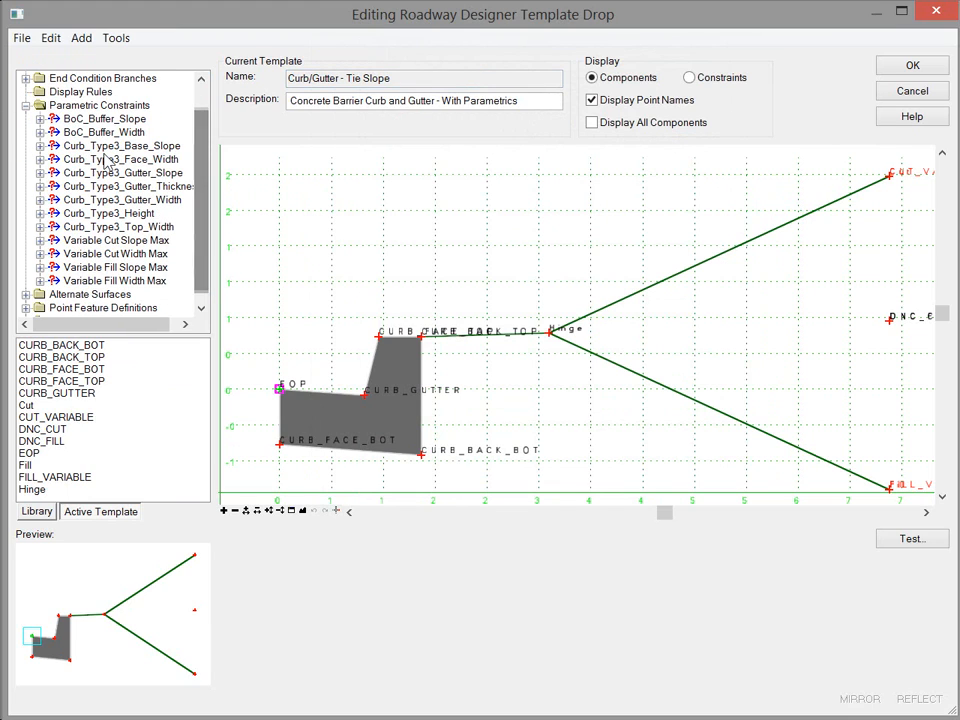
pyautogui.click(170, 173)
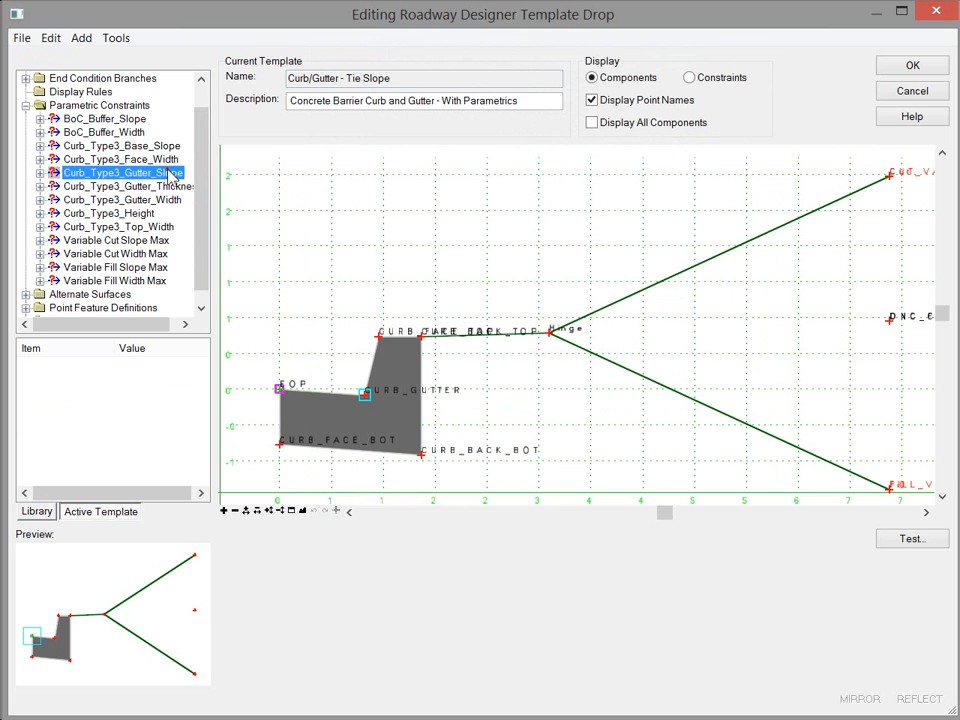
pyautogui.click(165, 186)
pyautogui.click(136, 200)
pyautogui.click(130, 214)
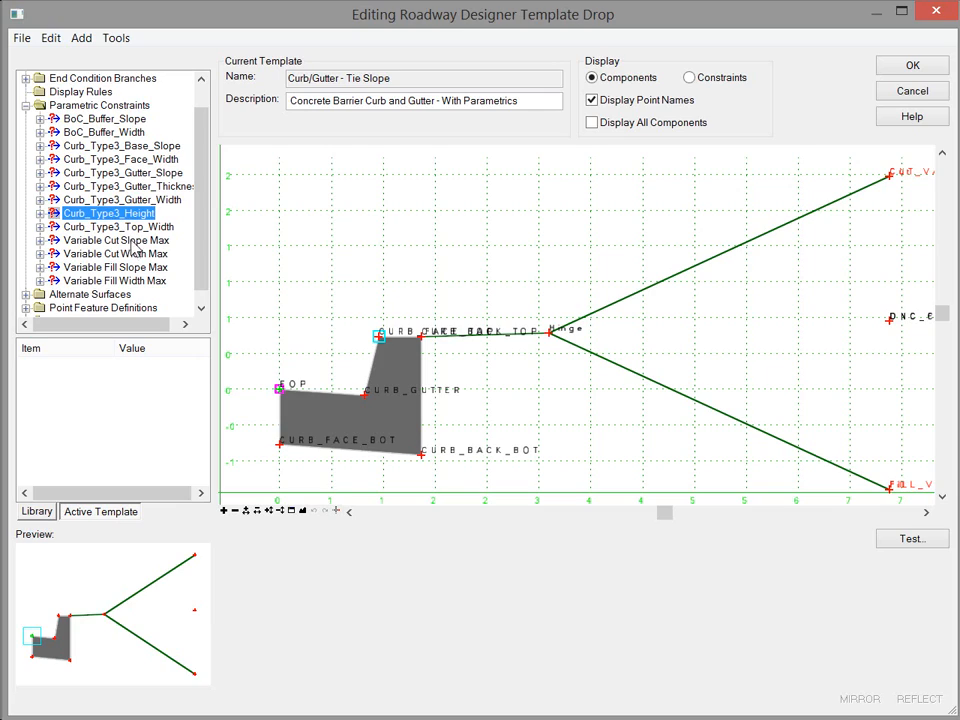
pyautogui.click(906, 93)
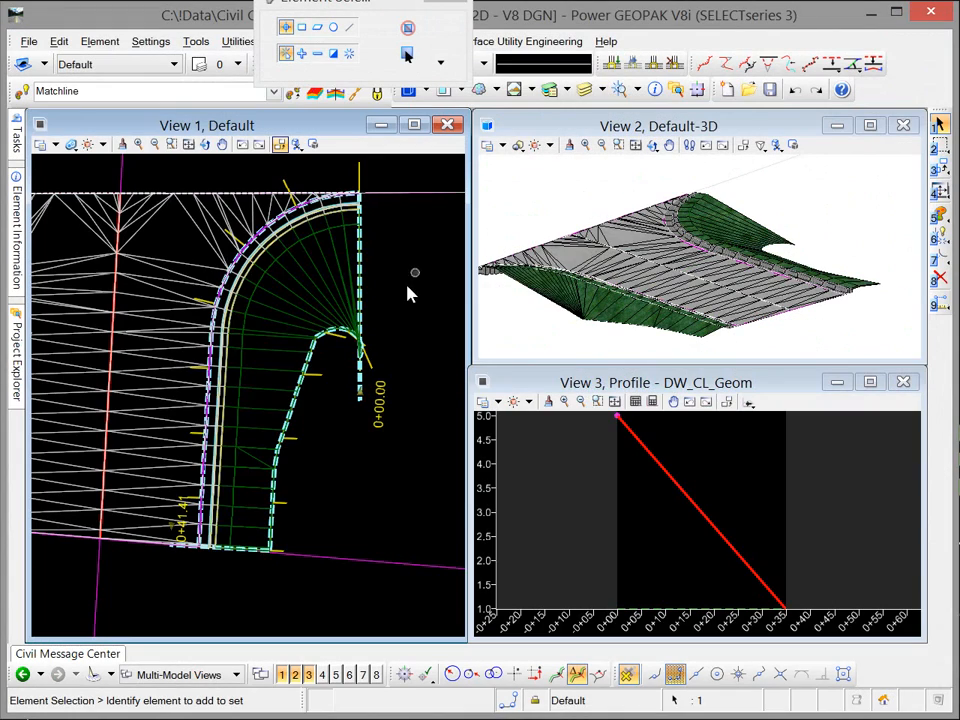
# Step: Move the Back Edge line farther from the road edge and shift the start point of DW_CL to skew the driveway
pyautogui.scroll(-2, 397, 456)
pyautogui.scroll(-1, 390, 480)
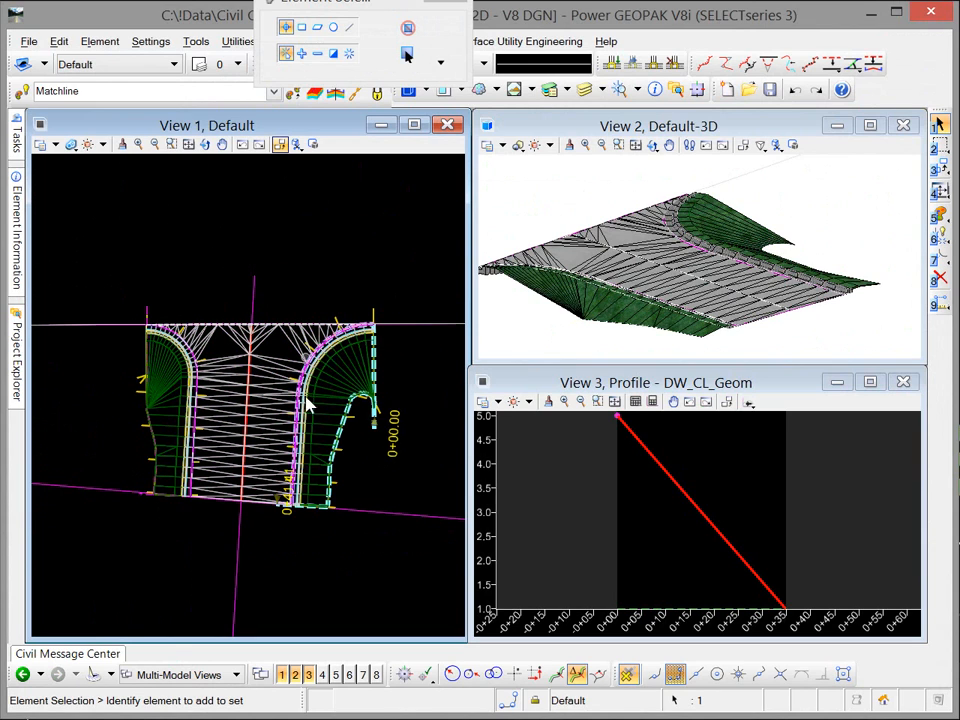
pyautogui.scroll(-1, 407, 445)
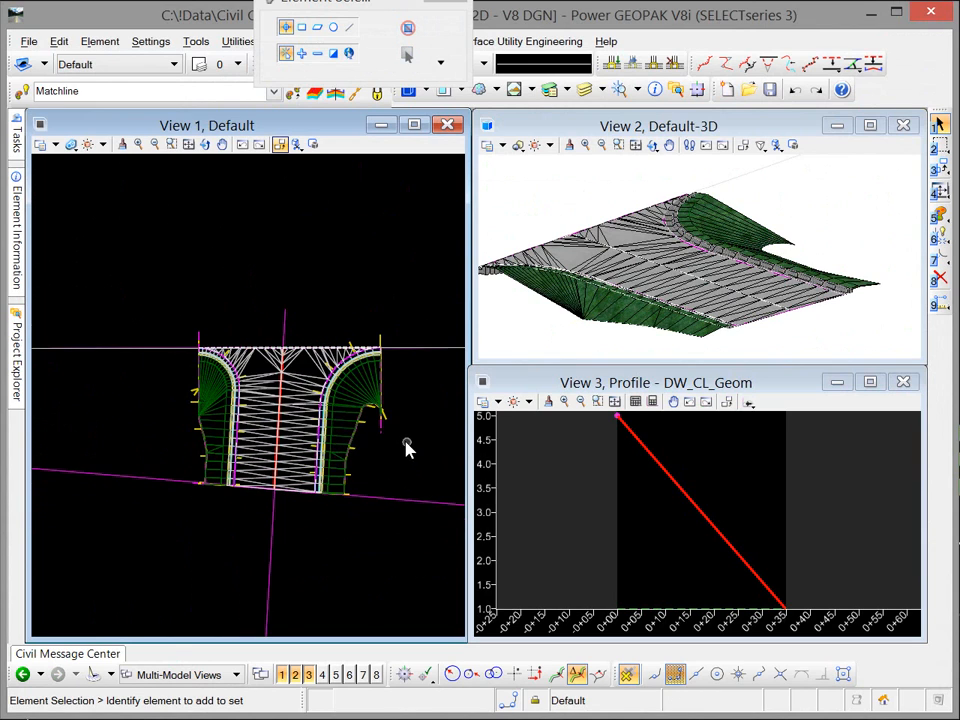
pyautogui.moveTo(407, 445); pyautogui.dragTo(276, 358, button='middle')
pyautogui.scroll(-1, 276, 358)
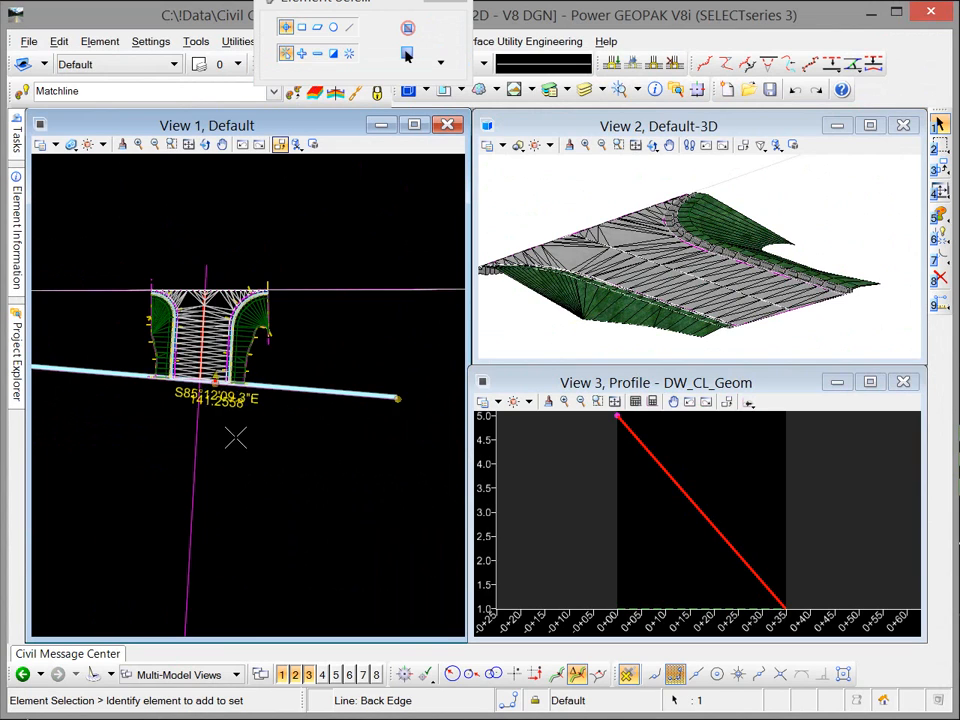
pyautogui.moveTo(263, 418); pyautogui.dragTo(263, 493)
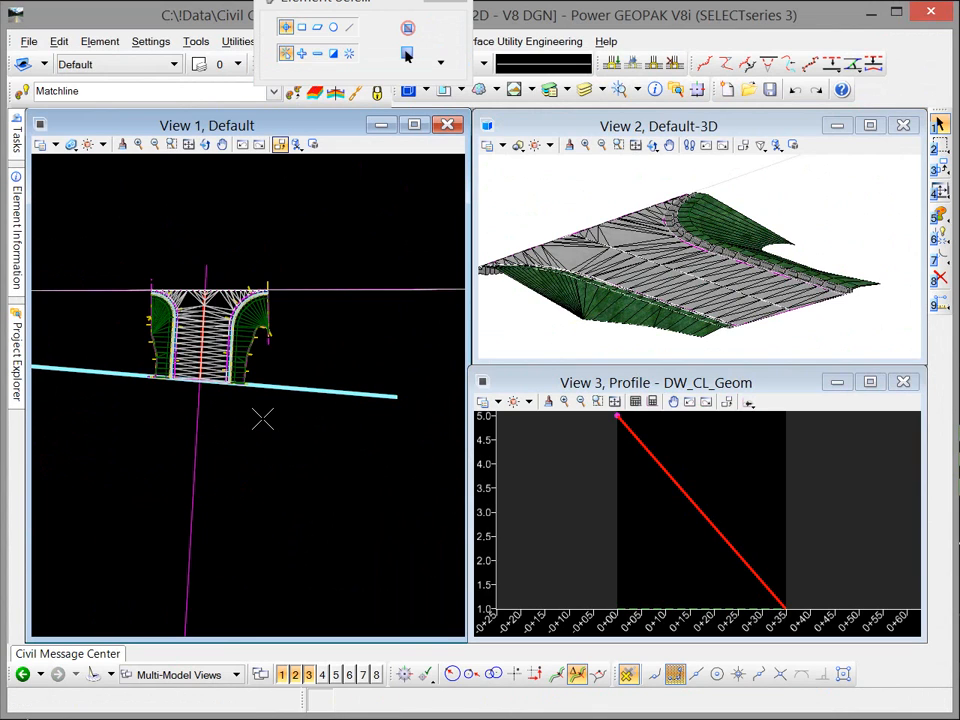
pyautogui.click(209, 262)
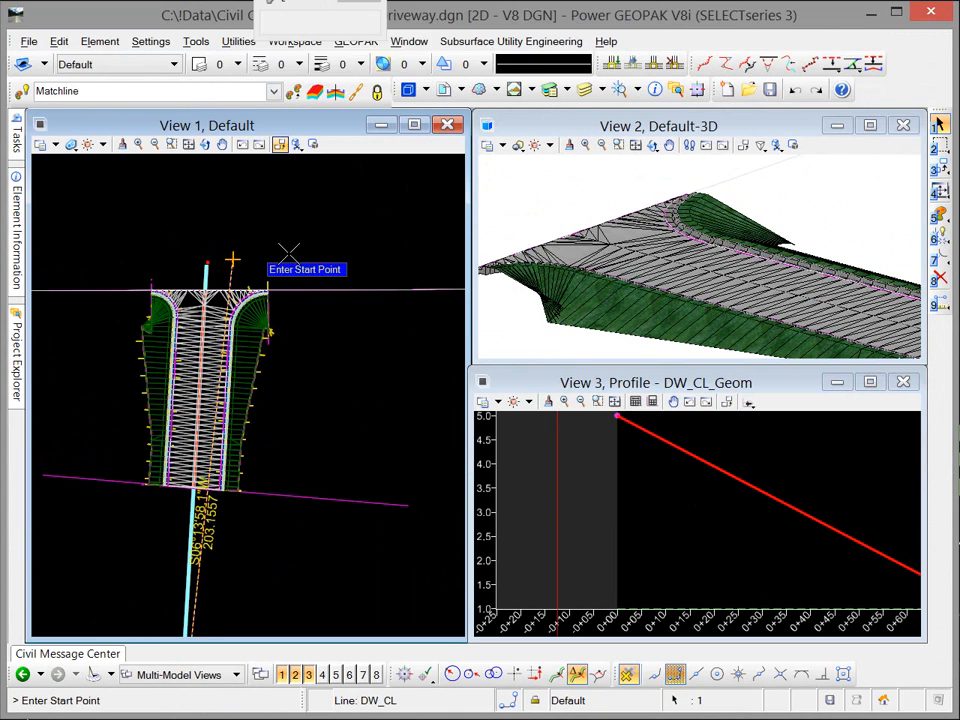
pyautogui.click(187, 240)
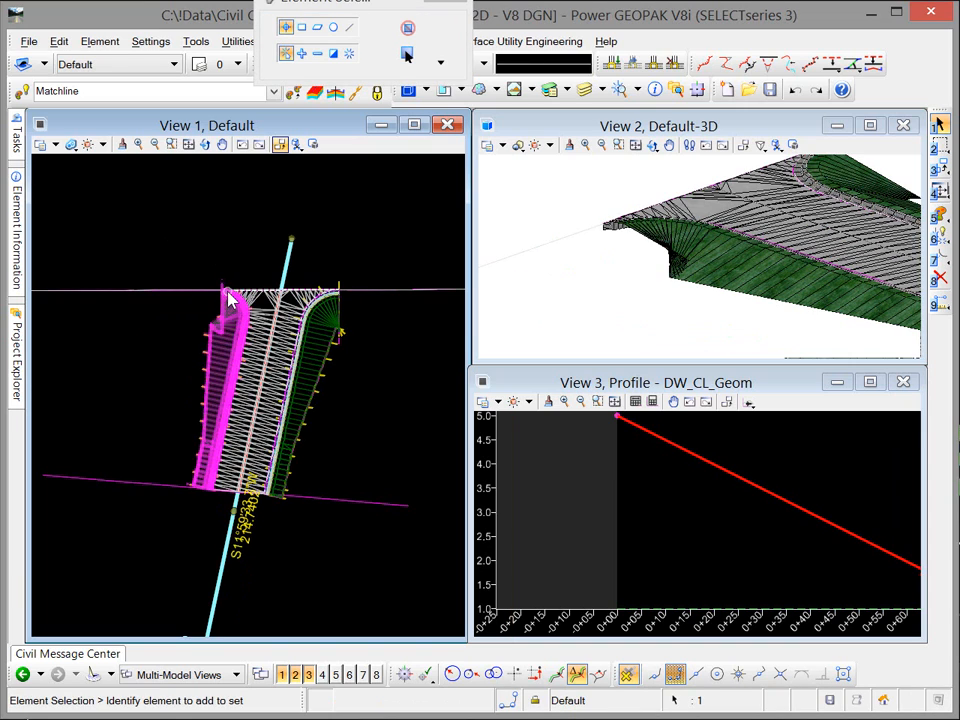
# Step: Set the corner curve radius of RT_DW_Edge to 15
pyautogui.scroll(4, 262, 306)
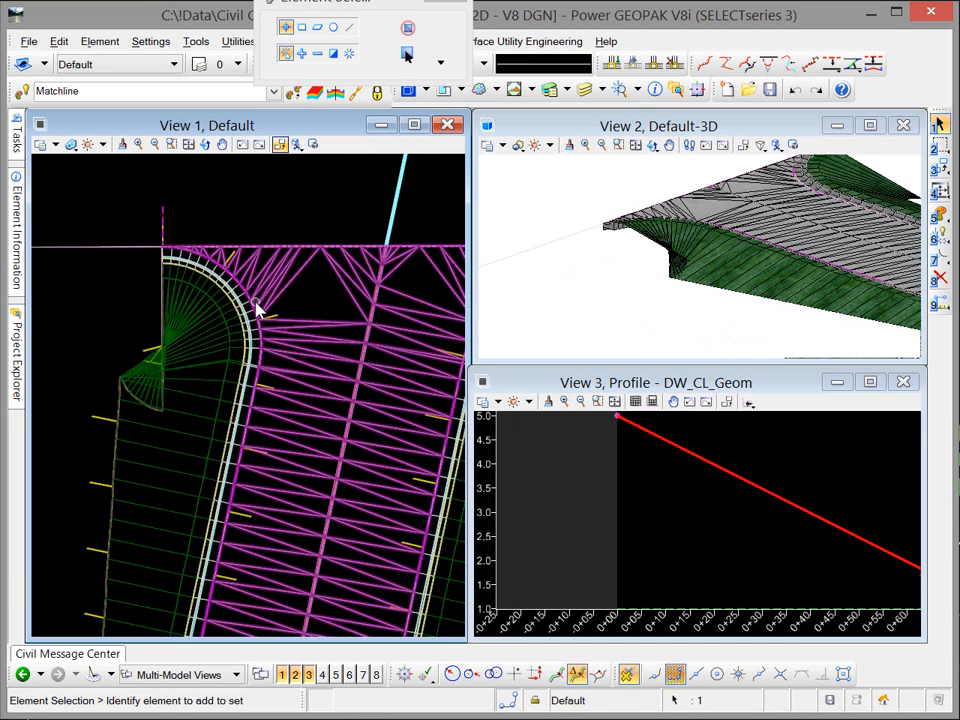
pyautogui.click(252, 307)
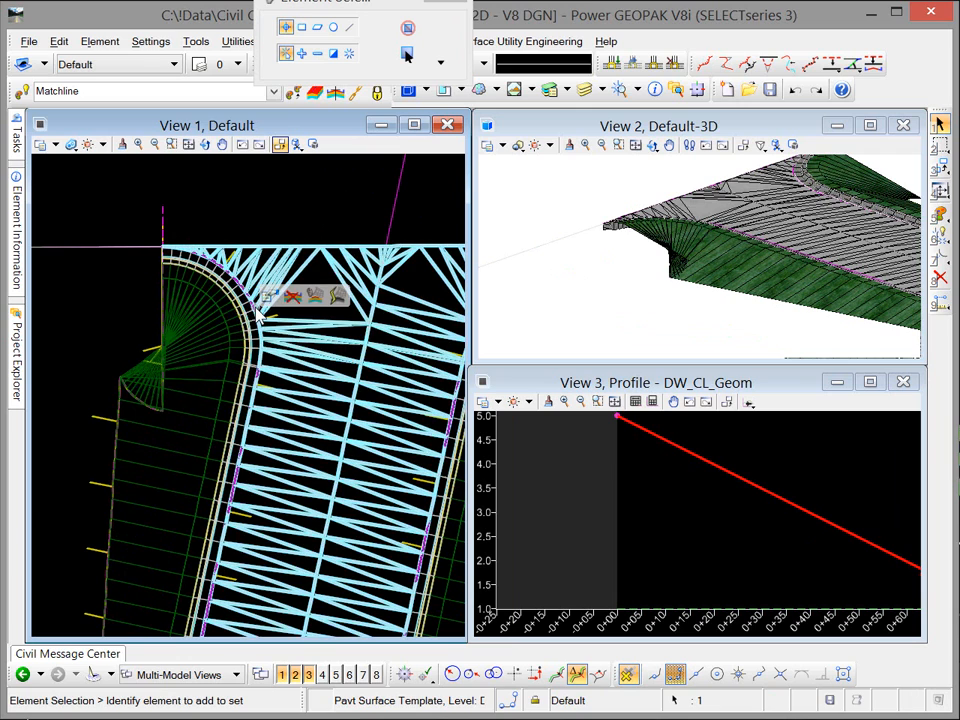
pyautogui.click(84, 289)
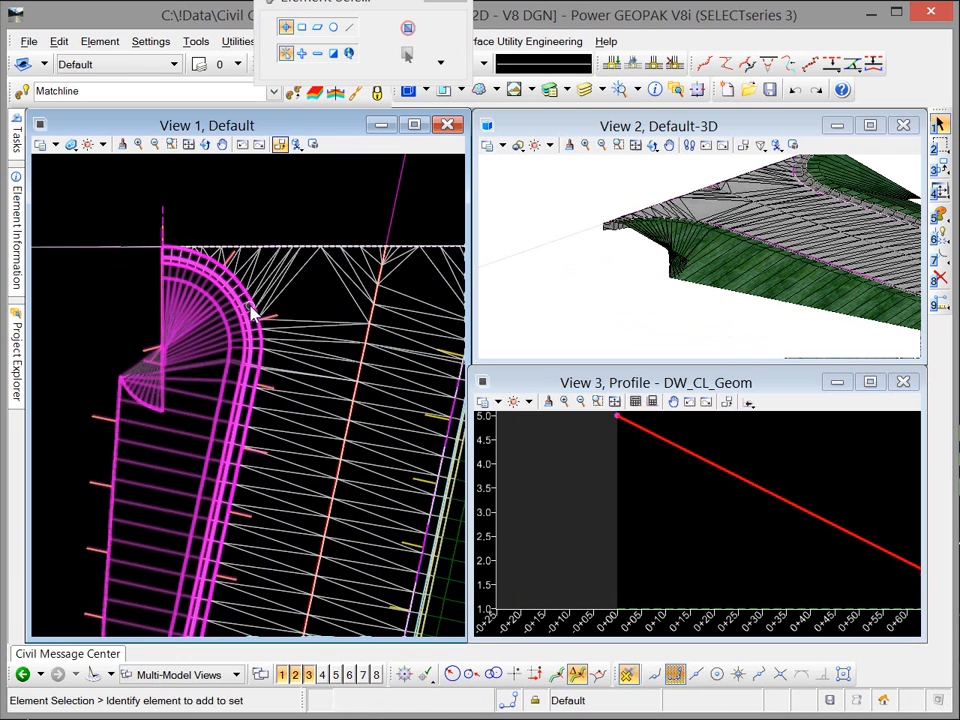
pyautogui.click(253, 312)
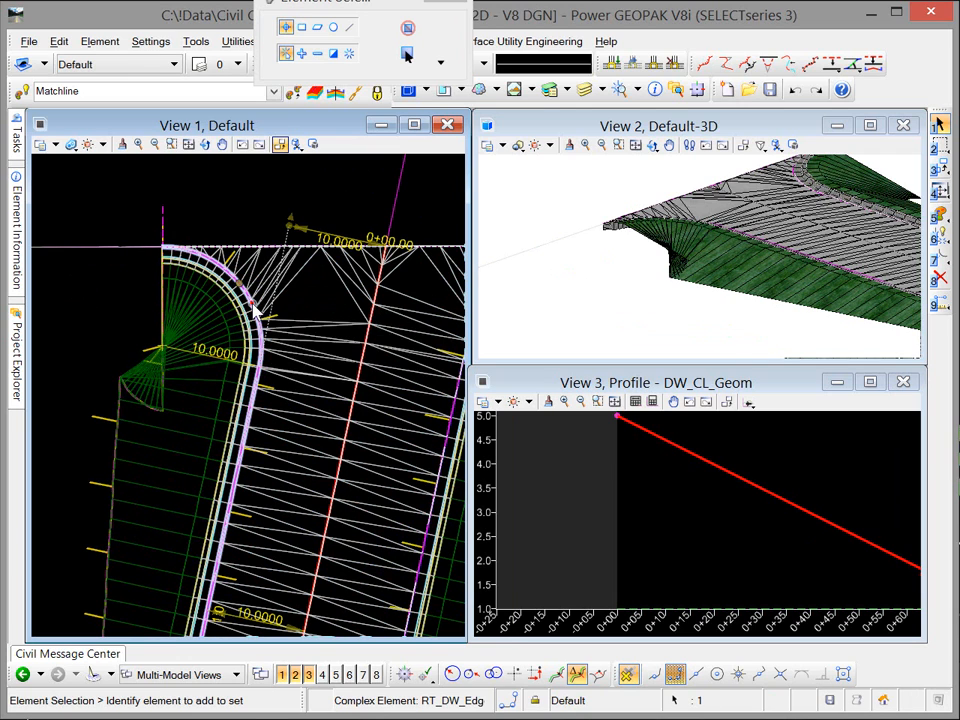
pyautogui.click(212, 348)
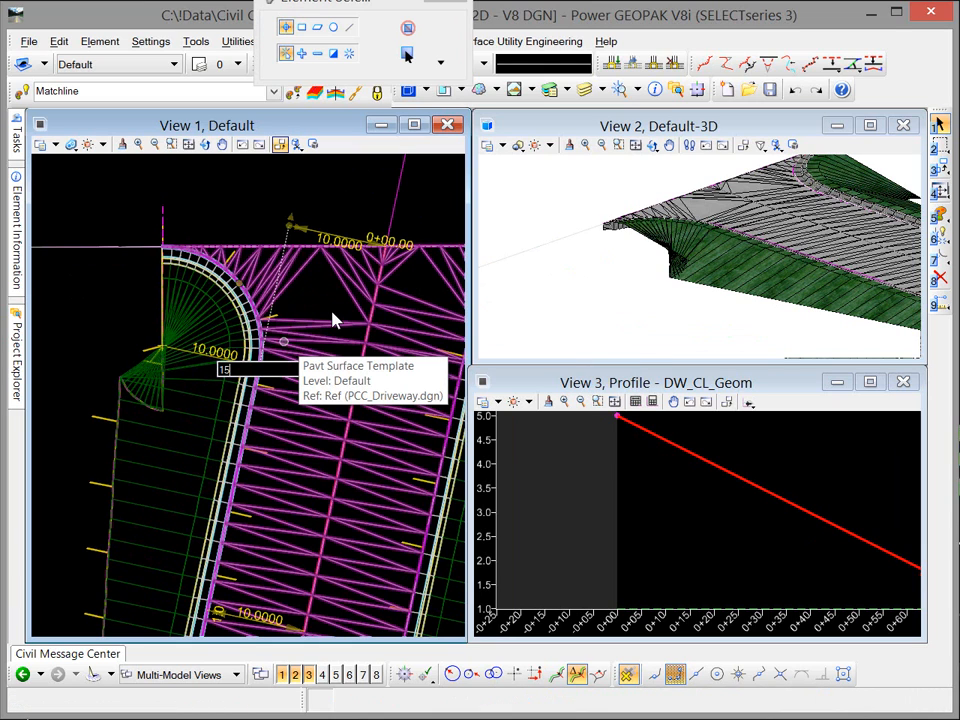
pyautogui.press('Return')
pyautogui.click(70, 447)
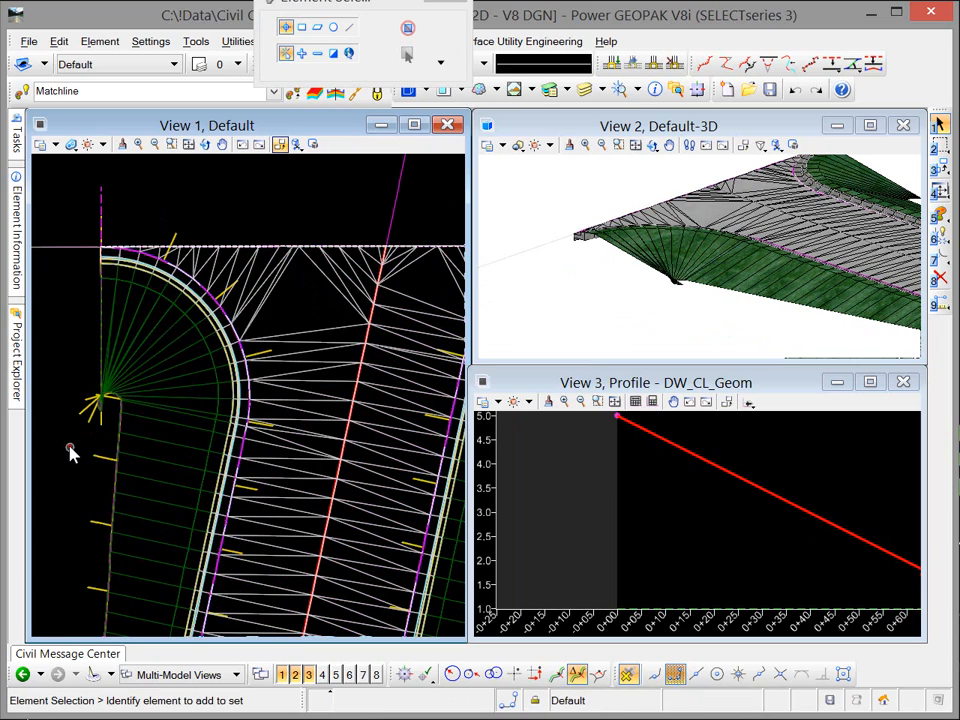
# Step: Start creating a civil cell and name it Urban Entrance
pyautogui.scroll(-6, 70, 450)
pyautogui.moveTo(242, 504); pyautogui.dragTo(298, 415, button='middle')
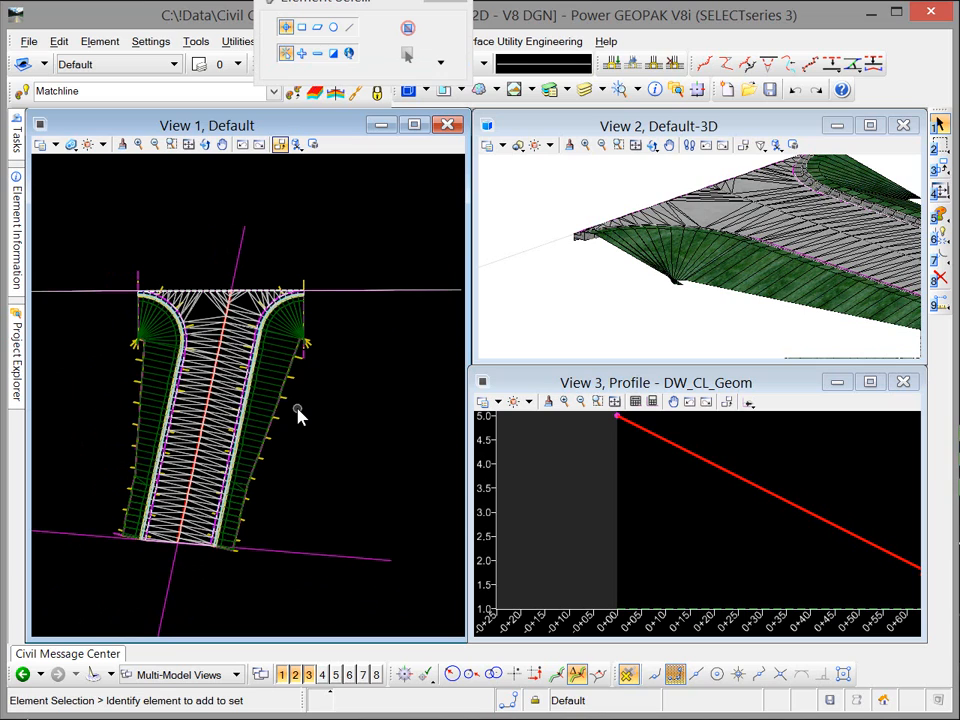
pyautogui.scroll(-4, 634, 328)
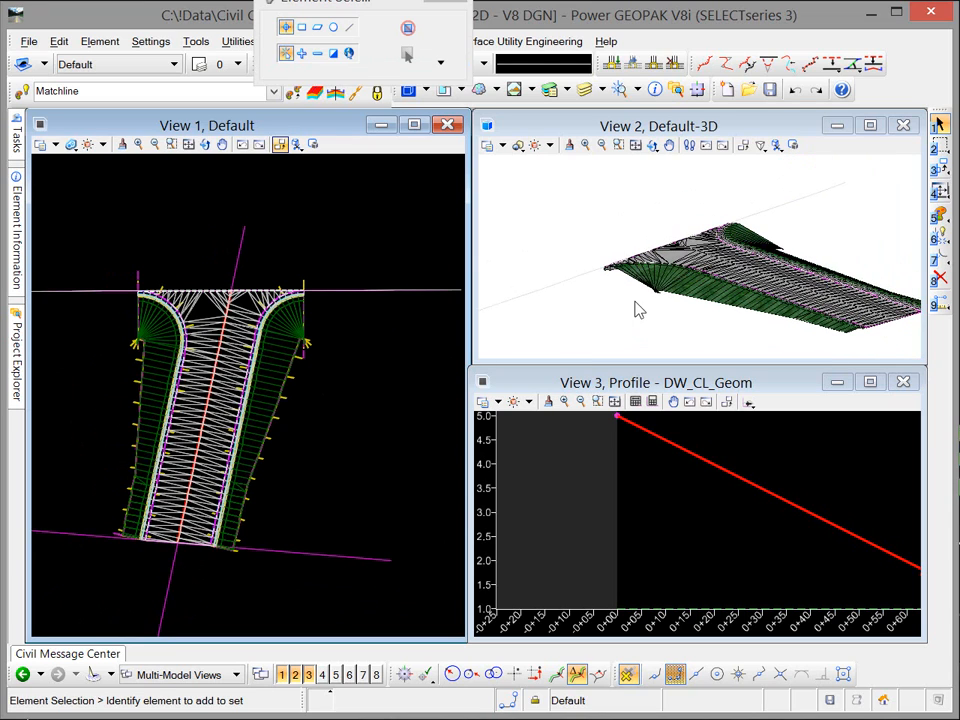
pyautogui.moveTo(634, 306)
pyautogui.mouseDown(button='middle')
pyautogui.moveTo(662, 326)
pyautogui.moveTo(640, 310)
pyautogui.mouseUp(button='middle')
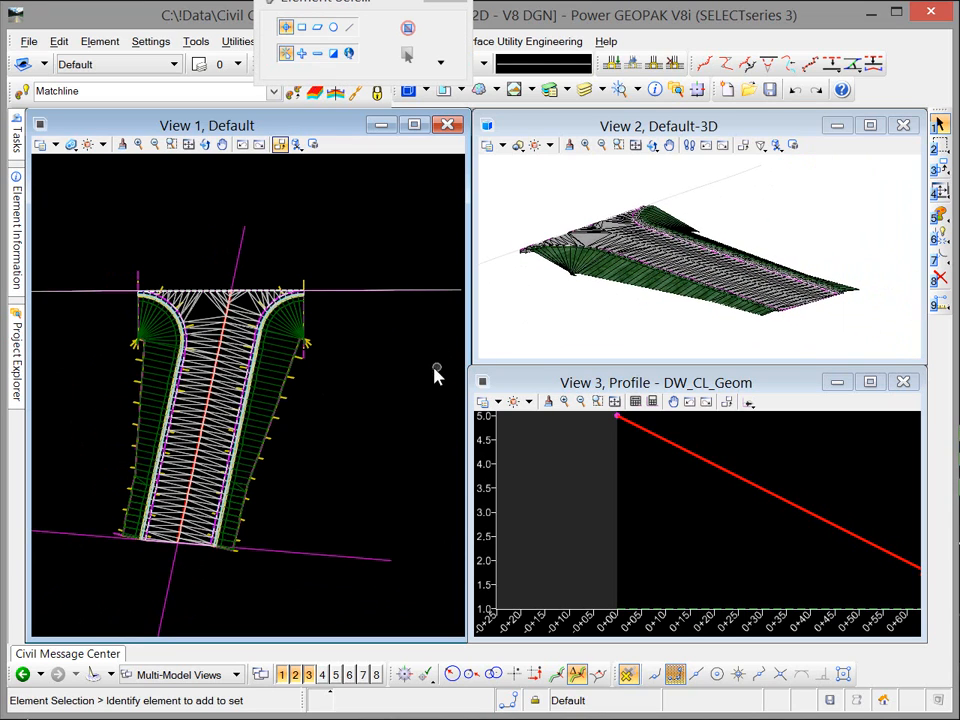
pyautogui.scroll(-2, 365, 385)
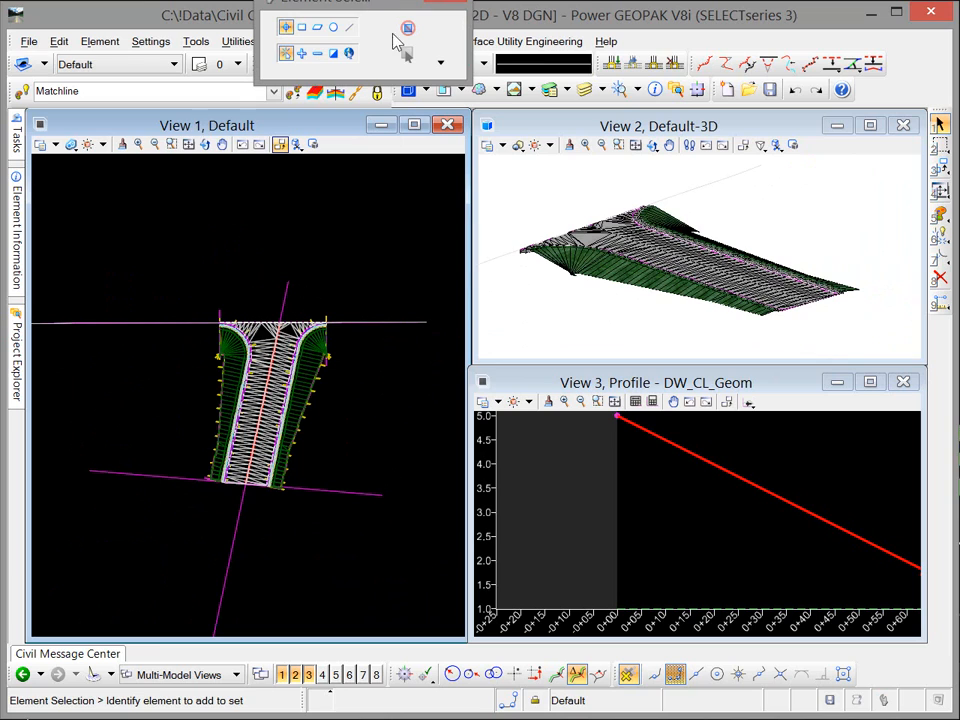
pyautogui.moveTo(336, 21); pyautogui.dragTo(200, 107)
pyautogui.moveTo(14, 138)
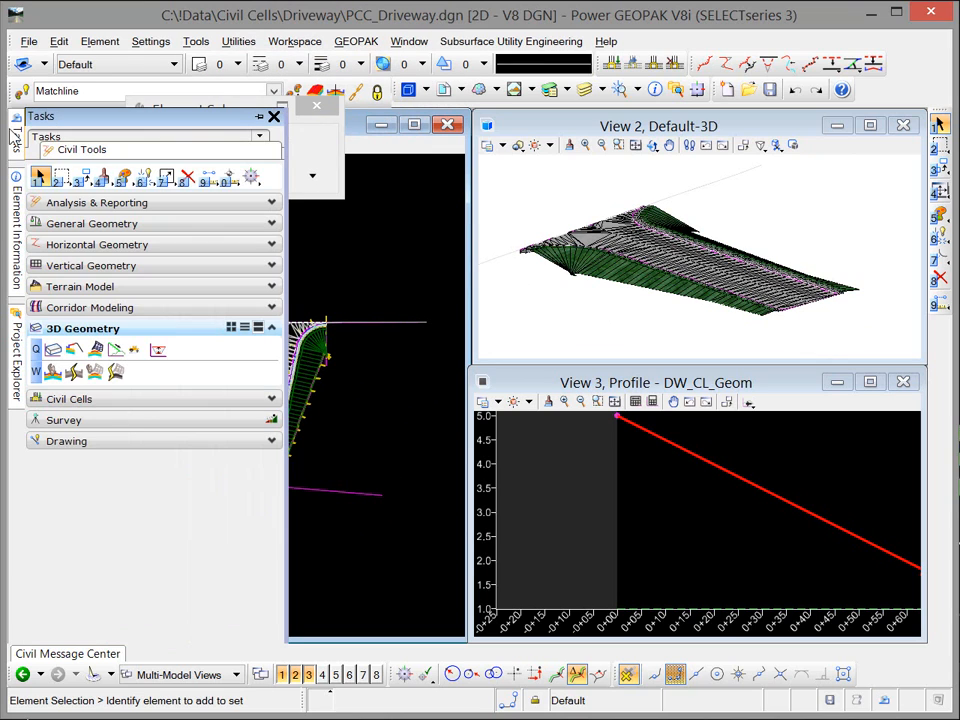
pyautogui.click(100, 400)
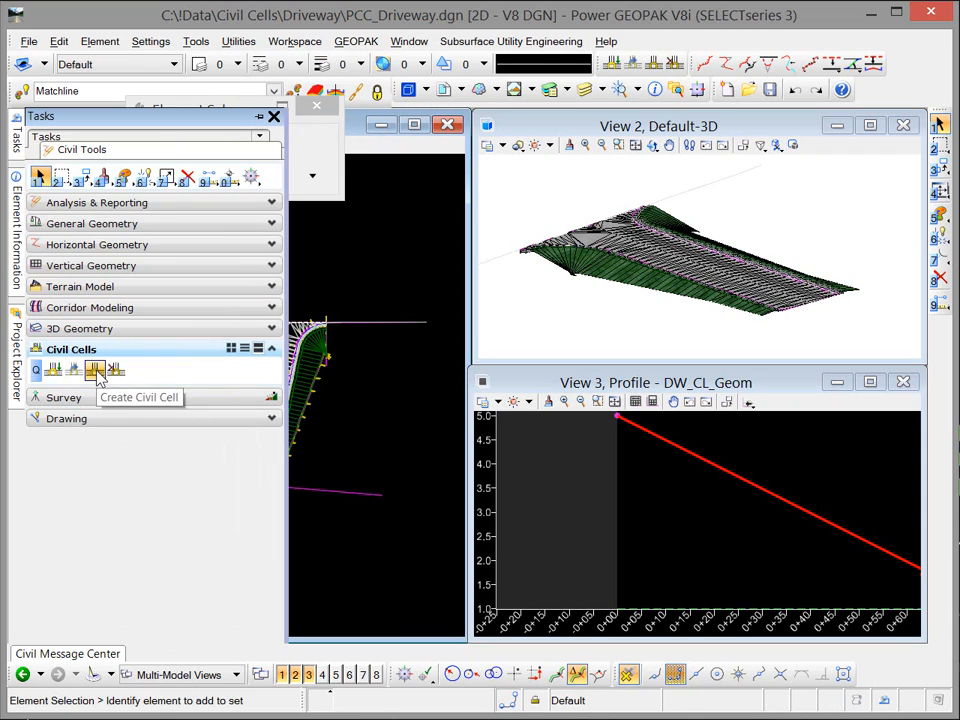
pyautogui.click(97, 372)
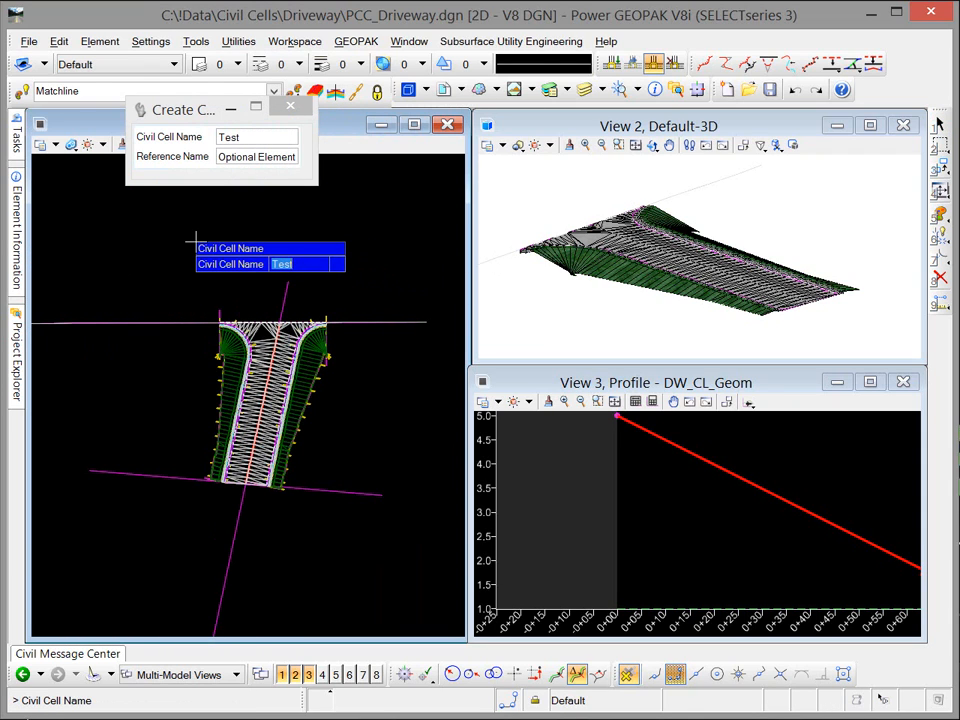
pyautogui.write('U')
pyautogui.write('rban Entrance')
pyautogui.press('Return')
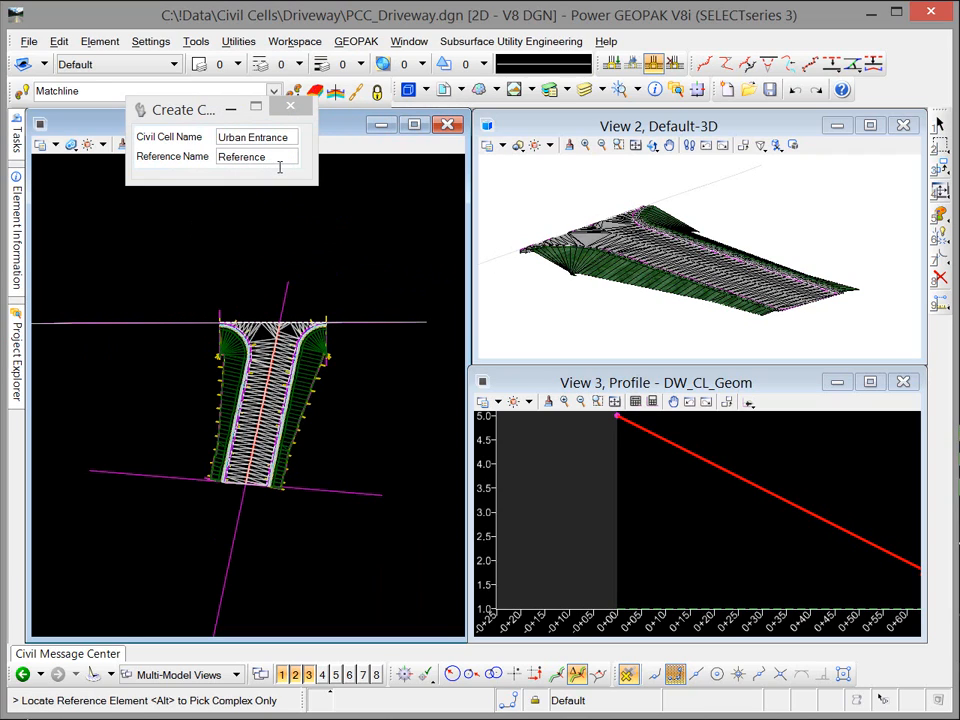
# Step: Set the first reference name to DW CL and pick the DW_CL line as its reference element
pyautogui.moveTo(275, 163); pyautogui.dragTo(137, 156)
pyautogui.write('DW CL')
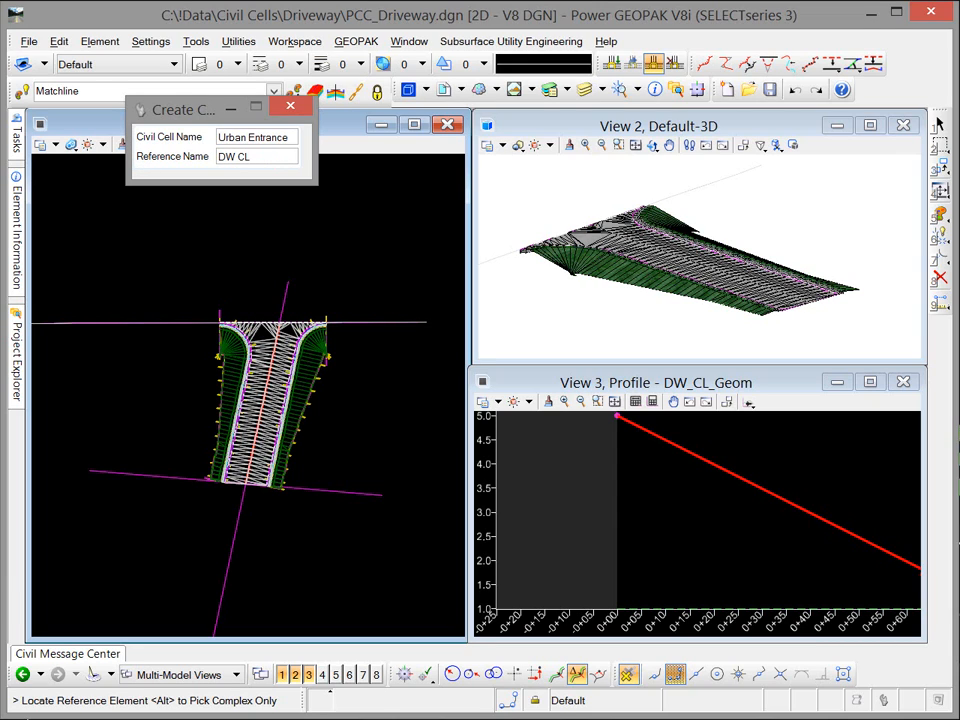
pyautogui.hotkey('shift', 'Tab')
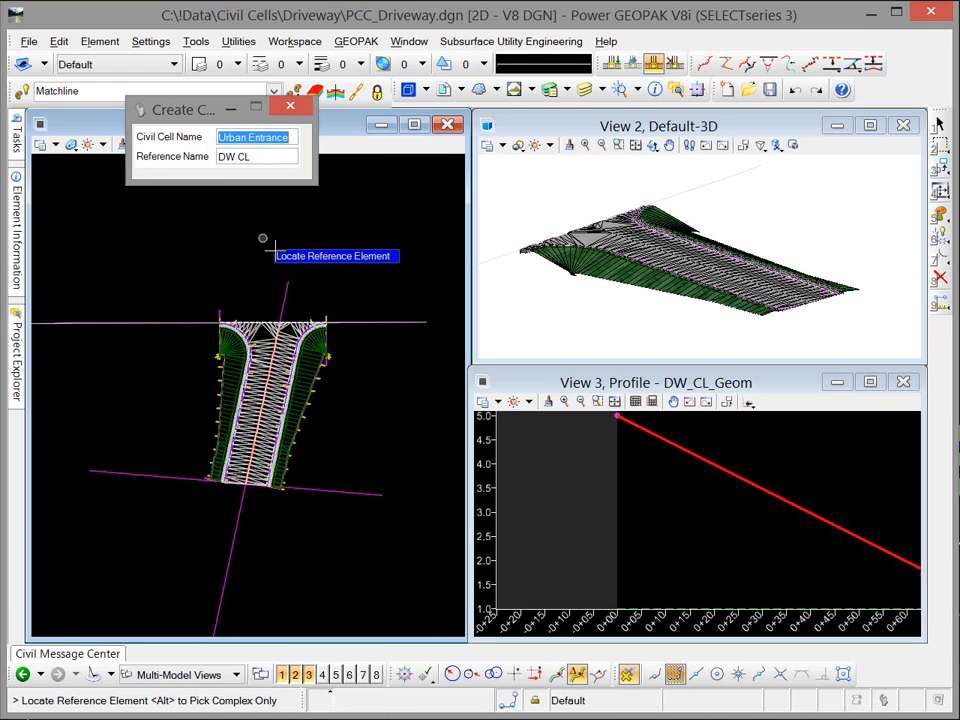
pyautogui.moveTo(284, 299)
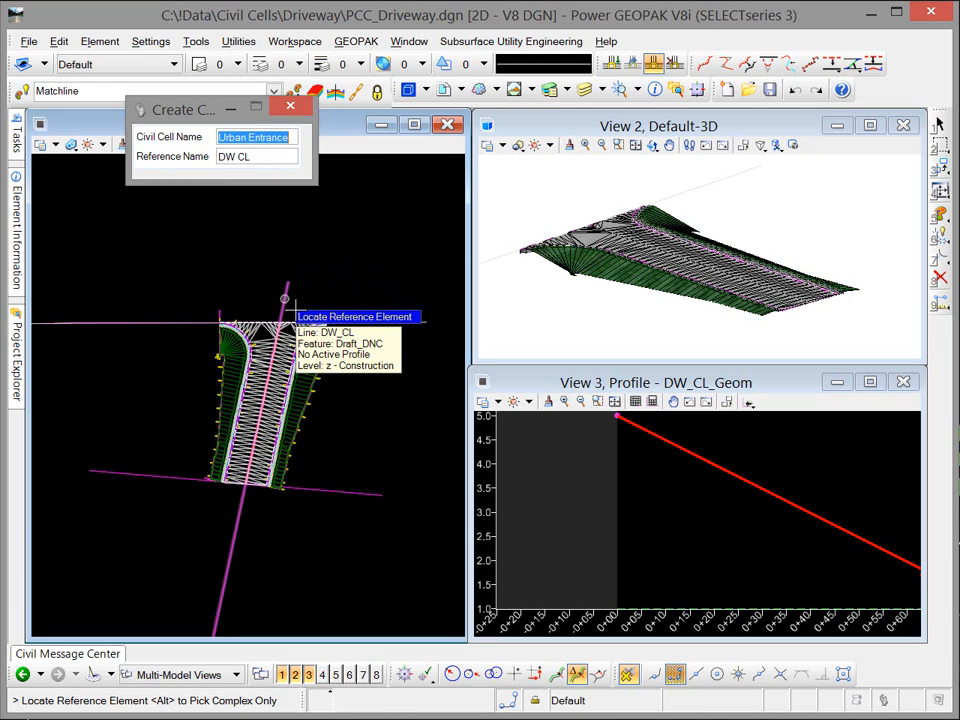
pyautogui.click(210, 237)
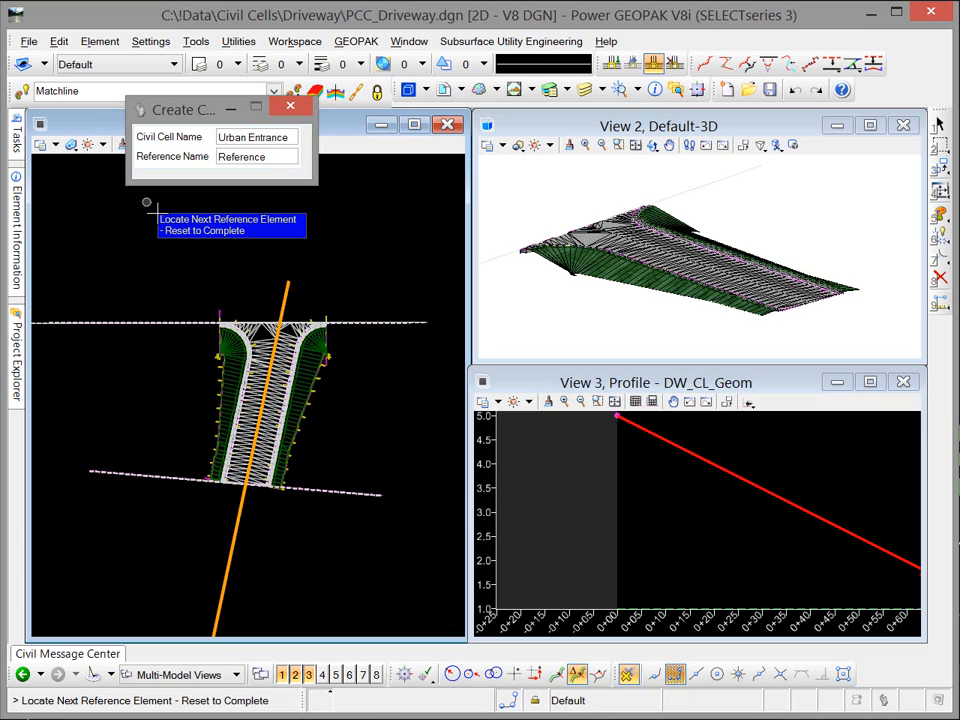
# Step: Set the second reference name to DW Back and pick the Back Edge line as its reference element
pyautogui.moveTo(281, 165); pyautogui.dragTo(169, 163)
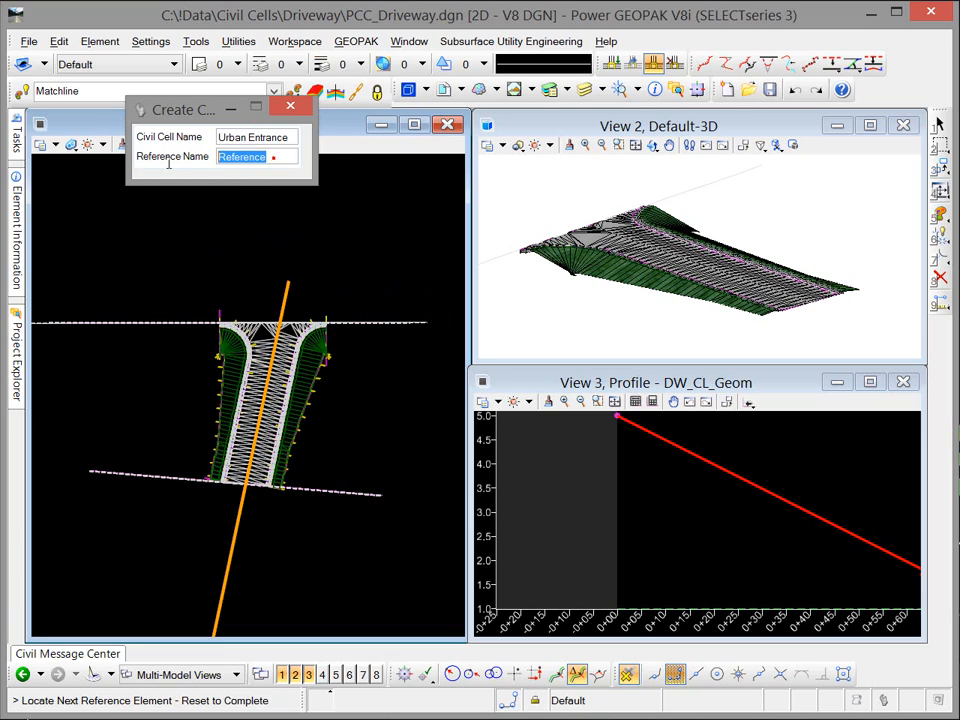
pyautogui.write('DW')
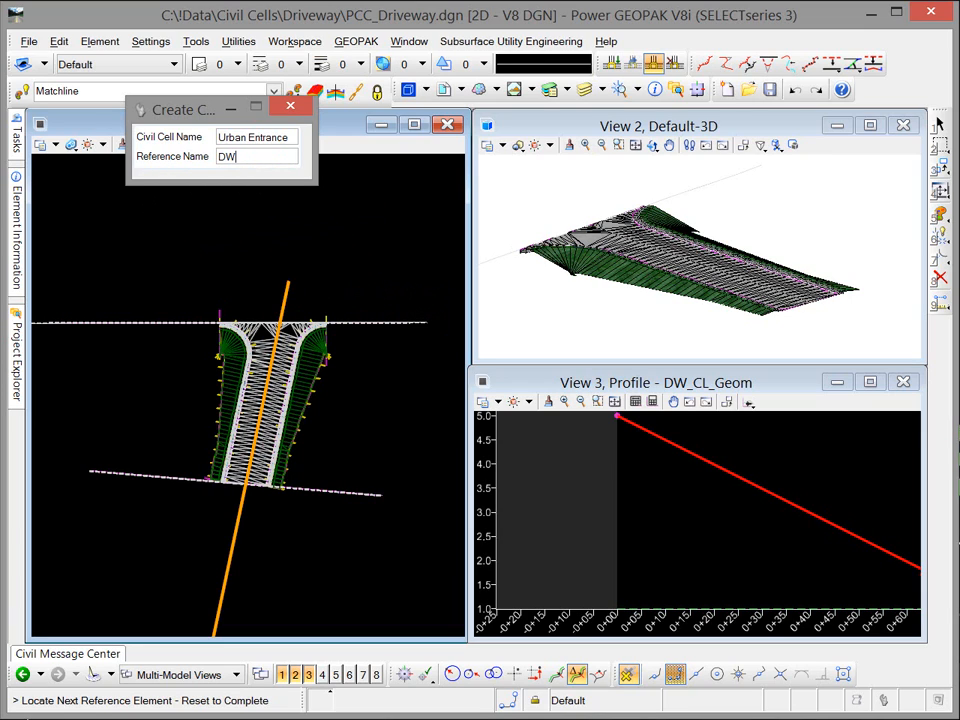
pyautogui.write(' Back')
pyautogui.press('Tab')
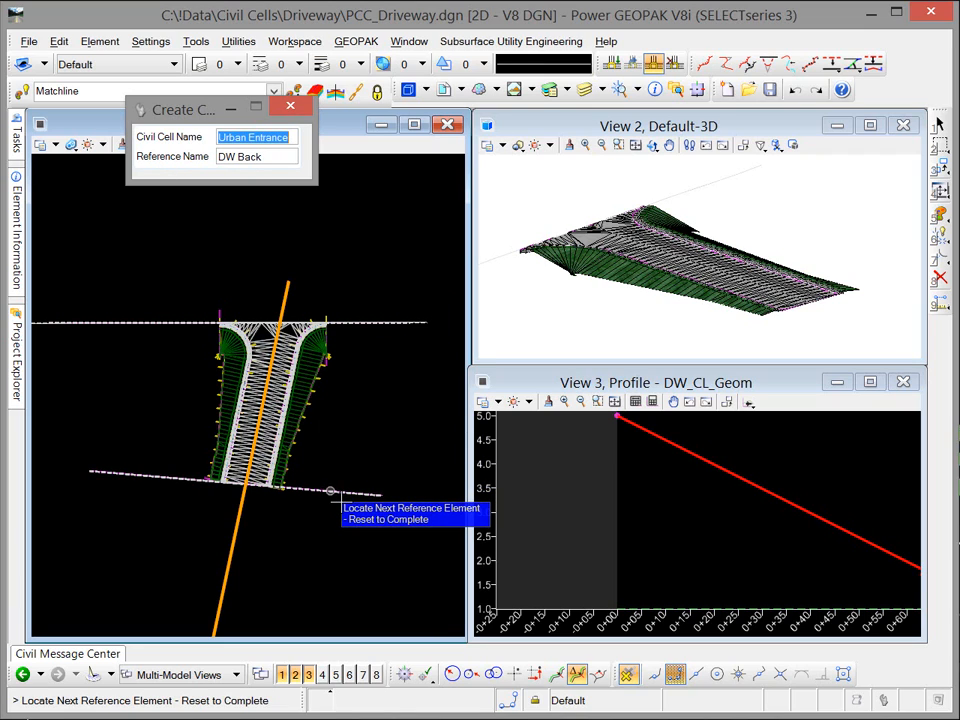
pyautogui.click(330, 492)
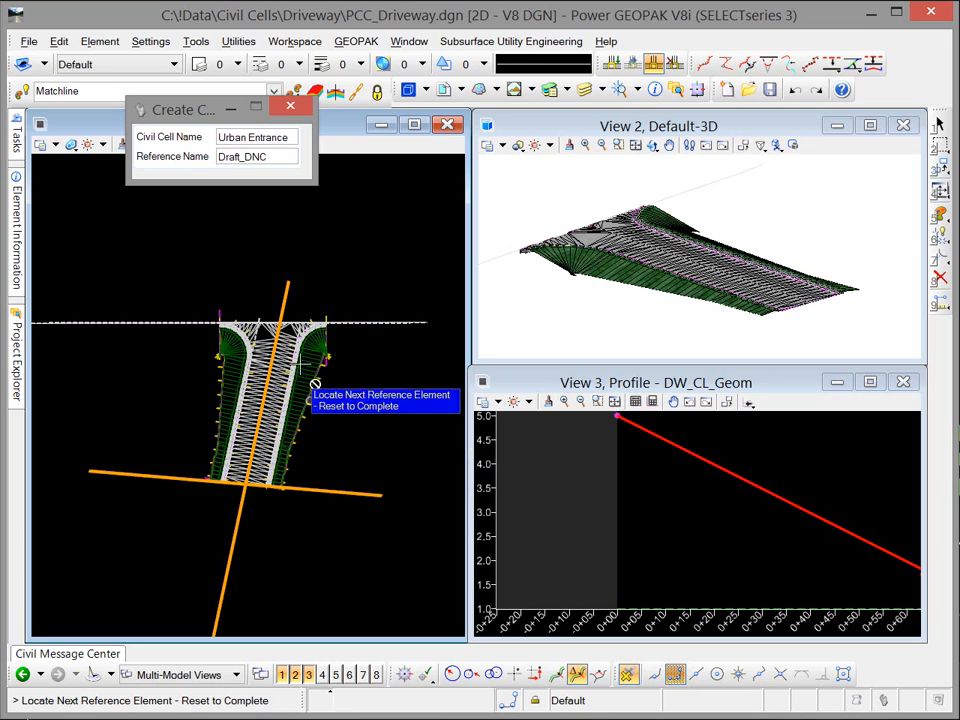
# Step: Set the third reference name to ML EOP and pick the ML_EOP line as its reference element
pyautogui.doubleClick(287, 160)
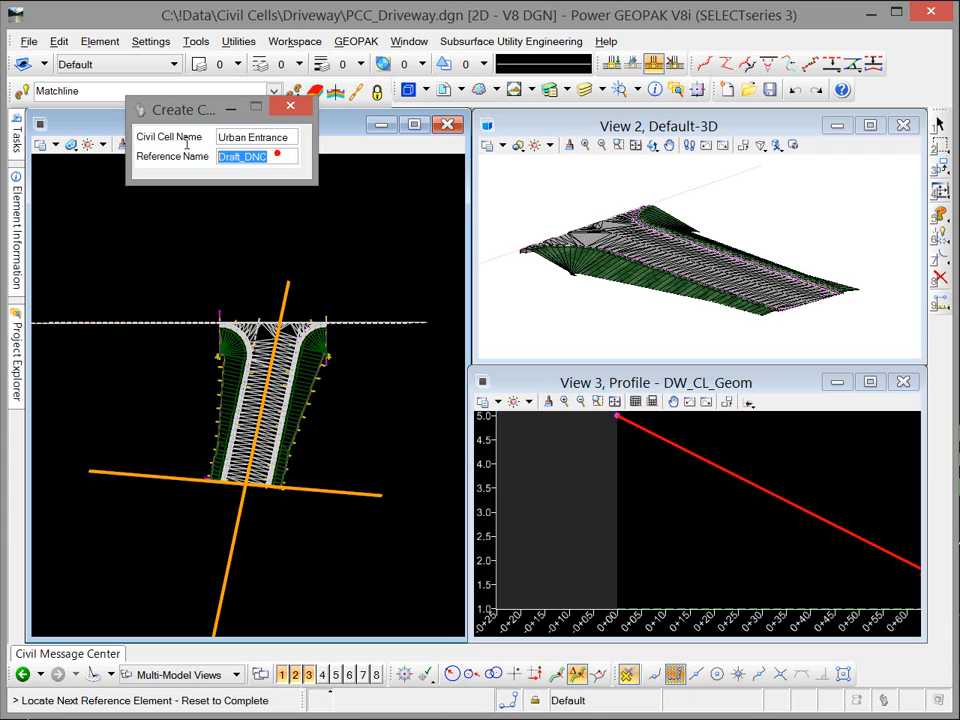
pyautogui.write('ML ')
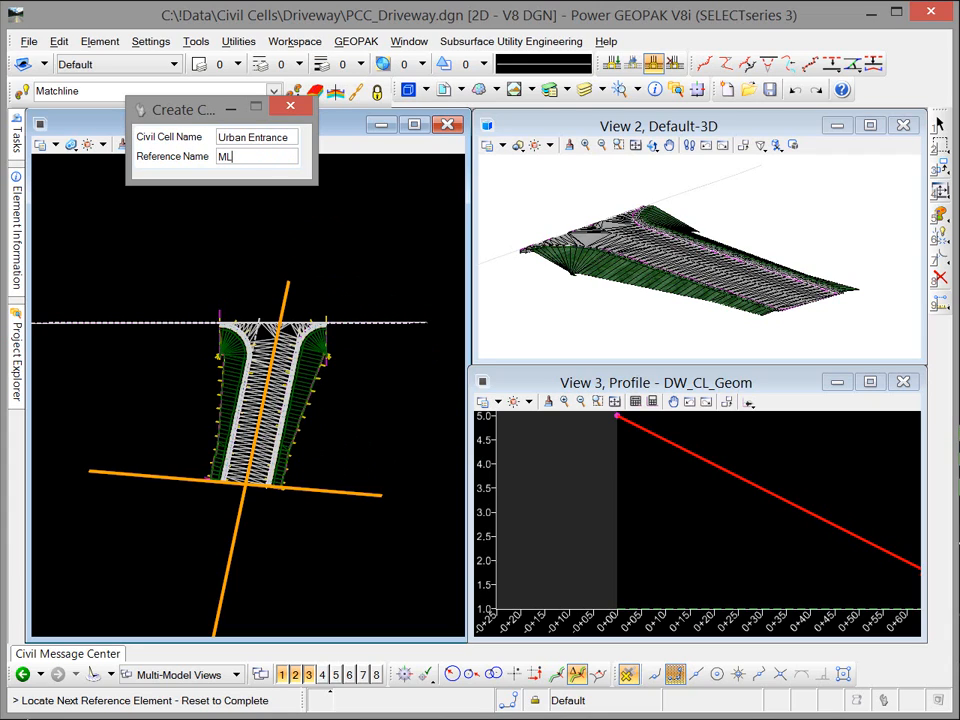
pyautogui.write('EOP')
pyautogui.press('Tab')
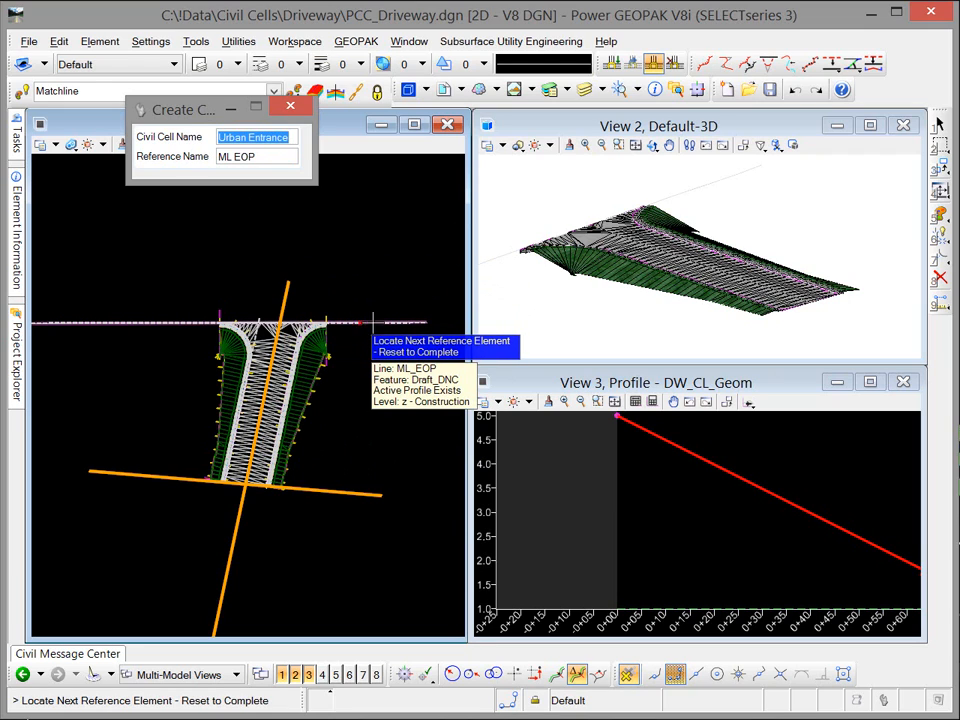
pyautogui.click(356, 323)
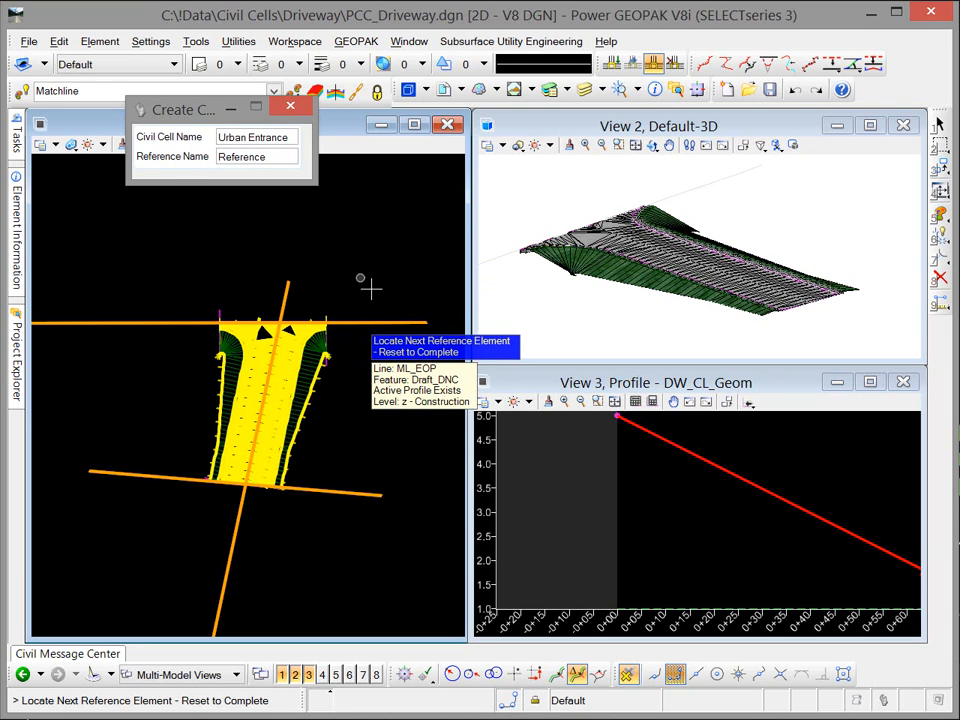
# Step: Finish the reference selection without any optional references and accept the Urban Entrance civil cell
pyautogui.rightClick(149, 216)
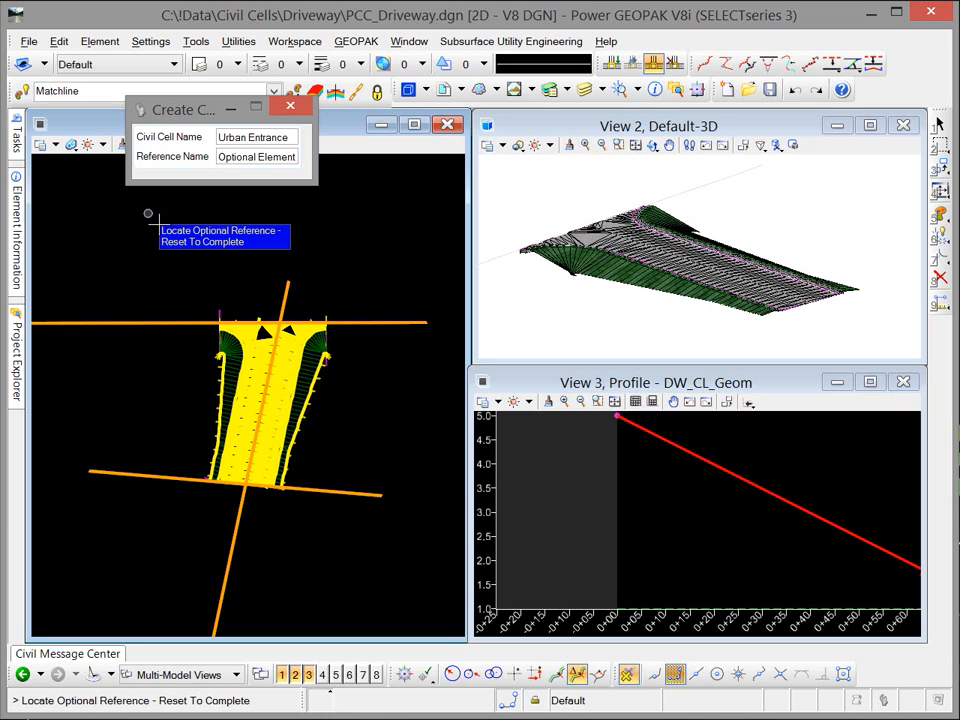
pyautogui.rightClick(156, 220)
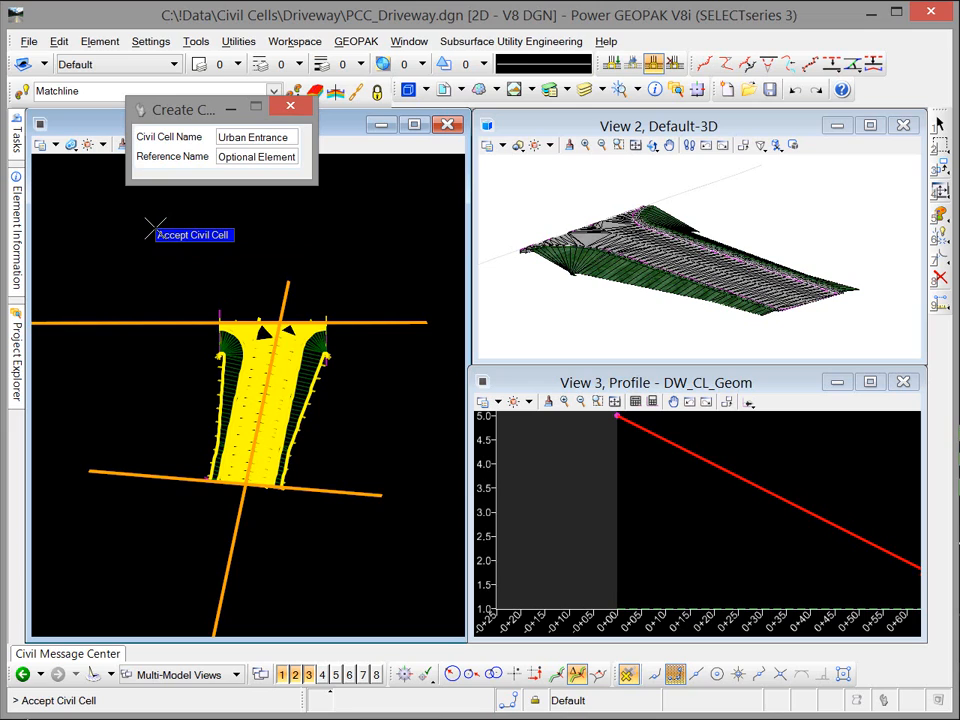
pyautogui.click(147, 222)
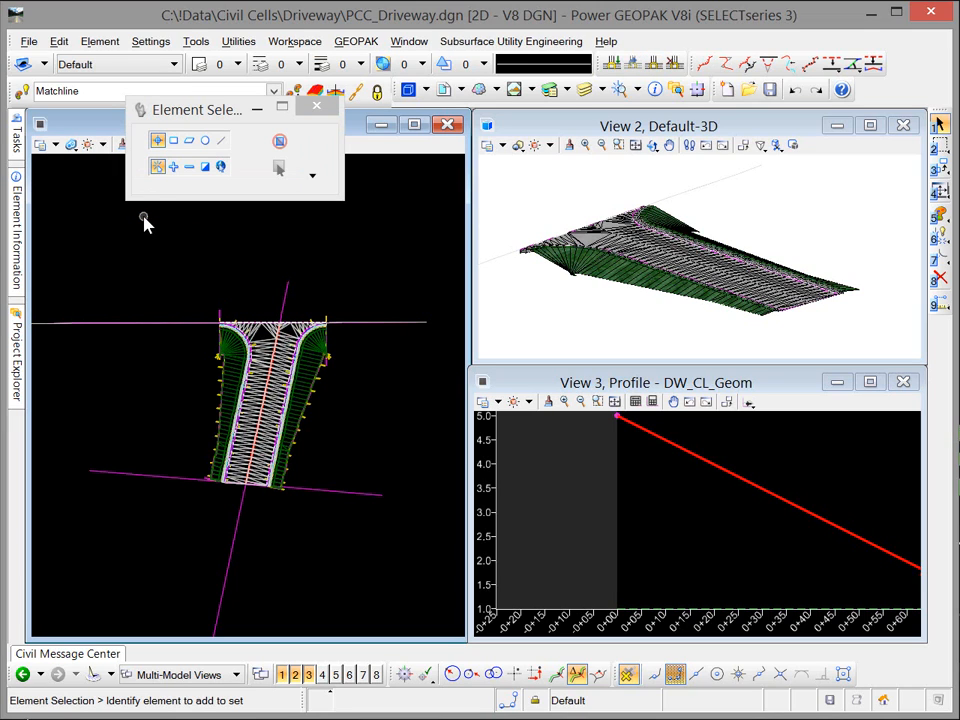
pyautogui.moveTo(208, 108); pyautogui.dragTo(612, 76)
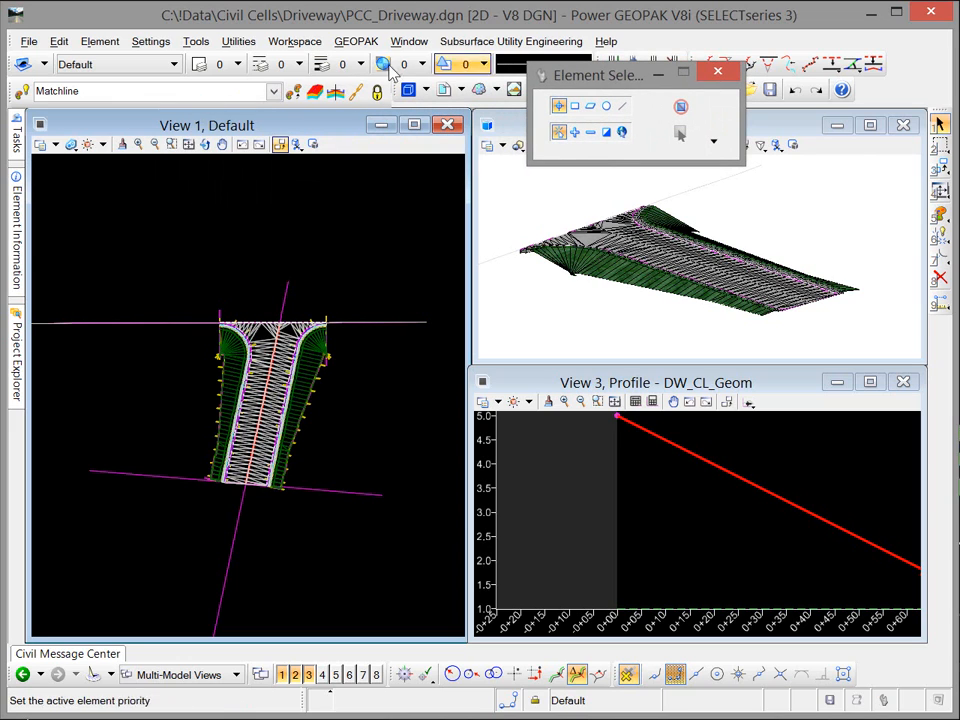
# Step: Add the Pavt terrain model from the Urban Entrance cell's dependent elements as a corridor clipping boundary
pyautogui.click(16, 355)
pyautogui.click(334, 117)
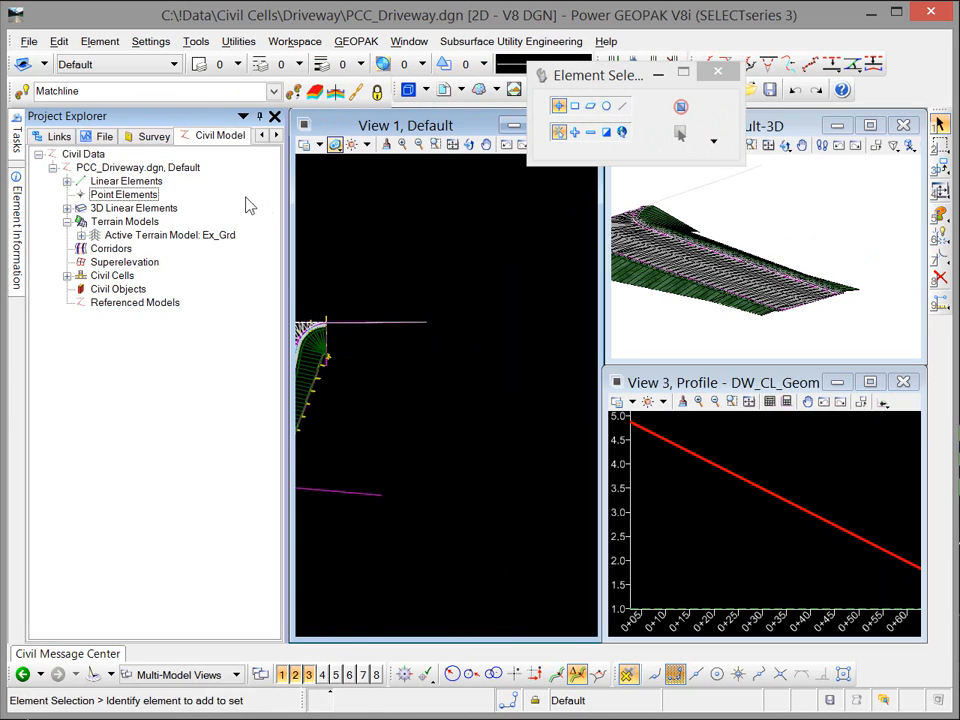
pyautogui.click(67, 275)
pyautogui.click(82, 290)
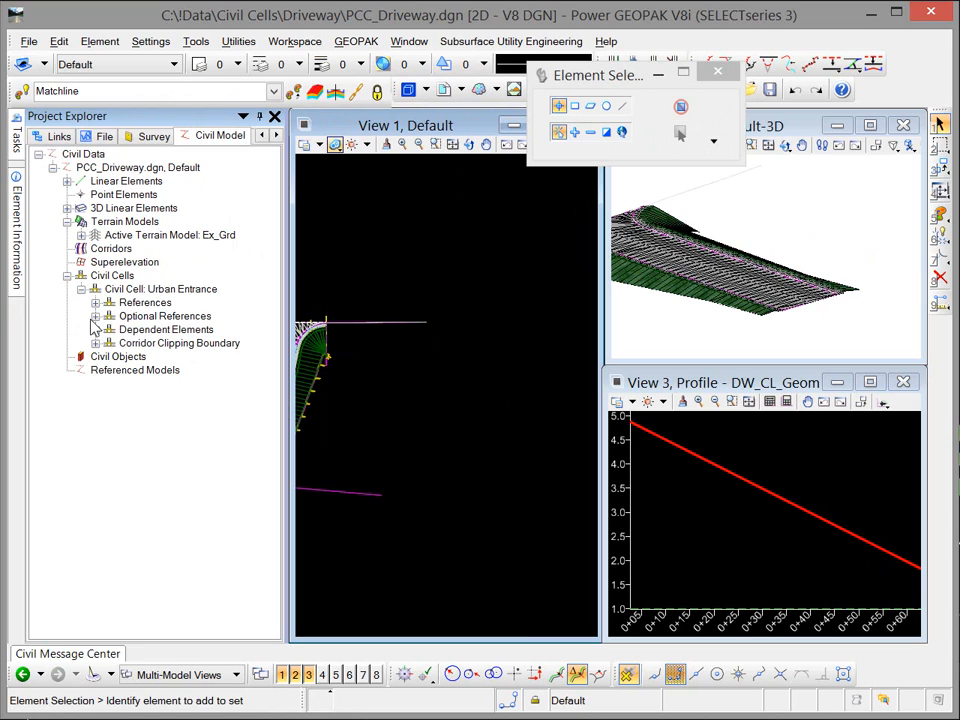
pyautogui.click(95, 329)
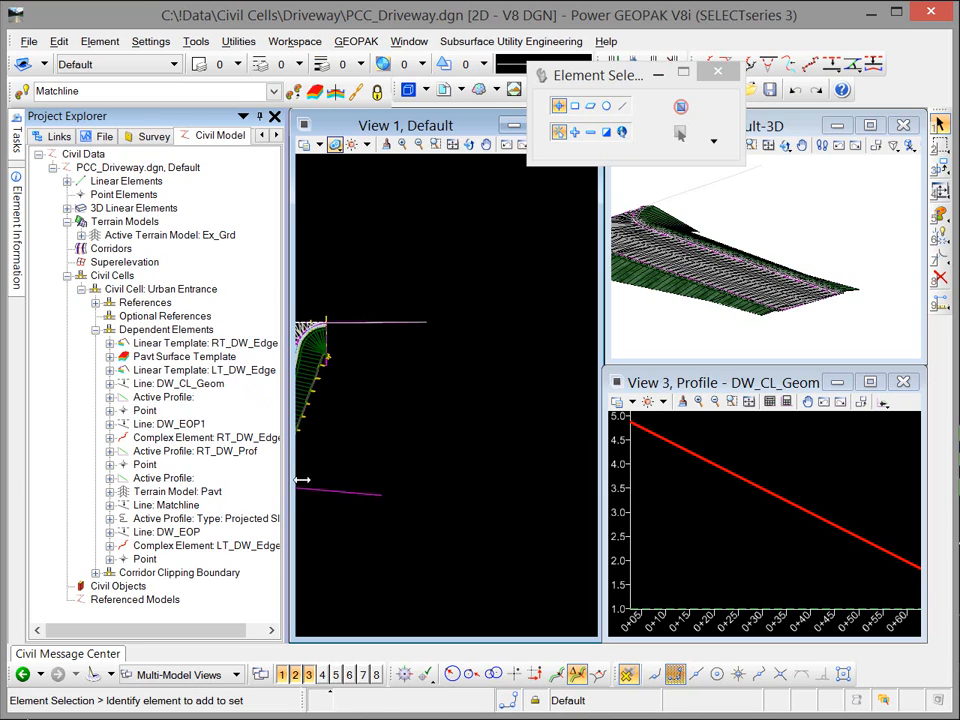
pyautogui.moveTo(299, 481); pyautogui.dragTo(350, 490)
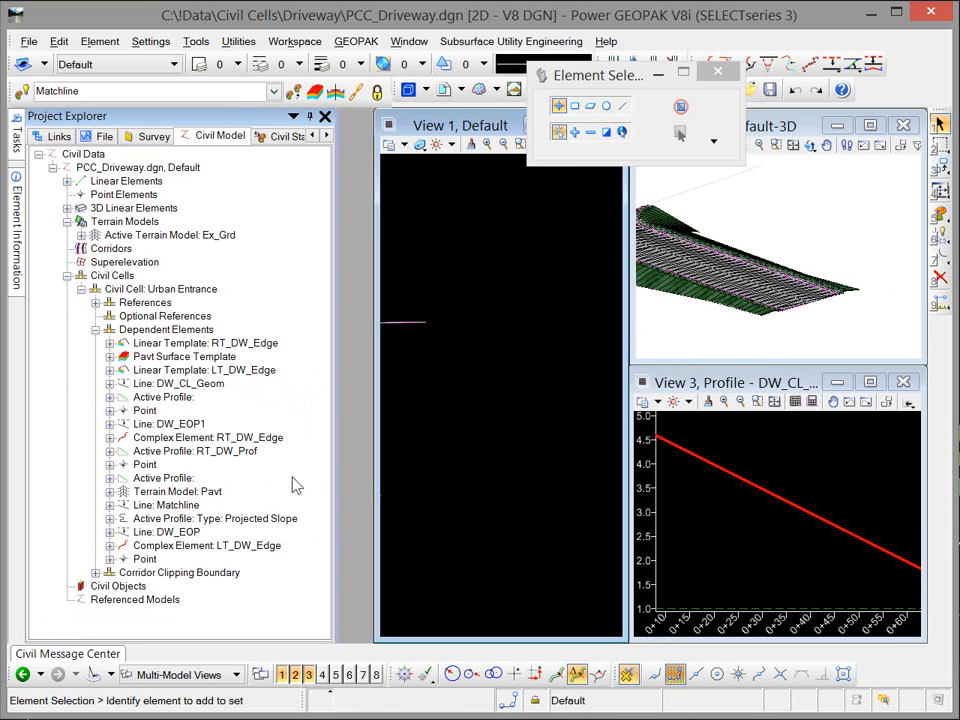
pyautogui.click(185, 492)
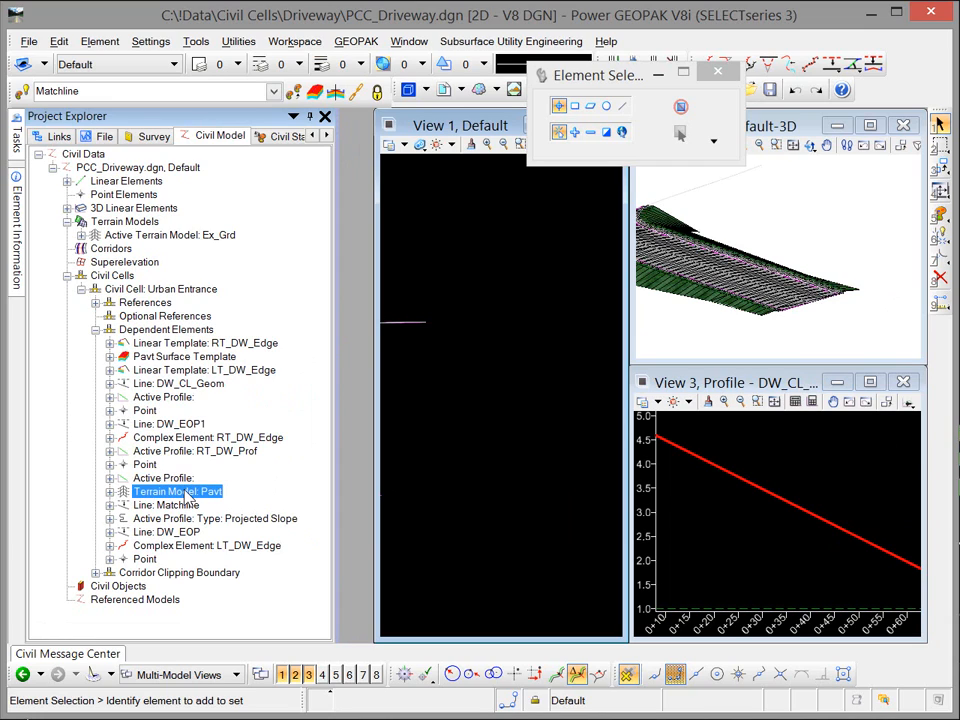
pyautogui.rightClick(185, 492)
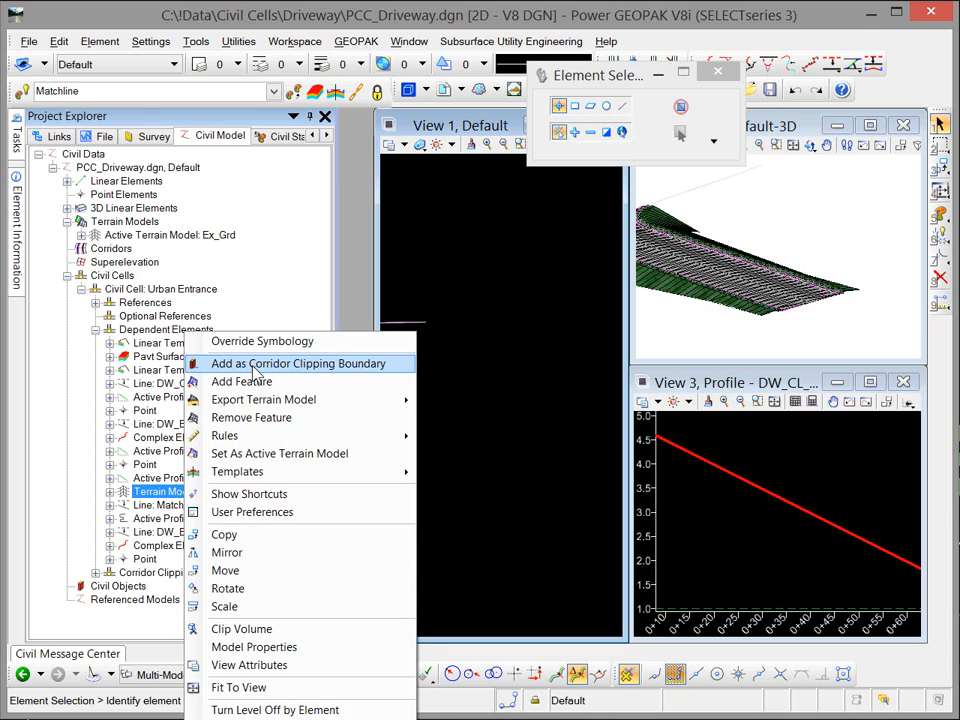
pyautogui.click(253, 366)
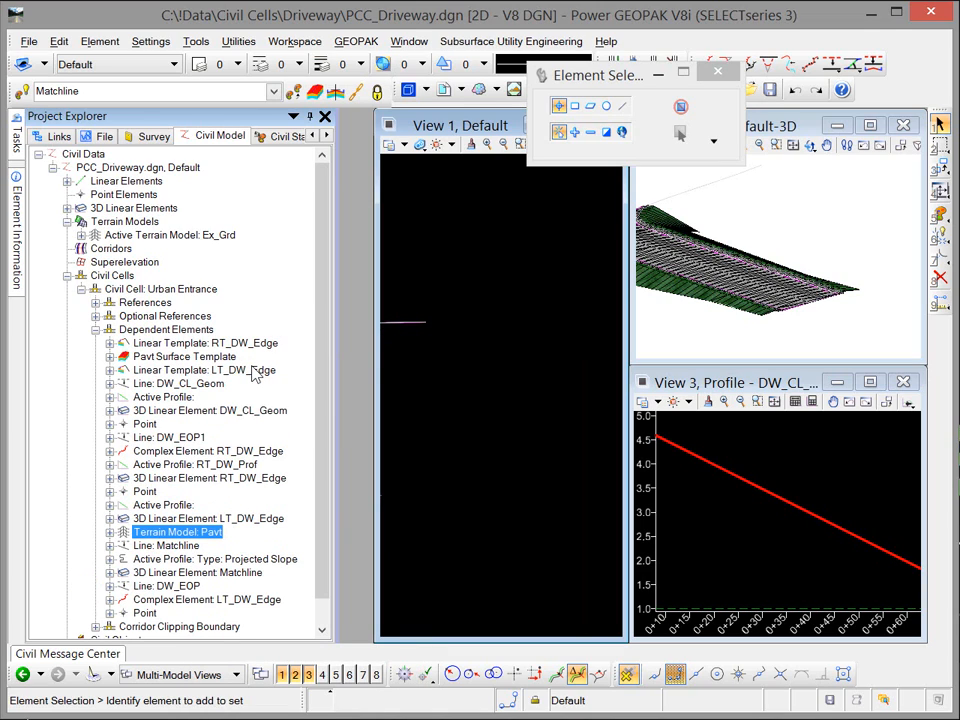
# Step: Collapse the civil cell's dependent elements and hide Project Explorer, rearranging the views to fill the workspace
pyautogui.click(110, 532)
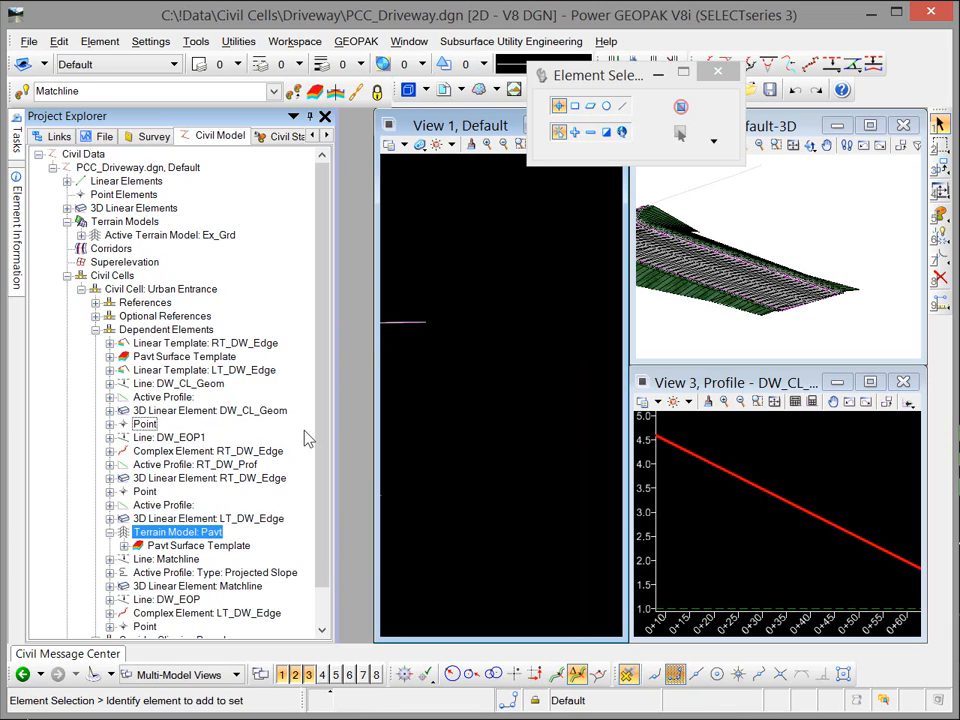
pyautogui.click(95, 330)
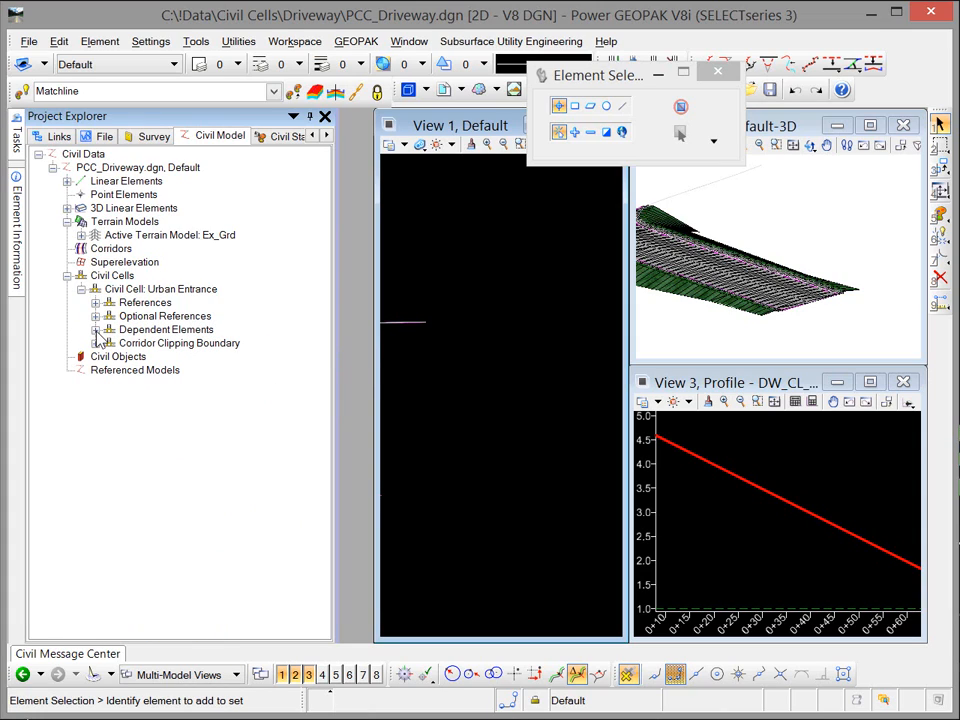
pyautogui.click(312, 117)
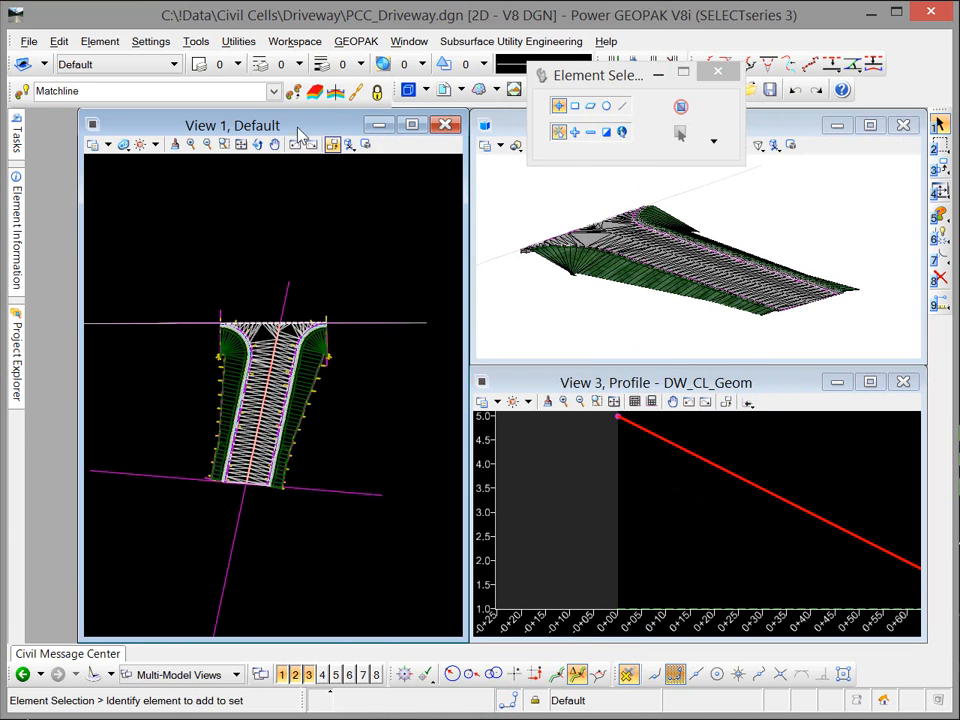
pyautogui.click(409, 41)
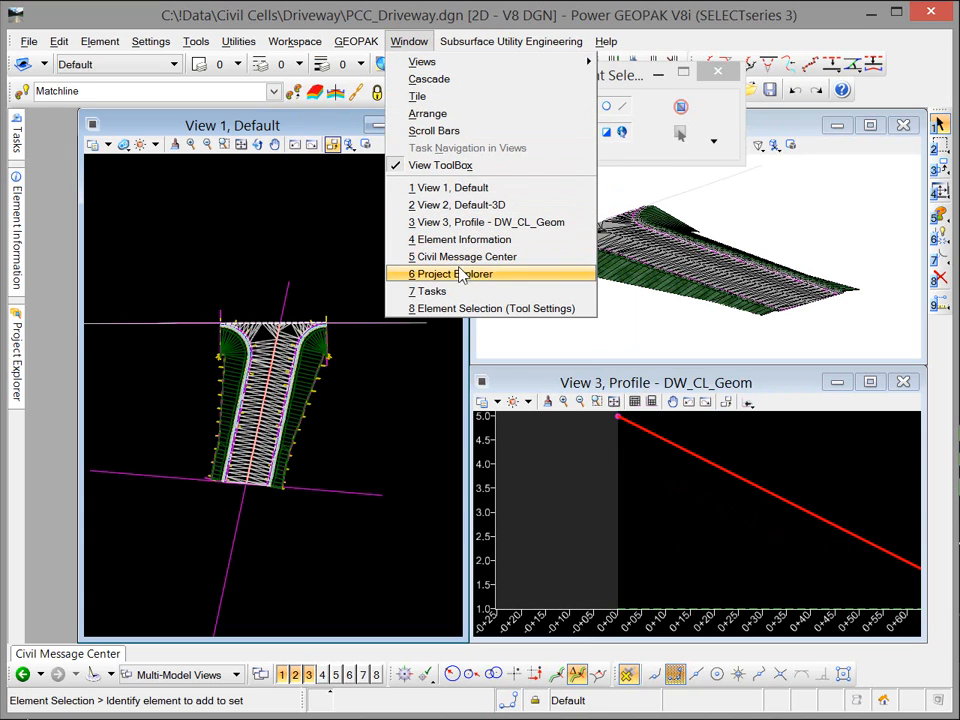
pyautogui.click(405, 164)
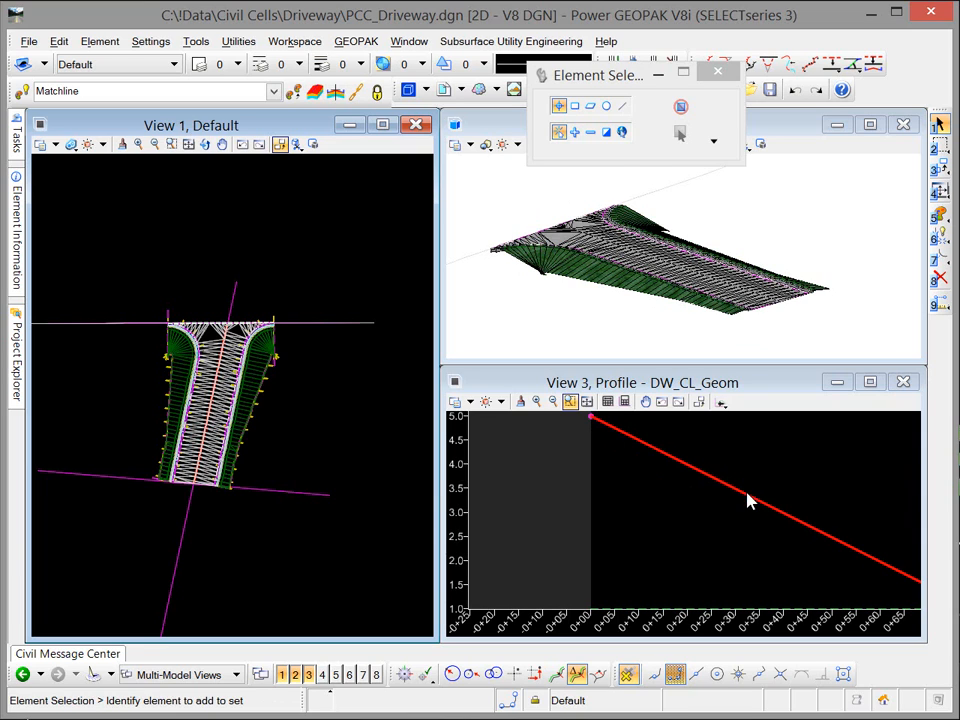
# Step: Move the Back Edge line's east end point southward, making the line about 145.27 long at a bearing of about S73°30'31"E
pyautogui.scroll(-2, 748, 499)
pyautogui.moveTo(804, 542); pyautogui.dragTo(687, 552, button='middle')
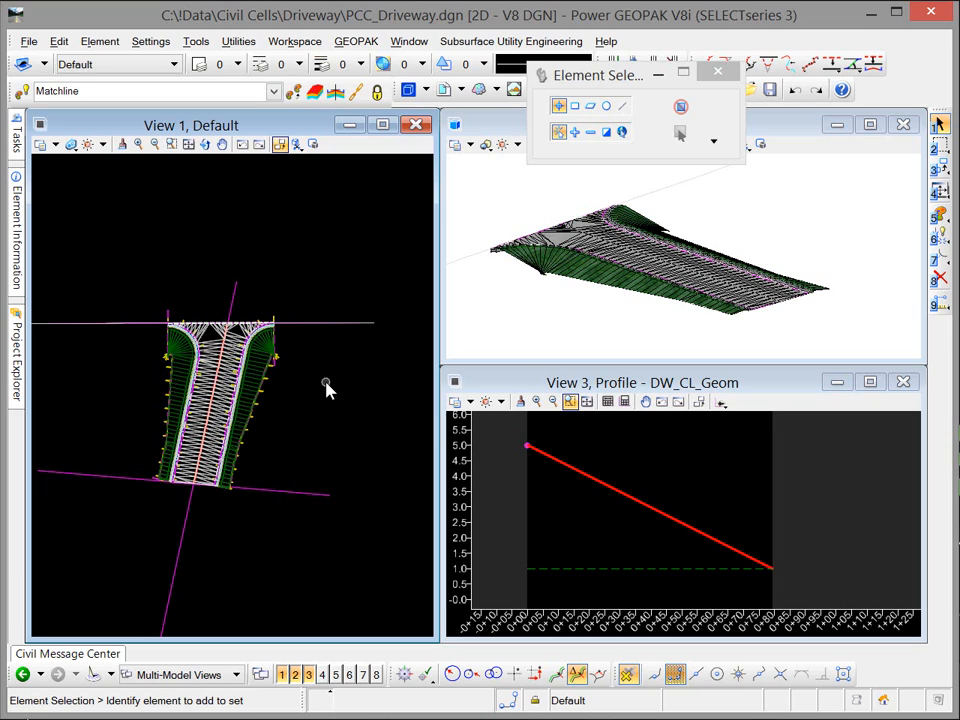
pyautogui.click(276, 491)
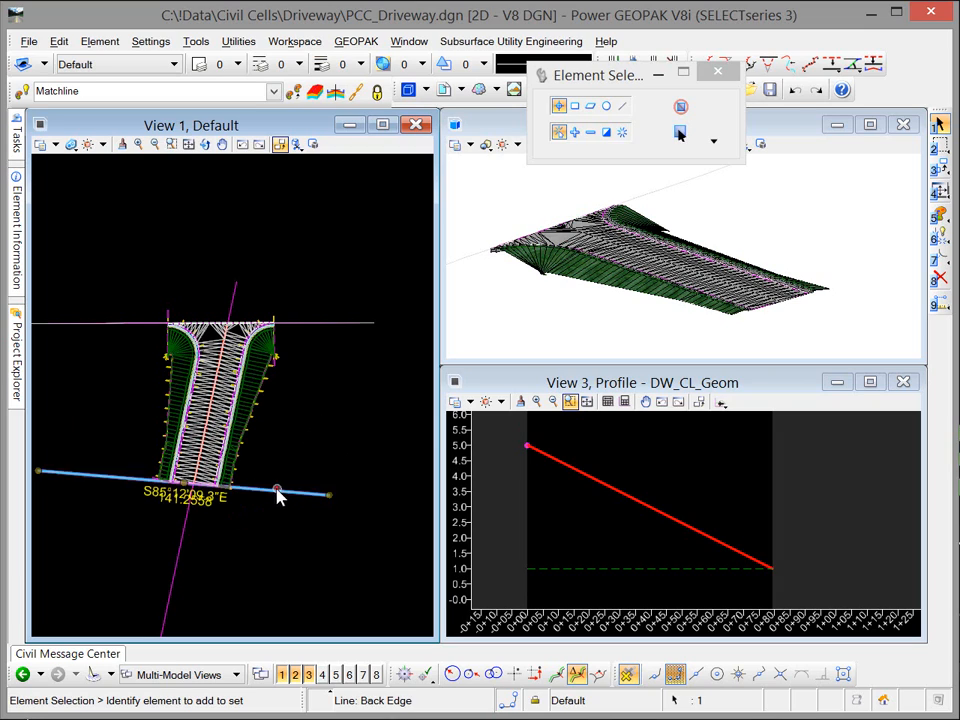
pyautogui.click(330, 495)
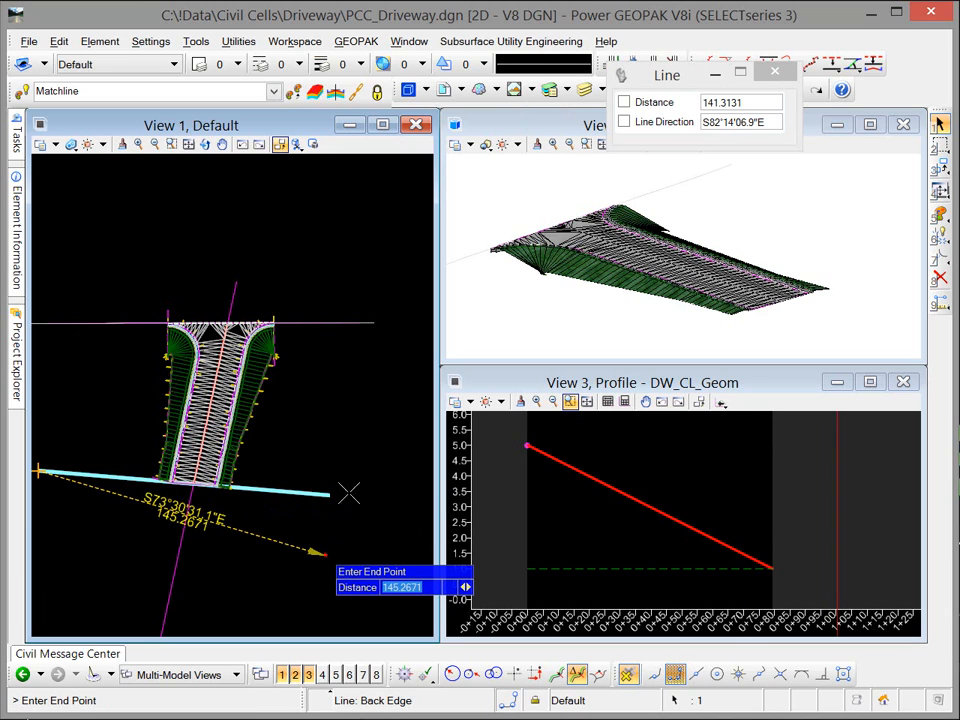
pyautogui.press('Return')
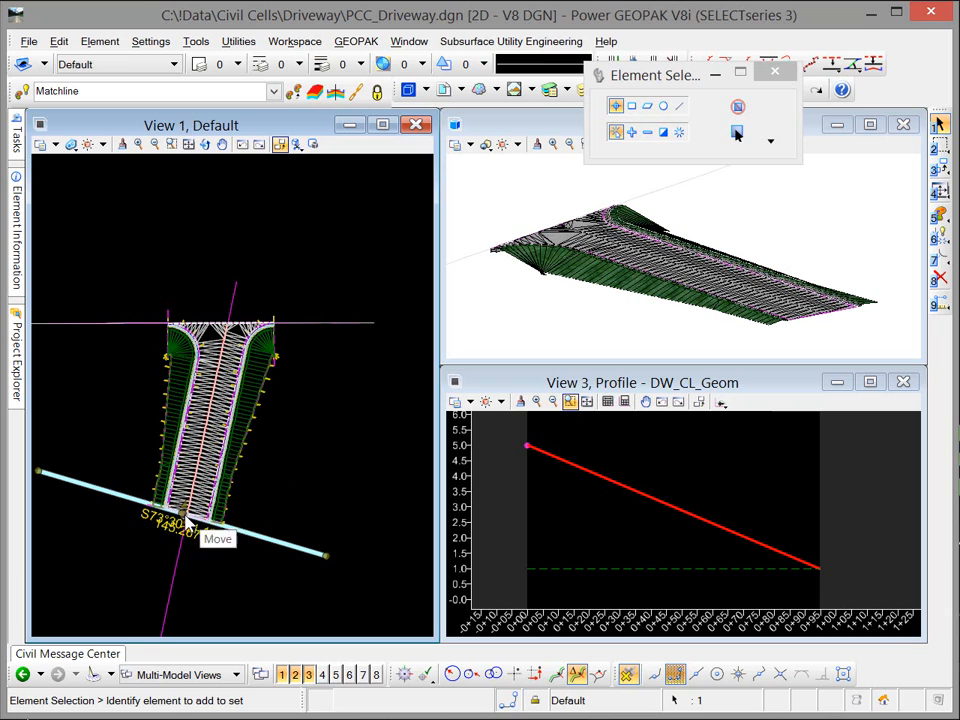
# Step: Move the whole Back Edge line toward the ML_EOP line, shortening the driveway to about 38 in length
pyautogui.moveTo(185, 515); pyautogui.dragTo(227, 404)
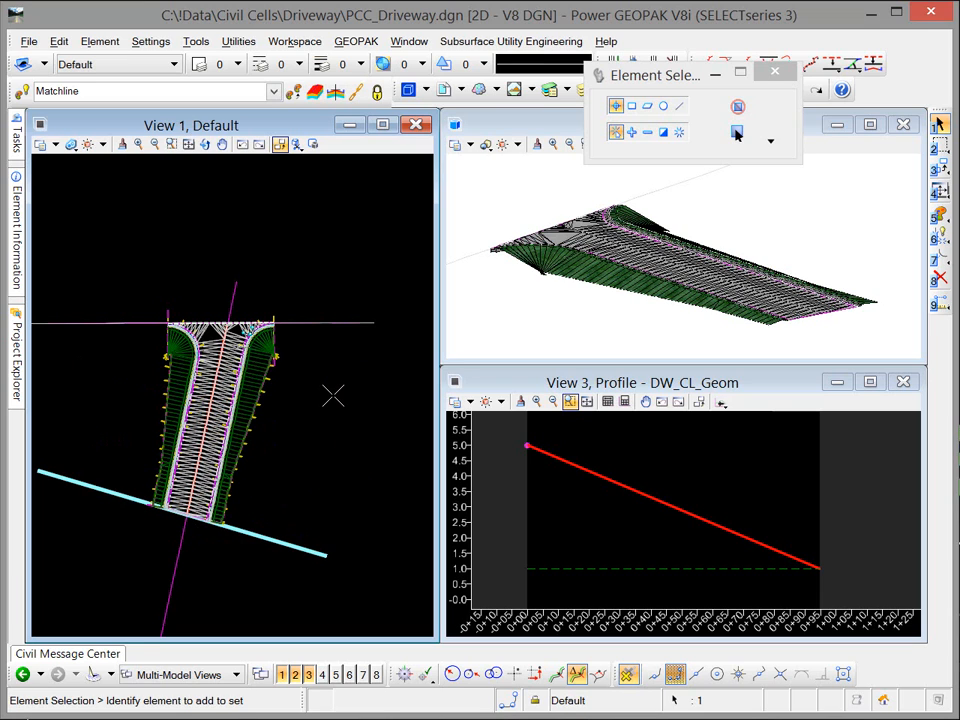
pyautogui.scroll(2, 300, 386)
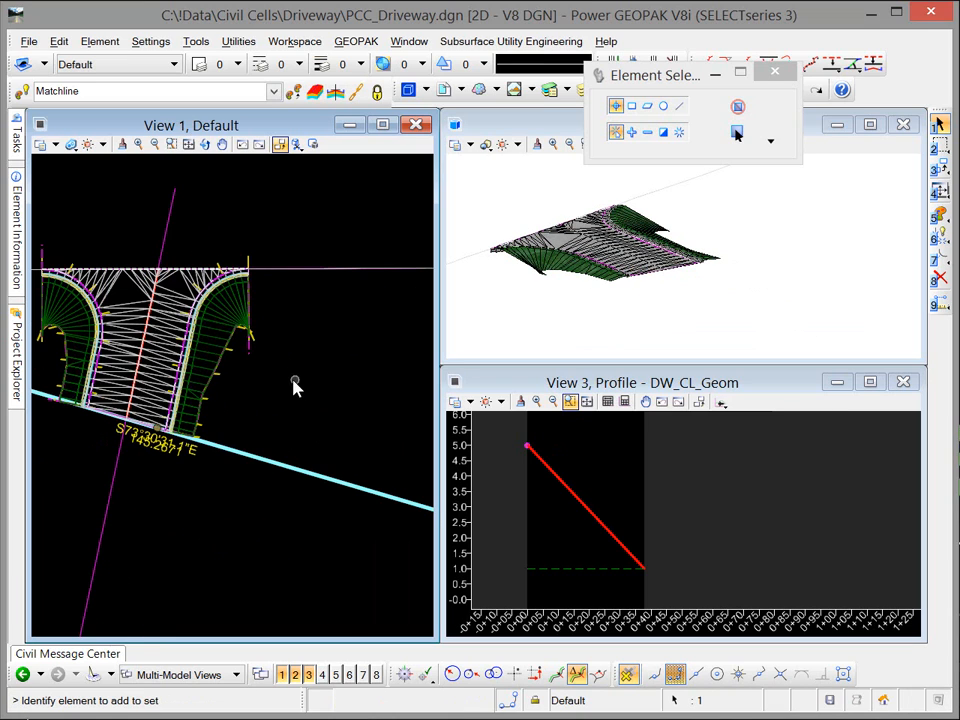
pyautogui.moveTo(272, 395); pyautogui.dragTo(340, 393, button='middle')
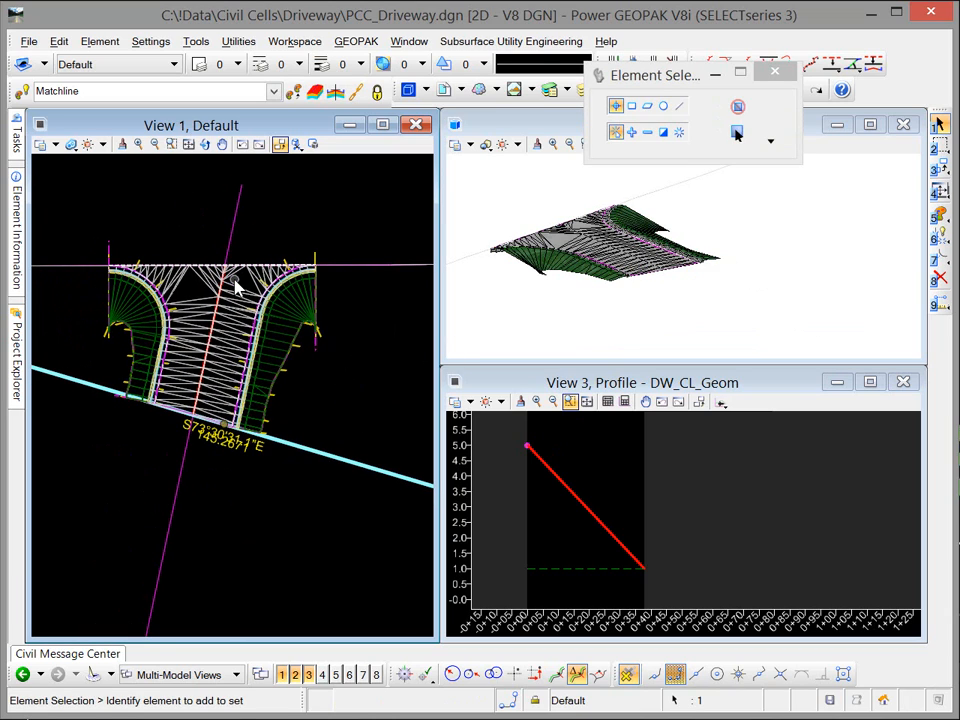
pyautogui.moveTo(224, 350)
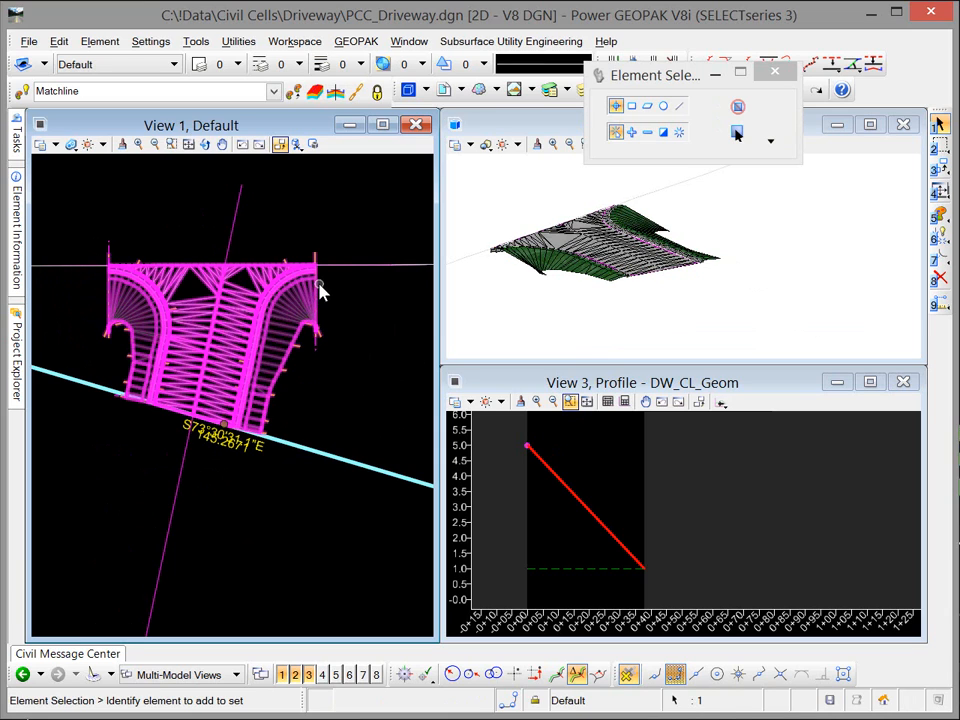